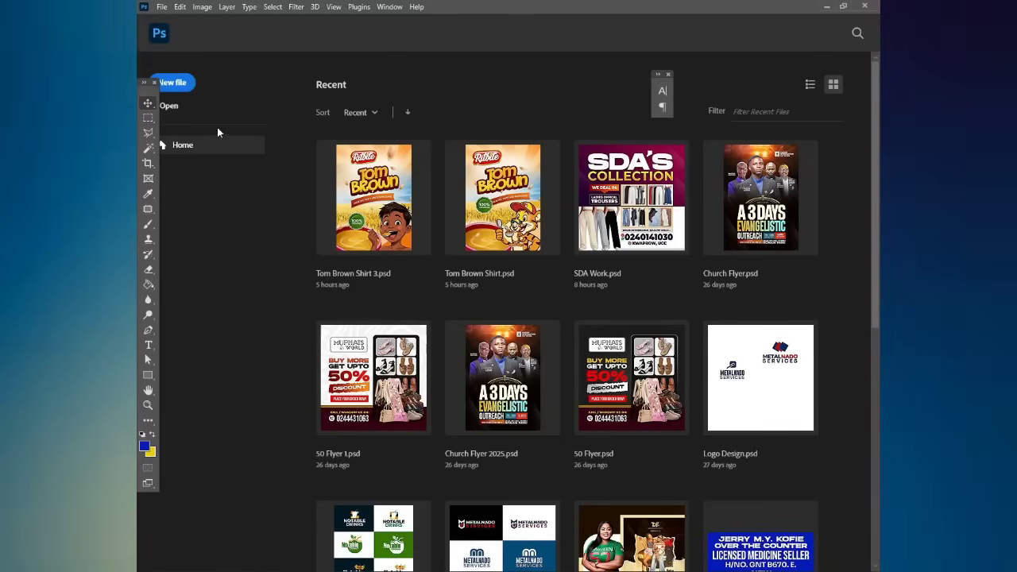
- Create a new 3 × 3 inch document at 1000 pixels/inch with a white background
{"action": "left_click", "coordinate": [173, 83]}
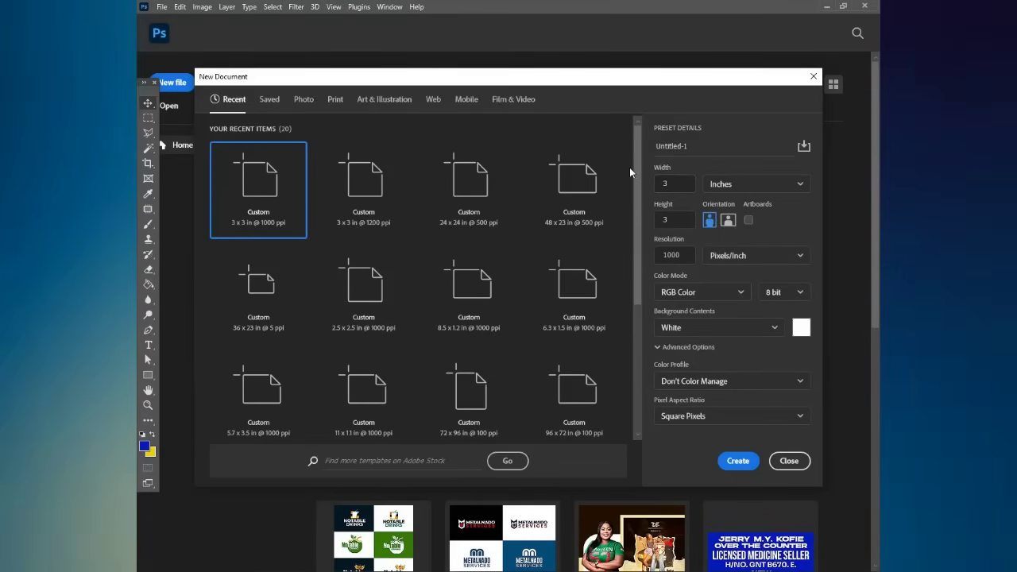
{"action": "left_click_drag", "start_coordinate": [670, 185], "coordinate": [637, 183]}
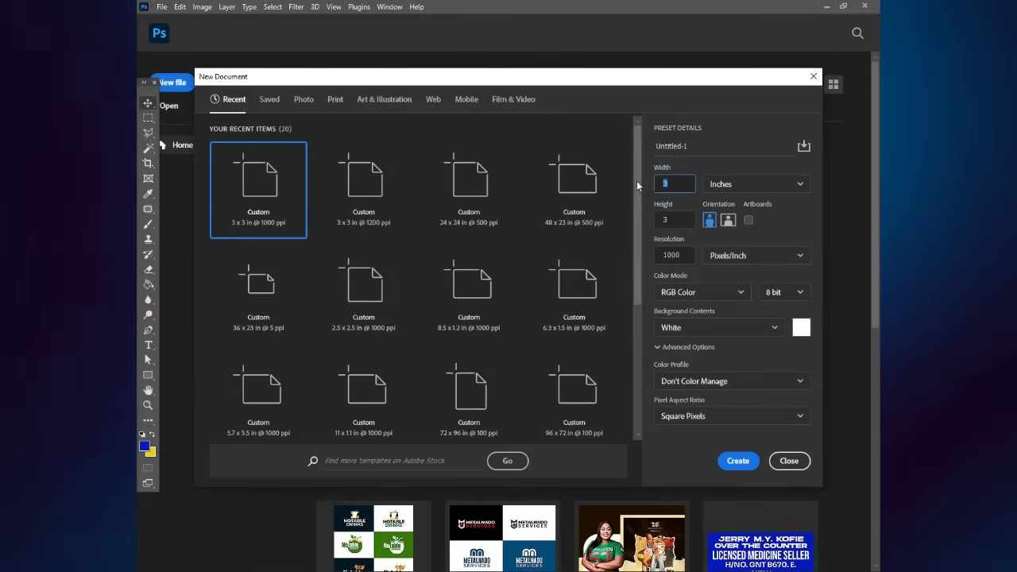
{"action": "left_click", "coordinate": [612, 213]}
{"action": "left_click", "coordinate": [708, 269]}
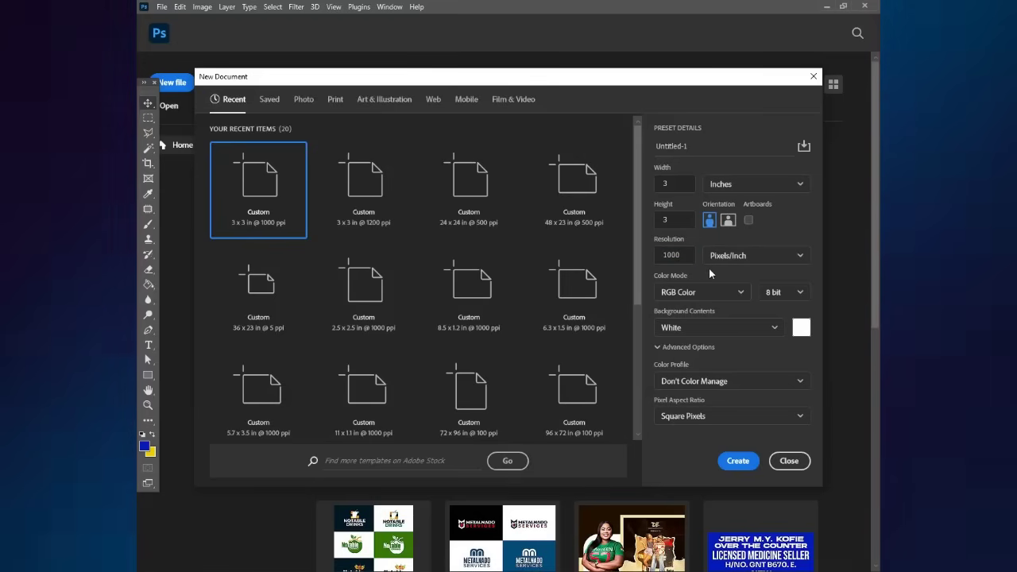
{"action": "left_click", "coordinate": [739, 463]}
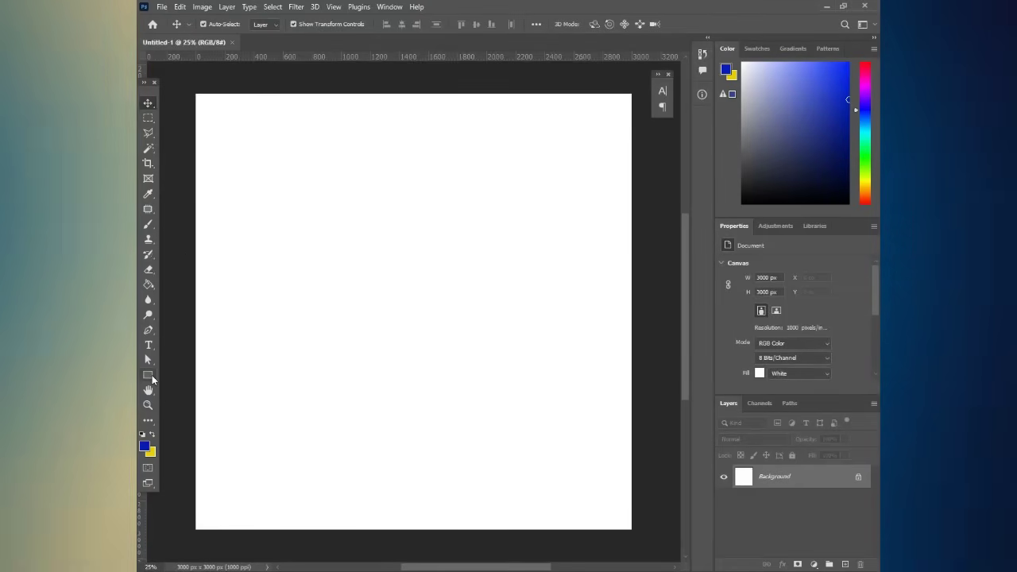
- Choose the Rectangle Tool and set its shape fill to deep red cd0000
{"action": "left_click", "coordinate": [152, 377]}
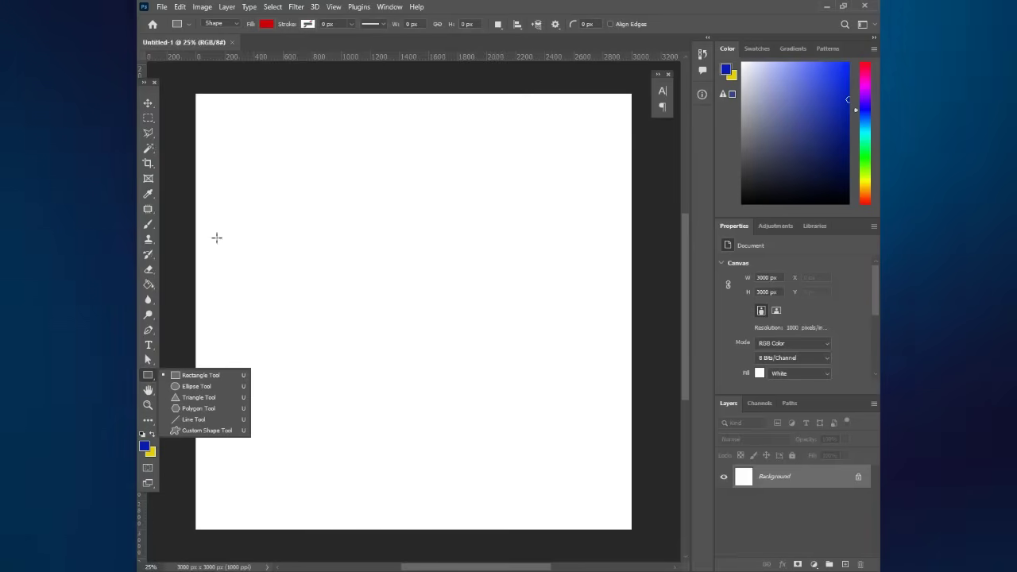
{"action": "left_click", "coordinate": [266, 24]}
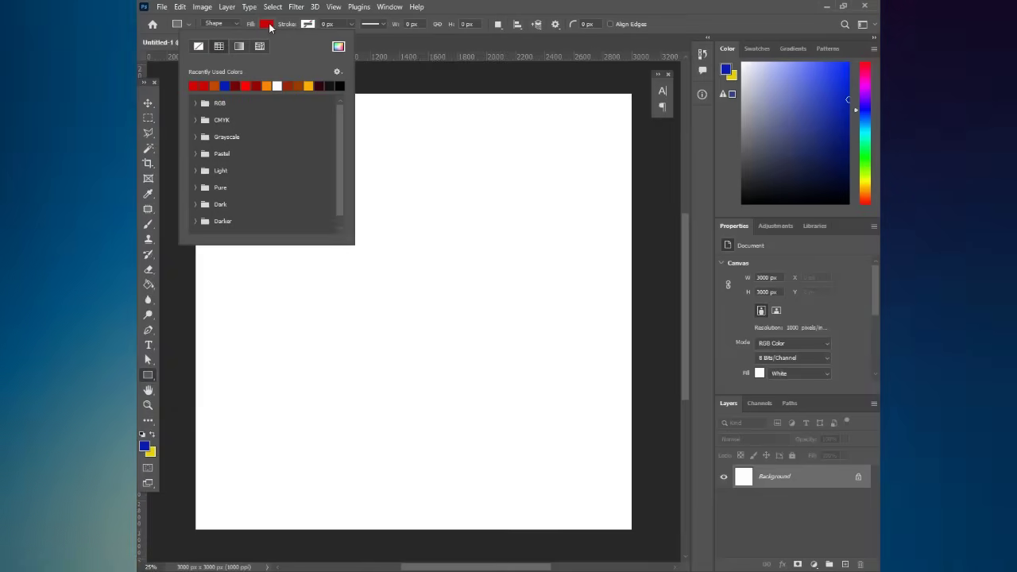
{"action": "left_click", "coordinate": [338, 47]}
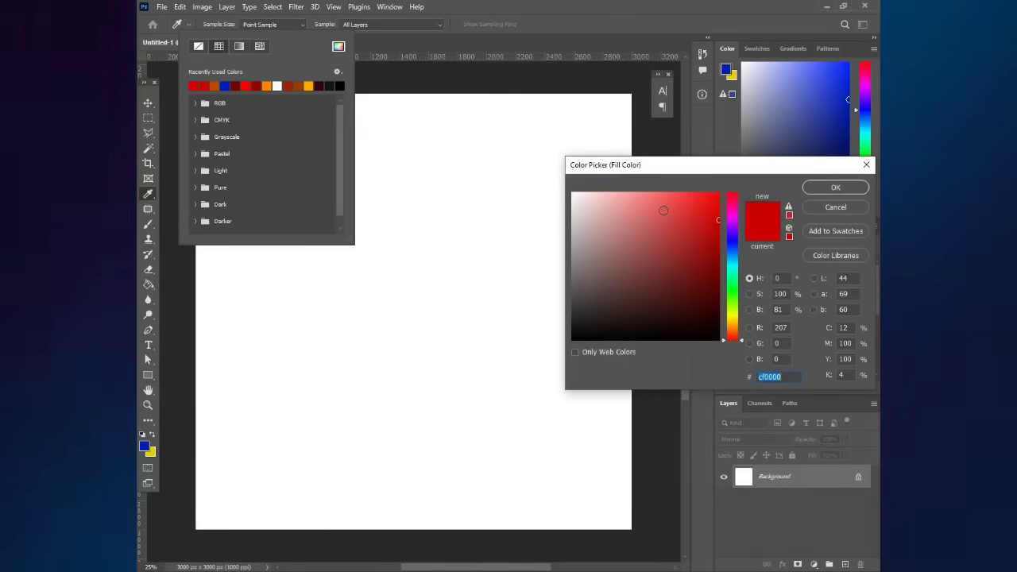
{"action": "left_click", "coordinate": [718, 207]}
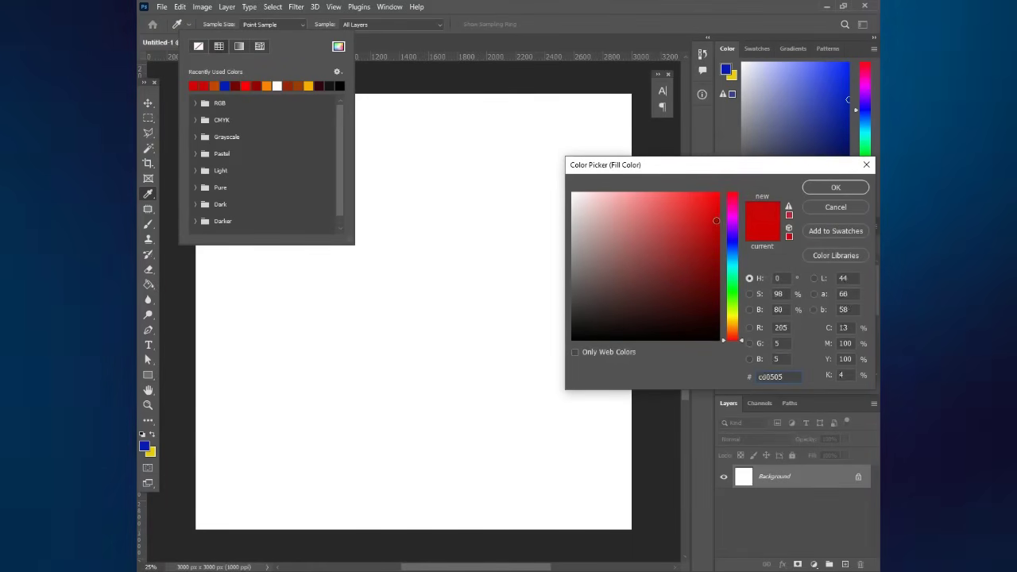
{"action": "left_click", "coordinate": [721, 215]}
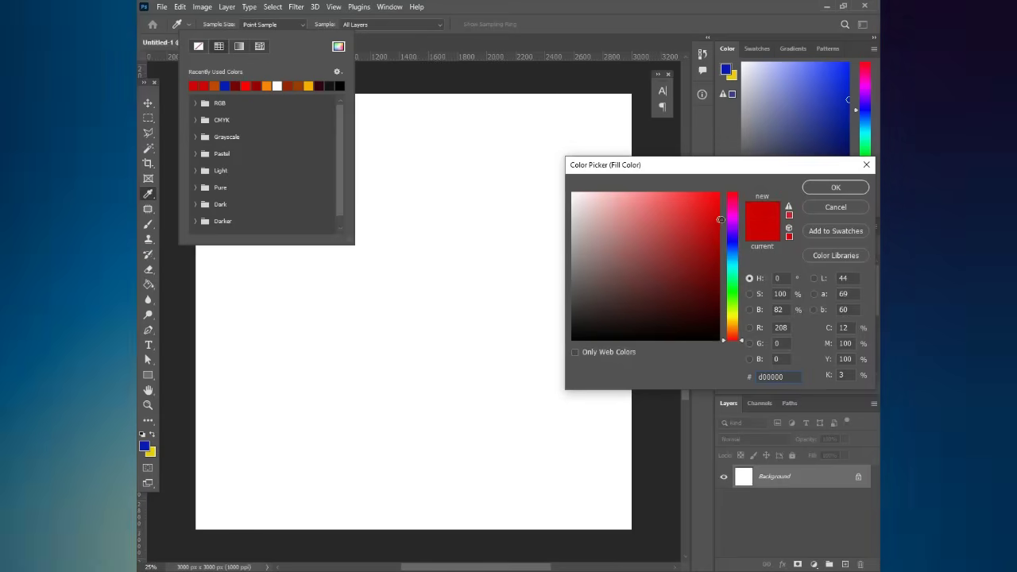
{"action": "left_click_drag", "start_coordinate": [721, 214], "coordinate": [721, 221]}
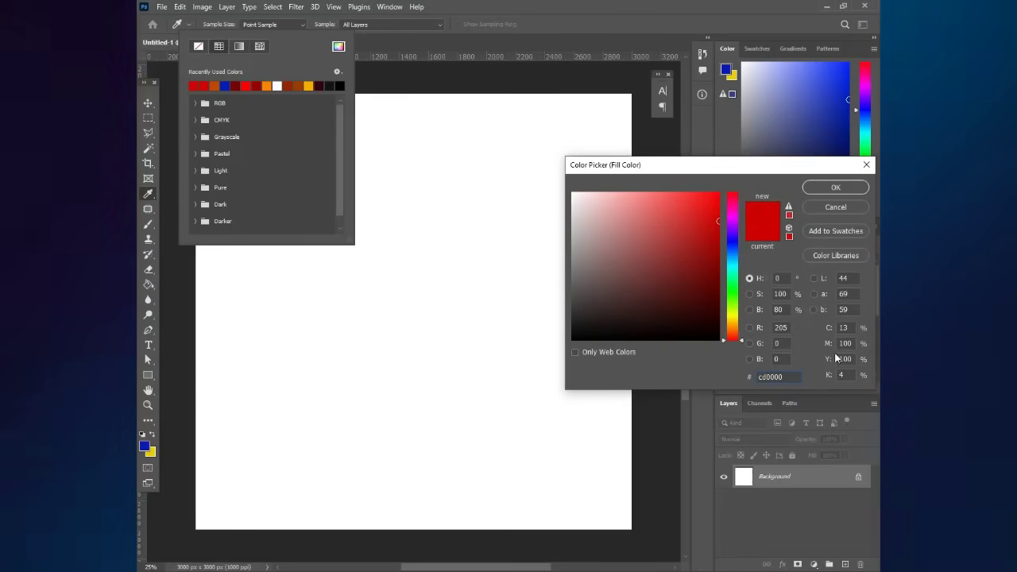
{"action": "double_click", "coordinate": [766, 375]}
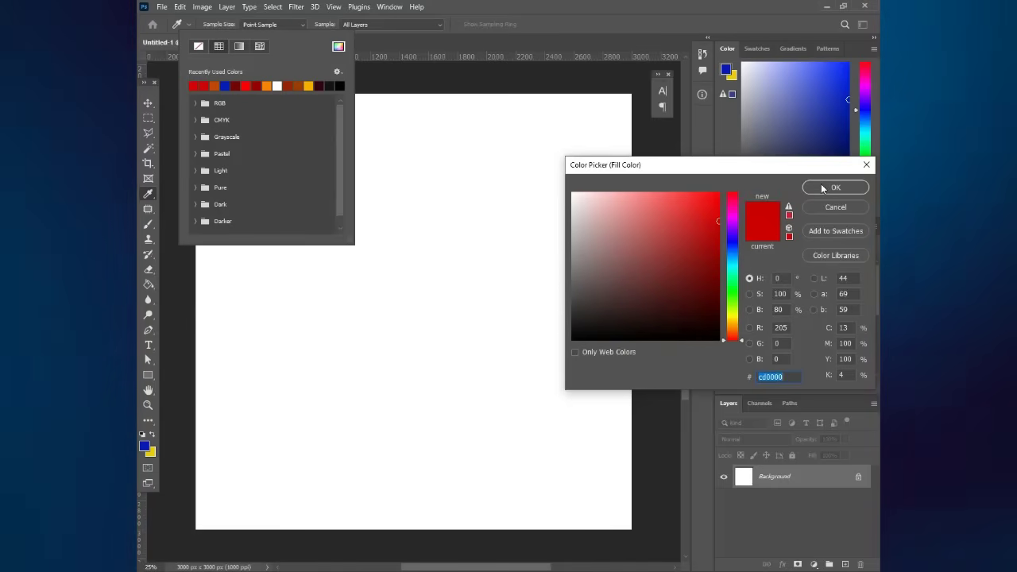
{"action": "key", "text": "Return"}
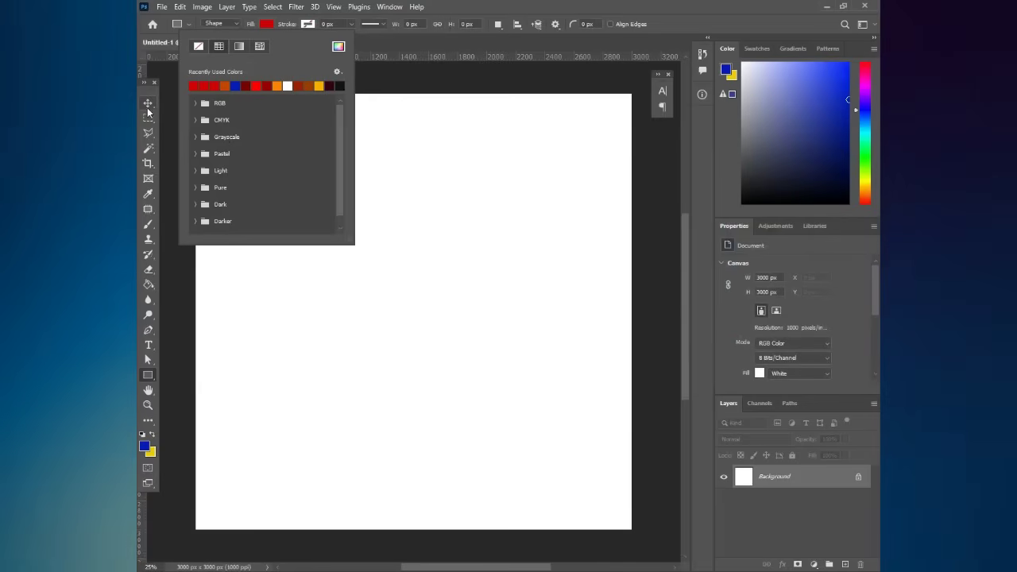
- Draw a red rectangle over the whole 3000 × 3000 px canvas and lock its layer
{"action": "left_click", "coordinate": [209, 171]}
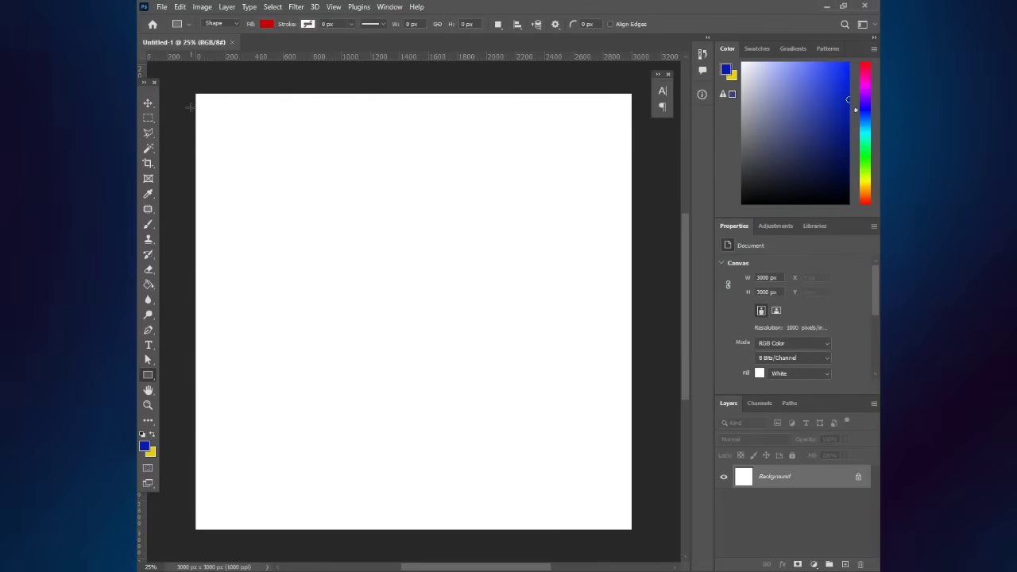
{"action": "left_click_drag", "start_coordinate": [194, 89], "coordinate": [636, 532]}
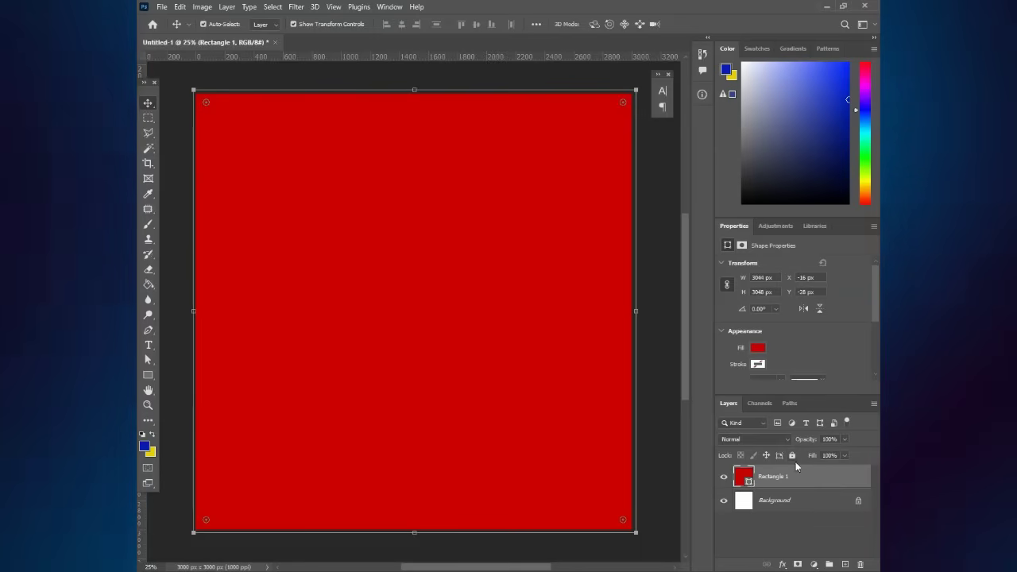
{"action": "left_click", "coordinate": [414, 231]}
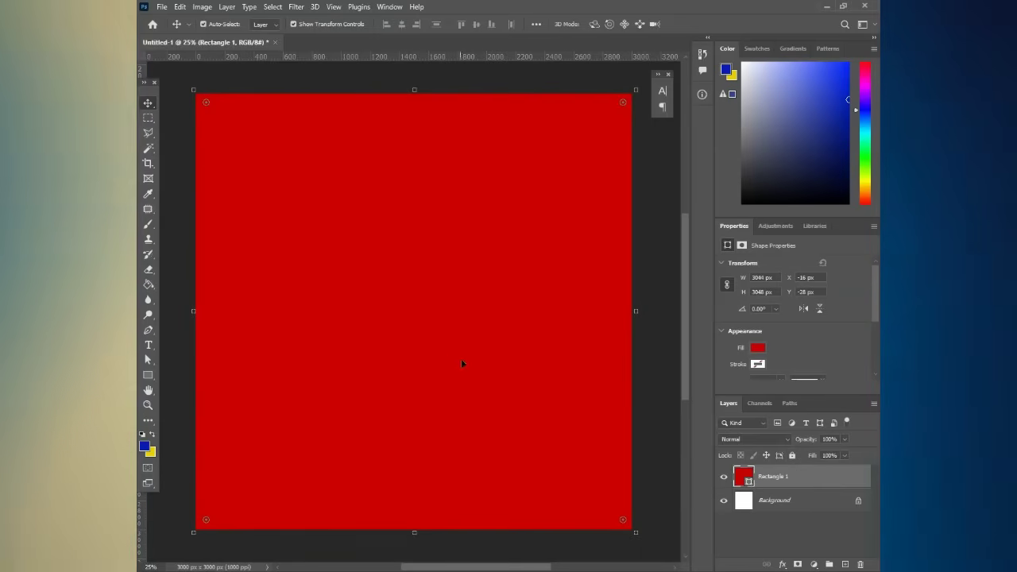
{"action": "left_click", "coordinate": [793, 457]}
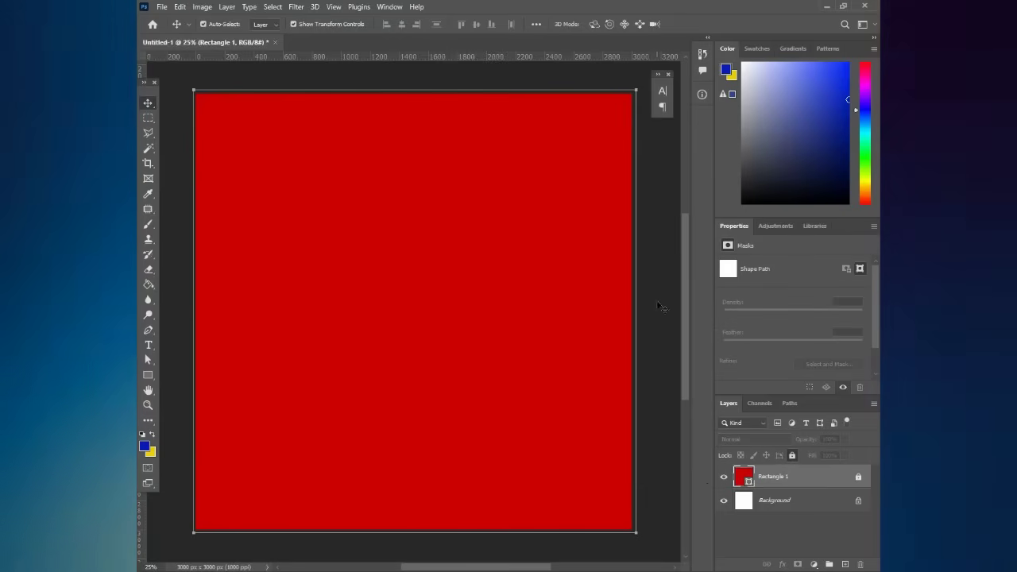
{"action": "left_click", "coordinate": [655, 309]}
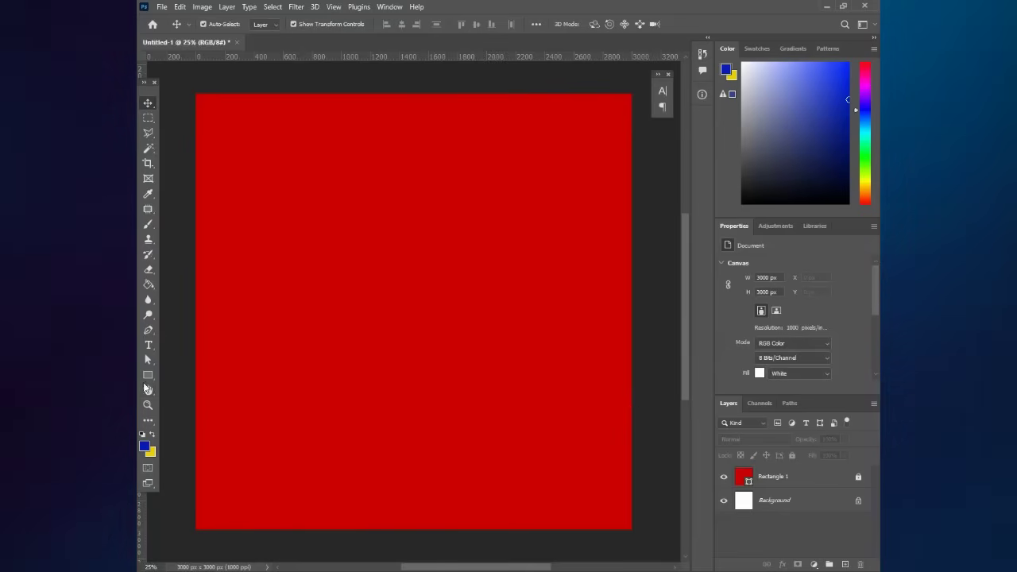
- Draw a white rectangle, Rectangle 2, spanning the full width along the canvas bottom
{"action": "left_click", "coordinate": [149, 376]}
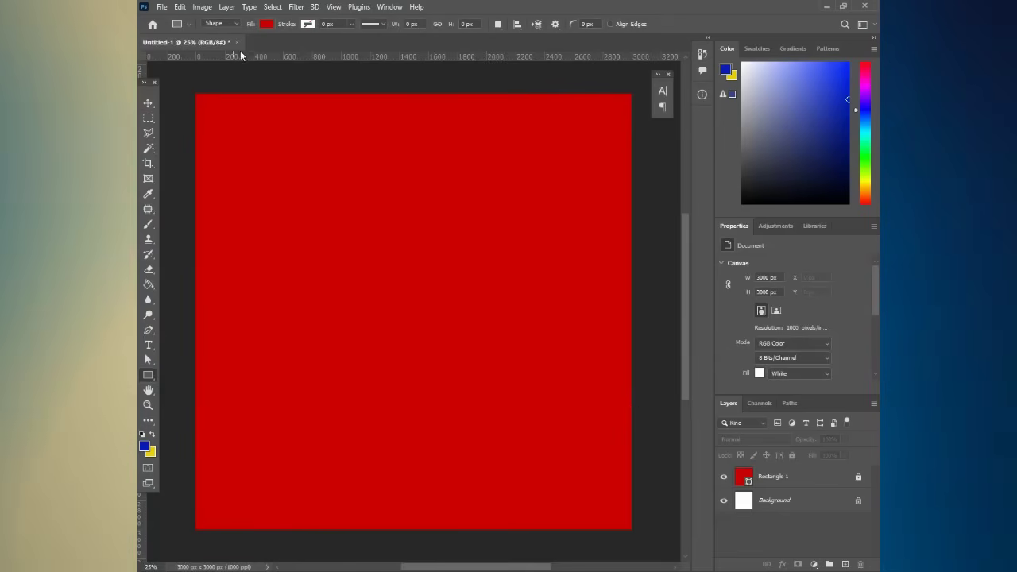
{"action": "left_click", "coordinate": [265, 26]}
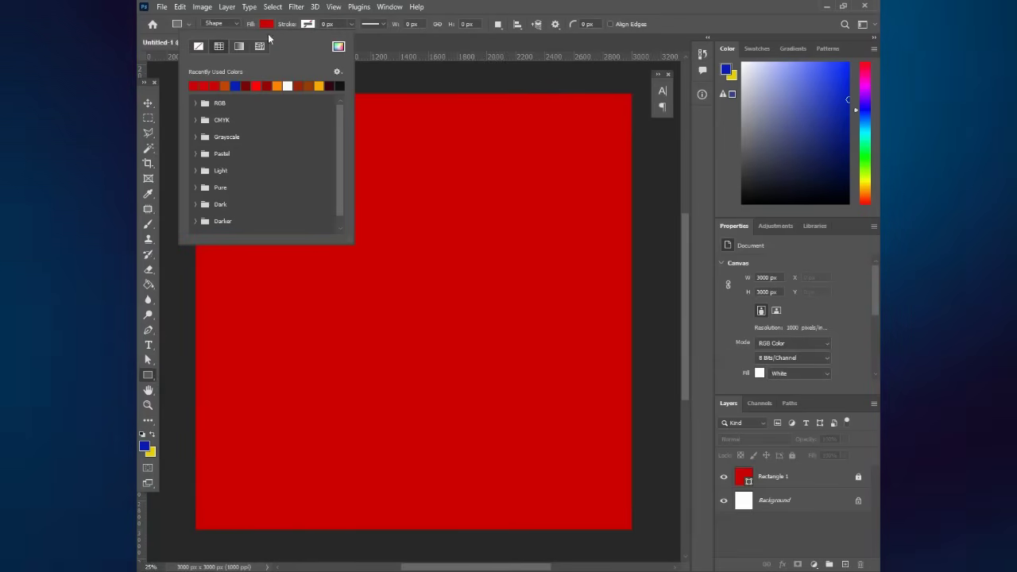
{"action": "left_click", "coordinate": [289, 85]}
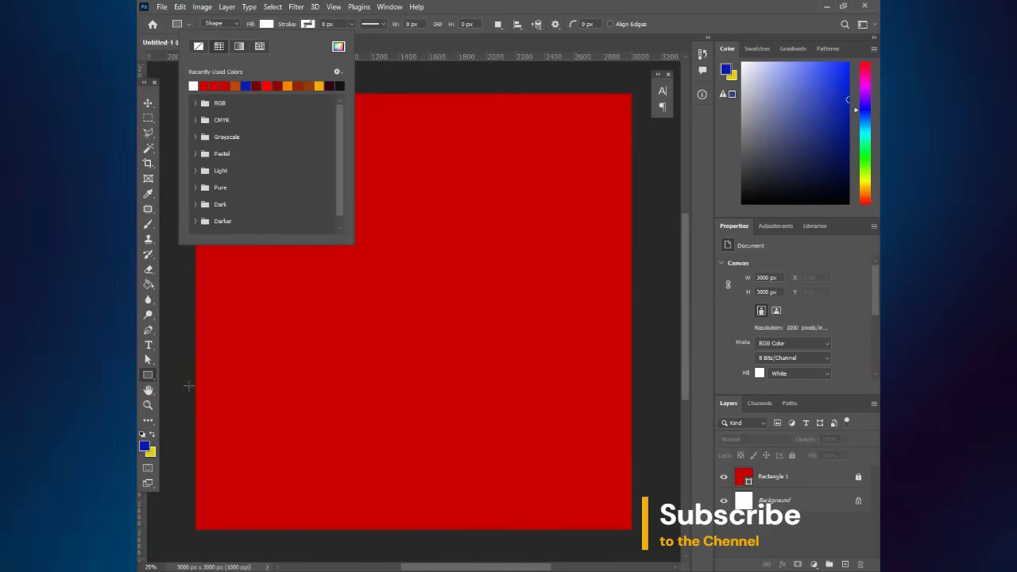
{"action": "left_click_drag", "start_coordinate": [188, 383], "coordinate": [638, 539]}
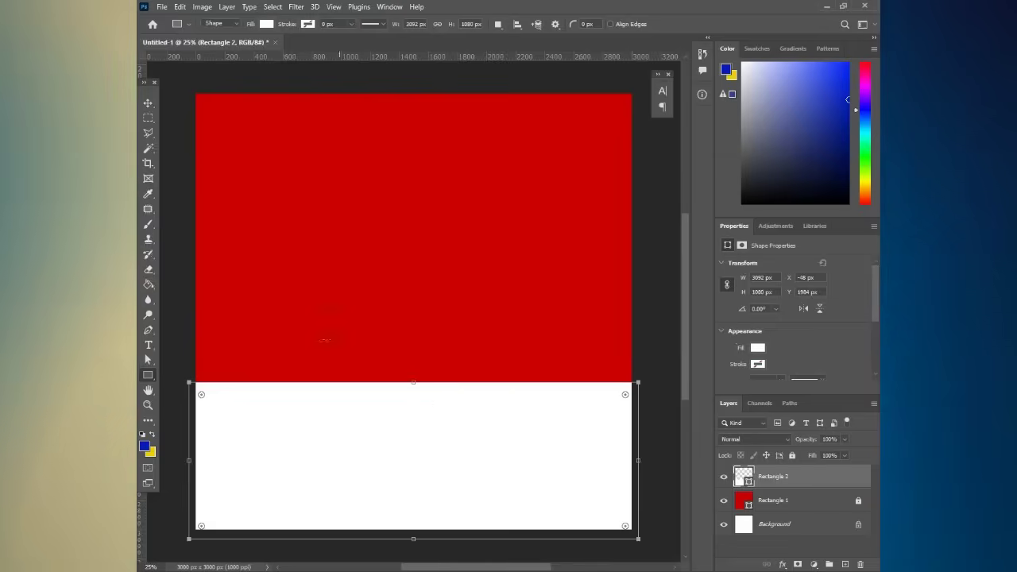
{"action": "left_click", "coordinate": [152, 106]}
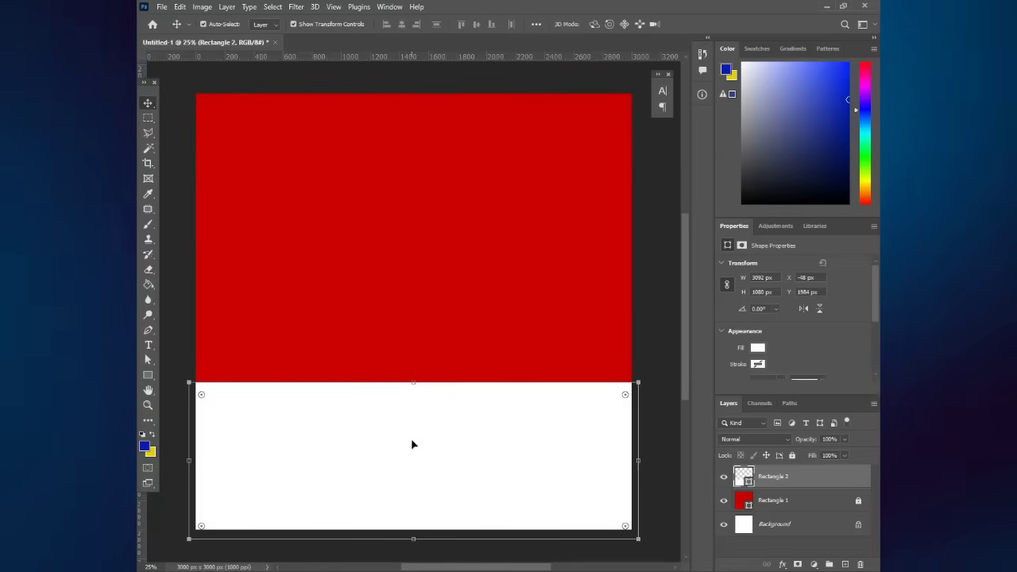
{"action": "left_click_drag", "start_coordinate": [406, 437], "coordinate": [416, 438]}
{"action": "left_click", "coordinate": [596, 332]}
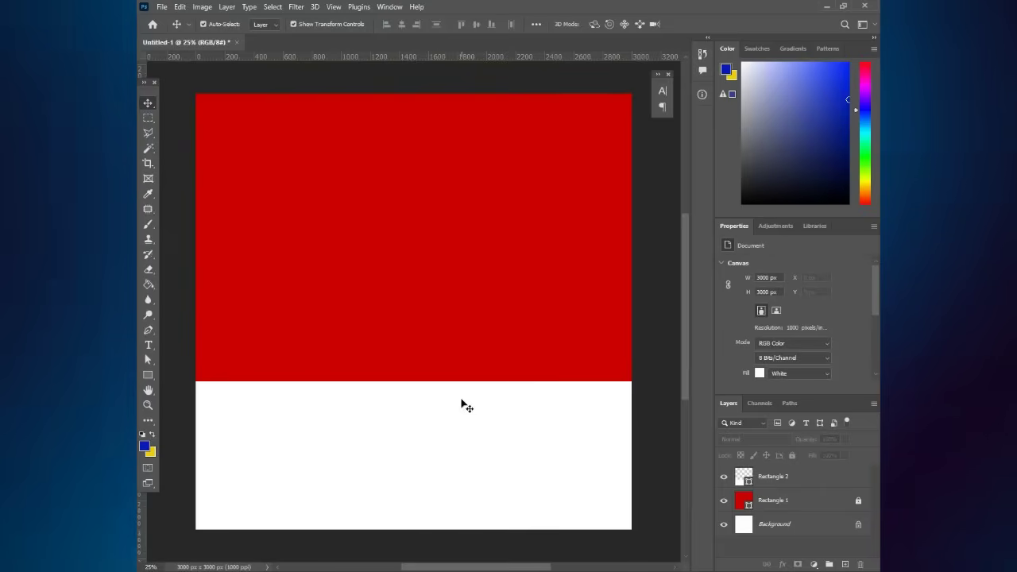
- Add three anchor points along the white band's top edge and pull the middle one down
{"action": "left_click_drag", "start_coordinate": [436, 407], "coordinate": [437, 417]}
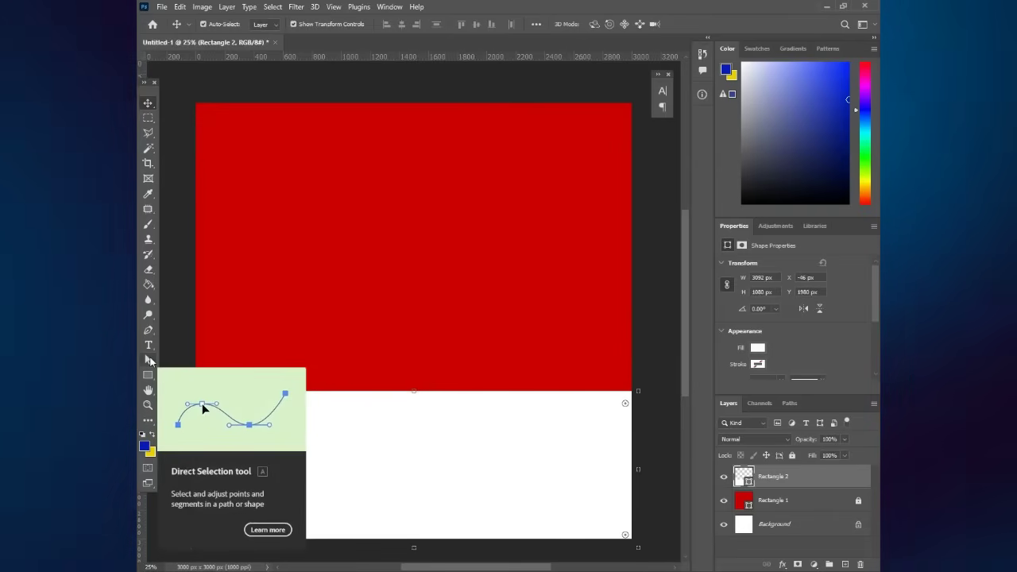
{"action": "left_click", "coordinate": [149, 361]}
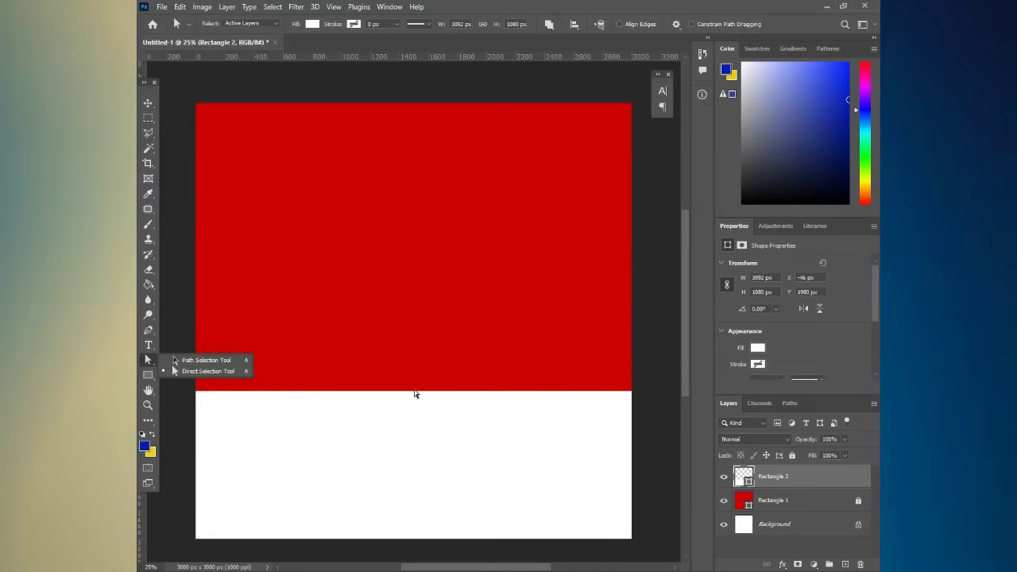
{"action": "right_click", "coordinate": [418, 395]}
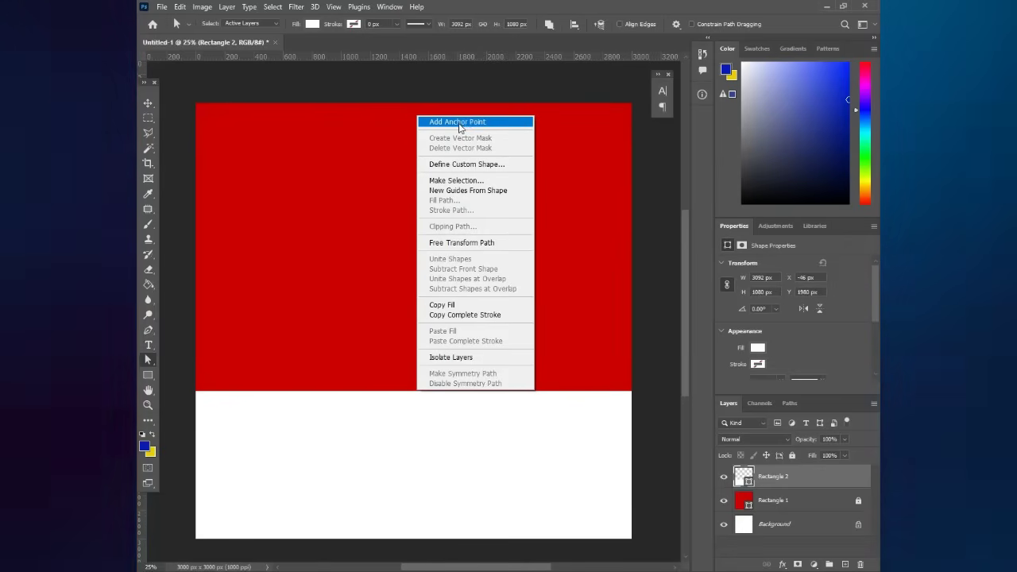
{"action": "left_click", "coordinate": [457, 123]}
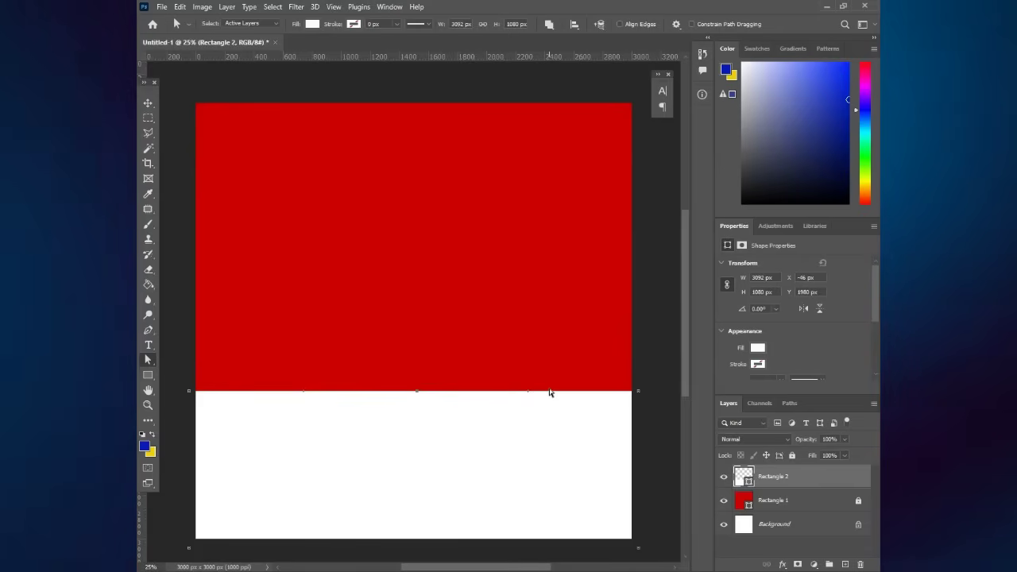
{"action": "right_click", "coordinate": [549, 392]}
{"action": "left_click", "coordinate": [585, 119]}
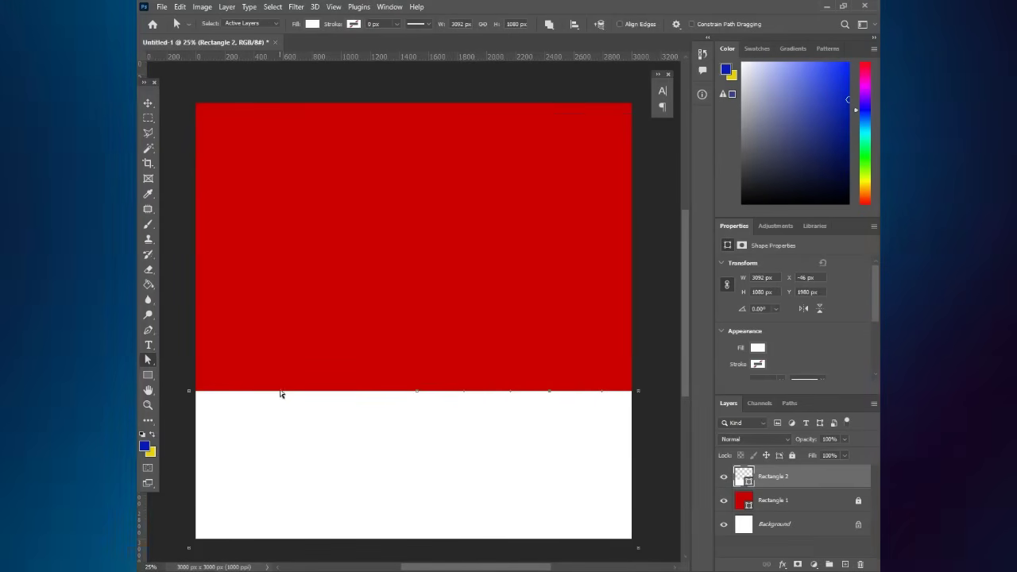
{"action": "right_click", "coordinate": [286, 392]}
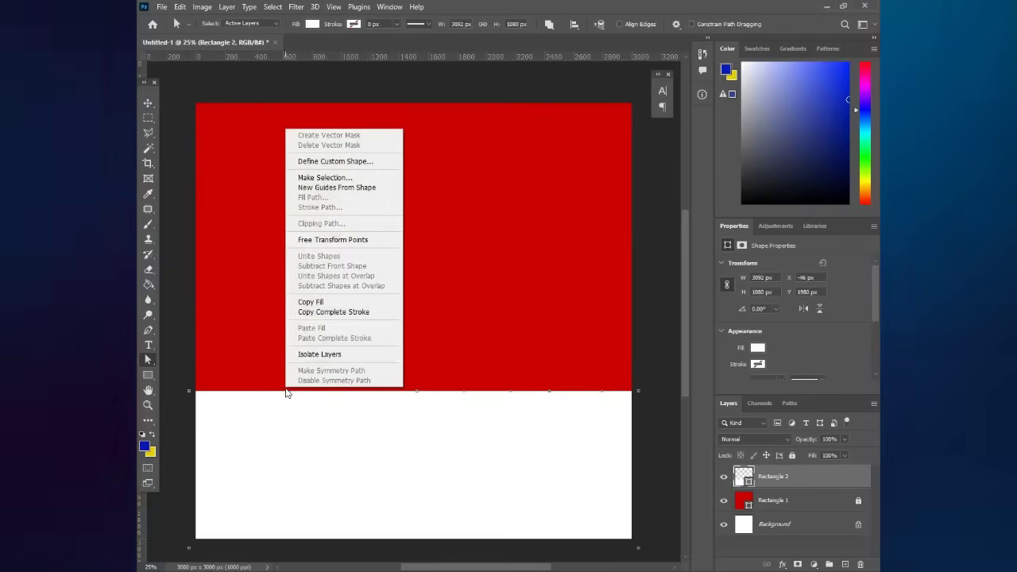
{"action": "right_click", "coordinate": [274, 394]}
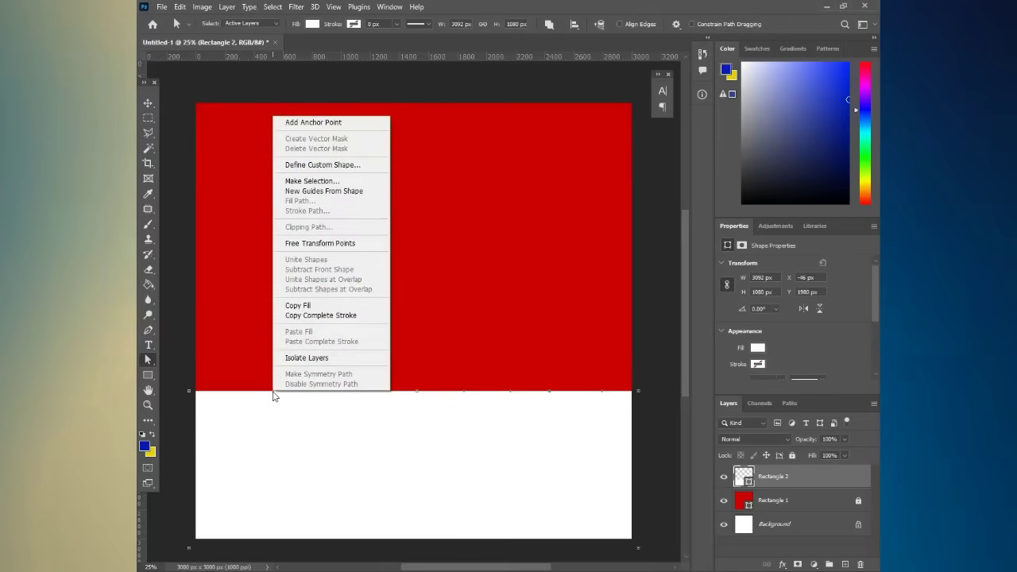
{"action": "left_click", "coordinate": [334, 124]}
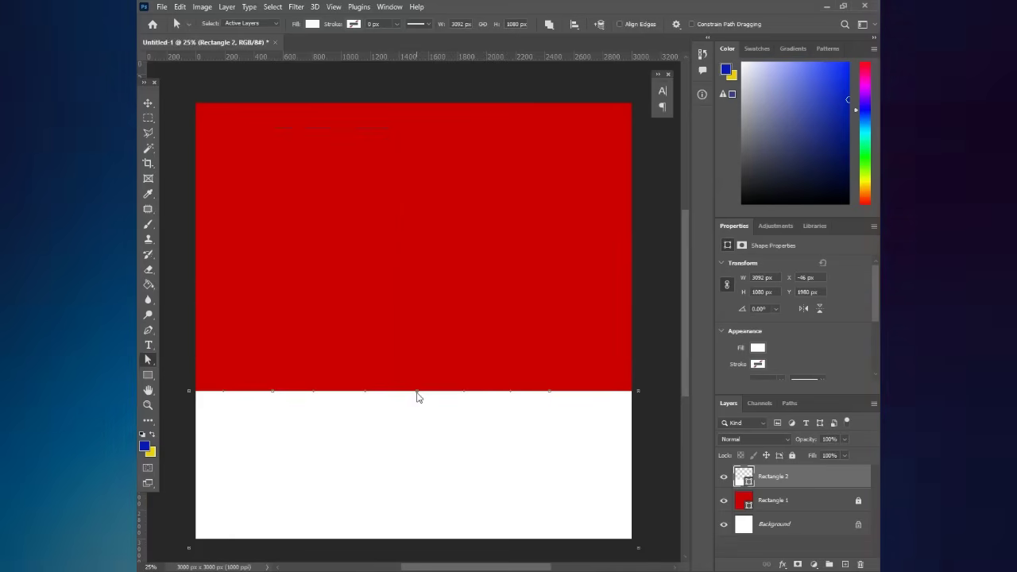
{"action": "left_click_drag", "start_coordinate": [416, 393], "coordinate": [421, 416]}
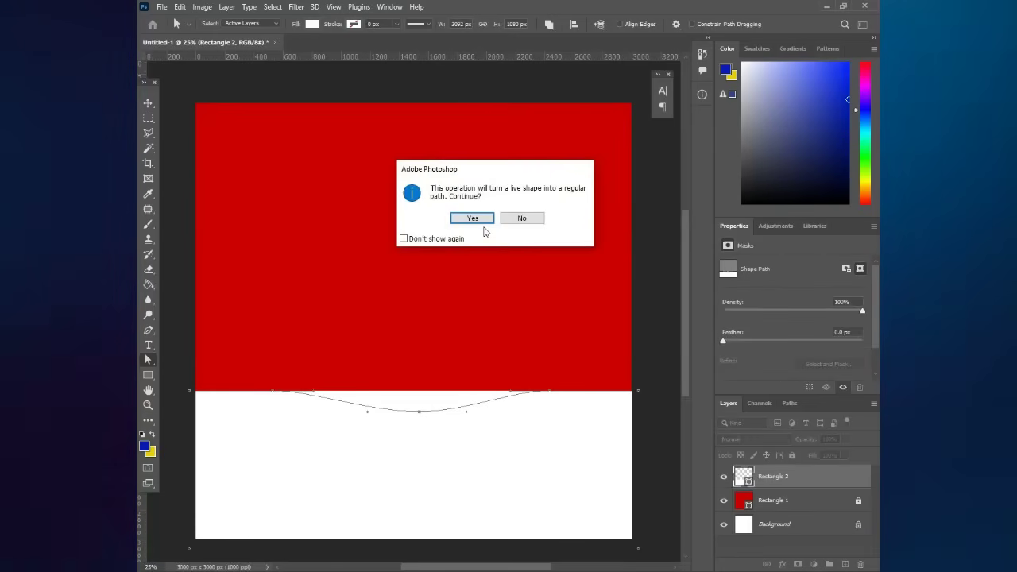
- Convert the live shape to a path and raise the wave near its left and right edges
{"action": "left_click", "coordinate": [481, 219]}
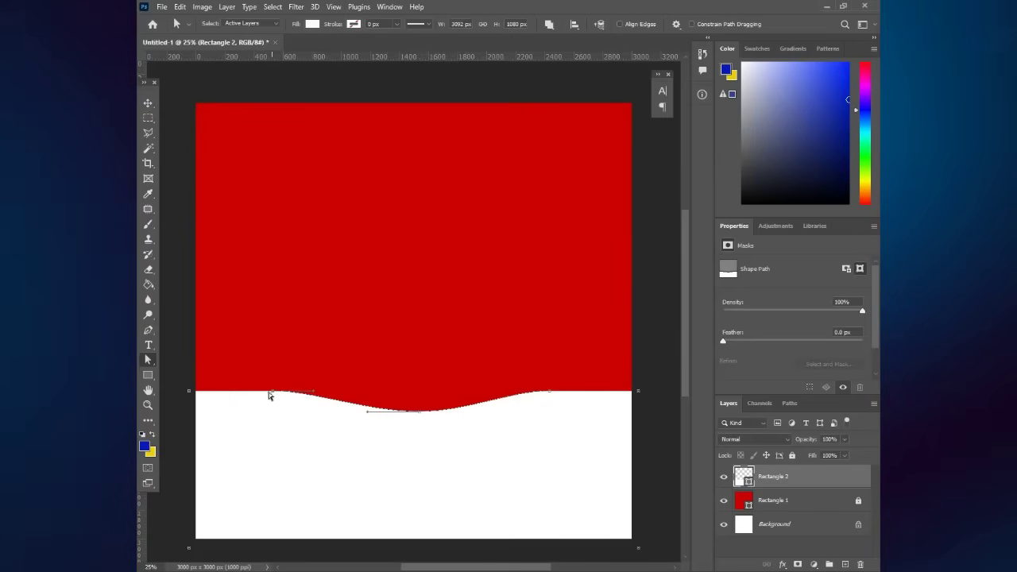
{"action": "left_click_drag", "start_coordinate": [222, 395], "coordinate": [230, 359]}
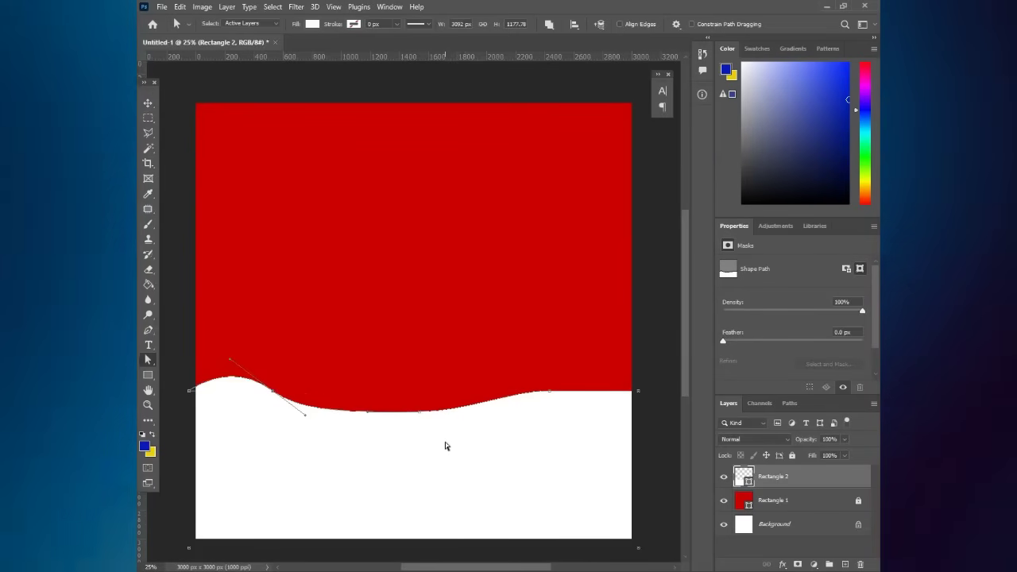
{"action": "left_click", "coordinate": [545, 391]}
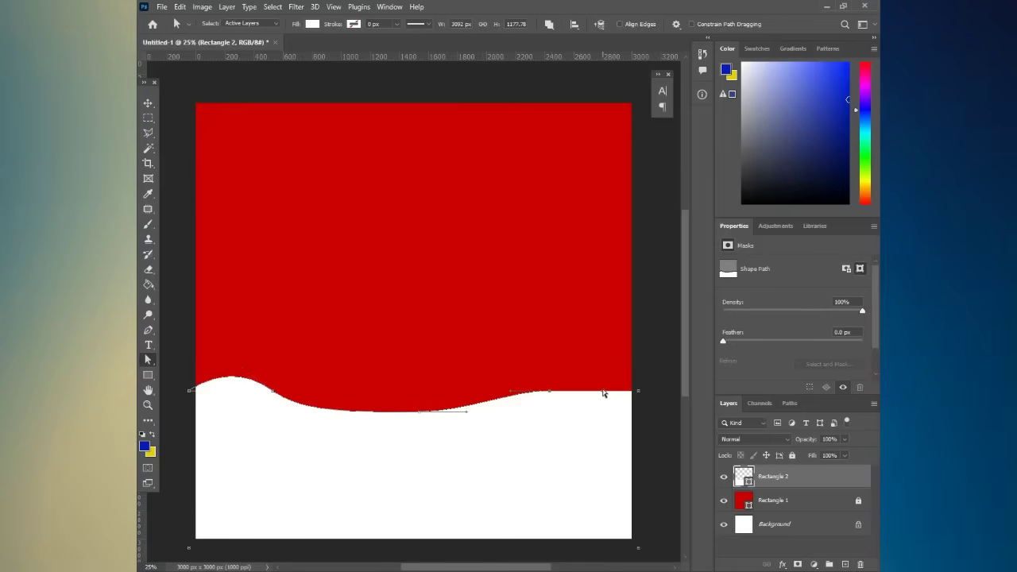
{"action": "left_click_drag", "start_coordinate": [603, 393], "coordinate": [606, 362]}
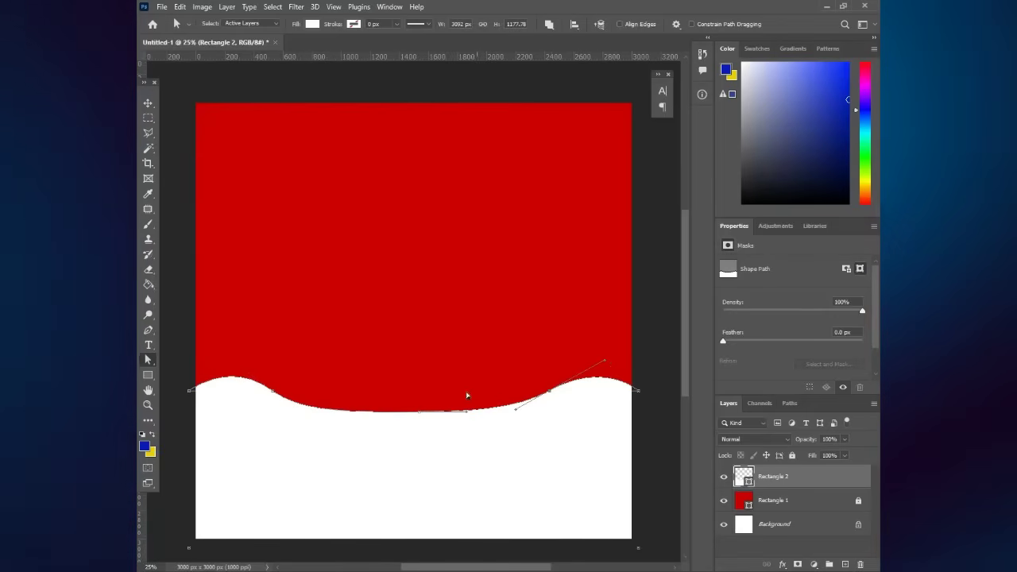
{"action": "left_click_drag", "start_coordinate": [403, 422], "coordinate": [409, 415]}
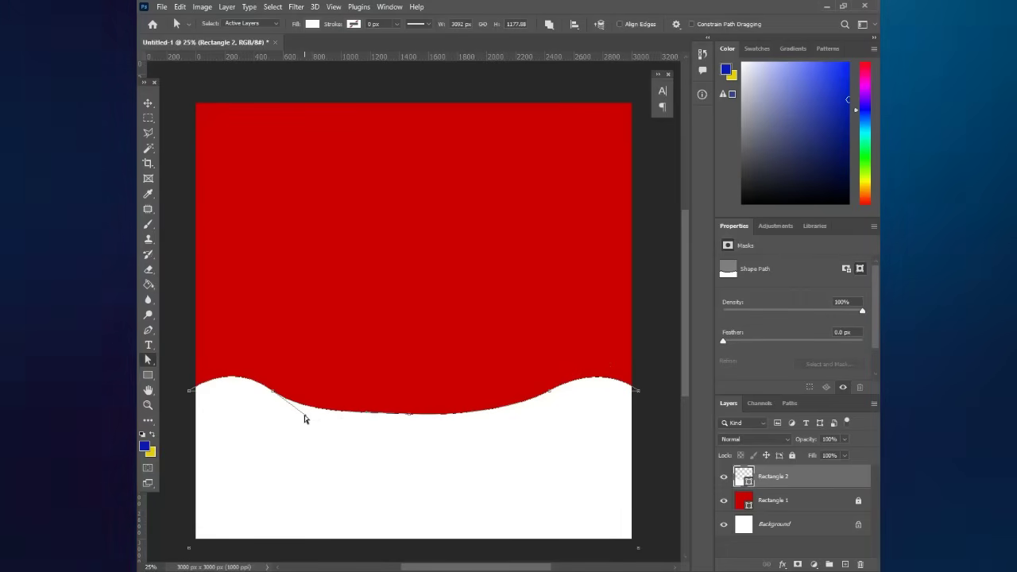
{"action": "left_click_drag", "start_coordinate": [304, 419], "coordinate": [338, 429]}
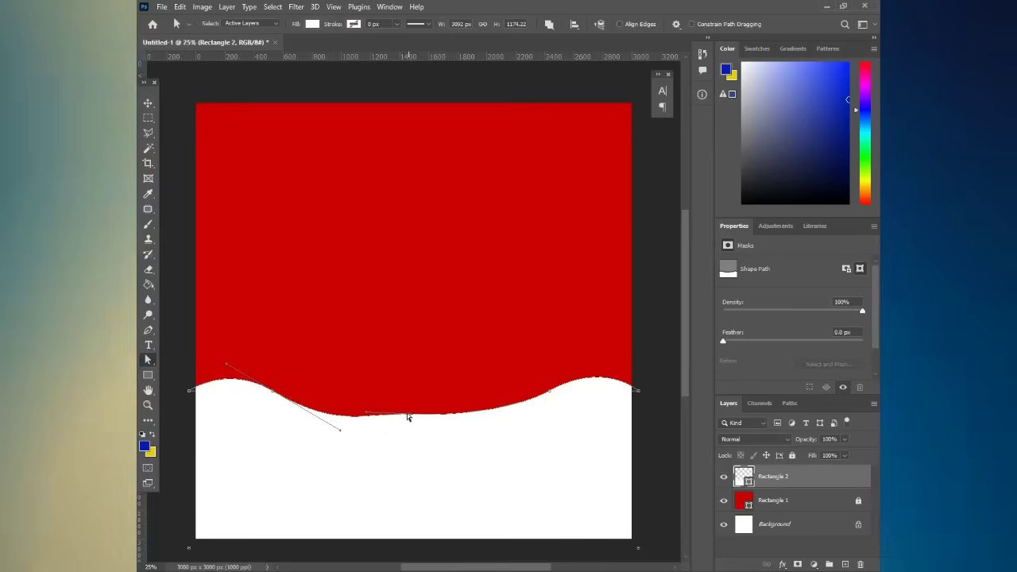
- Delete the anchor at the wave's bottom and smooth the curve's right side
{"action": "right_click", "coordinate": [411, 416]}
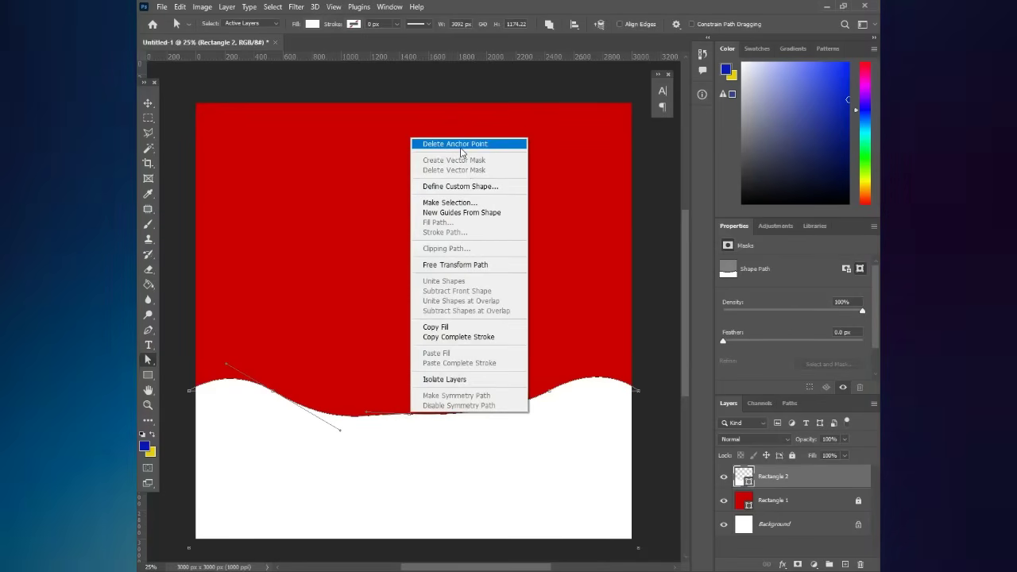
{"action": "left_click", "coordinate": [465, 145]}
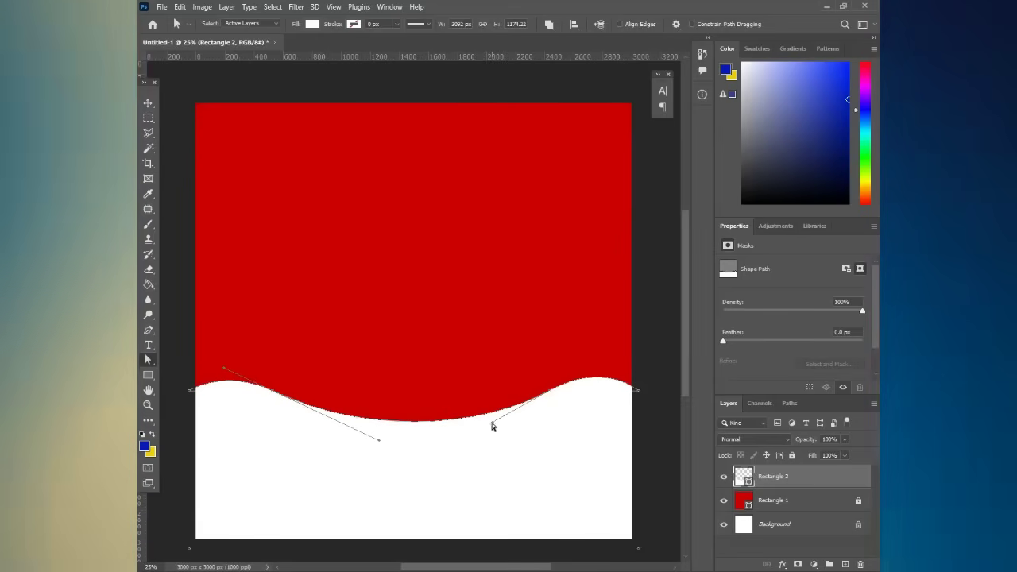
{"action": "left_click_drag", "start_coordinate": [492, 423], "coordinate": [482, 431]}
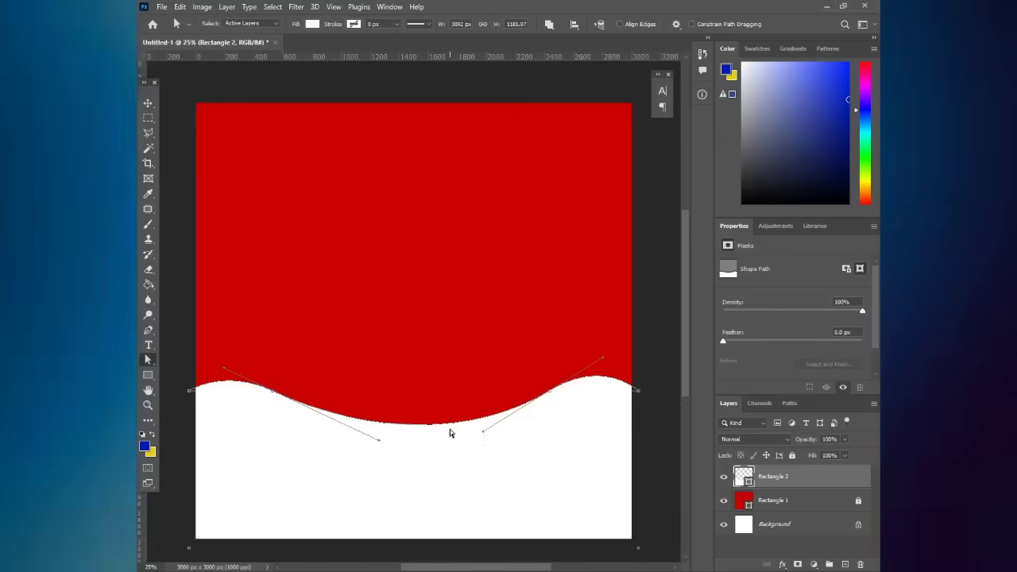
{"action": "left_click", "coordinate": [148, 103]}
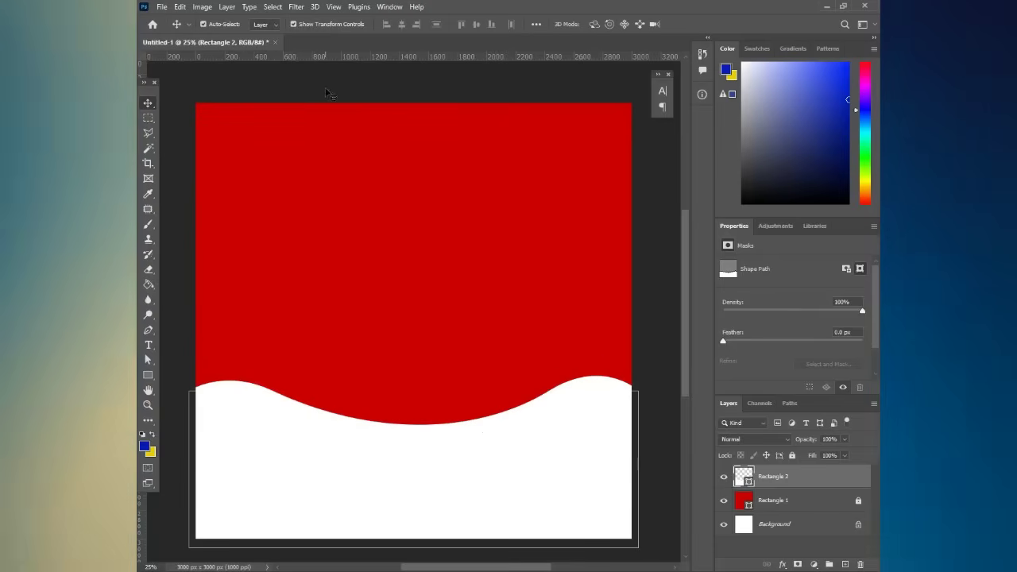
{"action": "left_click", "coordinate": [326, 93]}
{"action": "scroll", "coordinate": [502, 413], "scroll_direction": "down", "scroll_amount": 1}
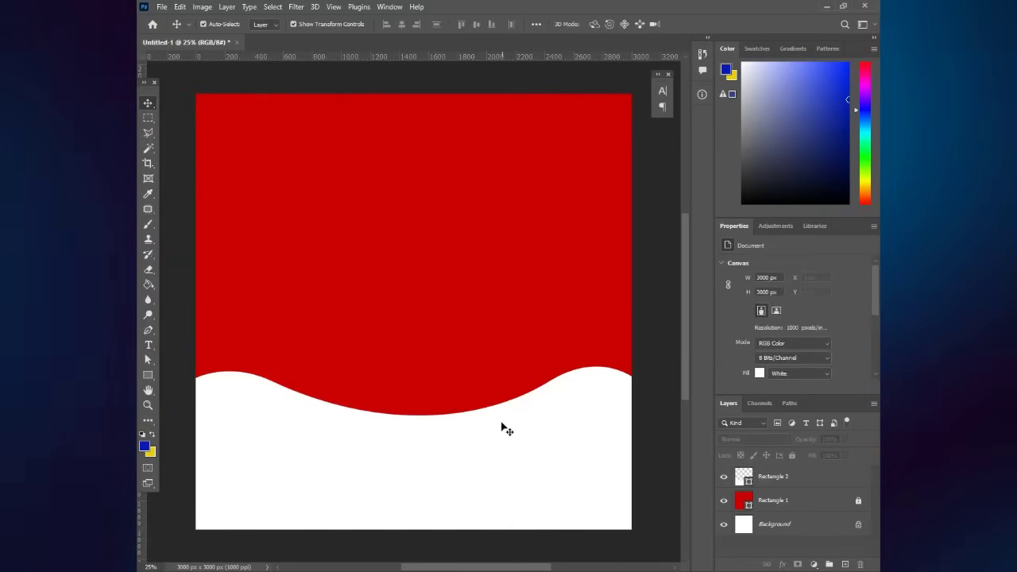
- Duplicate Rectangle 2 as 'Rectangle 2 copy' and rename the original layer 'mix yellow'
{"action": "left_click", "coordinate": [494, 440]}
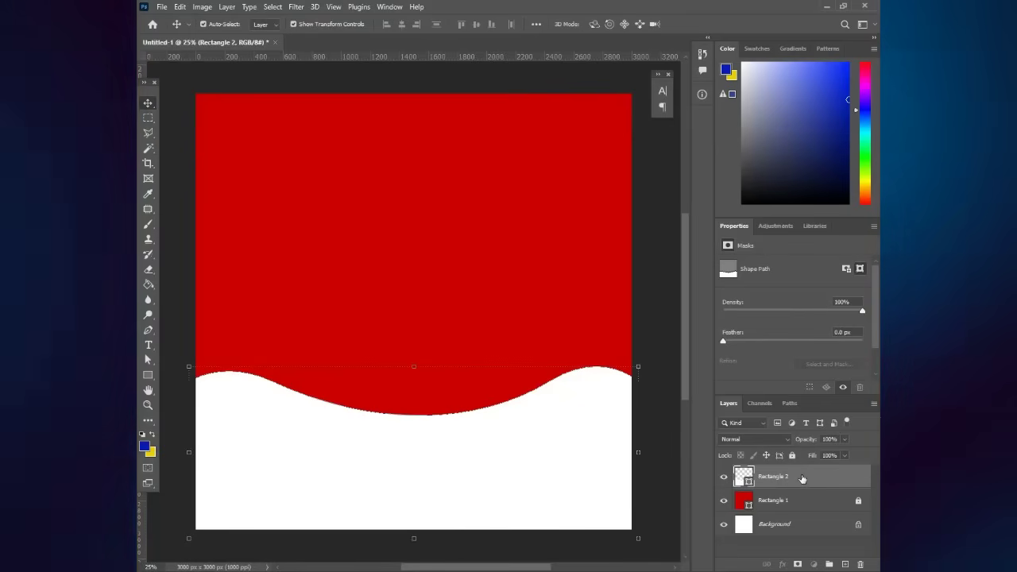
{"action": "left_click_drag", "start_coordinate": [821, 476], "coordinate": [845, 565]}
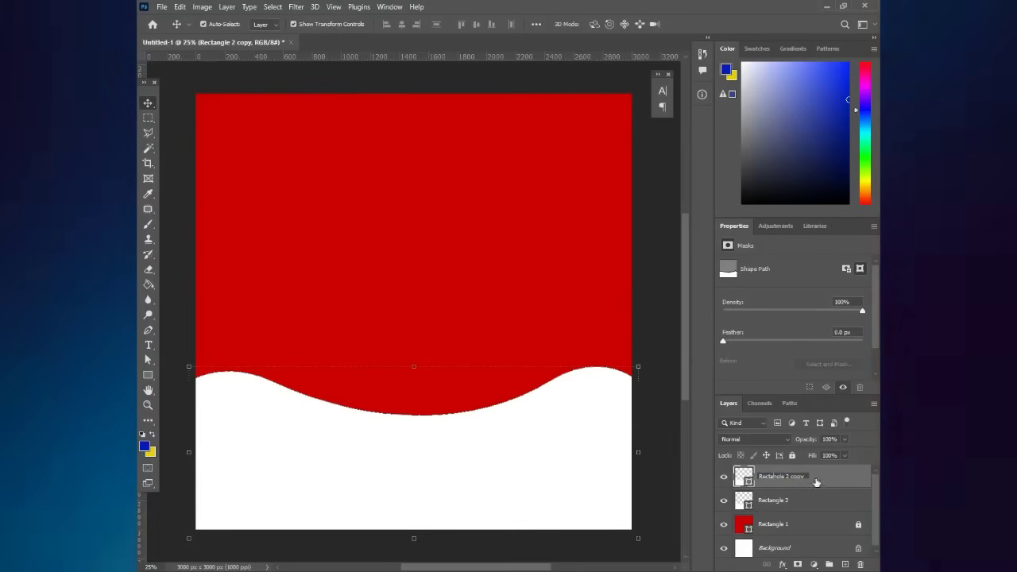
{"action": "double_click", "coordinate": [782, 501]}
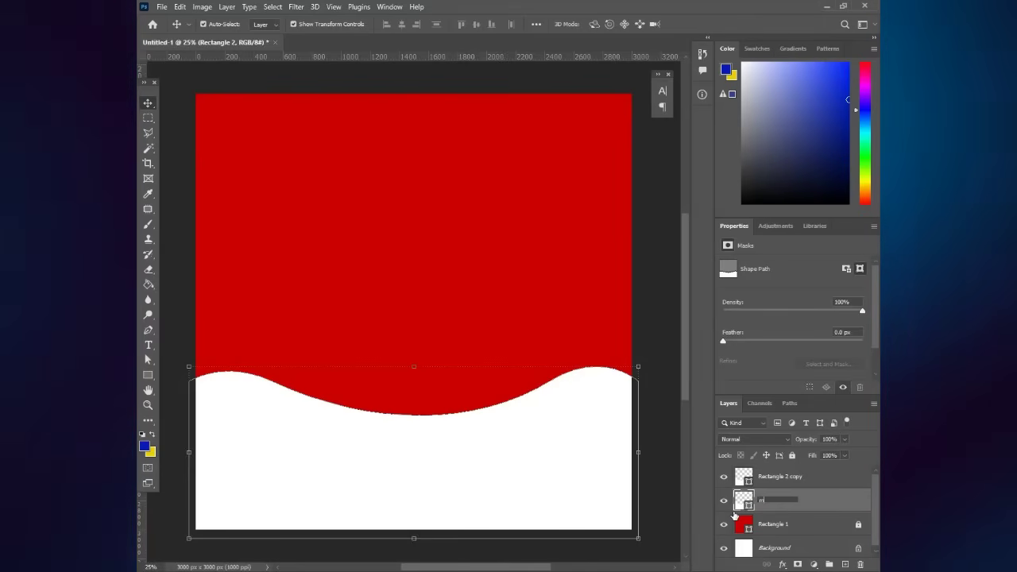
{"action": "type", "text": "mix"}
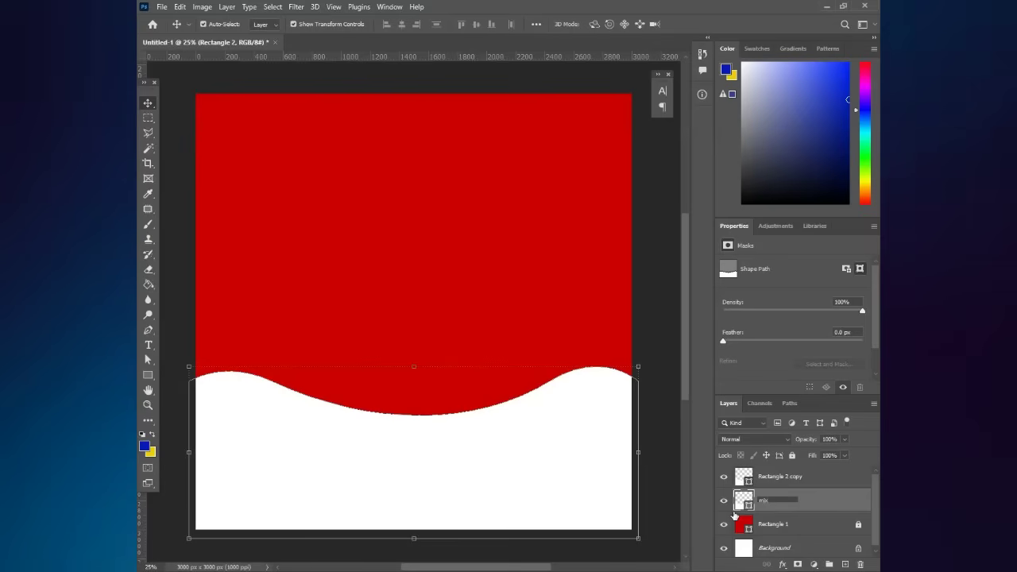
{"action": "type", "text": " vellow"}
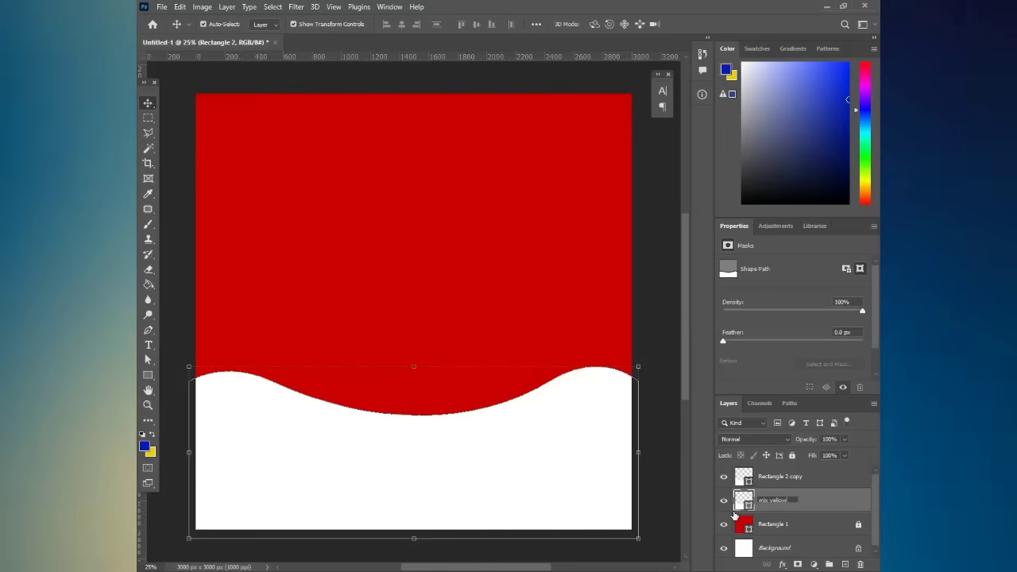
{"action": "key", "text": "Return"}
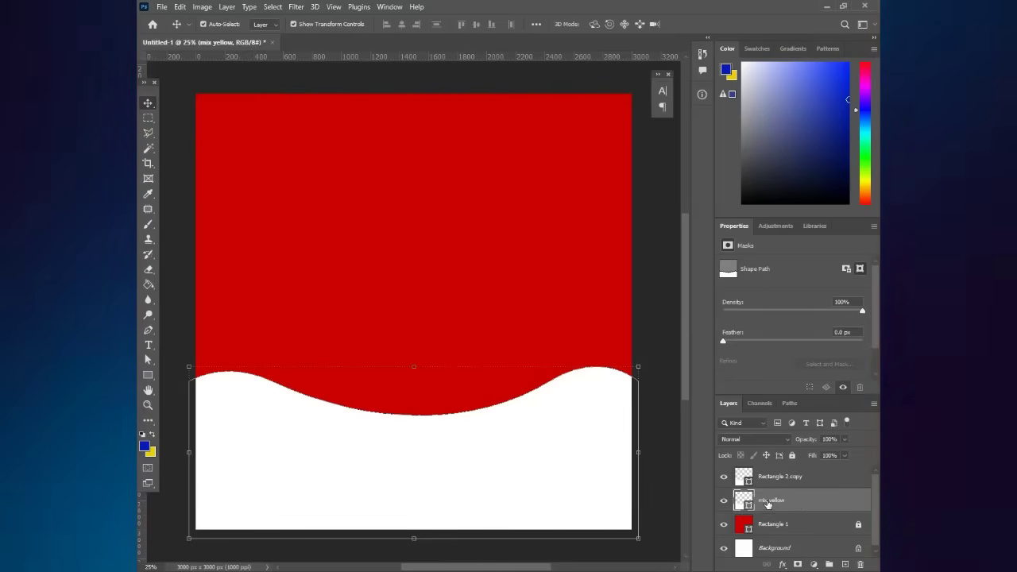
{"action": "left_click", "coordinate": [674, 411]}
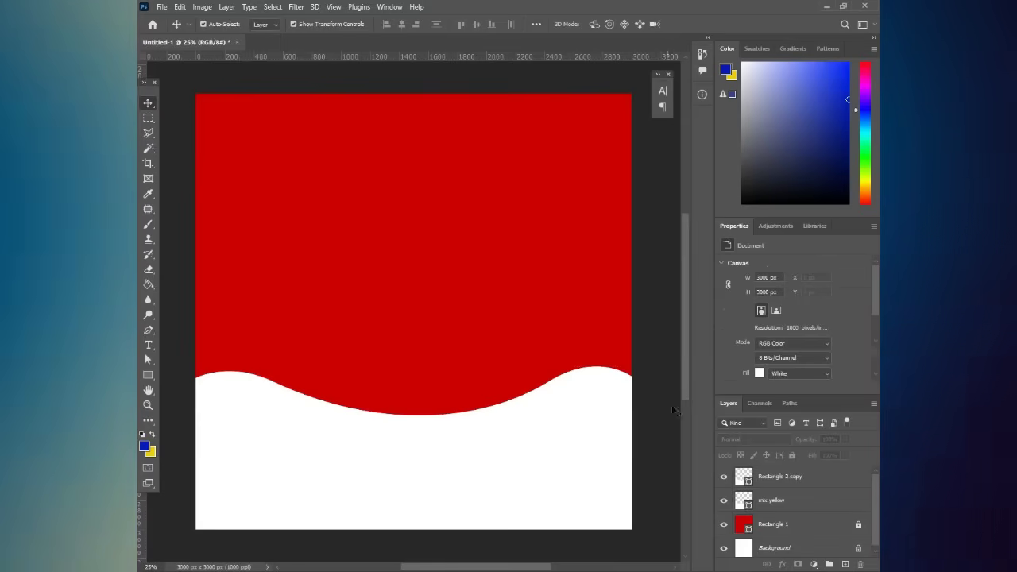
{"action": "left_click", "coordinate": [600, 465]}
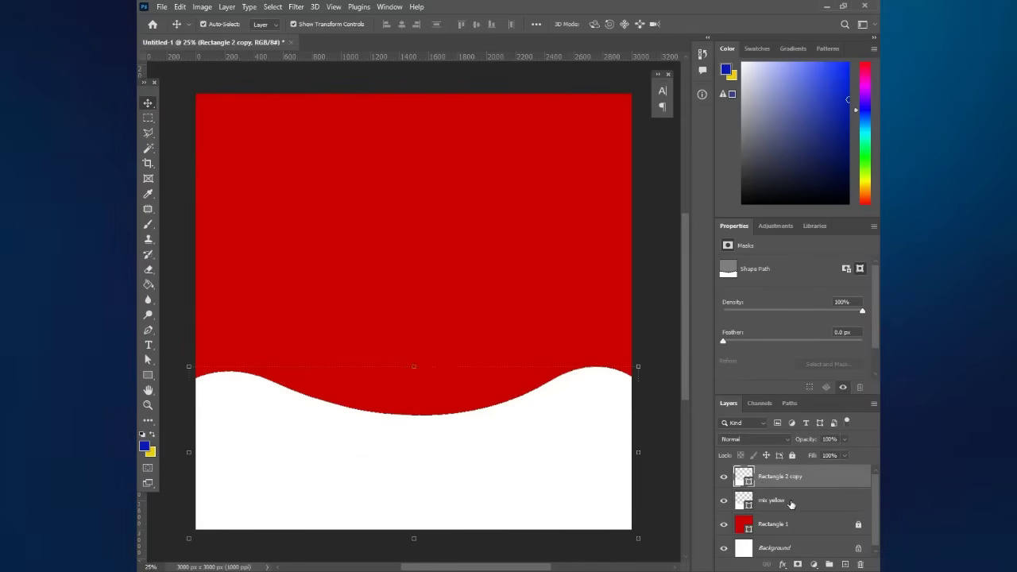
{"action": "left_click", "coordinate": [759, 504]}
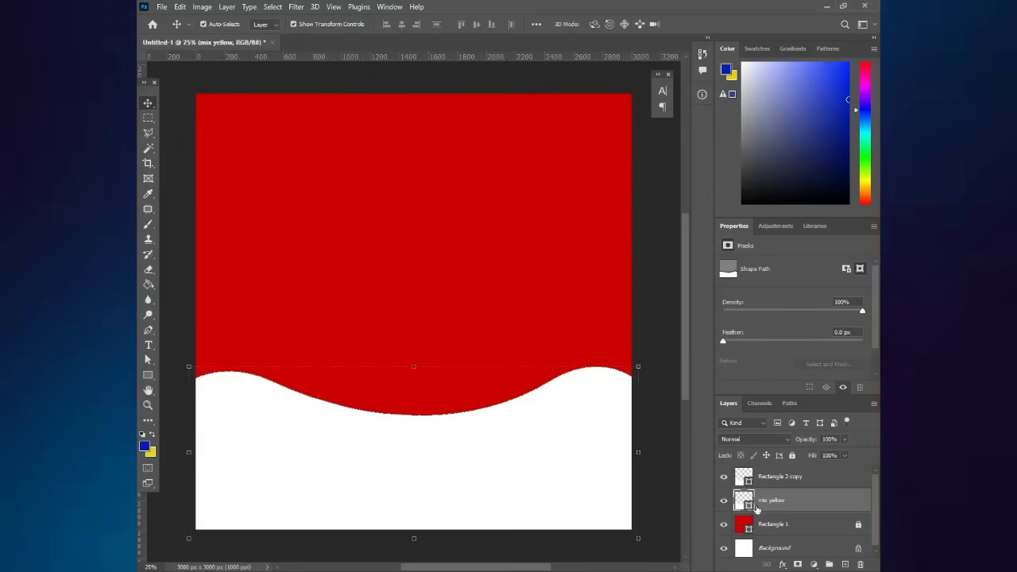
- Change the mix yellow wave's fill to golden yellow #ffba00
{"action": "double_click", "coordinate": [745, 503]}
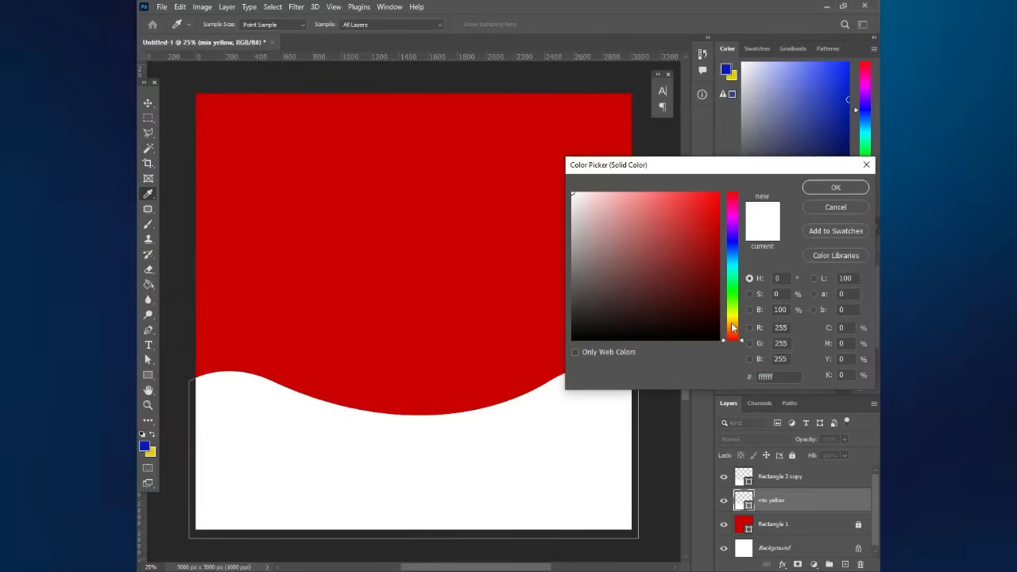
{"action": "left_click_drag", "start_coordinate": [733, 327], "coordinate": [735, 332]}
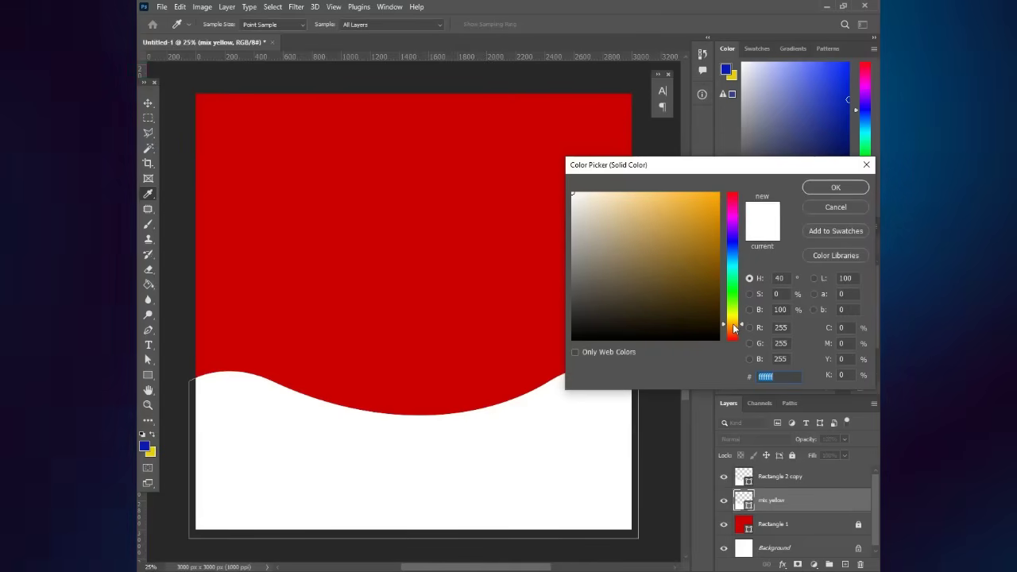
{"action": "left_click_drag", "start_coordinate": [693, 219], "coordinate": [720, 193]}
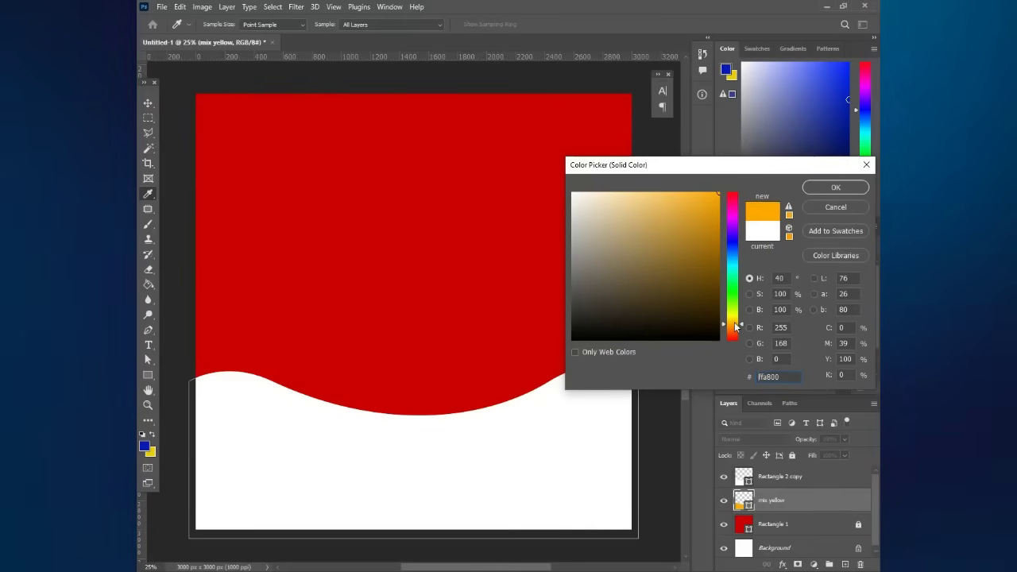
{"action": "left_click", "coordinate": [734, 322]}
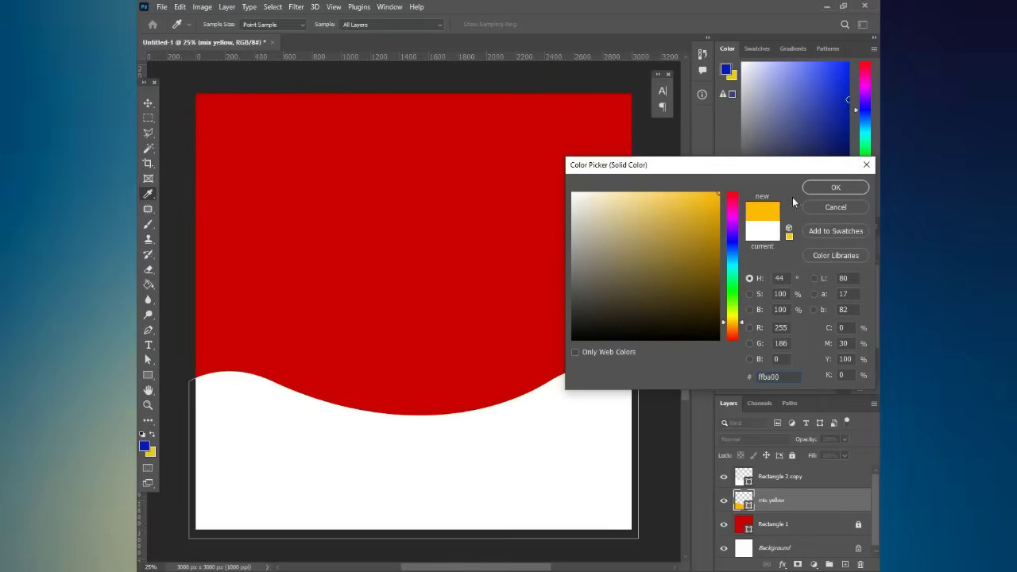
{"action": "left_click", "coordinate": [832, 188]}
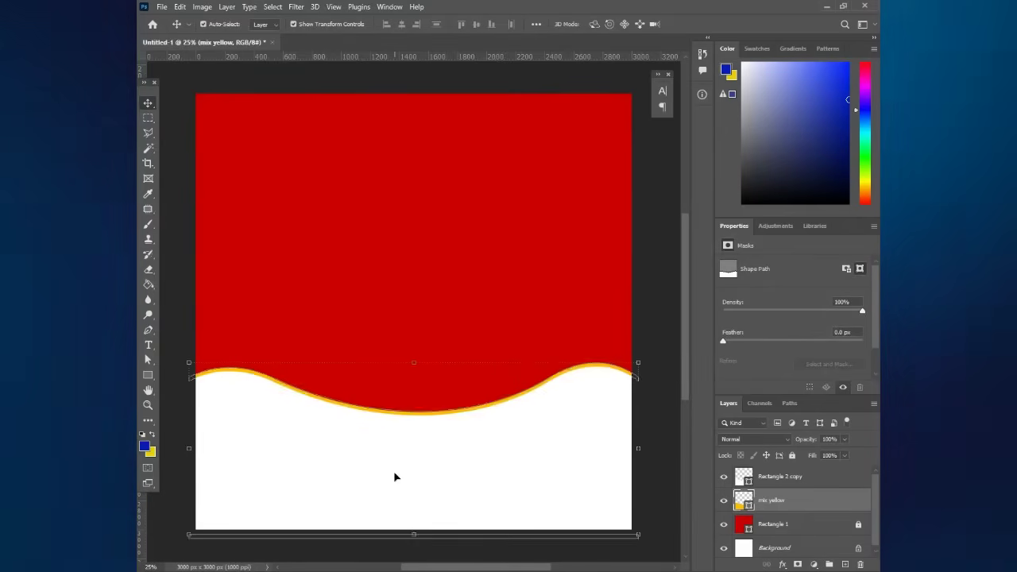
- Nudge the yellow wave up so a yellow stripe edges the white wave
{"action": "key", "text": "Up"}
{"action": "key", "text": "Up"}
{"action": "key", "text": "Up"}
{"action": "key", "text": "Up"}
{"action": "key", "text": "Up"}
{"action": "key", "text": "Up"}
{"action": "key", "text": "Up"}
{"action": "key", "text": "Up"}
{"action": "key", "text": "Up"}
{"action": "key", "text": "Up"}
{"action": "key", "text": "Up"}
{"action": "key", "text": "Up"}
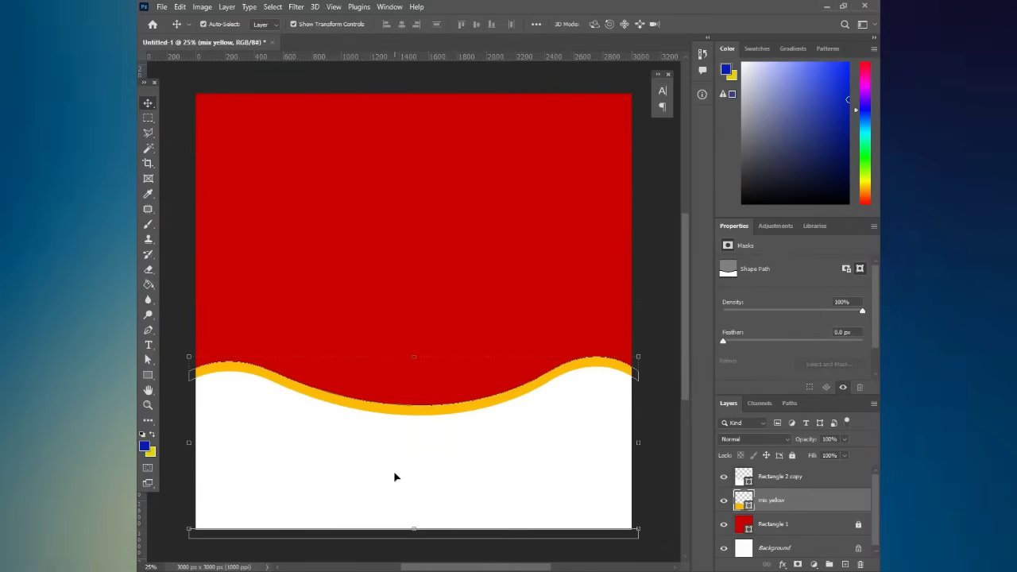
{"action": "key", "text": "Down"}
{"action": "key", "text": "Down"}
{"action": "key", "text": "Down"}
{"action": "key", "text": "Down"}
{"action": "key", "text": "Down"}
{"action": "key", "text": "Down"}
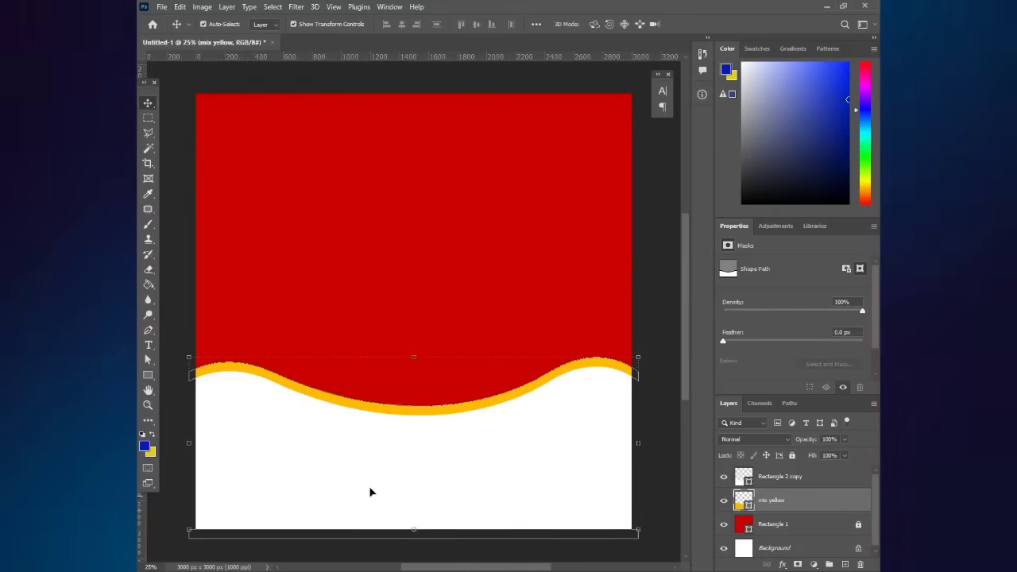
{"action": "left_click", "coordinate": [182, 277]}
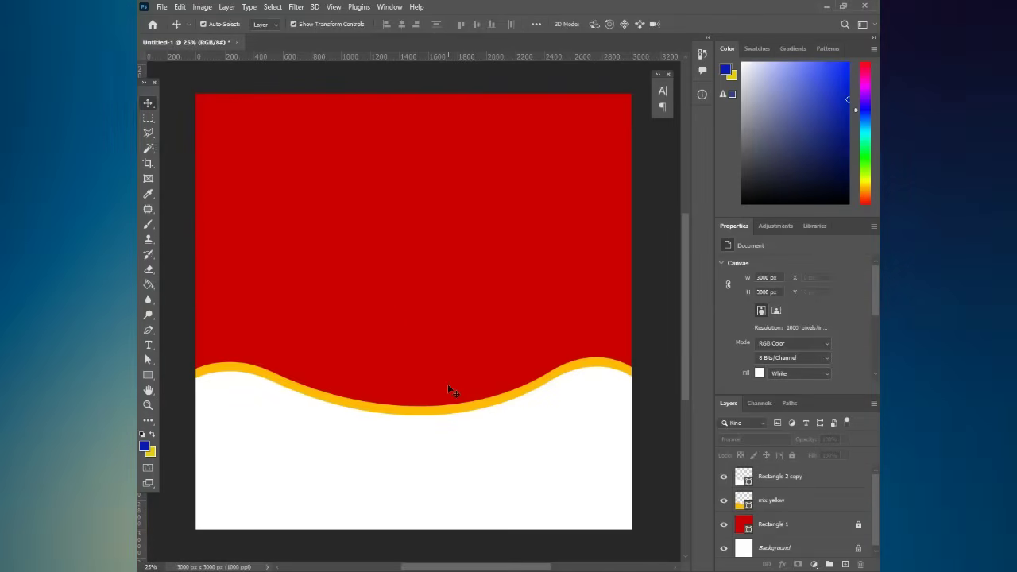
{"action": "key", "text": "alt+Tab"}
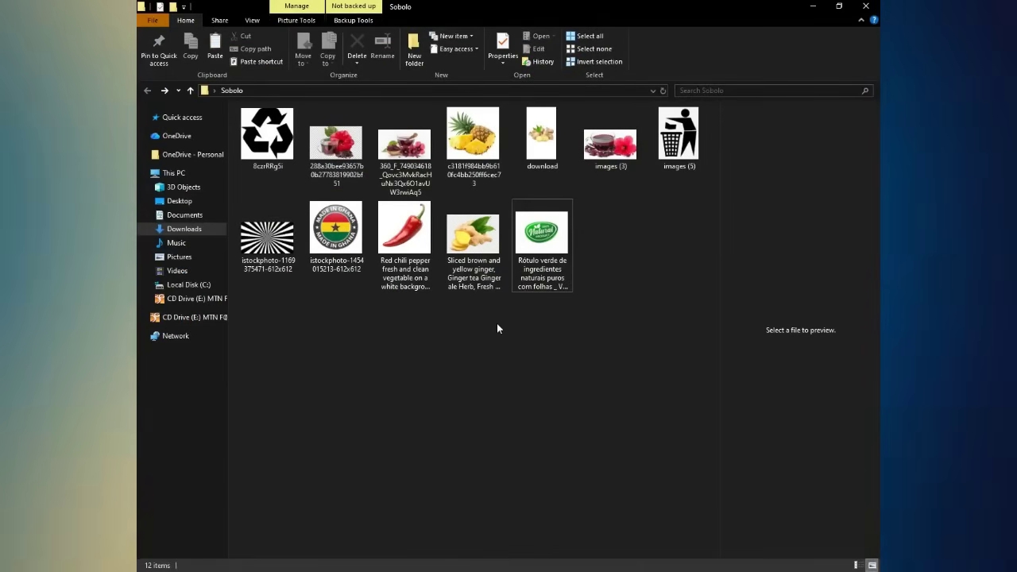
- Select the istockphoto sunburst JPG in the Sobolo folder and drag it toward Photoshop
{"action": "left_click", "coordinate": [267, 246]}
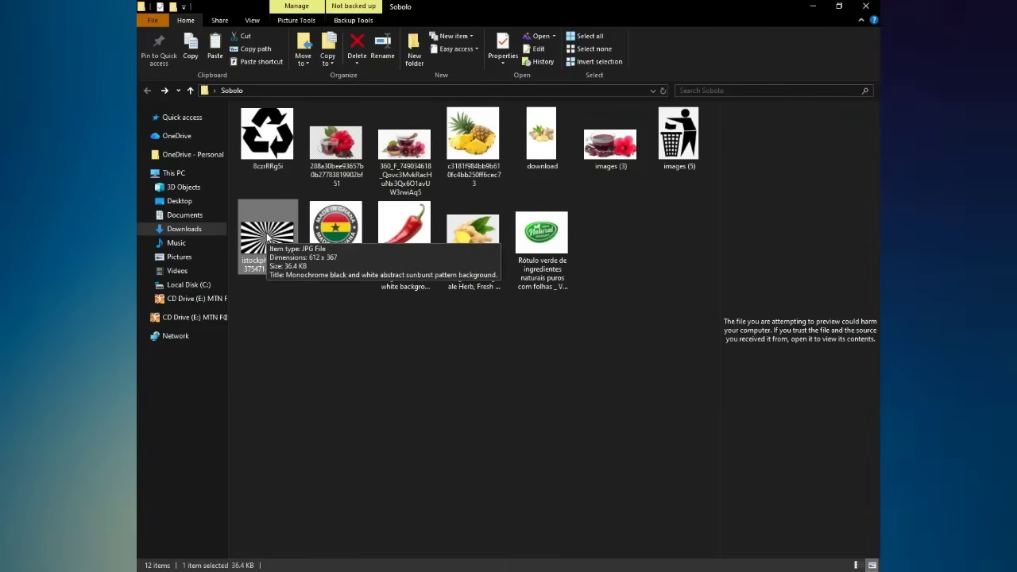
{"action": "left_click", "coordinate": [411, 323]}
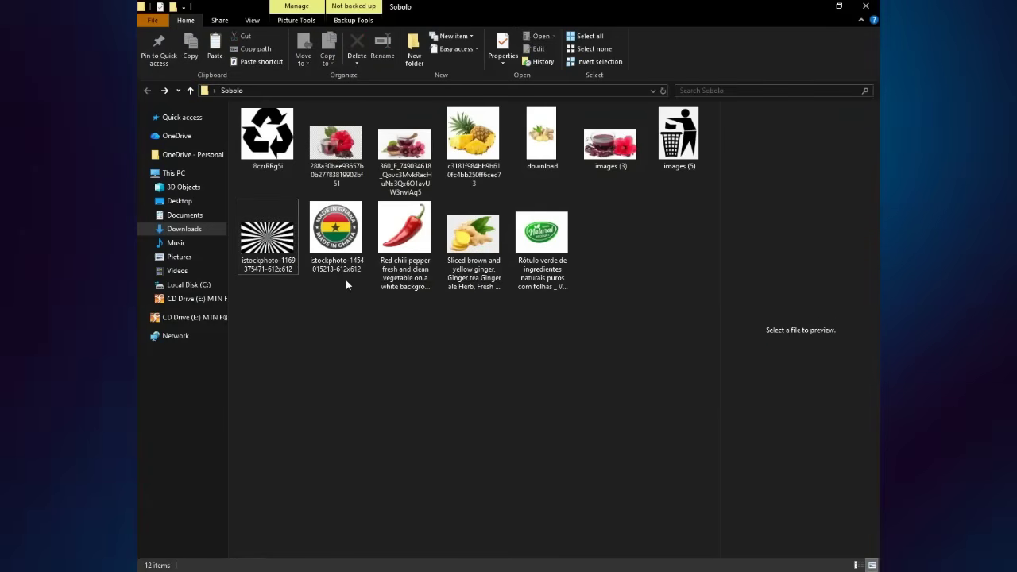
{"action": "left_click", "coordinate": [286, 251]}
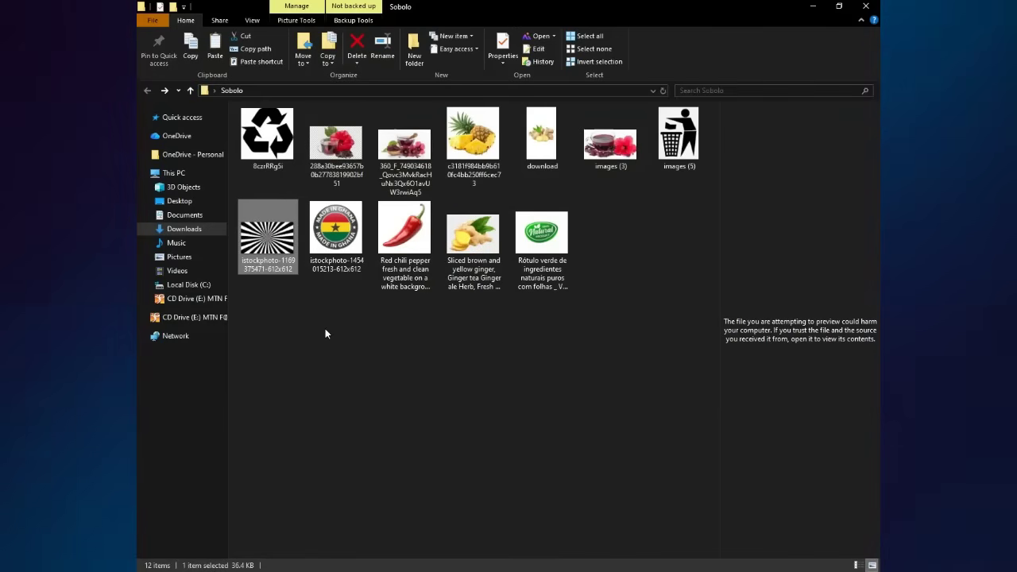
{"action": "left_click", "coordinate": [340, 356]}
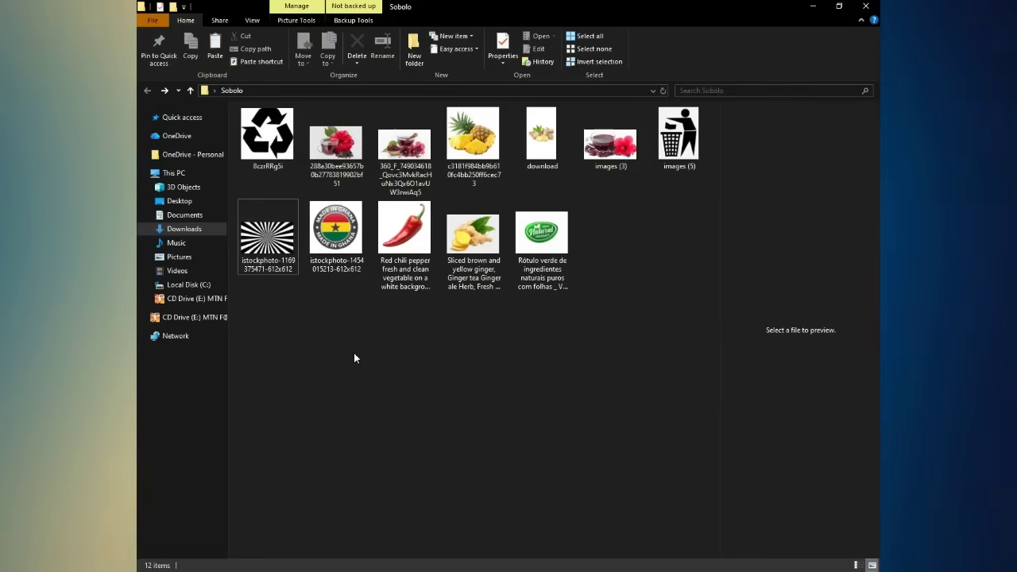
{"action": "left_click", "coordinate": [267, 248]}
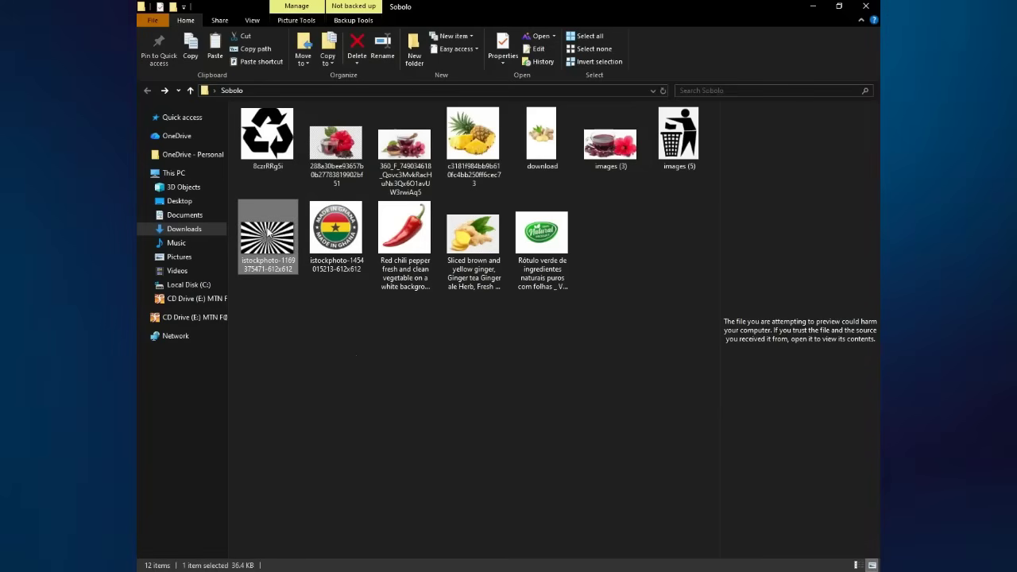
{"action": "left_click_drag", "start_coordinate": [362, 336], "coordinate": [379, 246]}
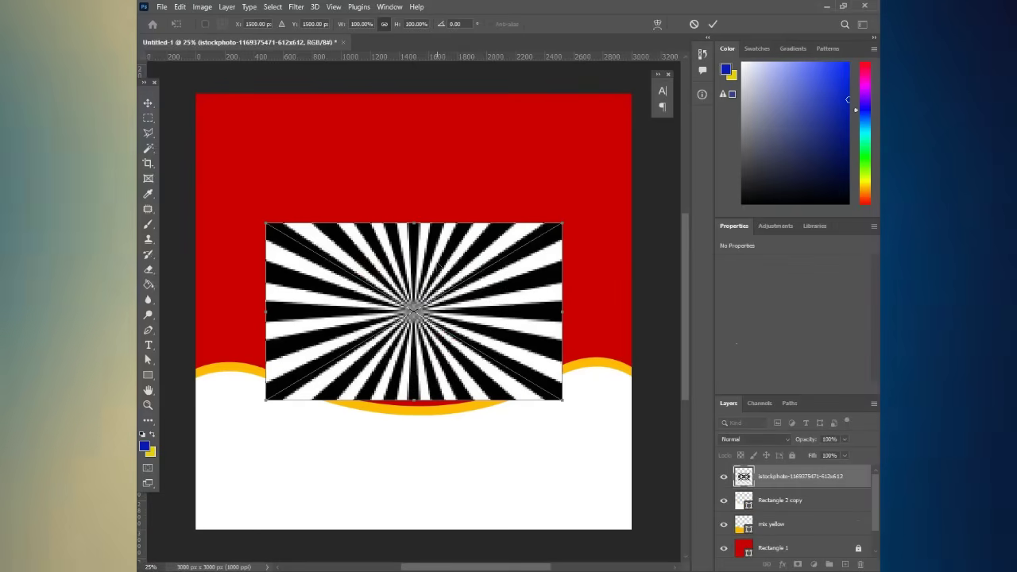
- Move and enlarge the sunburst to about 2496 × 1820 px over the red area, then commit
{"action": "left_click_drag", "start_coordinate": [421, 230], "coordinate": [384, 176]}
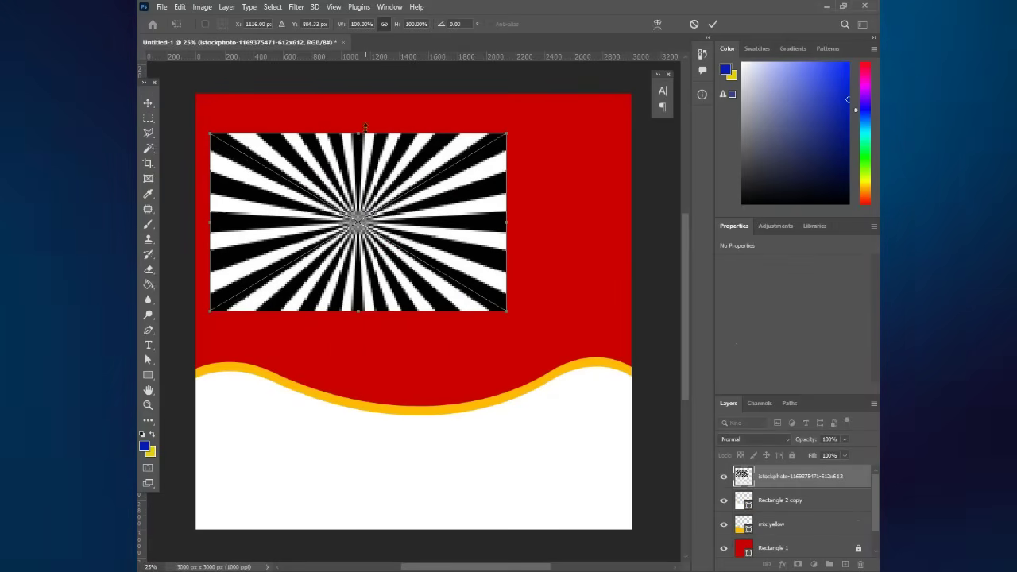
{"action": "left_click_drag", "start_coordinate": [357, 130], "coordinate": [358, 98]}
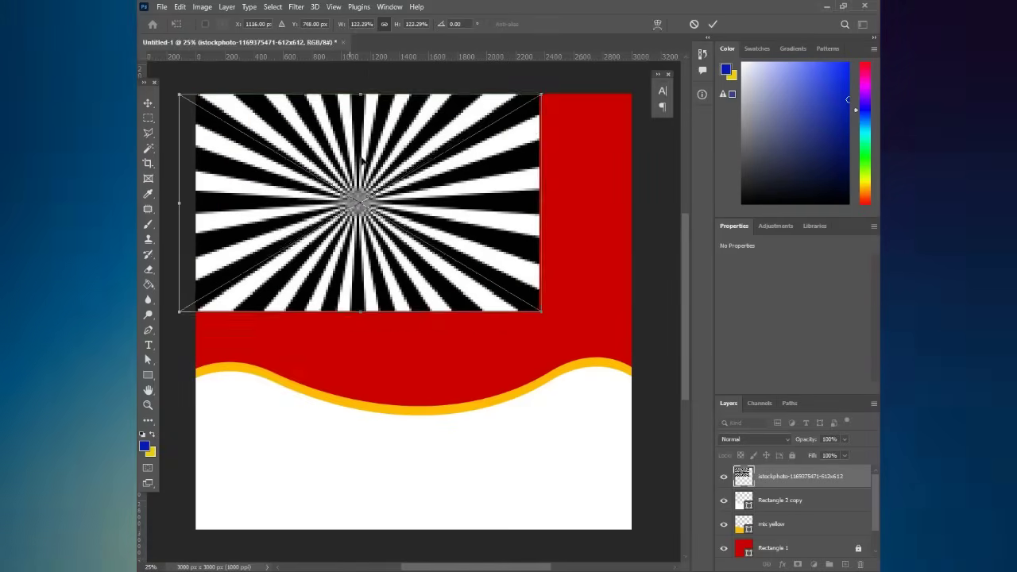
{"action": "left_click_drag", "start_coordinate": [351, 170], "coordinate": [408, 182]}
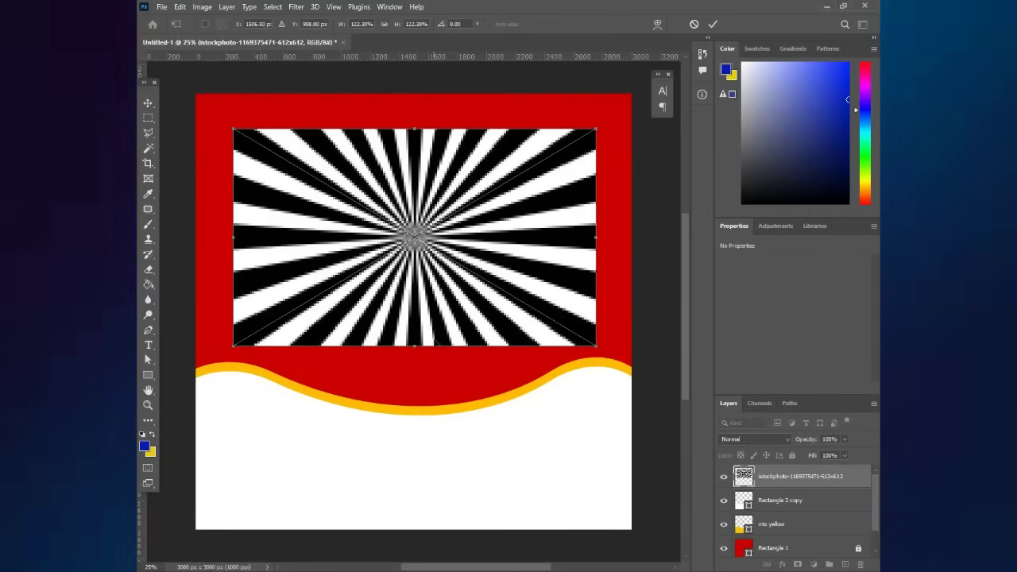
{"action": "left_click_drag", "start_coordinate": [406, 346], "coordinate": [404, 394]}
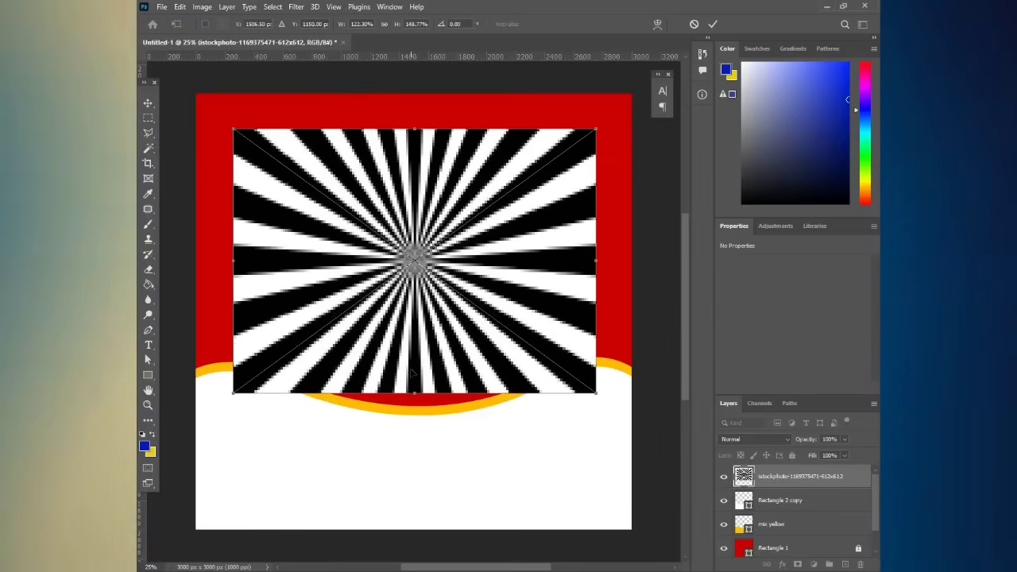
{"action": "key", "text": "Return"}
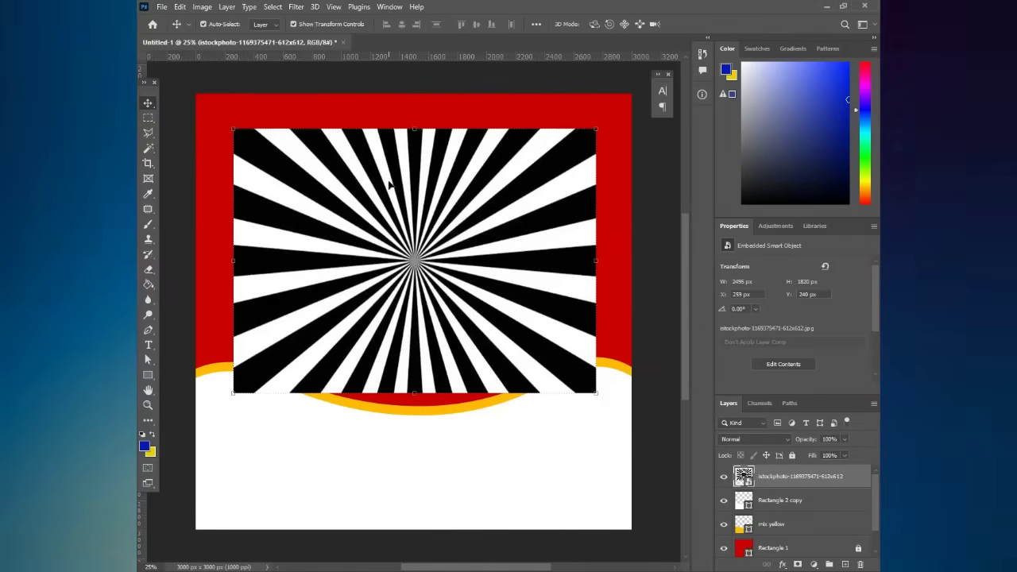
- Magic-wand a white ray, extend it with Similar, and copy all white rays to Layer 1
{"action": "left_click", "coordinate": [148, 150]}
{"action": "left_click", "coordinate": [306, 160]}
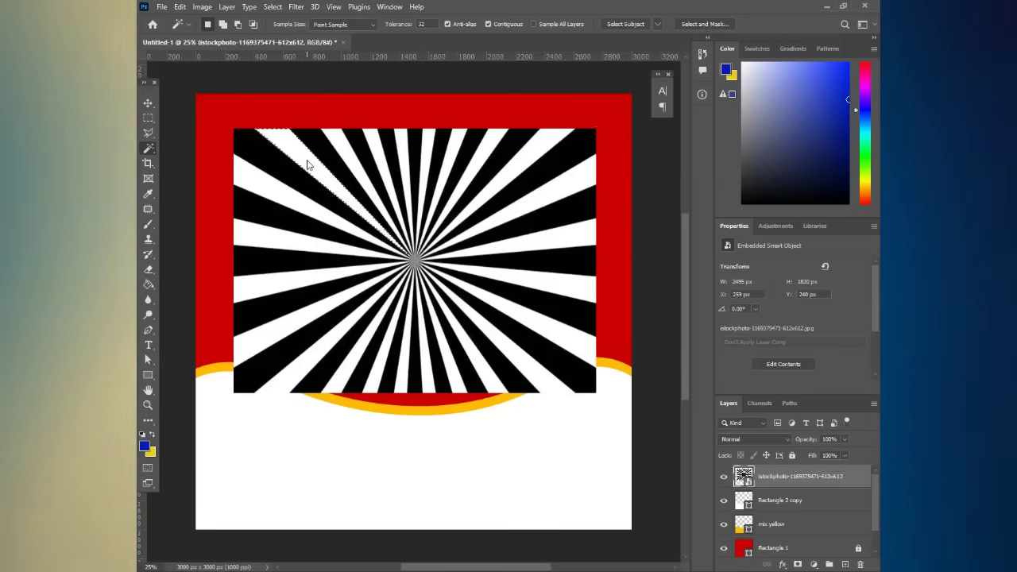
{"action": "right_click", "coordinate": [309, 165]}
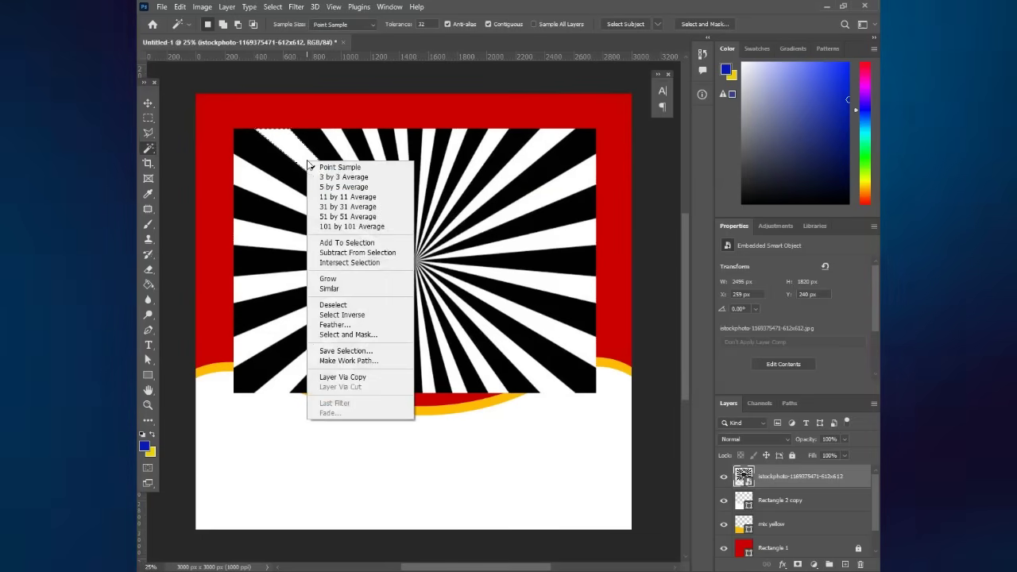
{"action": "left_click", "coordinate": [329, 288]}
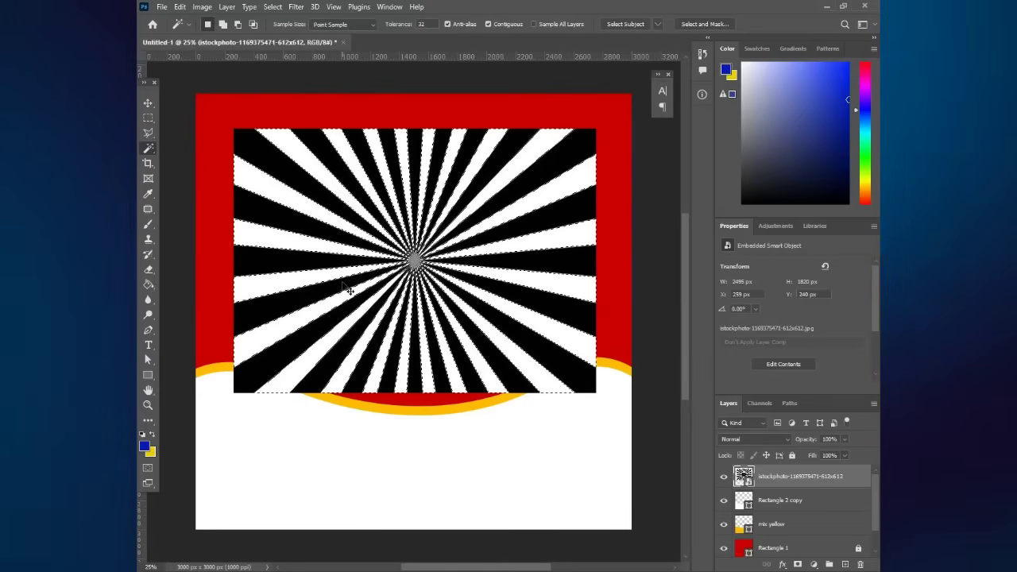
{"action": "key", "text": "ctrl+j"}
- Delete the original black-and-white istockphoto sunburst layer
{"action": "left_click", "coordinate": [148, 103]}
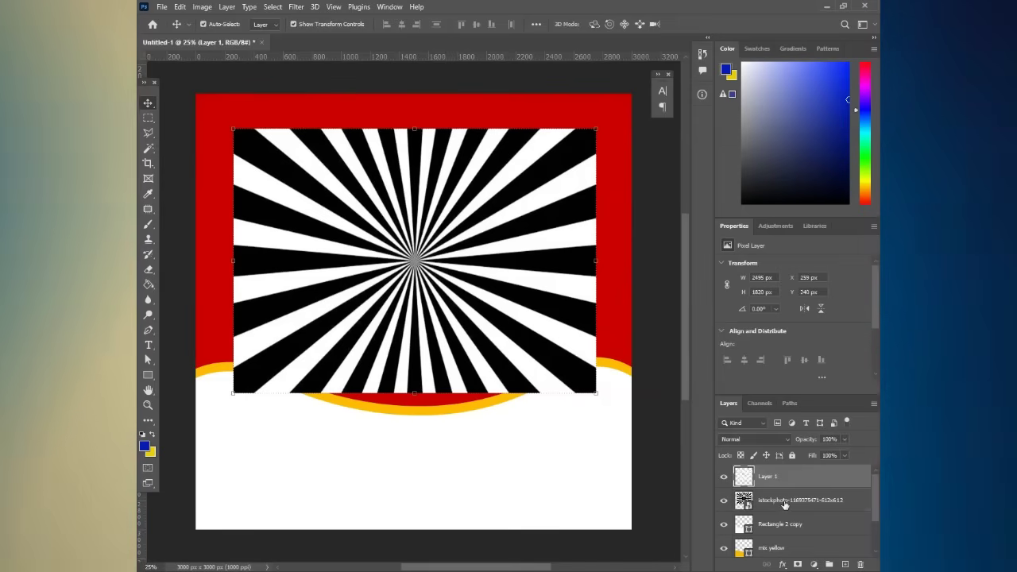
{"action": "left_click", "coordinate": [792, 509]}
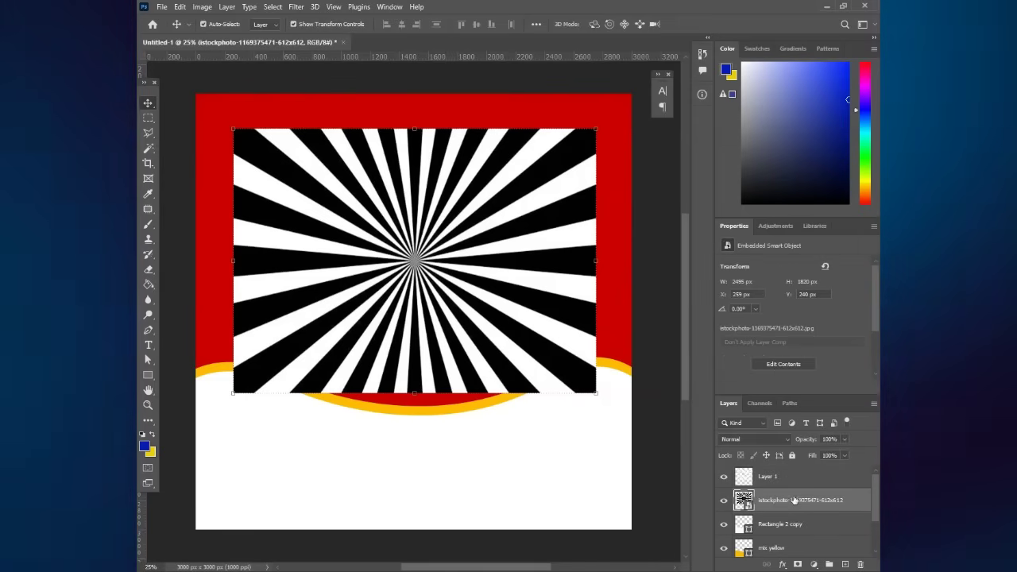
{"action": "key", "text": "Delete"}
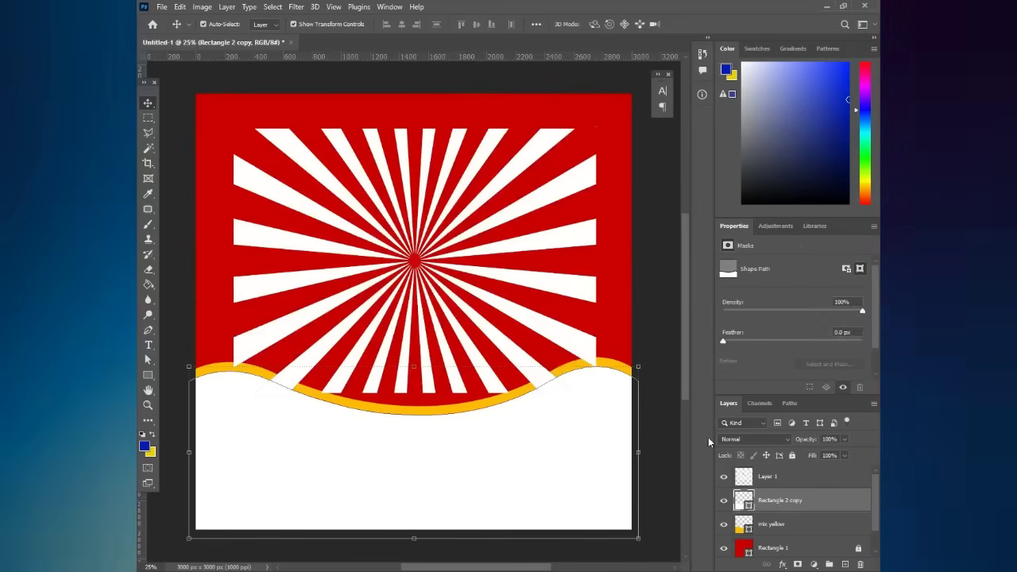
- Scale Layer 1's rays to 3212 × 2342 px over the red top and drop it below mix yellow
{"action": "scroll", "coordinate": [589, 356], "scroll_direction": "up", "scroll_amount": 1}
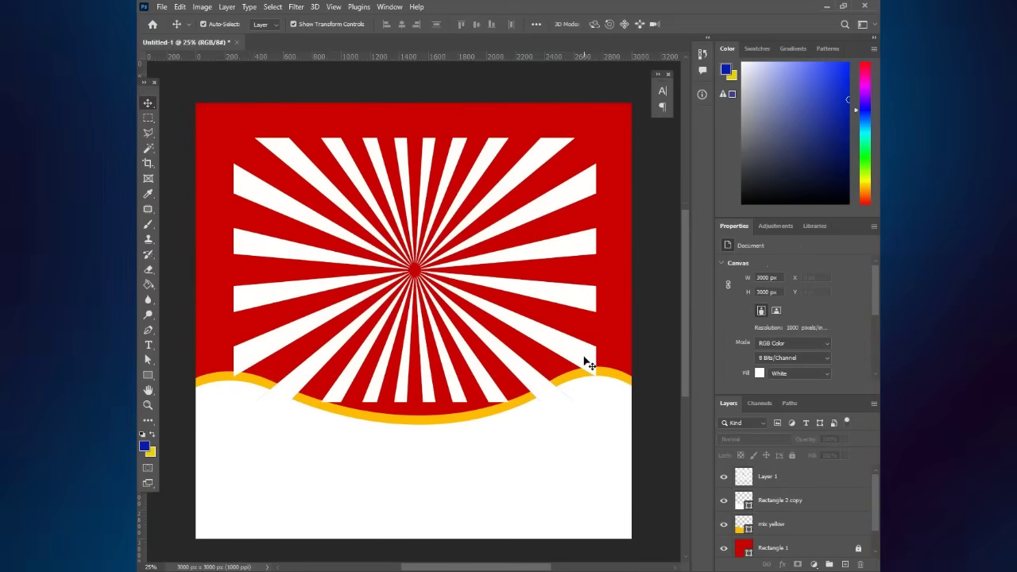
{"action": "left_click_drag", "start_coordinate": [588, 251], "coordinate": [532, 206]}
{"action": "key", "text": "ctrl+t"}
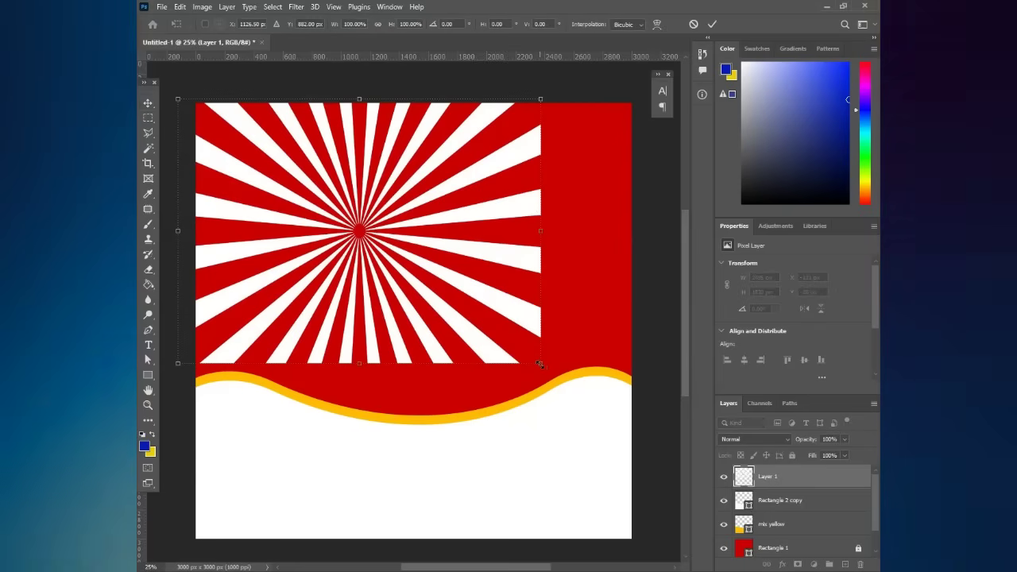
{"action": "left_click_drag", "start_coordinate": [547, 368], "coordinate": [651, 429]}
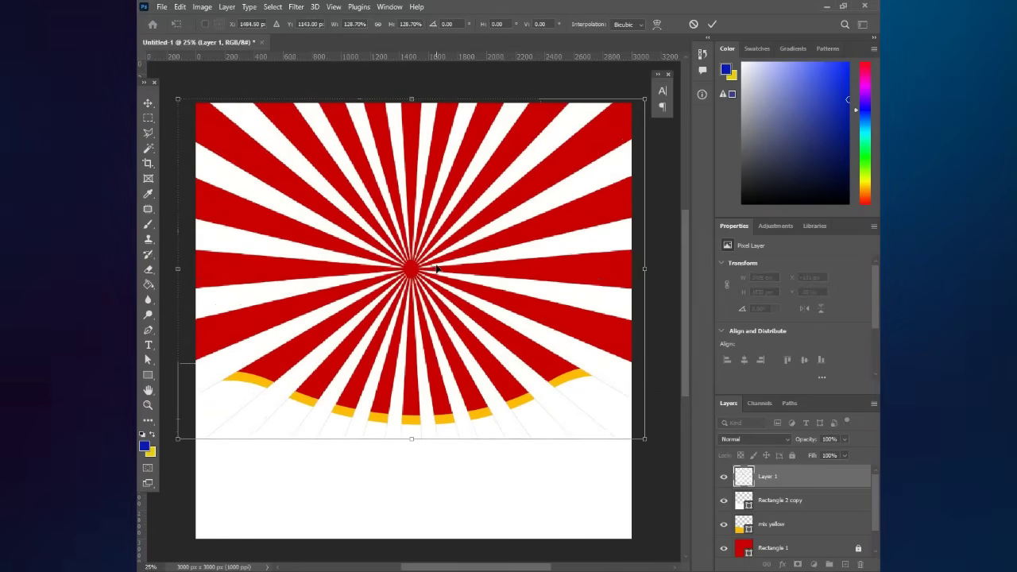
{"action": "mouse_move", "coordinate": [437, 270]}
{"action": "left_mouse_down"}
{"action": "mouse_move", "coordinate": [445, 253]}
{"action": "mouse_move", "coordinate": [442, 263]}
{"action": "left_mouse_up"}
{"action": "key", "text": "Return"}
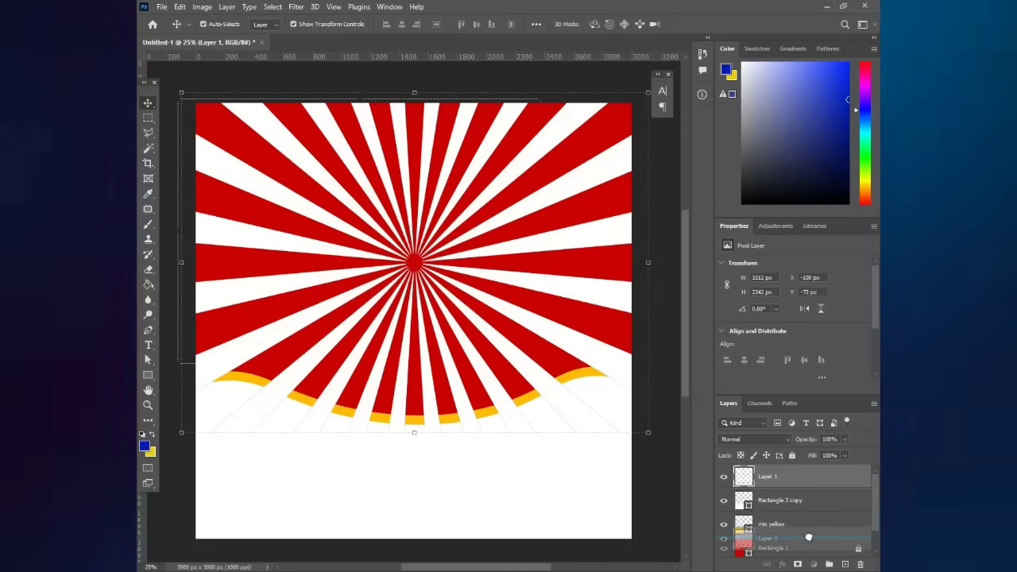
{"action": "left_click_drag", "start_coordinate": [808, 537], "coordinate": [808, 520]}
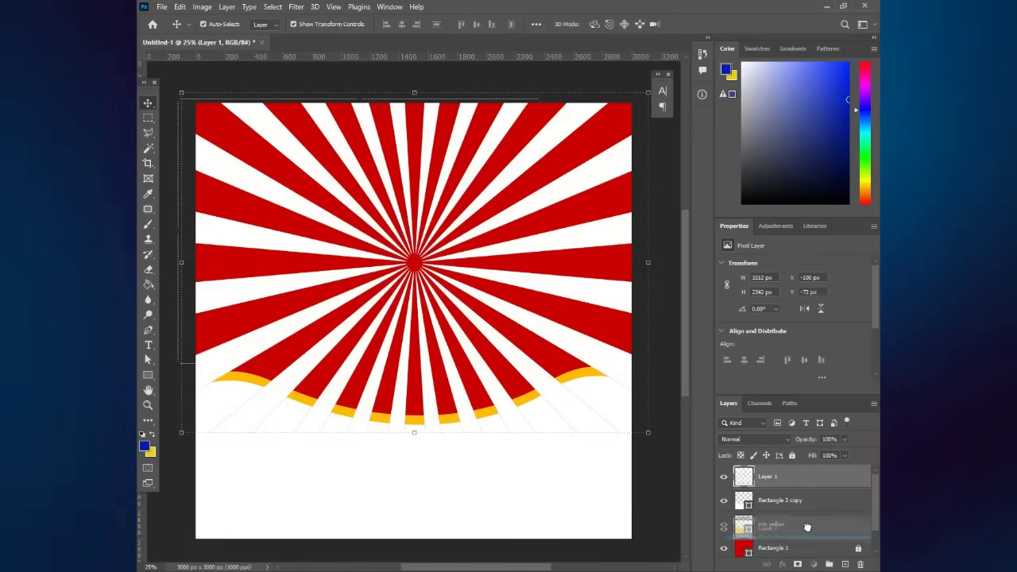
{"action": "left_click_drag", "start_coordinate": [807, 531], "coordinate": [792, 541]}
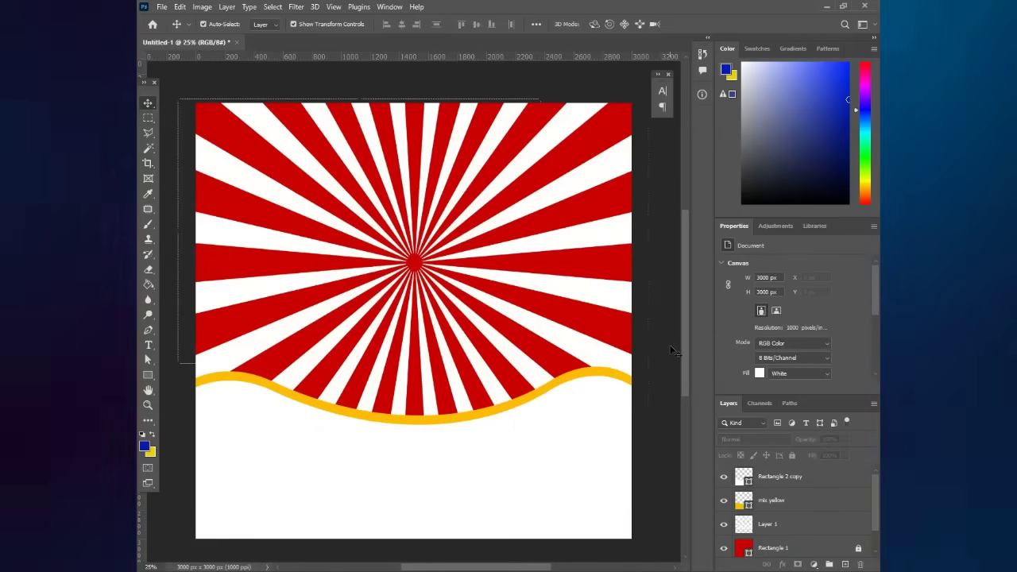
- Lower Layer 1's opacity to 20%
{"action": "left_click", "coordinate": [482, 291]}
{"action": "scroll", "coordinate": [479, 298], "scroll_direction": "up", "scroll_amount": 1}
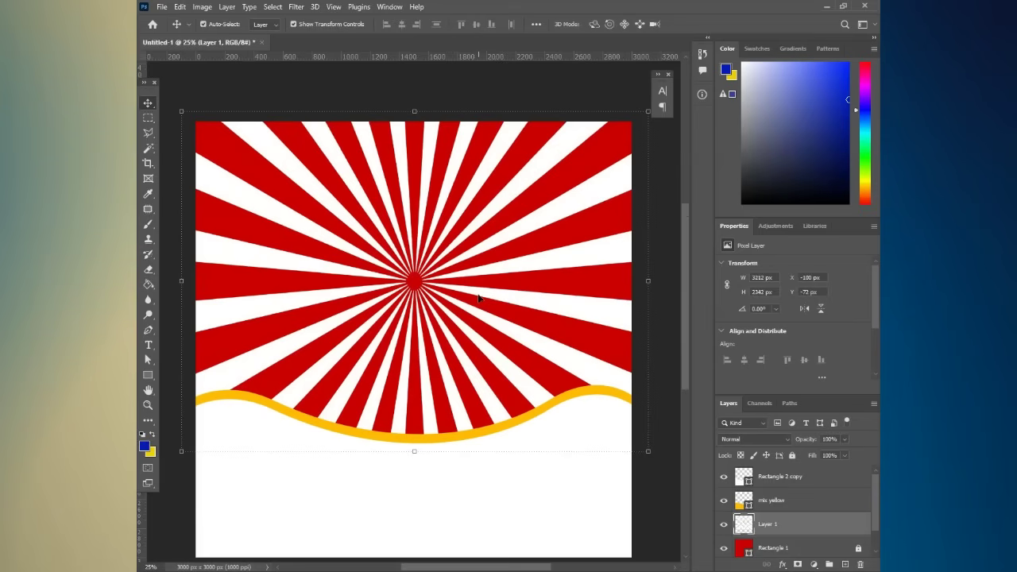
{"action": "left_click", "coordinate": [561, 89]}
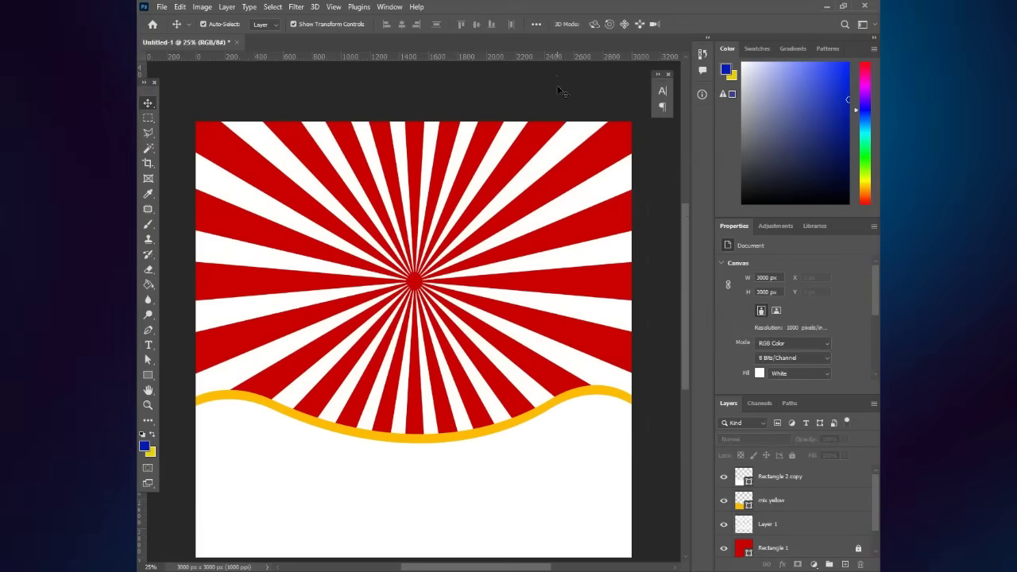
{"action": "left_click", "coordinate": [561, 149]}
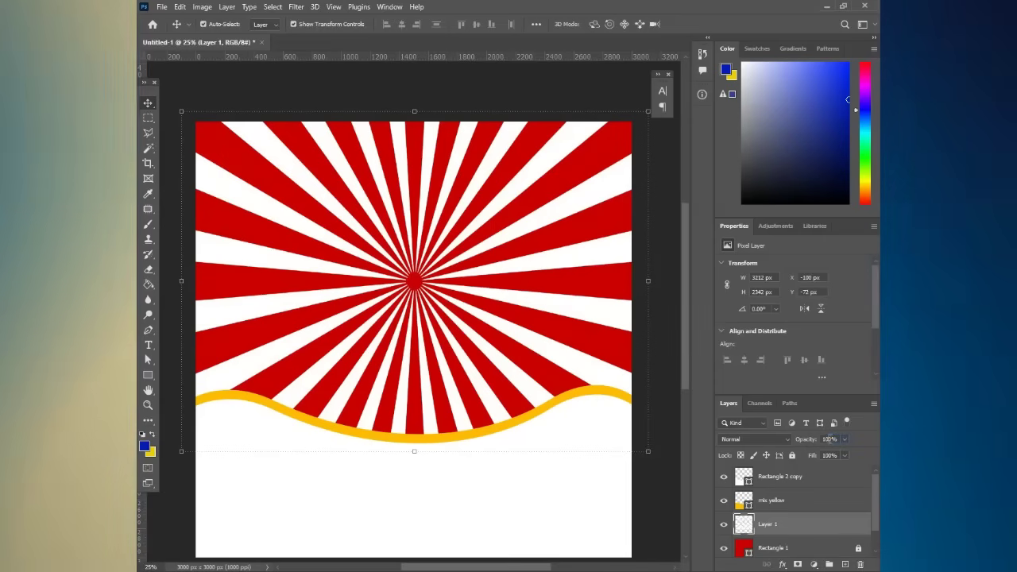
{"action": "left_click", "coordinate": [829, 438]}
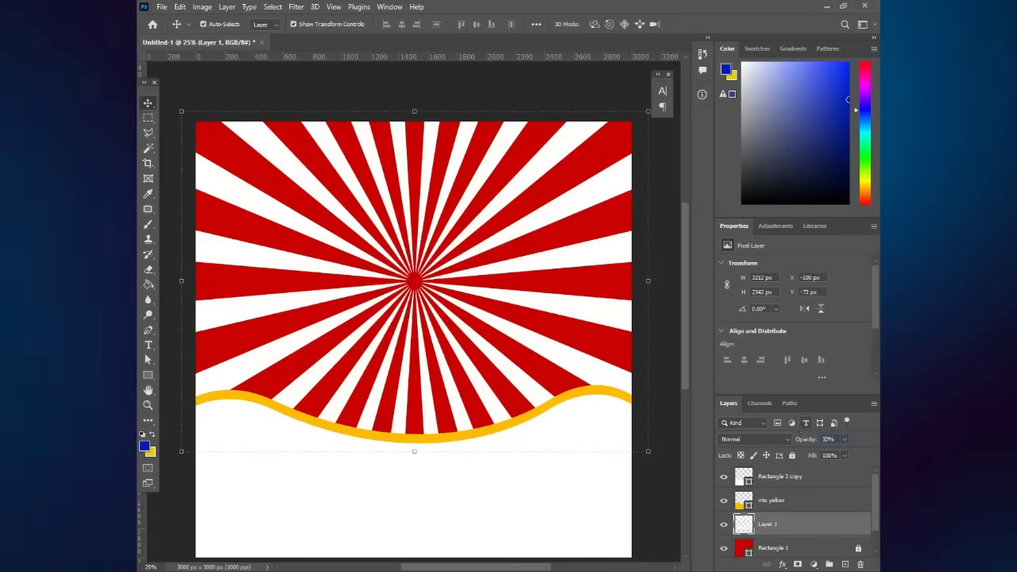
{"action": "type", "text": "30"}
{"action": "key", "text": "Return"}
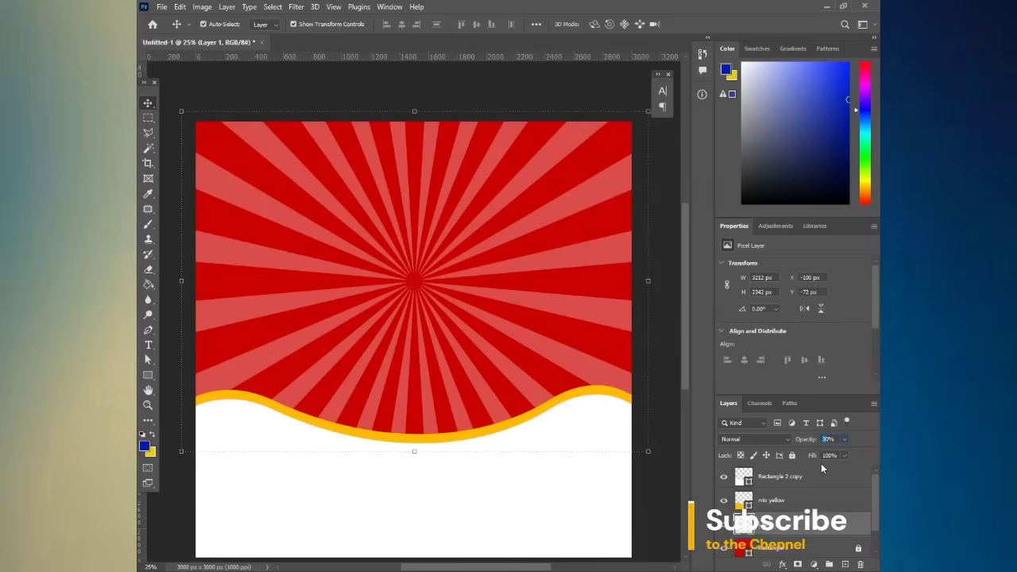
{"action": "type", "text": "20"}
{"action": "key", "text": "Return"}
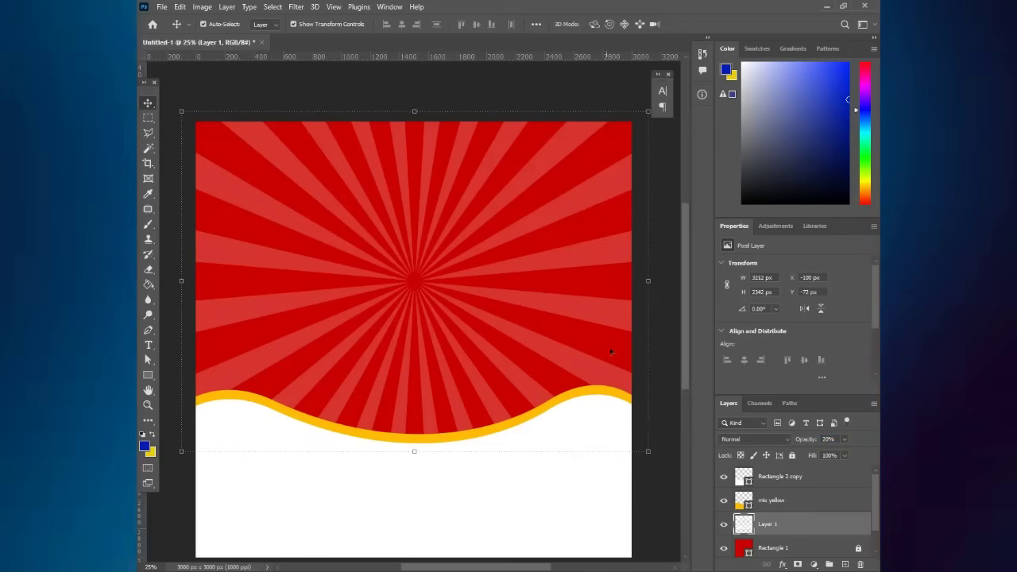
- Apply a 30.4-pixel Gaussian Blur to the white rays
{"action": "left_click", "coordinate": [301, 6]}
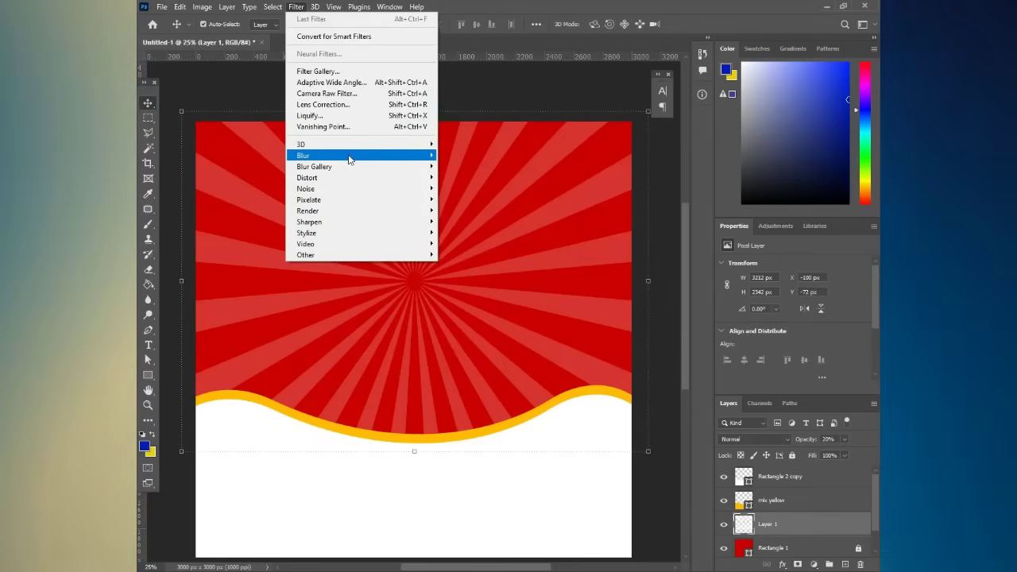
{"action": "mouse_move", "coordinate": [350, 157]}
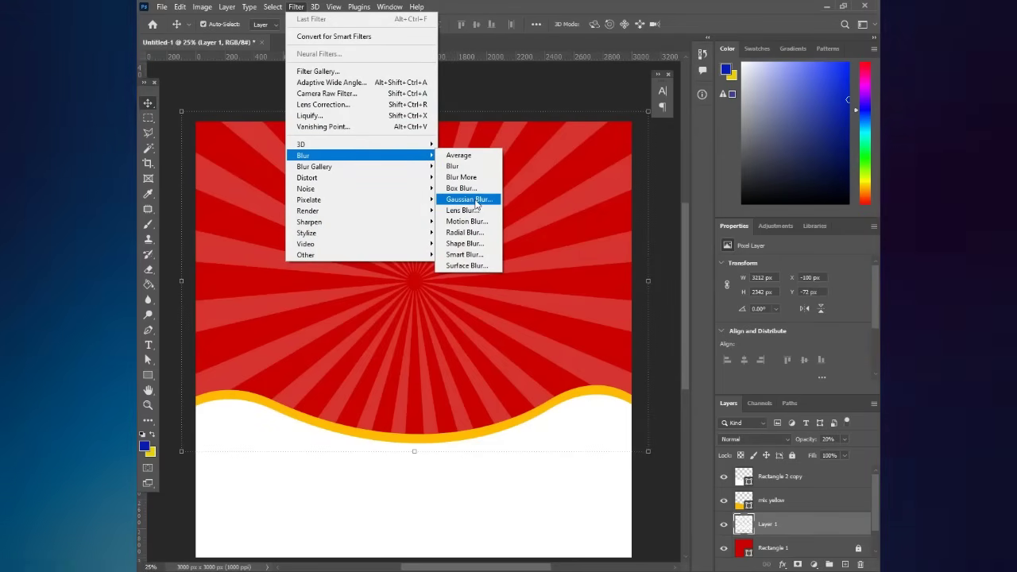
{"action": "left_click", "coordinate": [474, 200]}
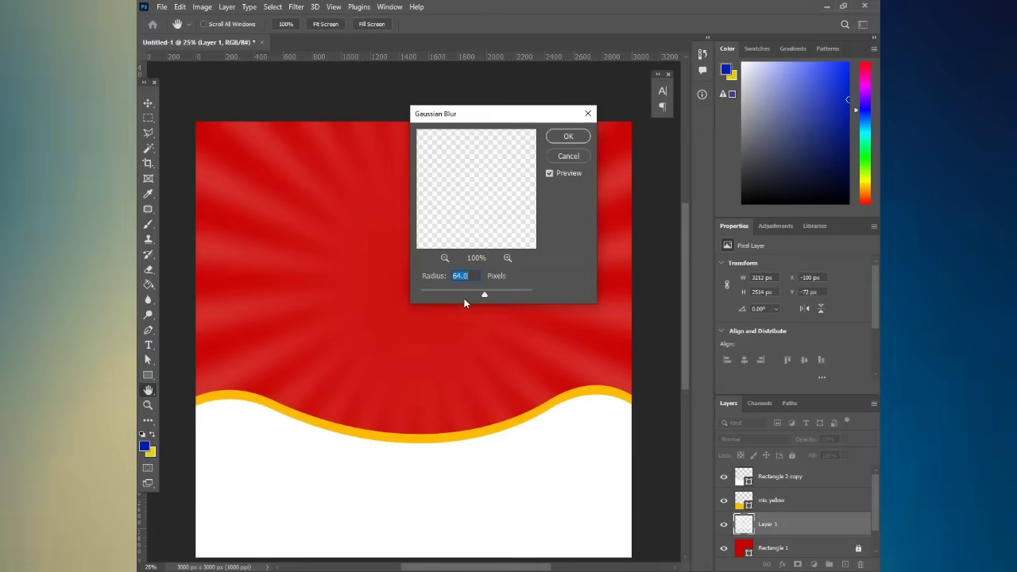
{"action": "left_click", "coordinate": [462, 295]}
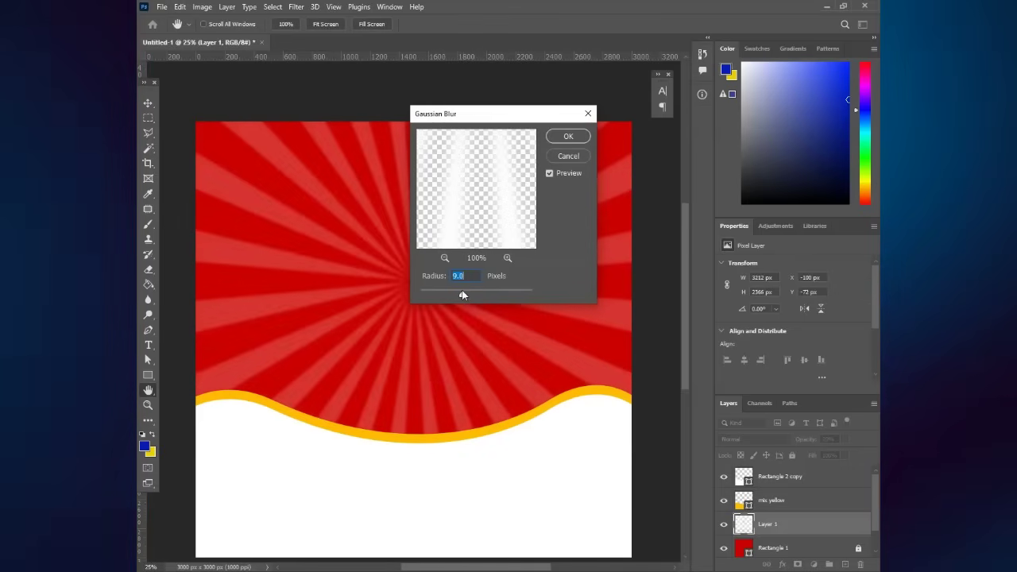
{"action": "left_click_drag", "start_coordinate": [468, 296], "coordinate": [474, 295]}
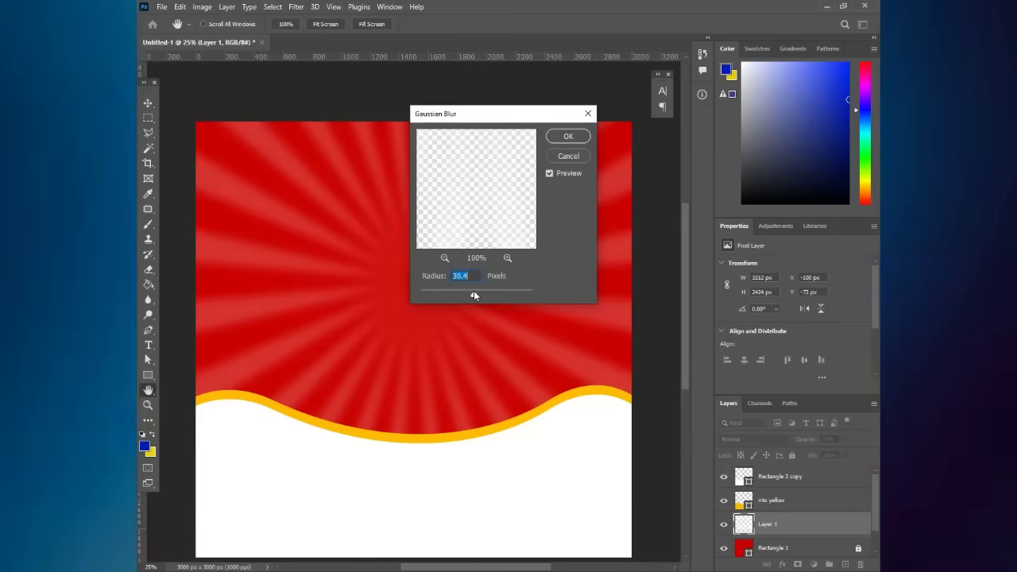
{"action": "left_click", "coordinate": [568, 138]}
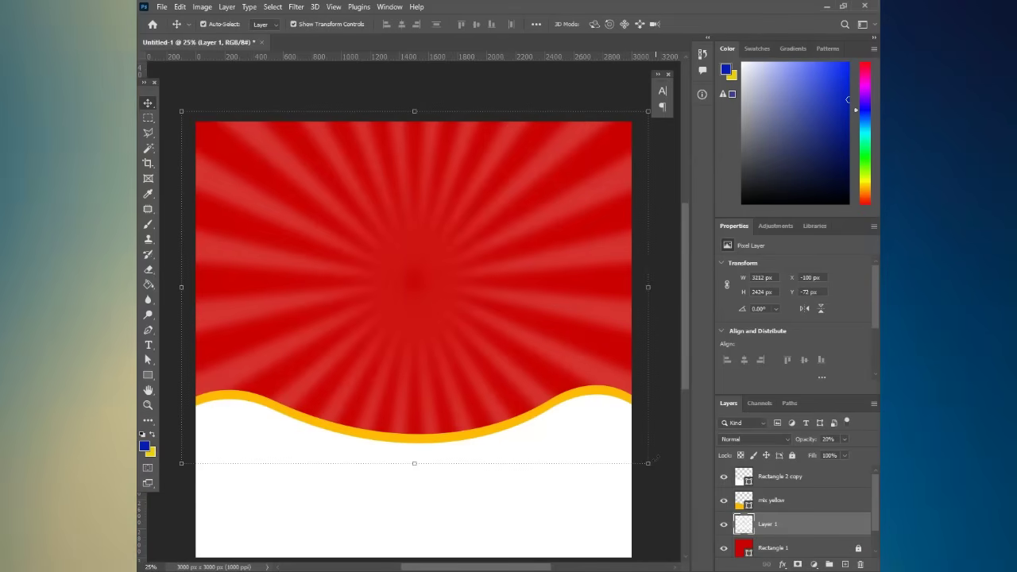
- Scale the blurred rays layer to about 113.8% so it covers the canvas
{"action": "left_click", "coordinate": [648, 463]}
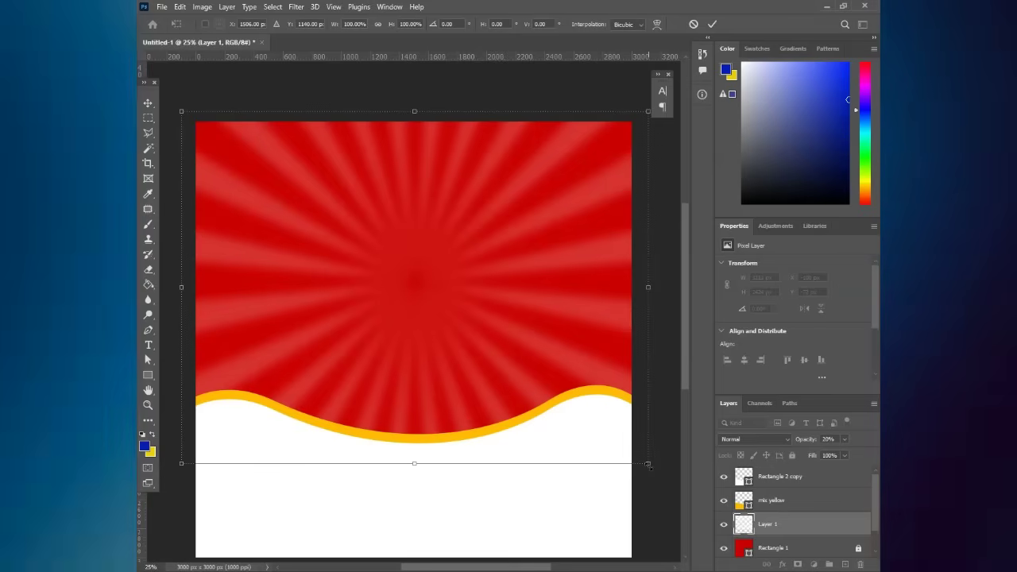
{"action": "mouse_move", "coordinate": [676, 483]}
{"action": "left_mouse_down"}
{"action": "mouse_move", "coordinate": [683, 488]}
{"action": "mouse_move", "coordinate": [670, 488]}
{"action": "left_mouse_up"}
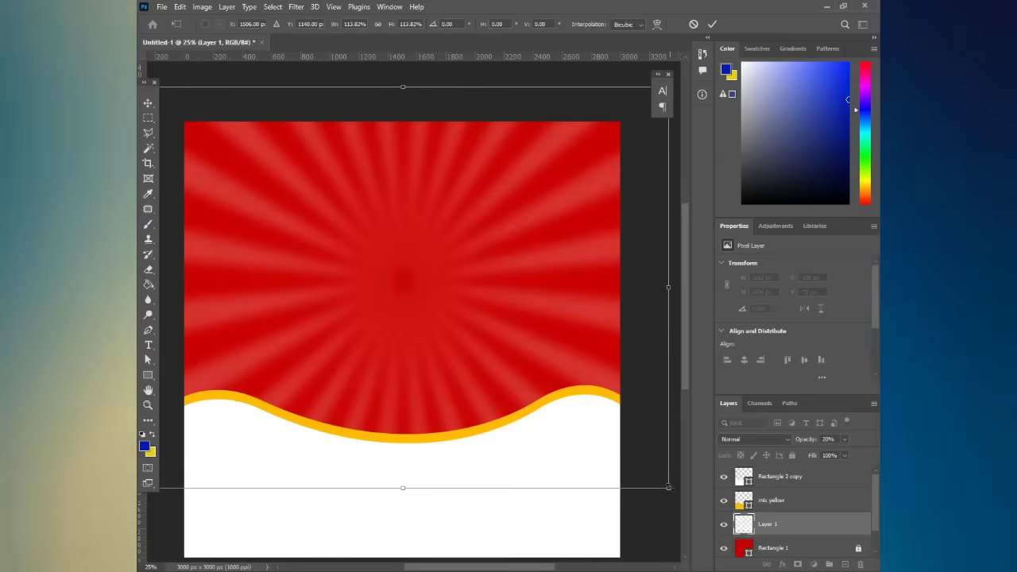
{"action": "key", "text": "Return"}
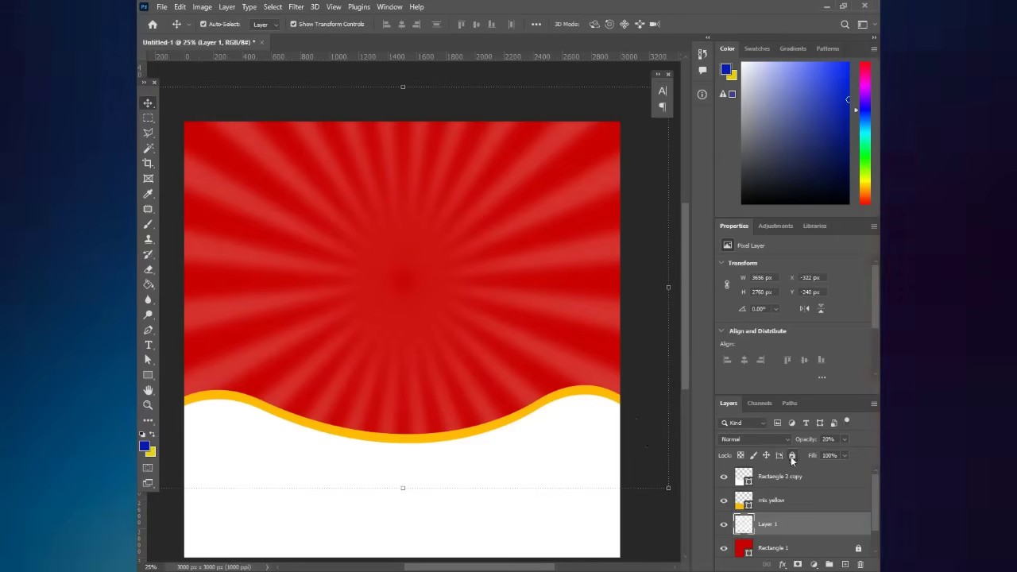
- Lock Layer 1 in the Layers panel
{"action": "key", "text": "ctrl+slash"}
{"action": "scroll", "coordinate": [557, 374], "scroll_direction": "down", "scroll_amount": 1}
{"action": "scroll", "coordinate": [583, 488], "scroll_direction": "up", "scroll_amount": 2}
{"action": "scroll", "coordinate": [545, 488], "scroll_direction": "down", "scroll_amount": 2}
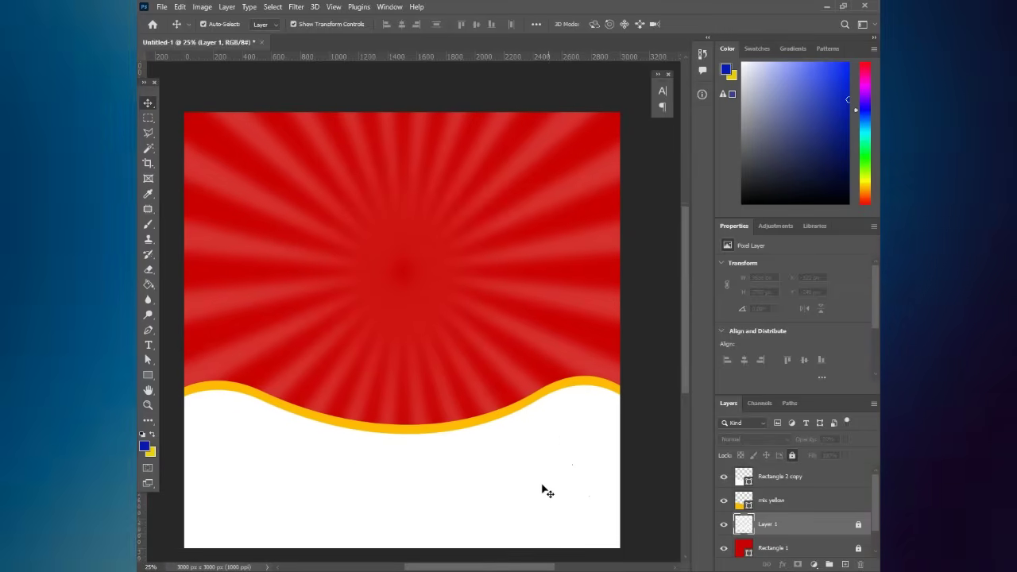
{"action": "left_click_drag", "start_coordinate": [495, 570], "coordinate": [488, 569]}
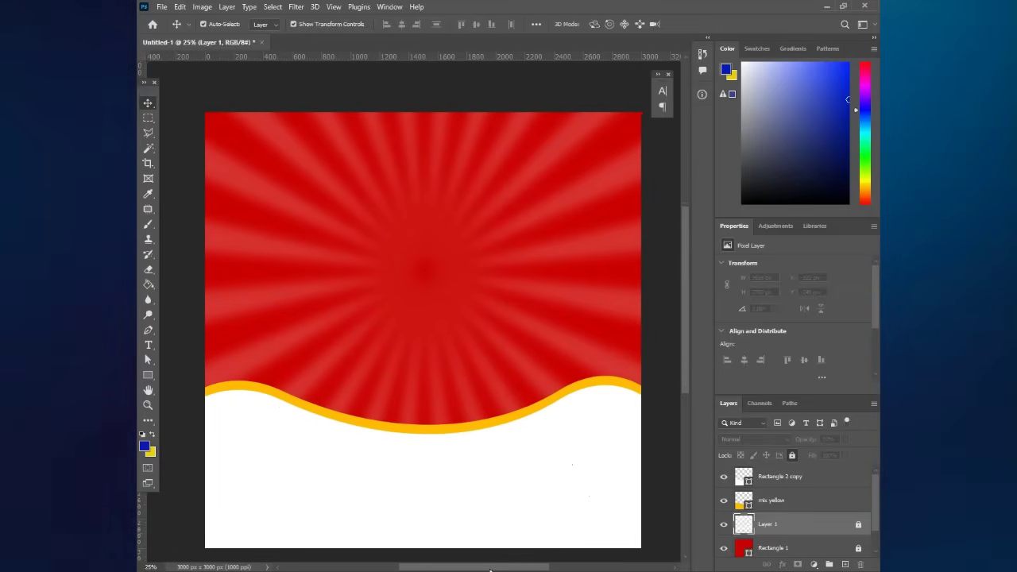
{"action": "scroll", "coordinate": [493, 105], "scroll_direction": "down", "scroll_amount": 1}
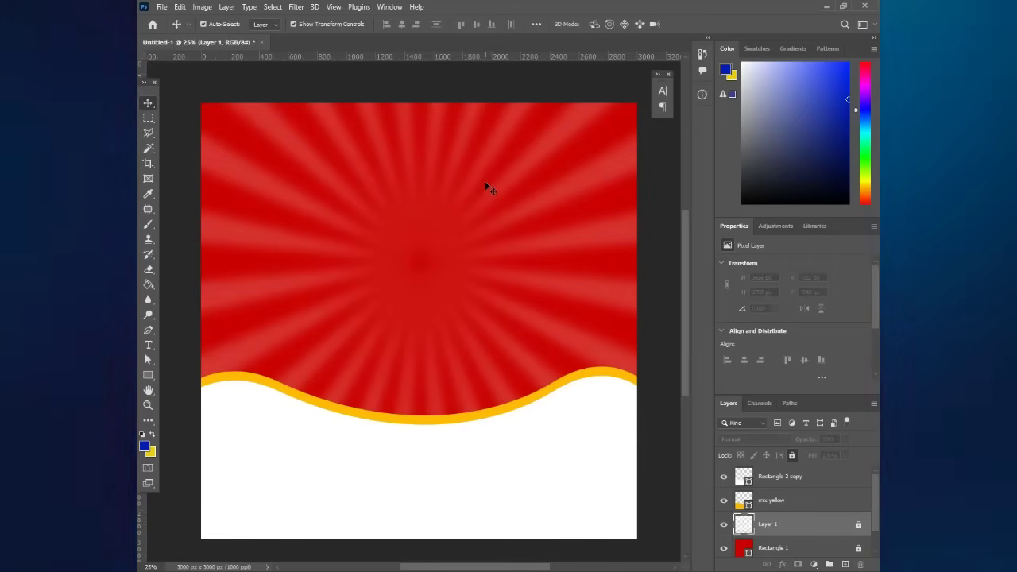
- Draw a 1392 × 588 px white rectangle near the top, centre it, and fully round its corners
{"action": "left_click", "coordinate": [147, 376]}
{"action": "right_click", "coordinate": [147, 376]}
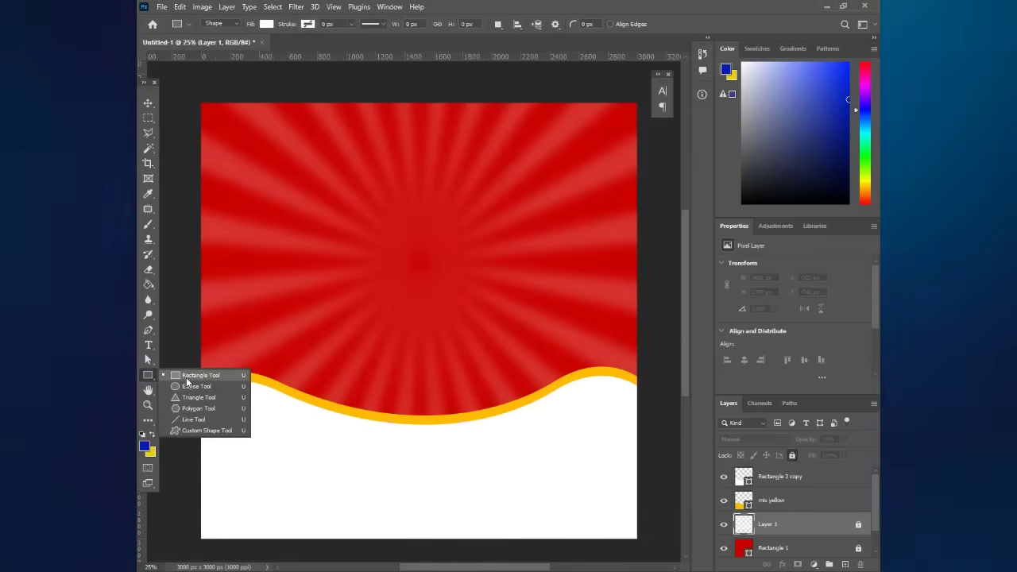
{"action": "left_click", "coordinate": [186, 377]}
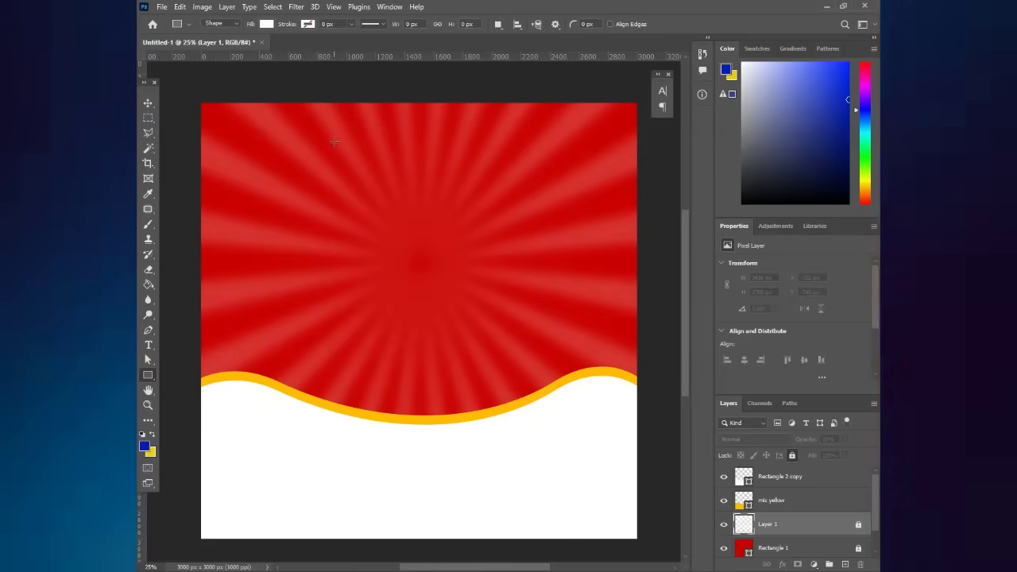
{"action": "left_click_drag", "start_coordinate": [338, 146], "coordinate": [537, 229]}
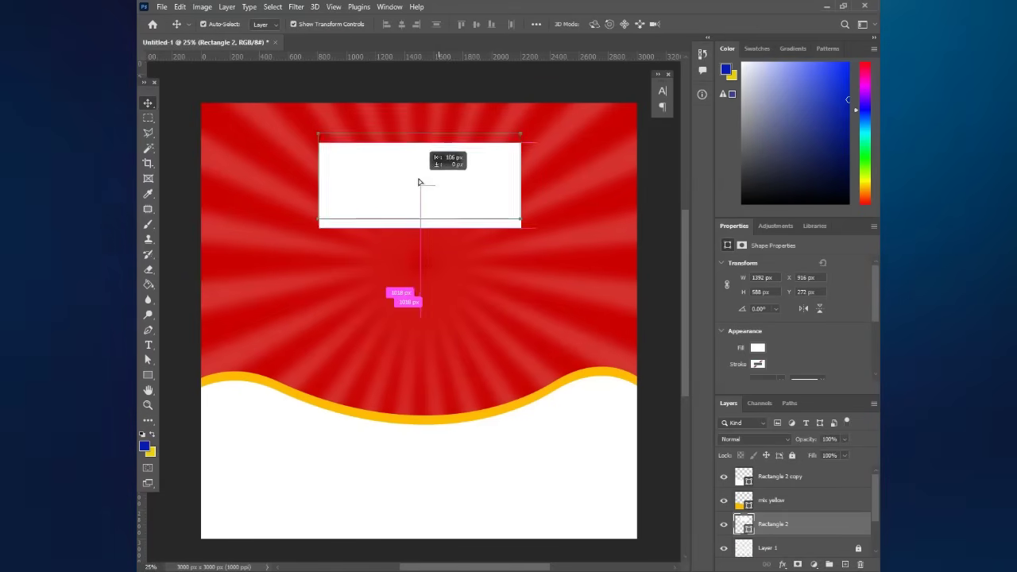
{"action": "left_click_drag", "start_coordinate": [419, 182], "coordinate": [430, 185]}
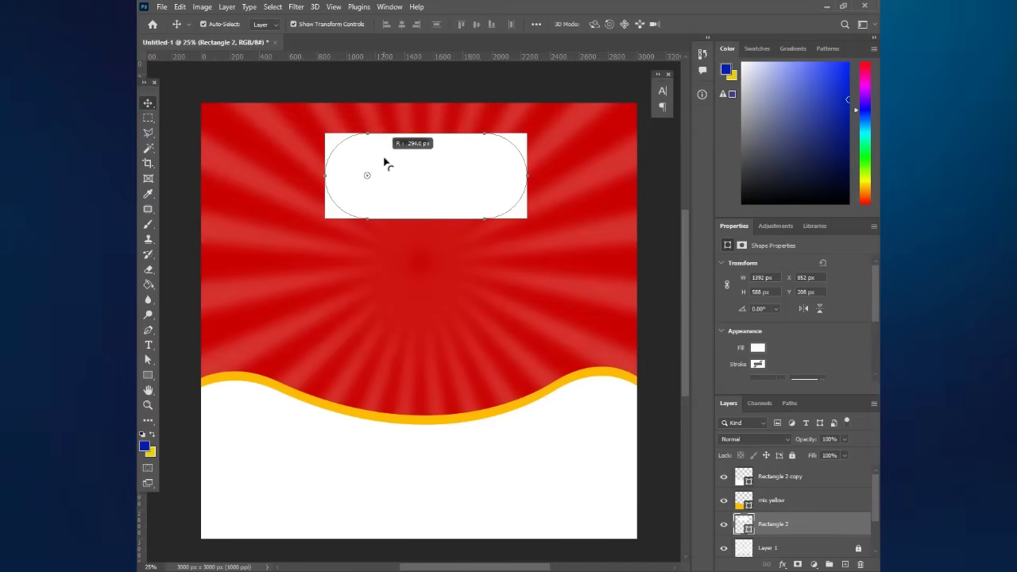
{"action": "left_click_drag", "start_coordinate": [386, 163], "coordinate": [385, 163]}
{"action": "left_click", "coordinate": [485, 201]}
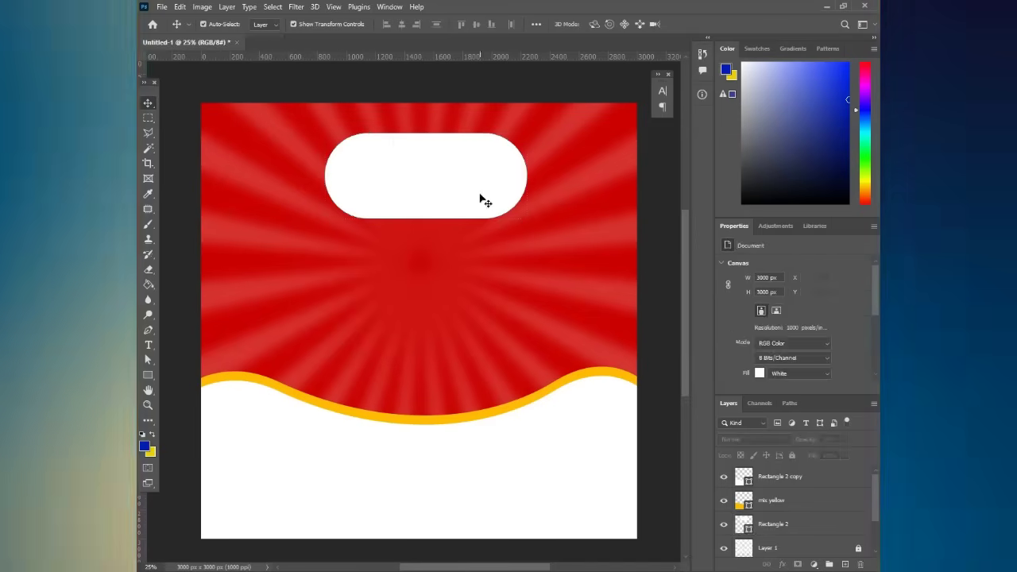
{"action": "left_click", "coordinate": [484, 201]}
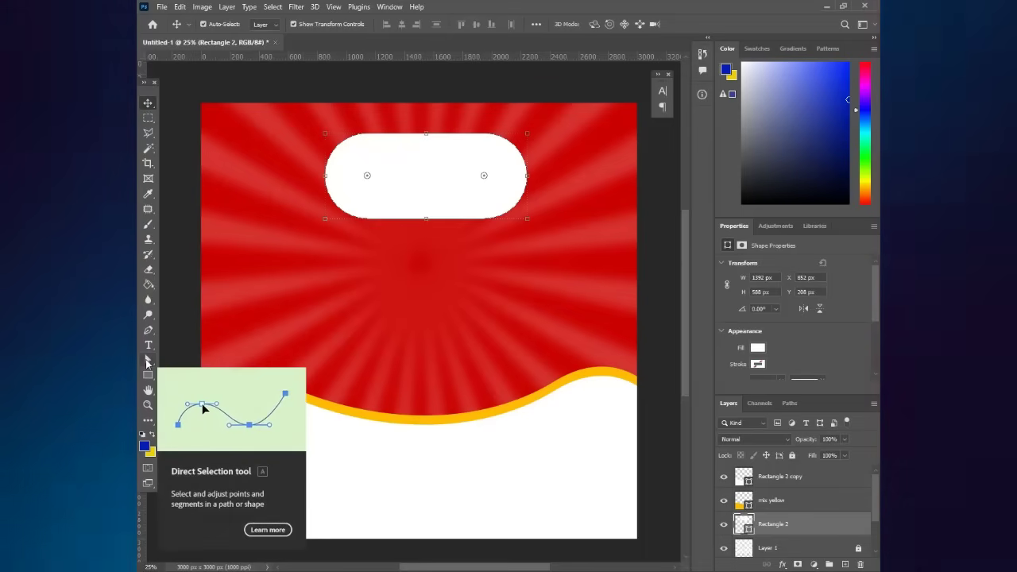
- Add anchor points to the capsule's top and bottom edges so they pinch inward
{"action": "left_click", "coordinate": [147, 362]}
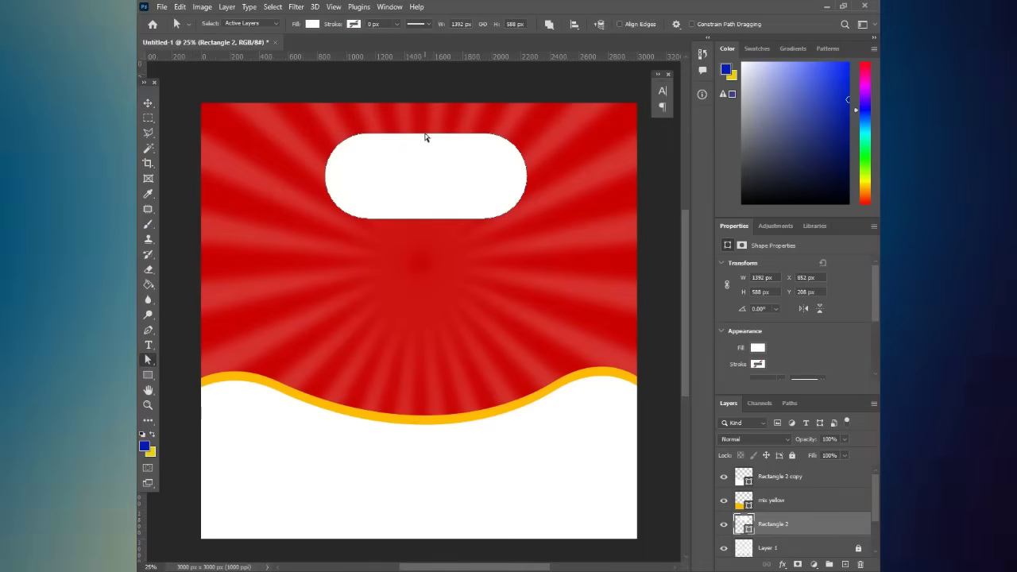
{"action": "right_click", "coordinate": [426, 133]}
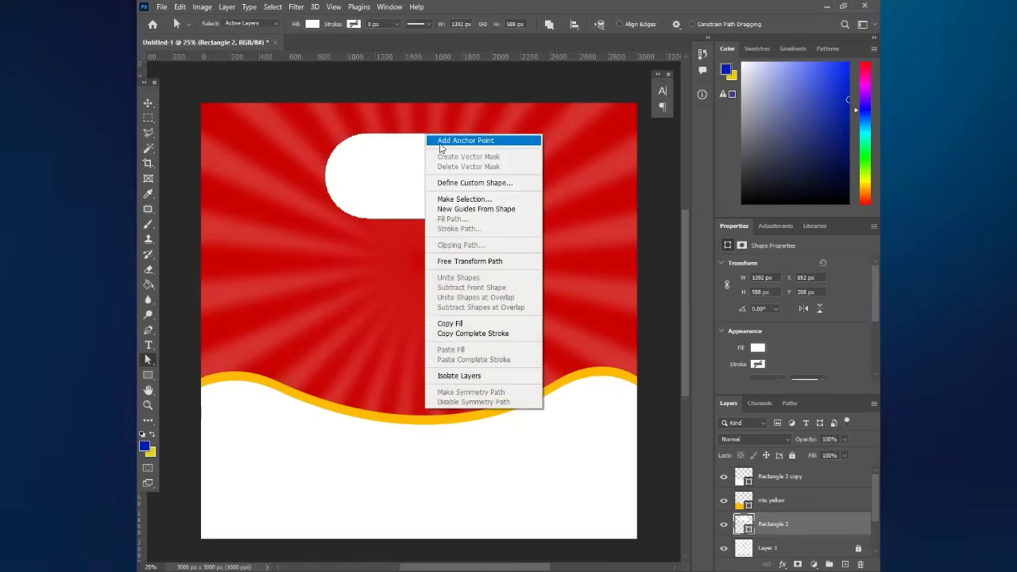
{"action": "left_click", "coordinate": [441, 141]}
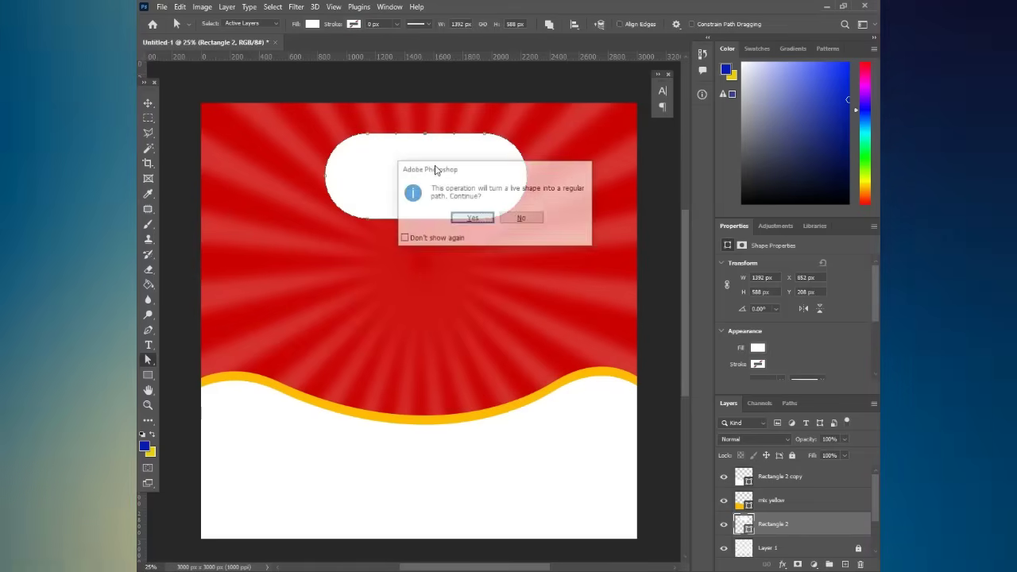
{"action": "left_click", "coordinate": [472, 217]}
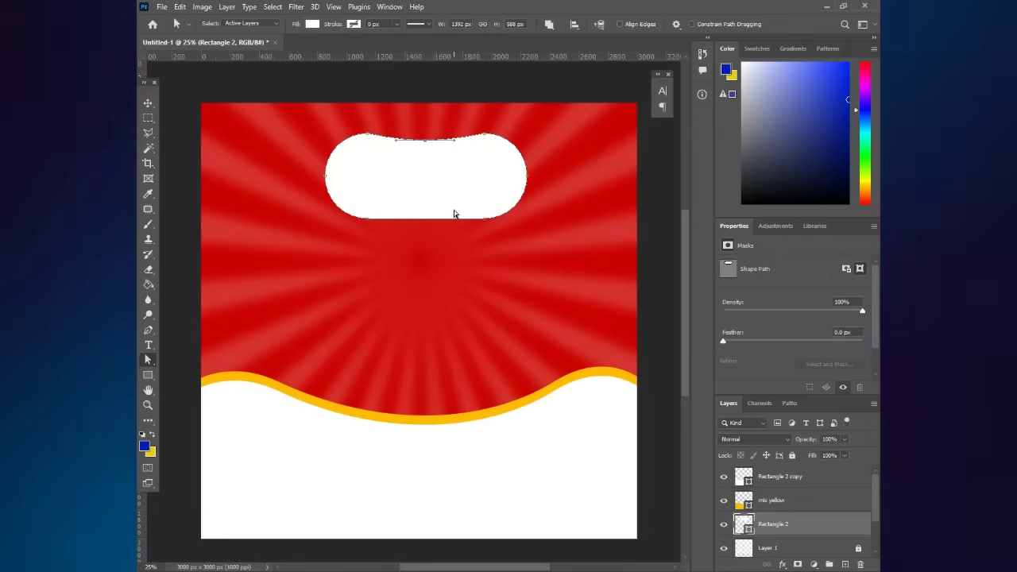
{"action": "right_click", "coordinate": [430, 221]}
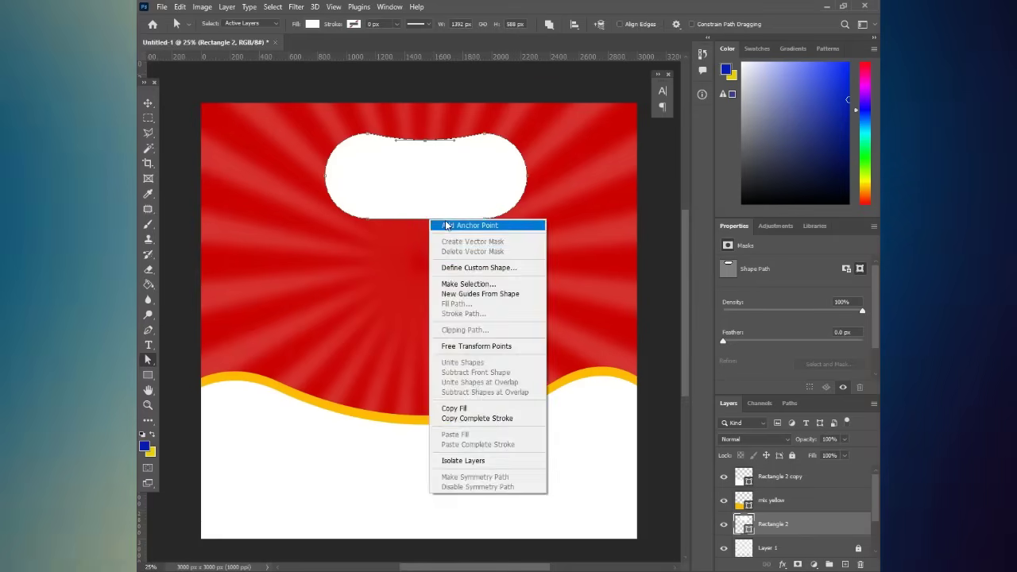
{"action": "left_click", "coordinate": [447, 226]}
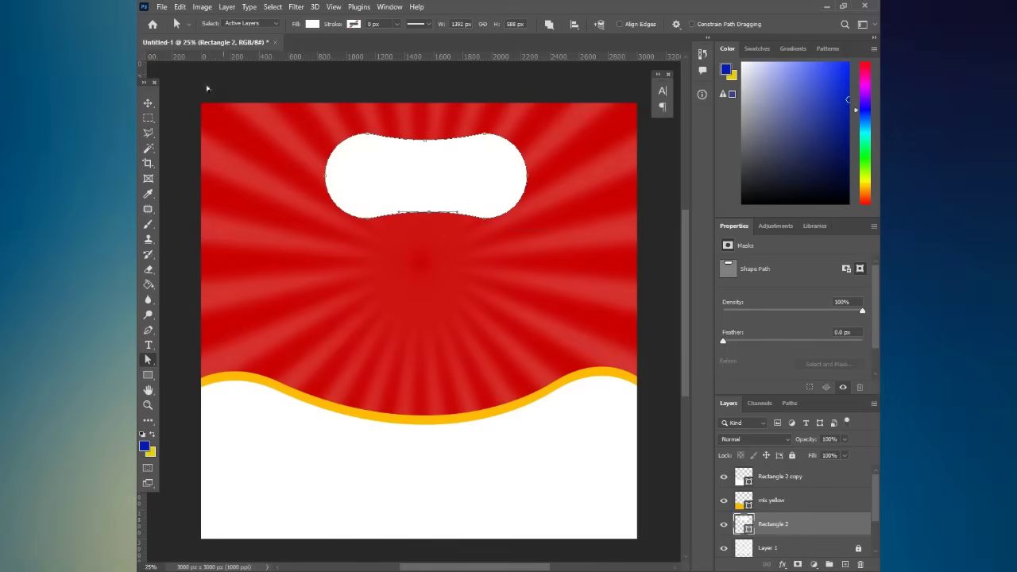
- Shift the pinched pill slightly left and check its alignment
{"action": "left_click", "coordinate": [155, 104]}
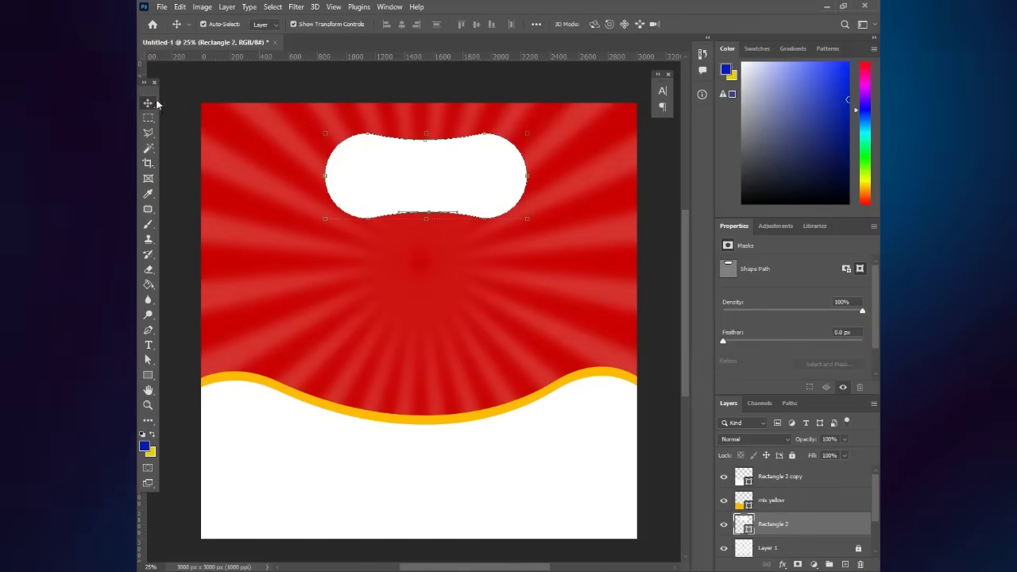
{"action": "left_click", "coordinate": [337, 86]}
{"action": "scroll", "coordinate": [412, 189], "scroll_direction": "down", "scroll_amount": 2}
{"action": "scroll", "coordinate": [412, 189], "scroll_direction": "up", "scroll_amount": 2}
{"action": "scroll", "coordinate": [413, 187], "scroll_direction": "down", "scroll_amount": 1}
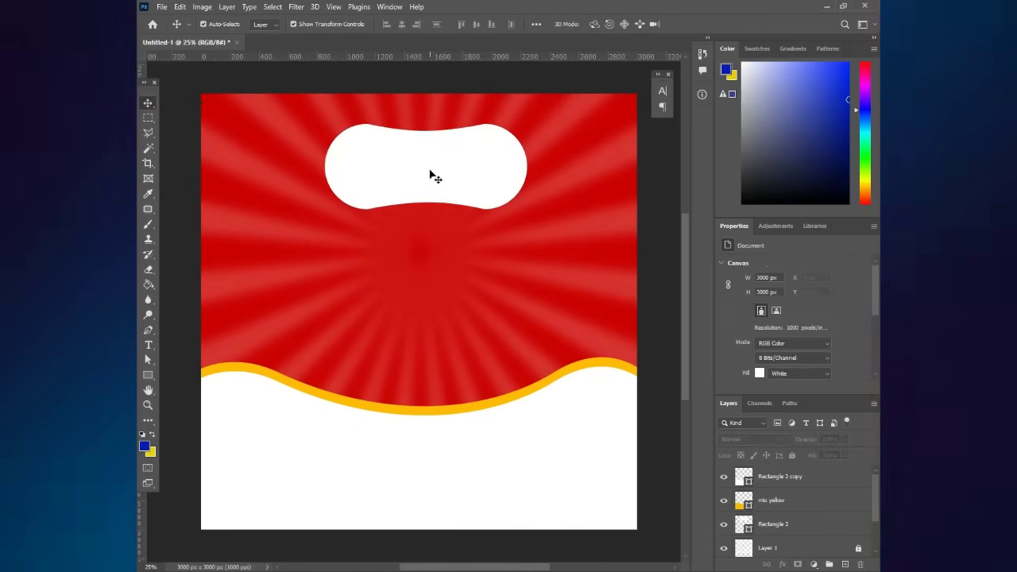
{"action": "left_click", "coordinate": [437, 182]}
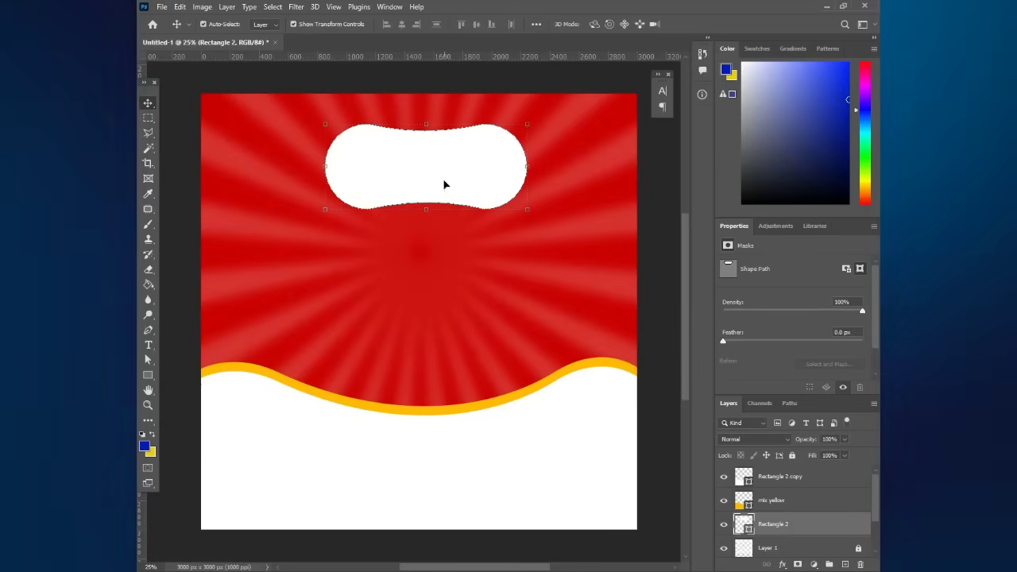
{"action": "left_click_drag", "start_coordinate": [443, 184], "coordinate": [440, 184]}
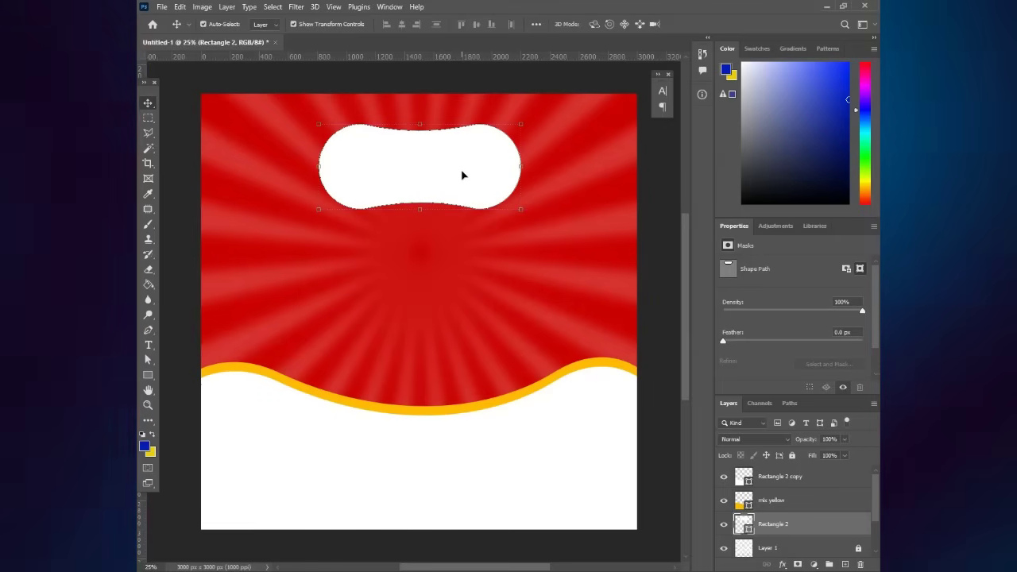
{"action": "key", "text": "ctrl+h"}
{"action": "left_click_drag", "start_coordinate": [466, 175], "coordinate": [466, 175]}
{"action": "left_click", "coordinate": [641, 185]}
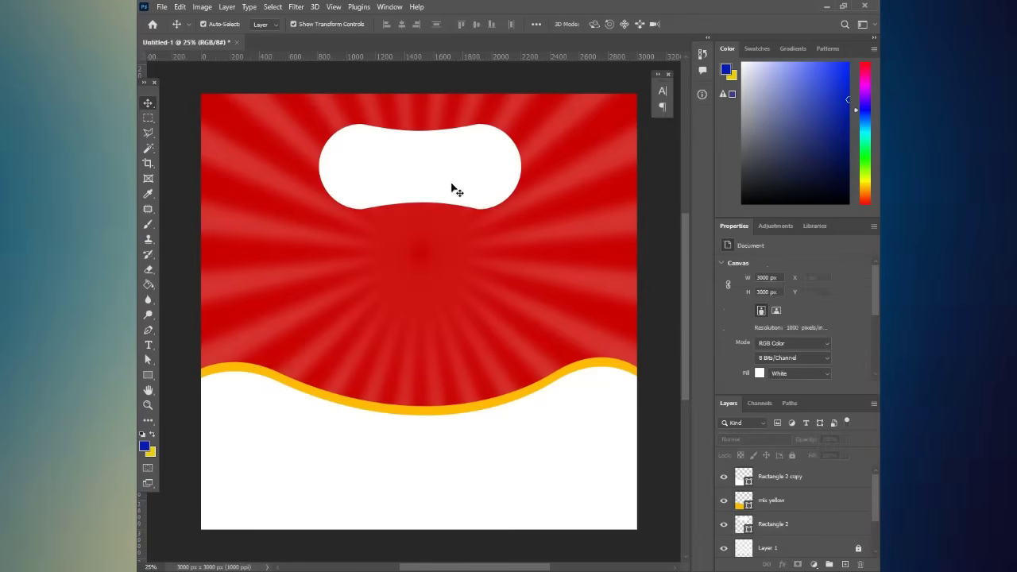
{"action": "left_click", "coordinate": [410, 167]}
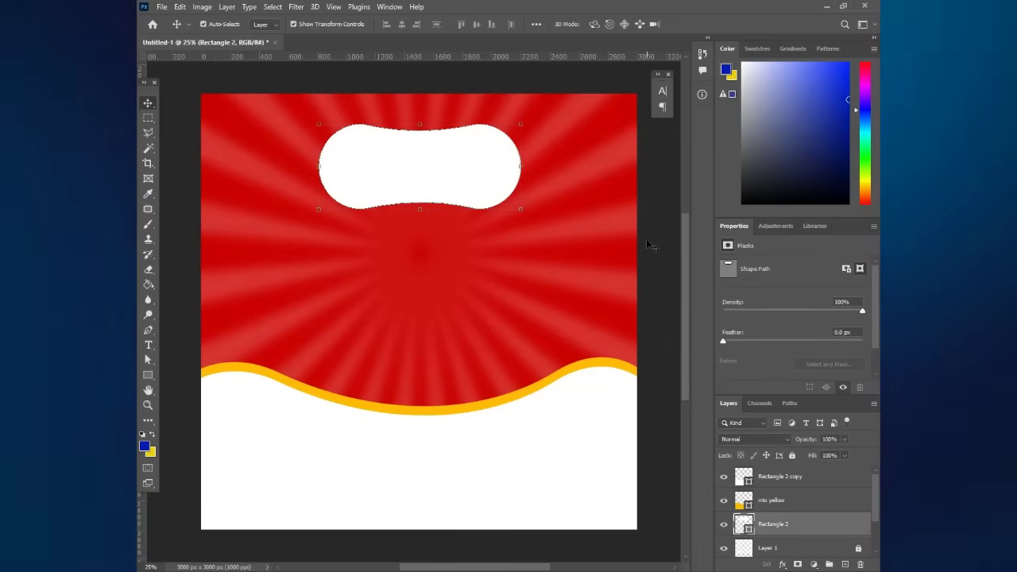
{"action": "left_click", "coordinate": [647, 239]}
{"action": "left_click", "coordinate": [464, 175]}
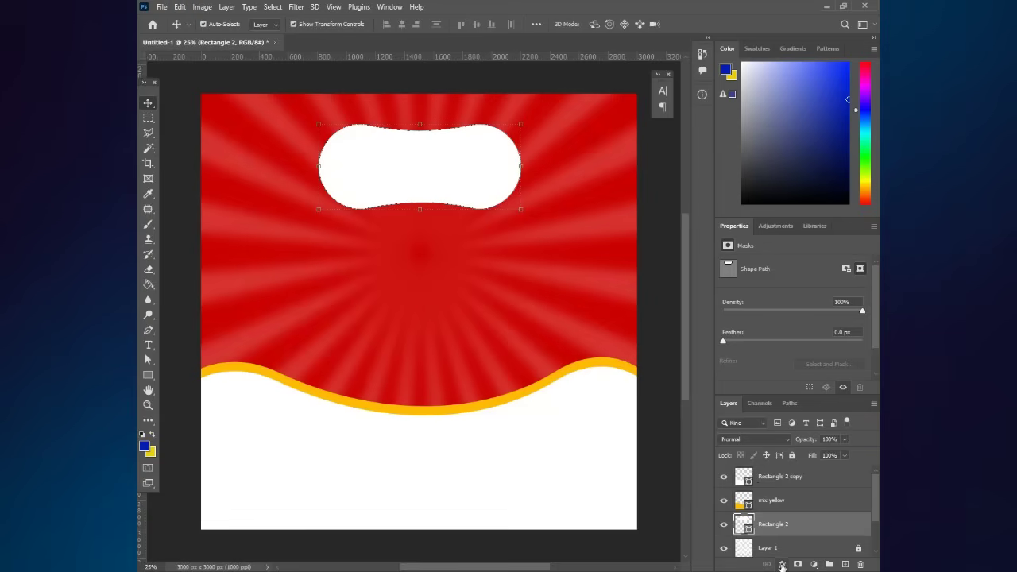
- Add a Gradient Overlay to the pill and set its left stop to dark green 0f3e00
{"action": "left_click", "coordinate": [782, 564]}
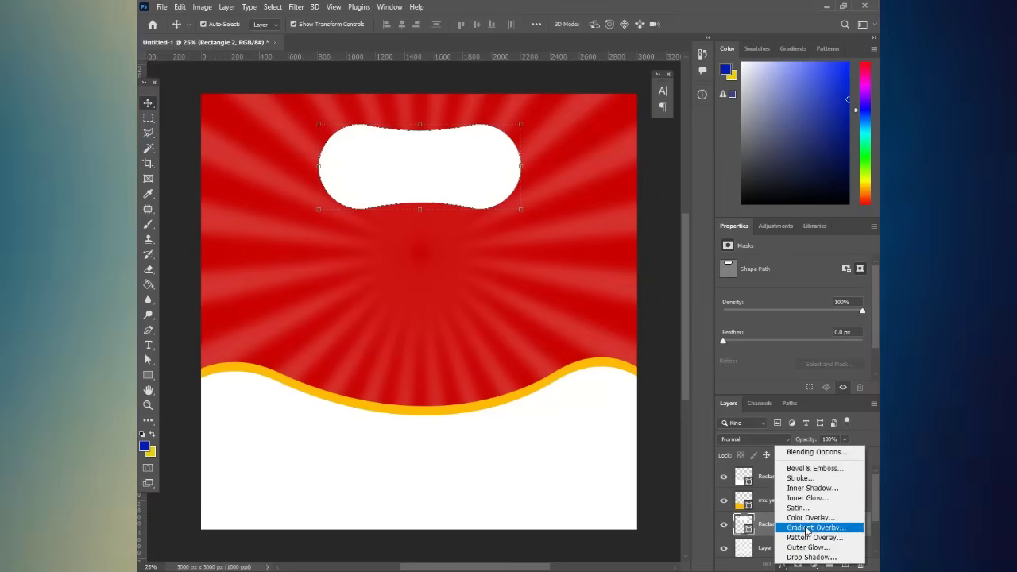
{"action": "left_click", "coordinate": [806, 528]}
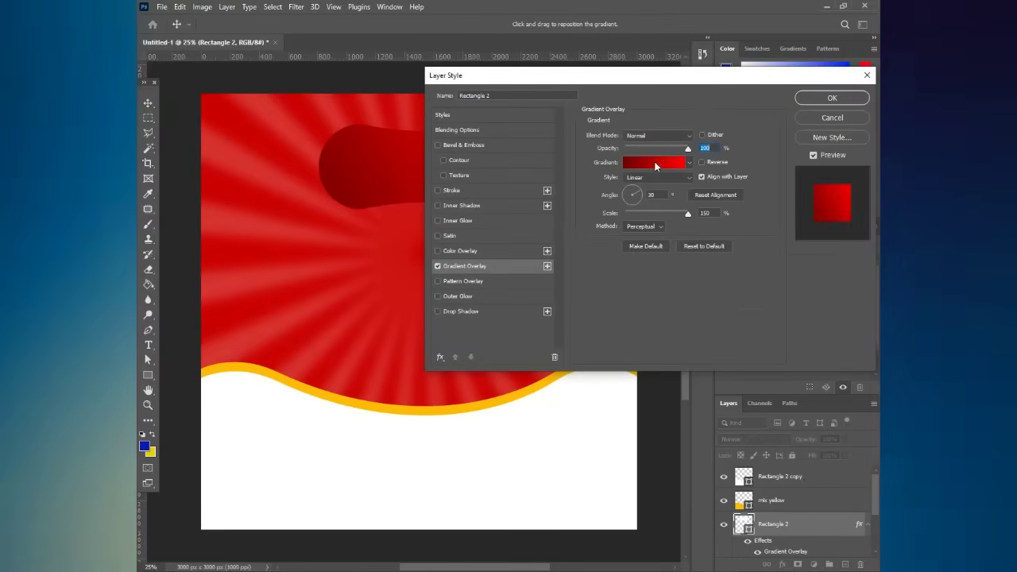
{"action": "left_click", "coordinate": [654, 162]}
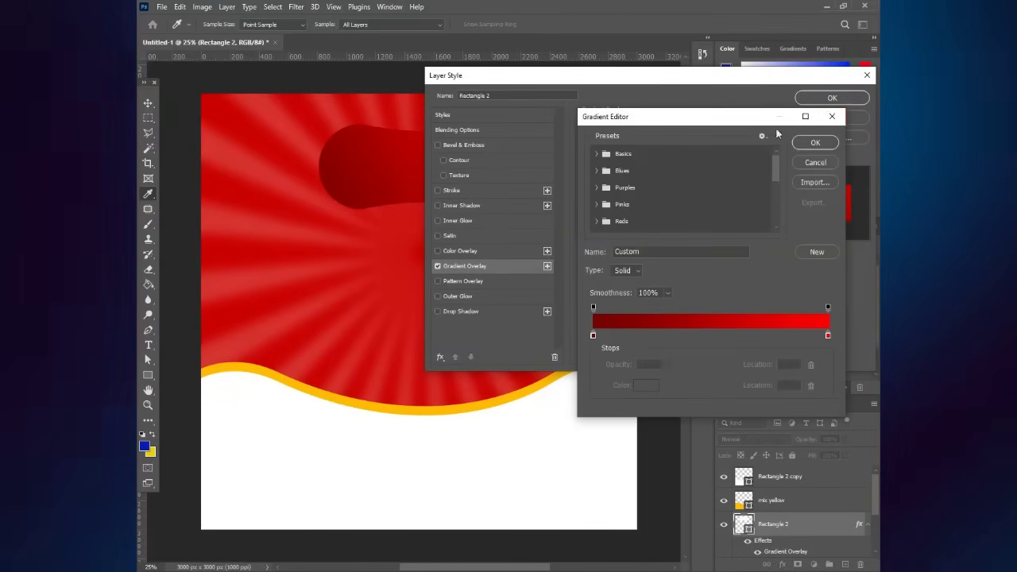
{"action": "left_click", "coordinate": [832, 116]}
{"action": "left_click", "coordinate": [658, 161]}
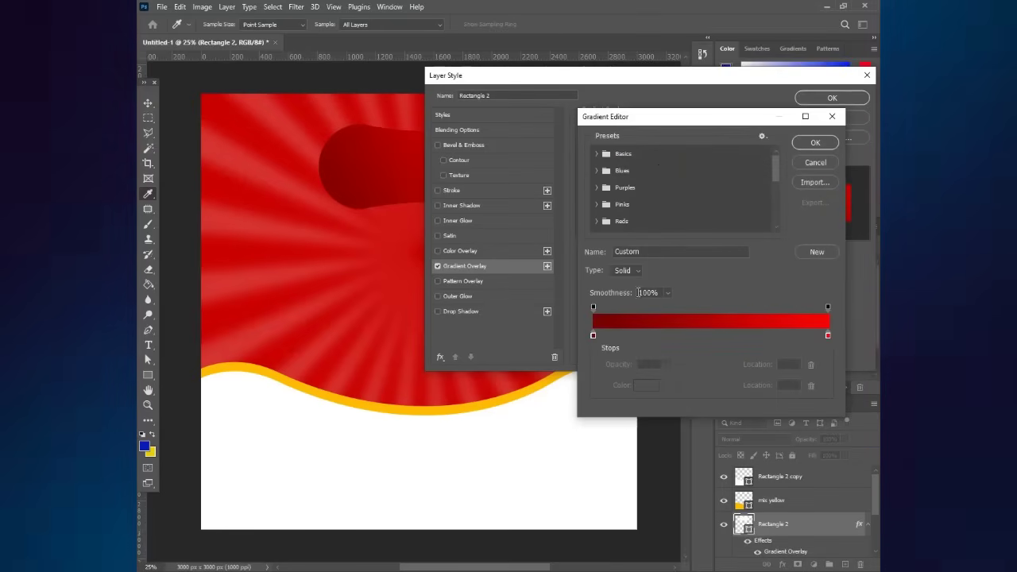
{"action": "left_click", "coordinate": [594, 335]}
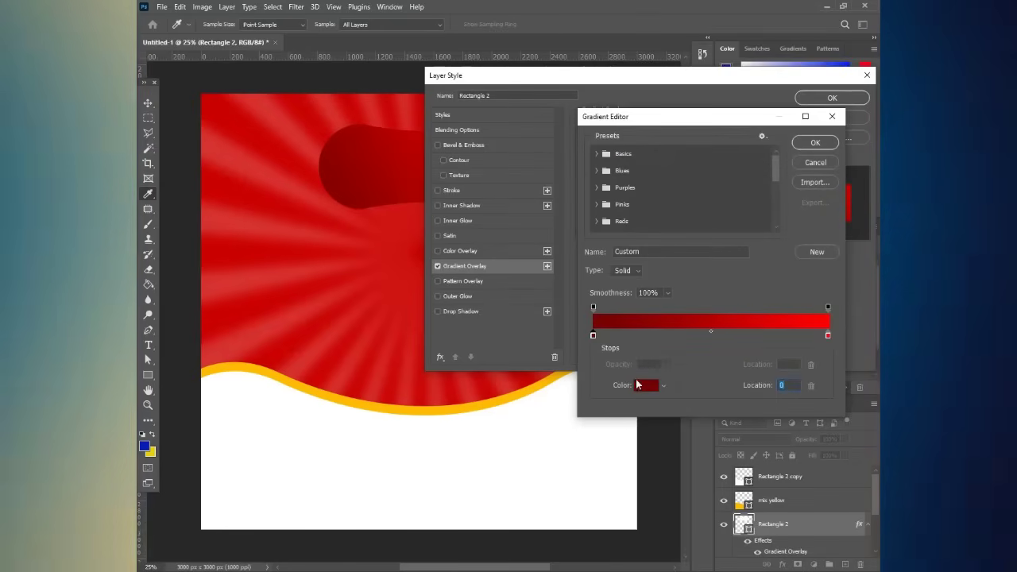
{"action": "left_click", "coordinate": [646, 387]}
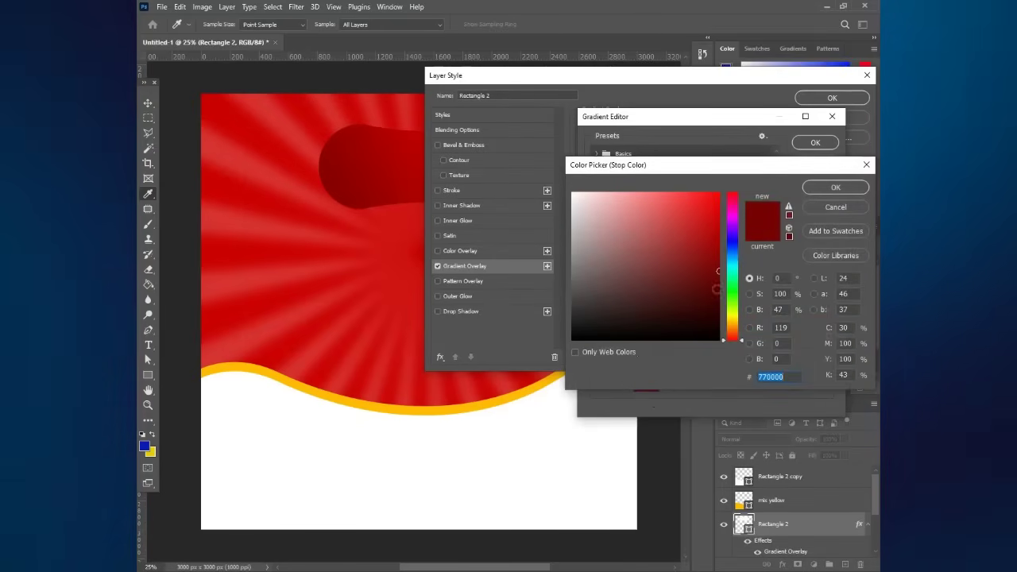
{"action": "left_click", "coordinate": [733, 299]}
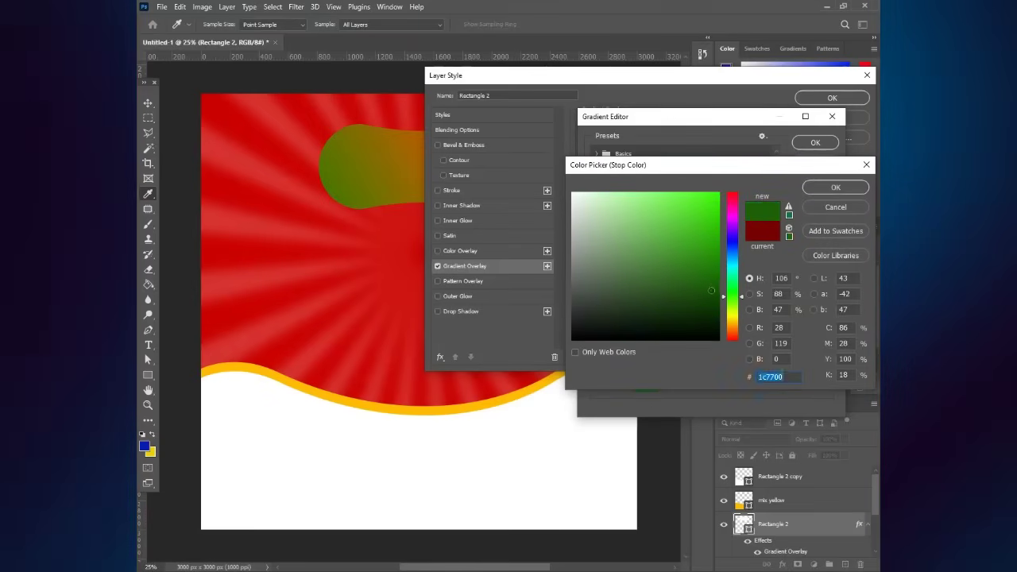
{"action": "left_click_drag", "start_coordinate": [730, 305], "coordinate": [730, 305]}
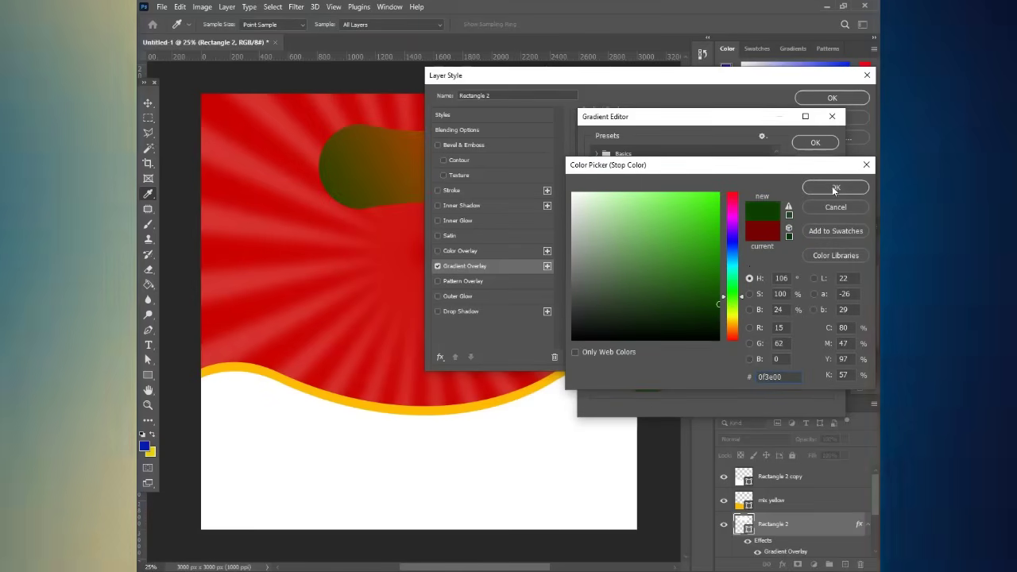
{"action": "left_click", "coordinate": [836, 187]}
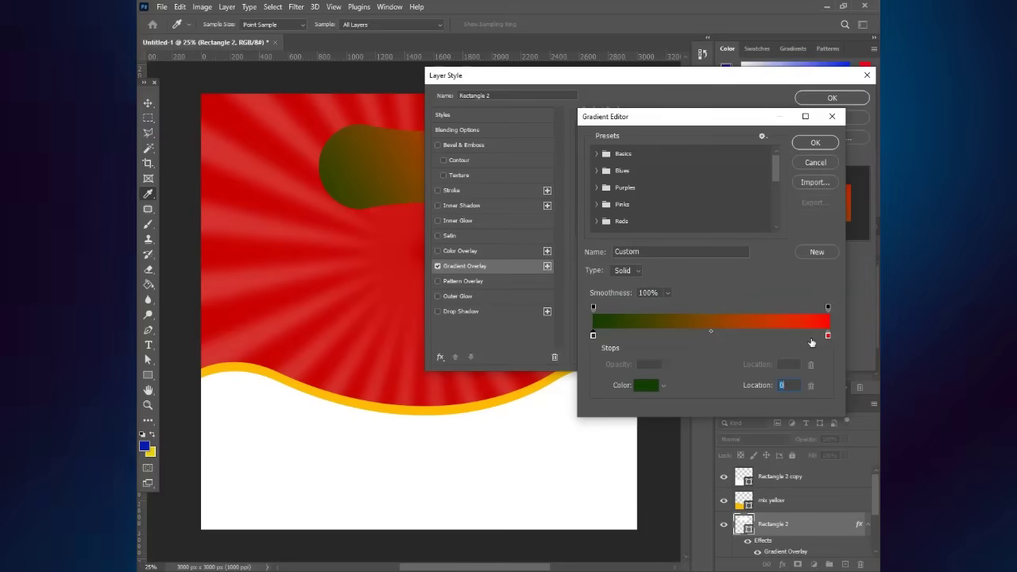
- Set the gradient's right stop to bright green 00ae08 and apply the overlay
{"action": "left_click", "coordinate": [827, 337]}
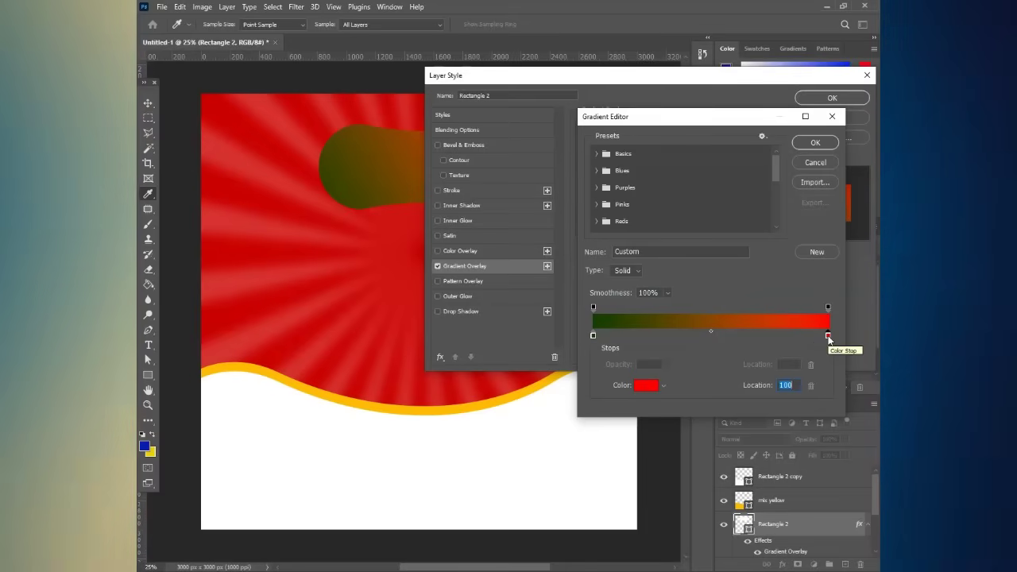
{"action": "left_click", "coordinate": [643, 385]}
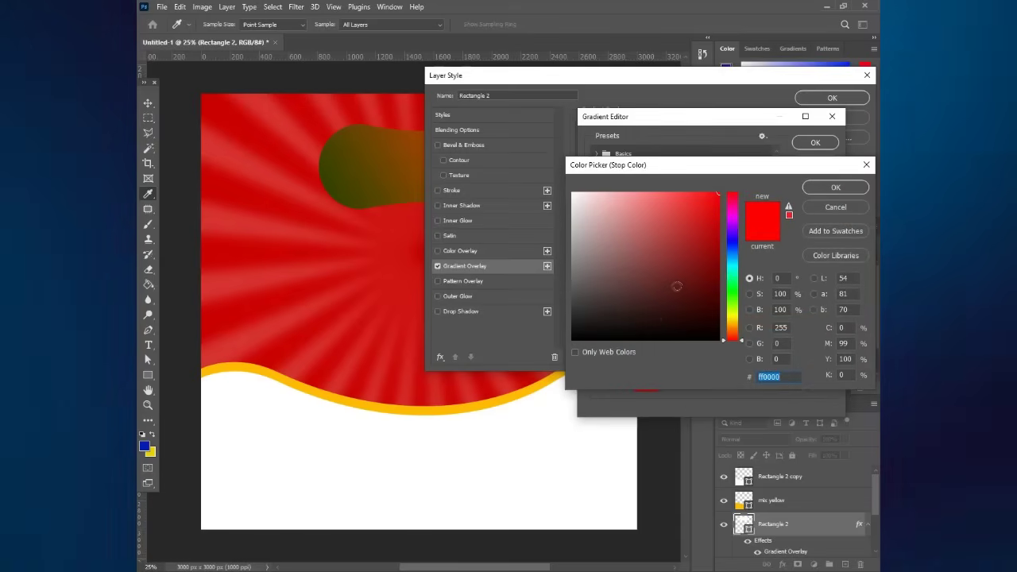
{"action": "left_click_drag", "start_coordinate": [728, 273], "coordinate": [733, 295]}
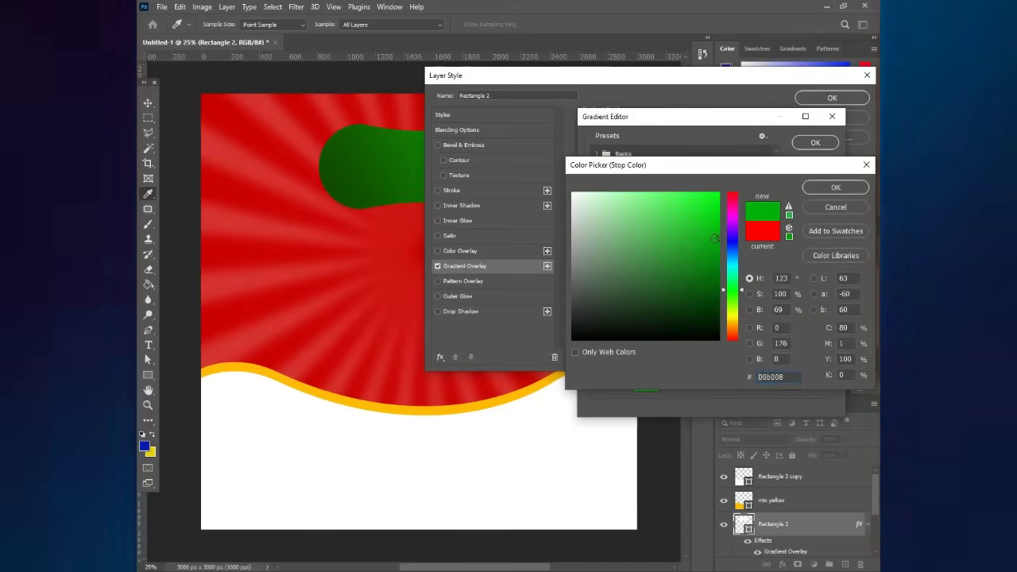
{"action": "left_click", "coordinate": [721, 239]}
{"action": "left_click_drag", "start_coordinate": [722, 239], "coordinate": [719, 236]}
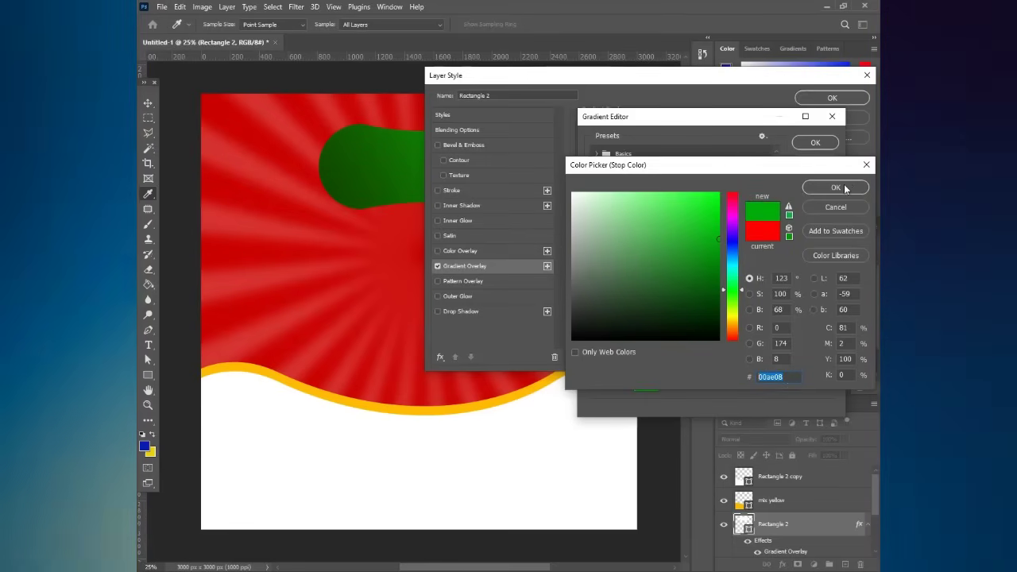
{"action": "left_click", "coordinate": [845, 187]}
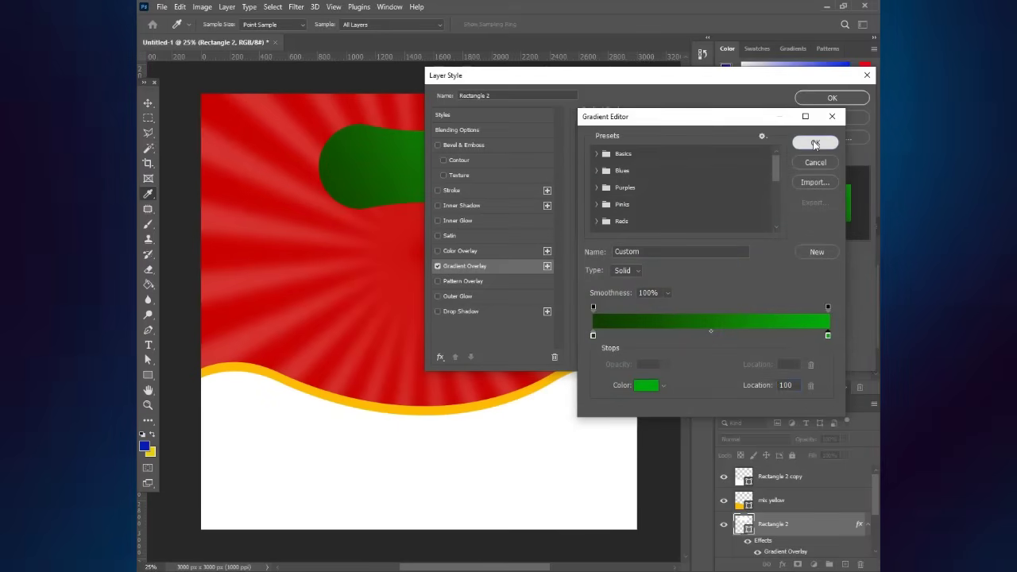
{"action": "left_click", "coordinate": [816, 143]}
{"action": "left_click", "coordinate": [823, 102]}
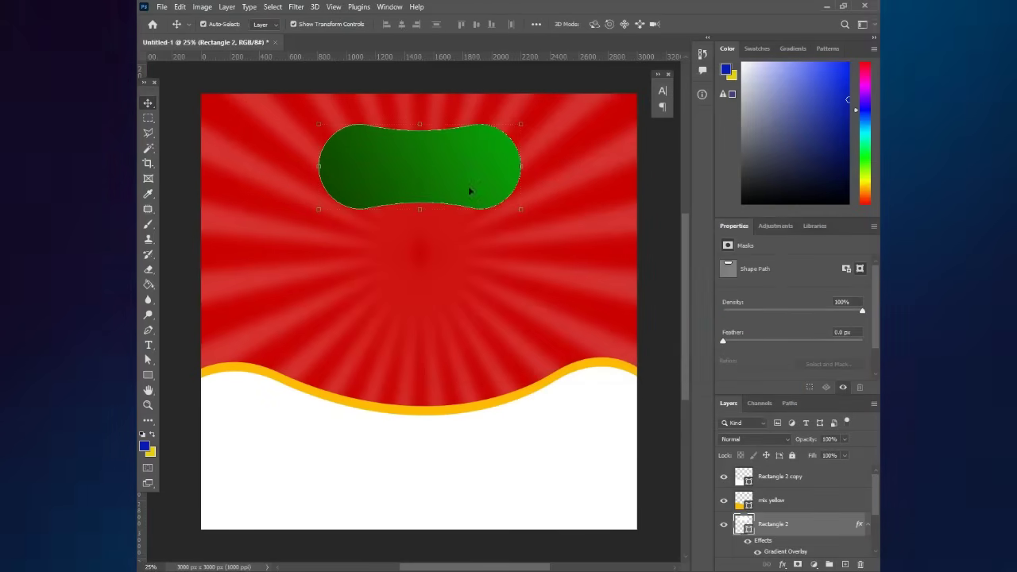
{"action": "left_click", "coordinate": [652, 209]}
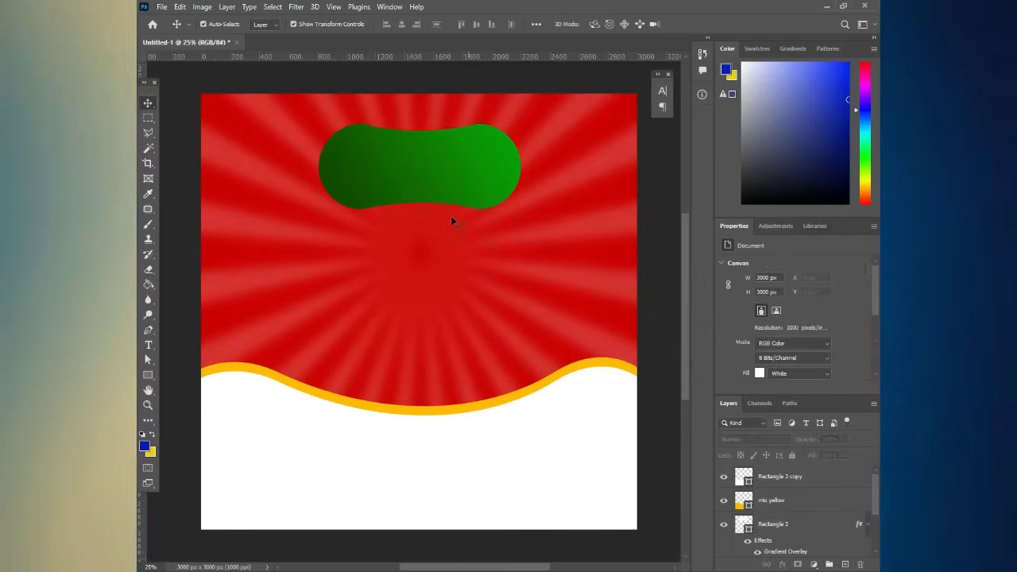
{"action": "scroll", "coordinate": [445, 214], "scroll_direction": "down", "scroll_amount": 1}
{"action": "left_click", "coordinate": [432, 186]}
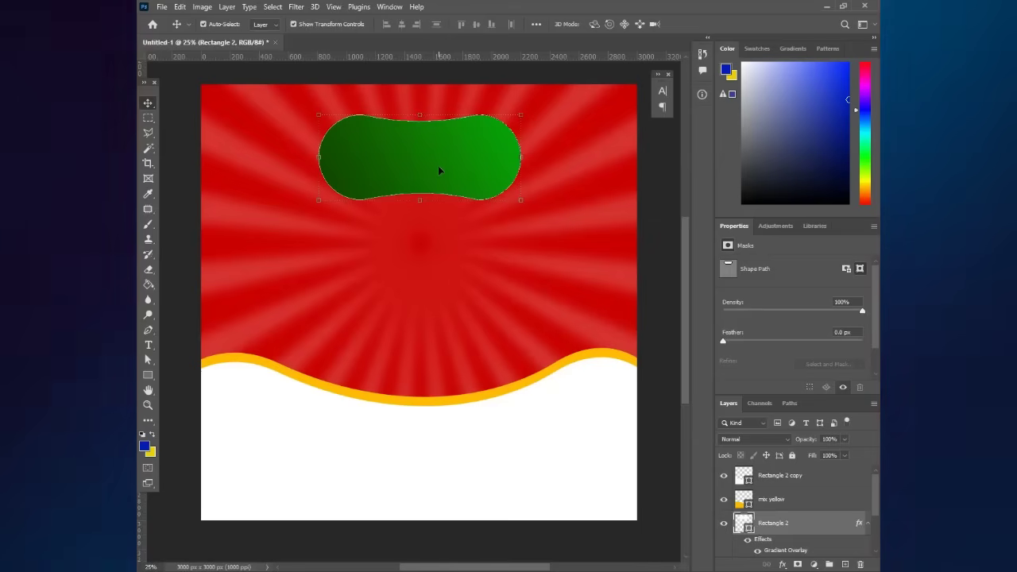
- Set the pill's stroke to white at about 21.62 px in the Rectangle options bar
{"action": "left_click", "coordinate": [155, 375]}
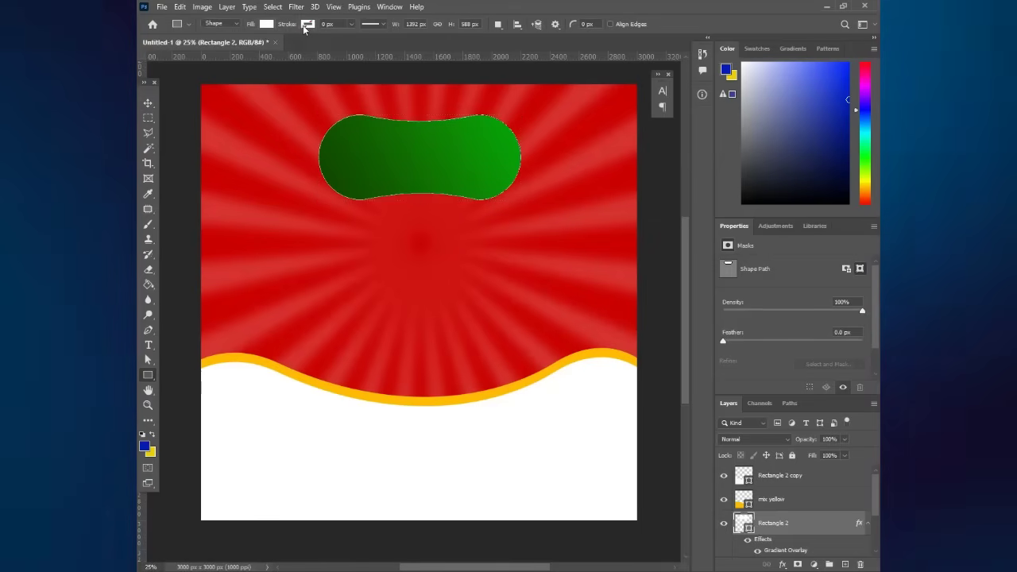
{"action": "left_click", "coordinate": [306, 24]}
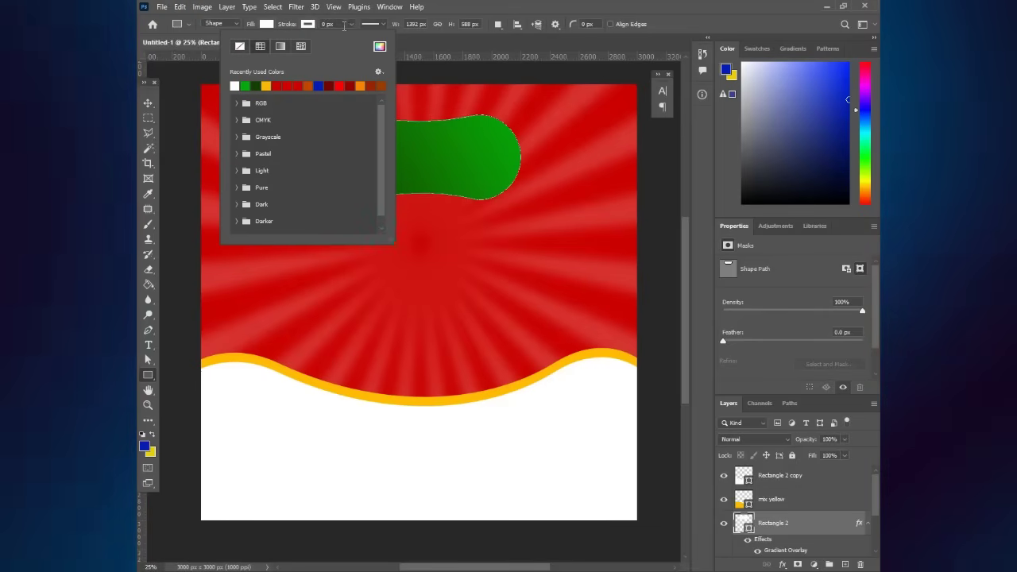
{"action": "left_click", "coordinate": [333, 24]}
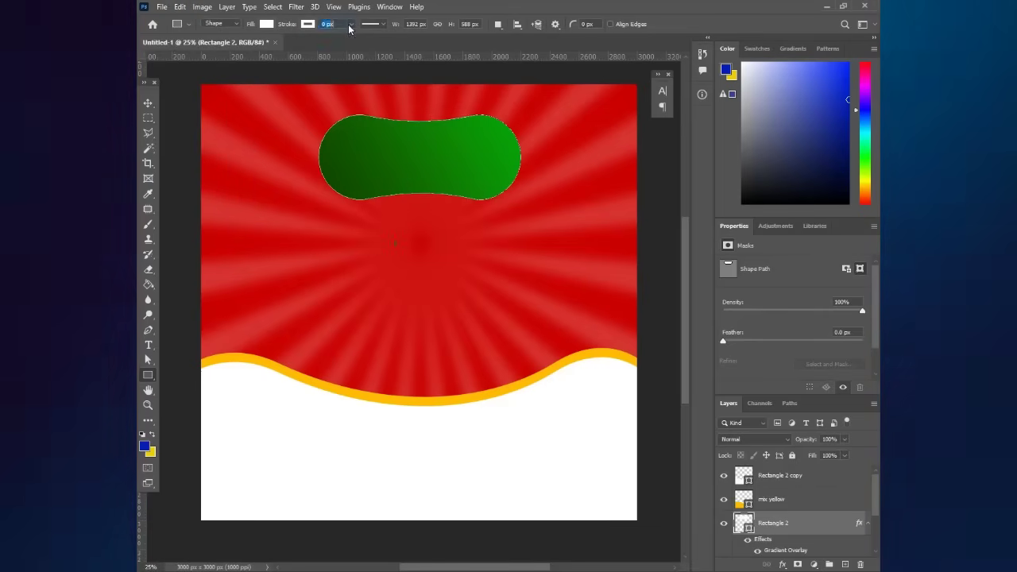
{"action": "left_click", "coordinate": [351, 25]}
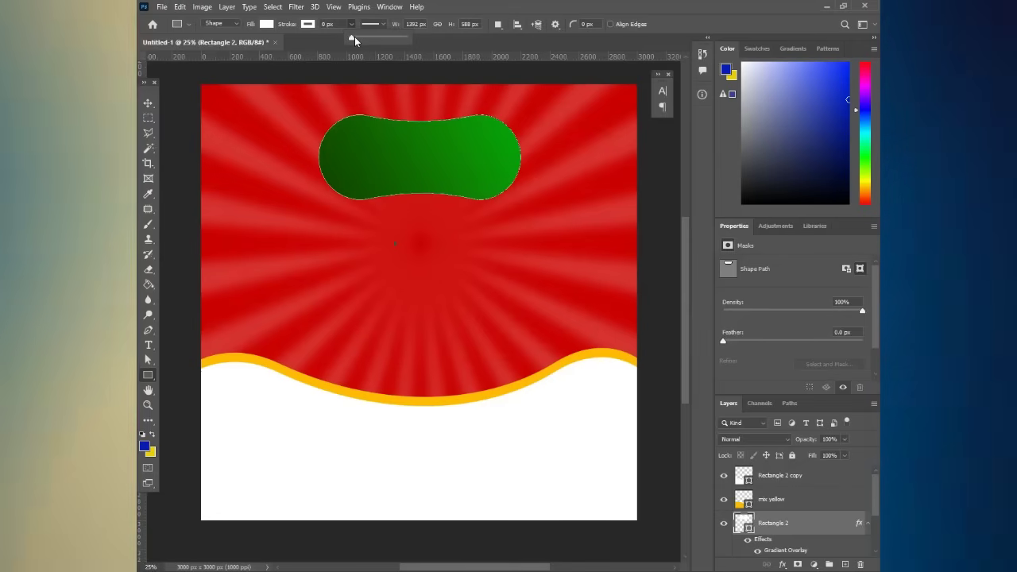
{"action": "left_click_drag", "start_coordinate": [355, 37], "coordinate": [362, 39]}
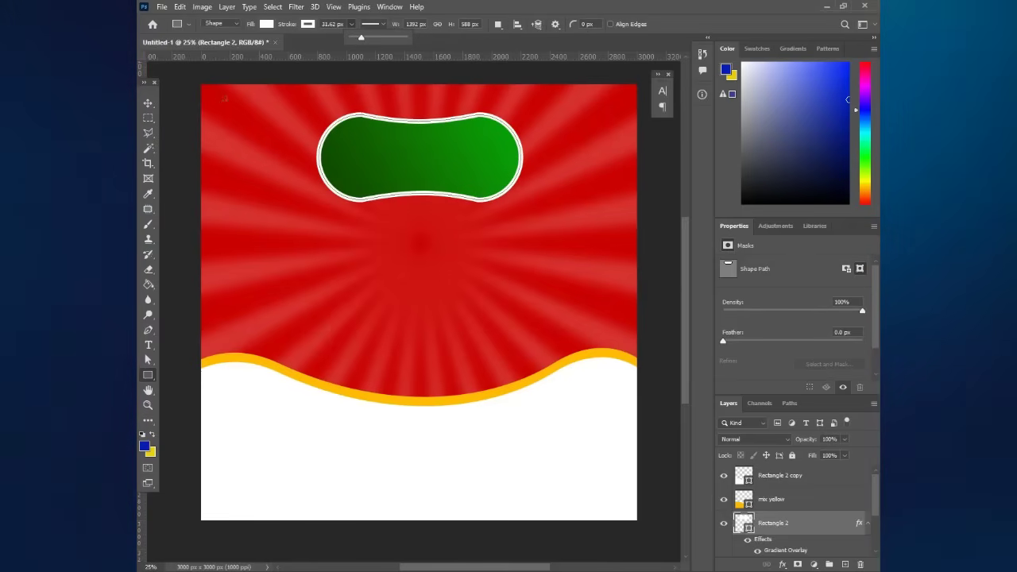
{"action": "left_click", "coordinate": [148, 104]}
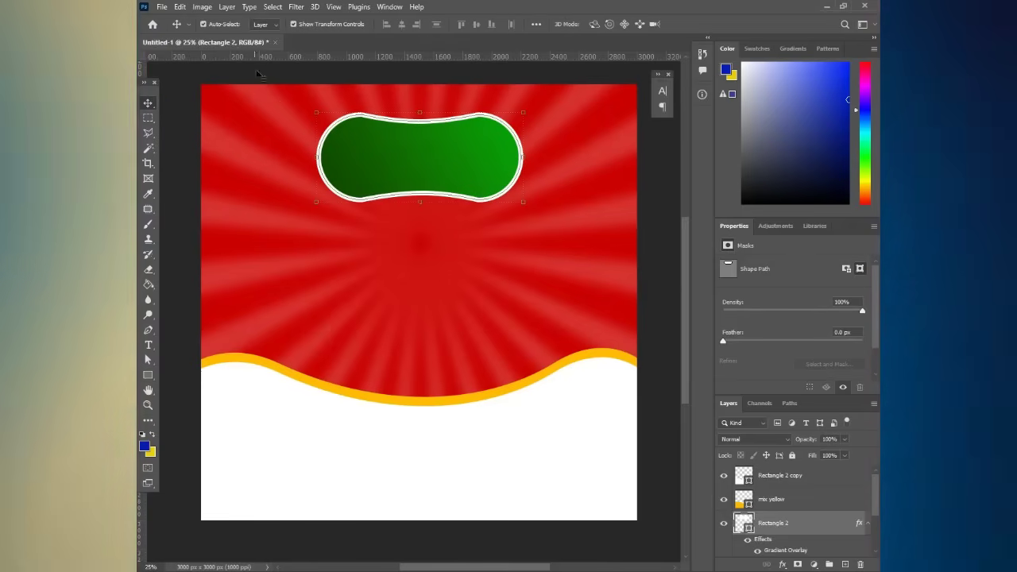
{"action": "left_click", "coordinate": [260, 74]}
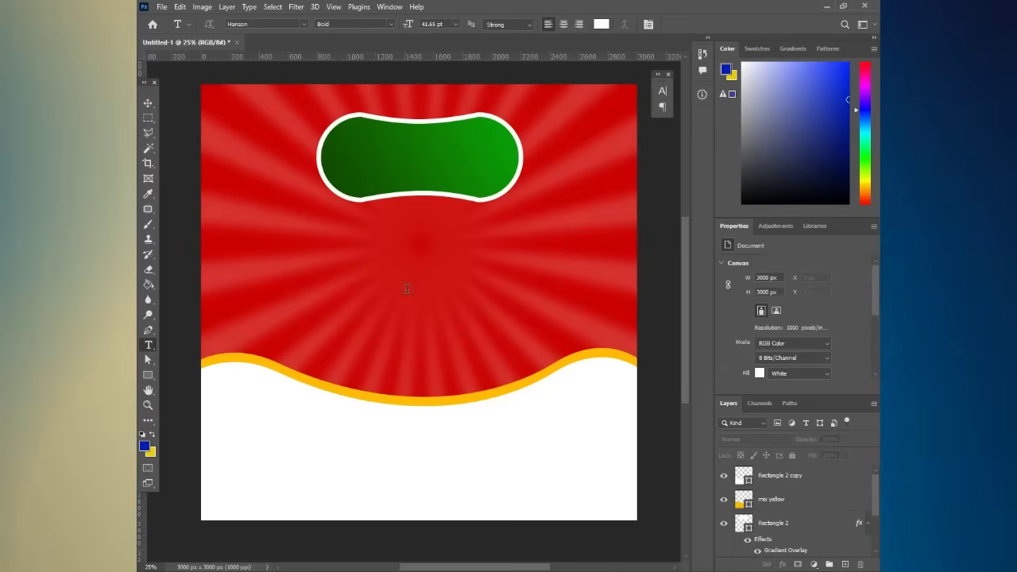
- Create an 11 pt white text layer reading JAYDEE
{"action": "left_click", "coordinate": [406, 289]}
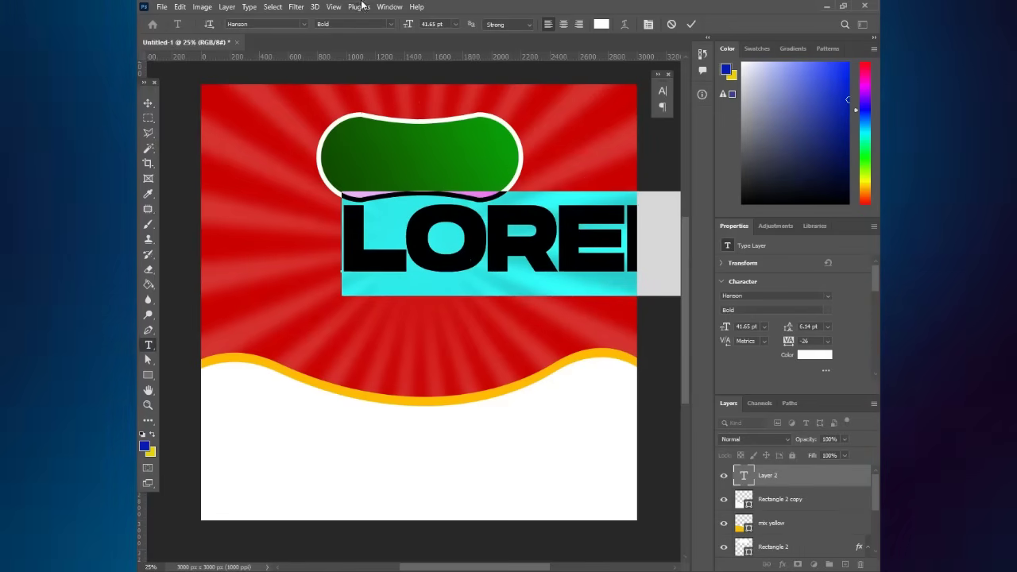
{"action": "left_click_drag", "start_coordinate": [407, 24], "coordinate": [381, 16]}
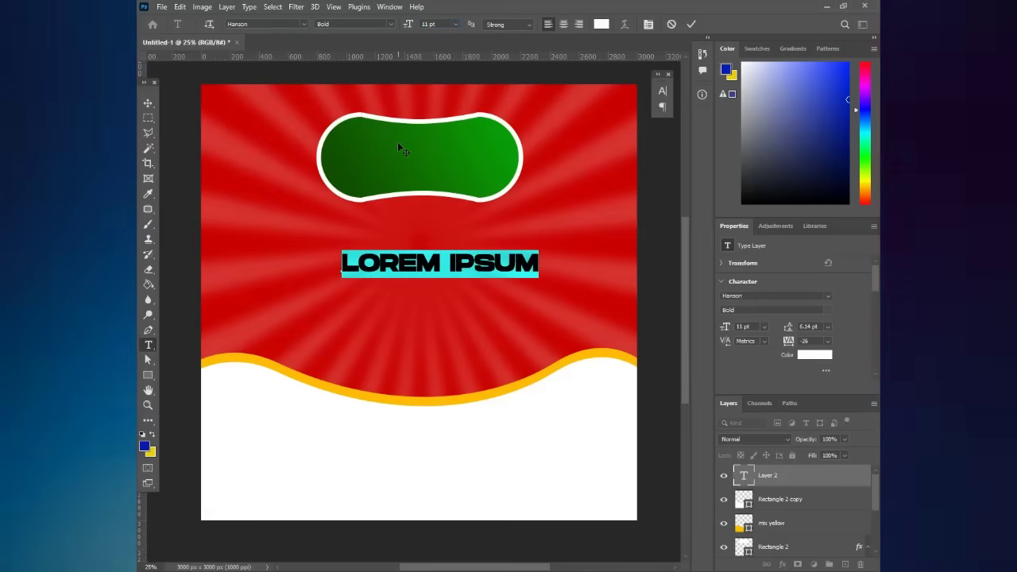
{"action": "triple_click", "coordinate": [419, 264]}
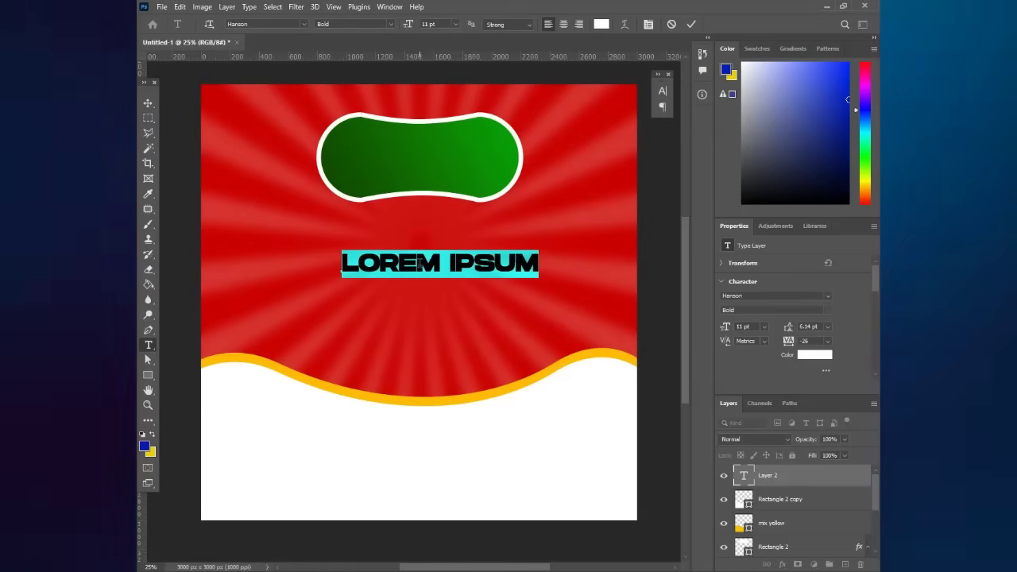
{"action": "type", "text": "JA"}
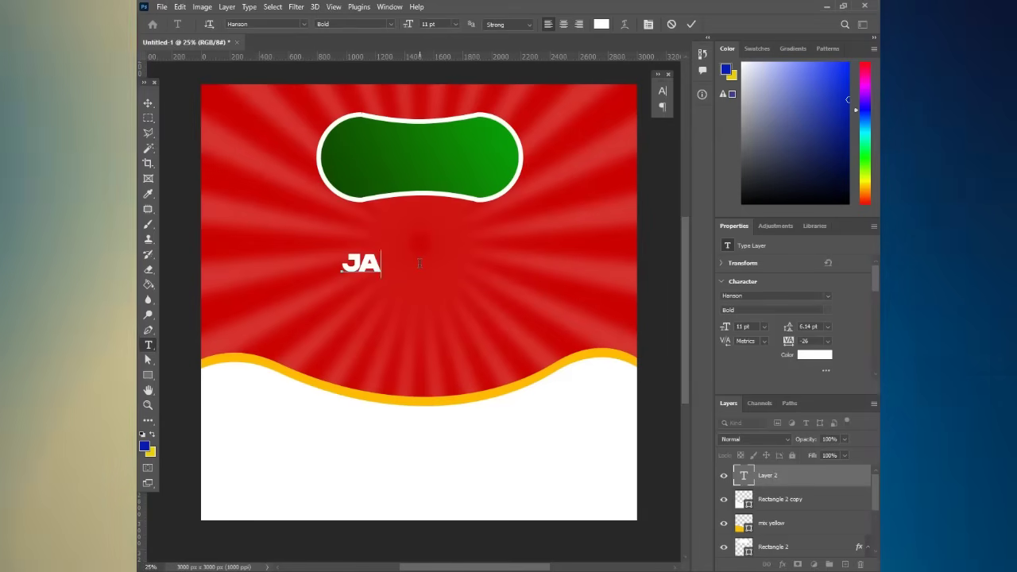
{"action": "type", "text": "YDEE"}
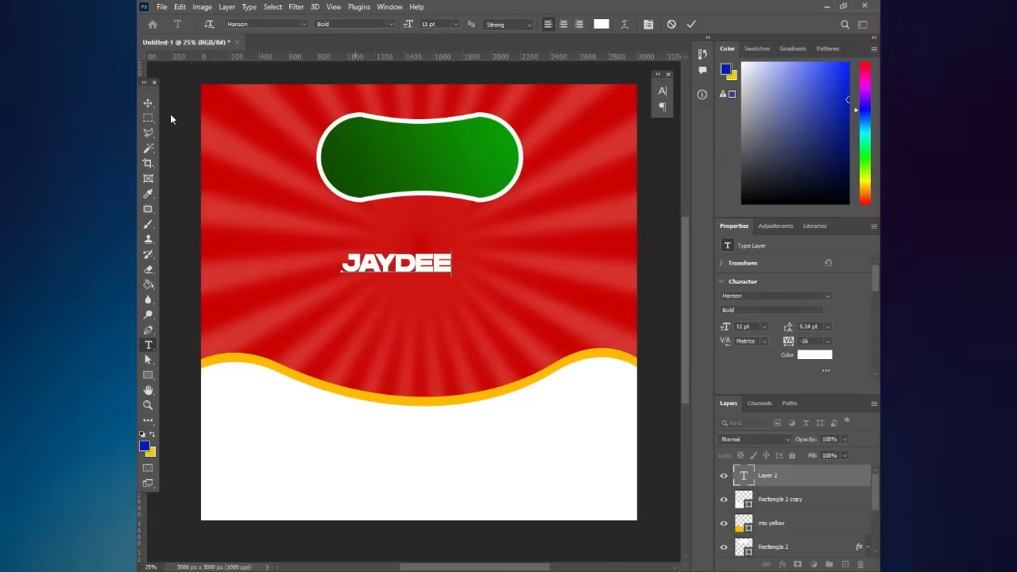
{"action": "left_click", "coordinate": [149, 103]}
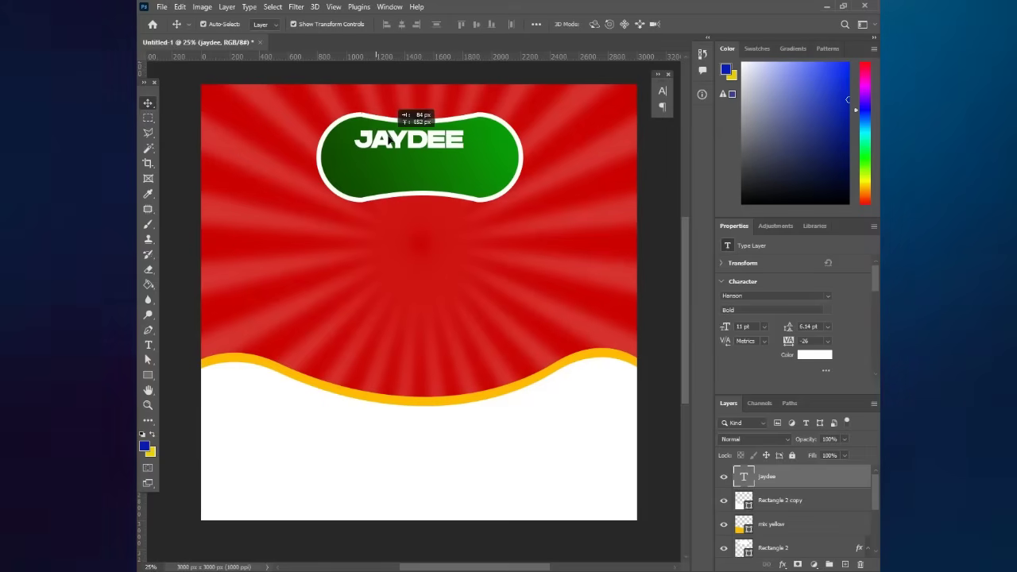
- Move JAYDEE into the pill, enlarge it to about 84.68 pt, and nudge it left and down
{"action": "left_click_drag", "start_coordinate": [401, 117], "coordinate": [407, 135]}
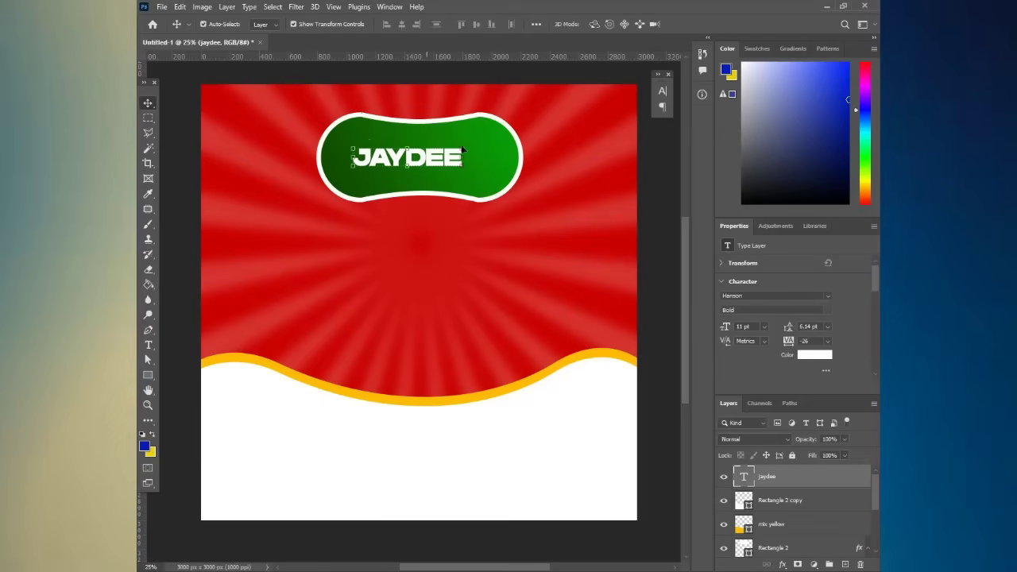
{"action": "left_click", "coordinate": [462, 146]}
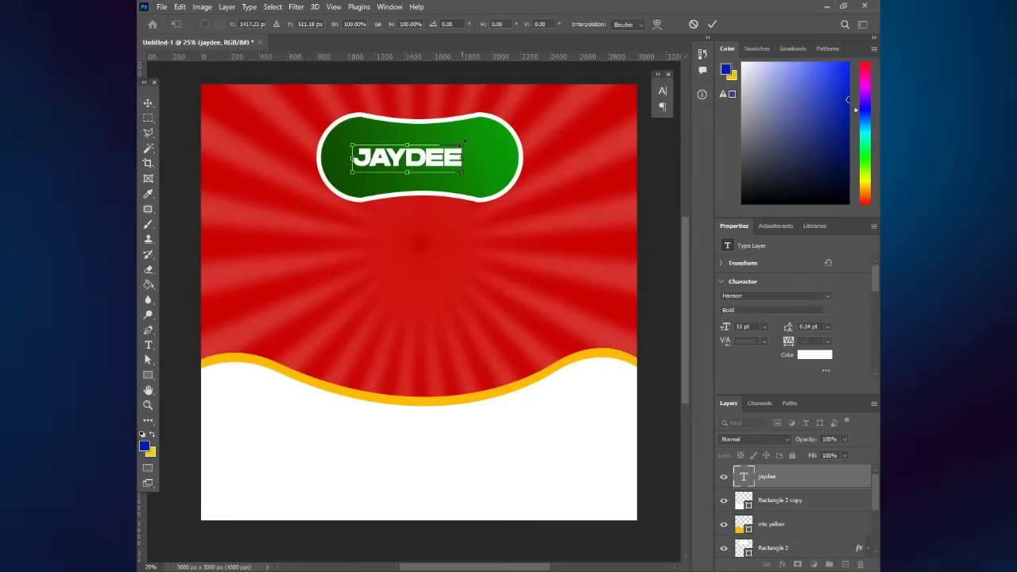
{"action": "left_click_drag", "start_coordinate": [462, 143], "coordinate": [503, 142]}
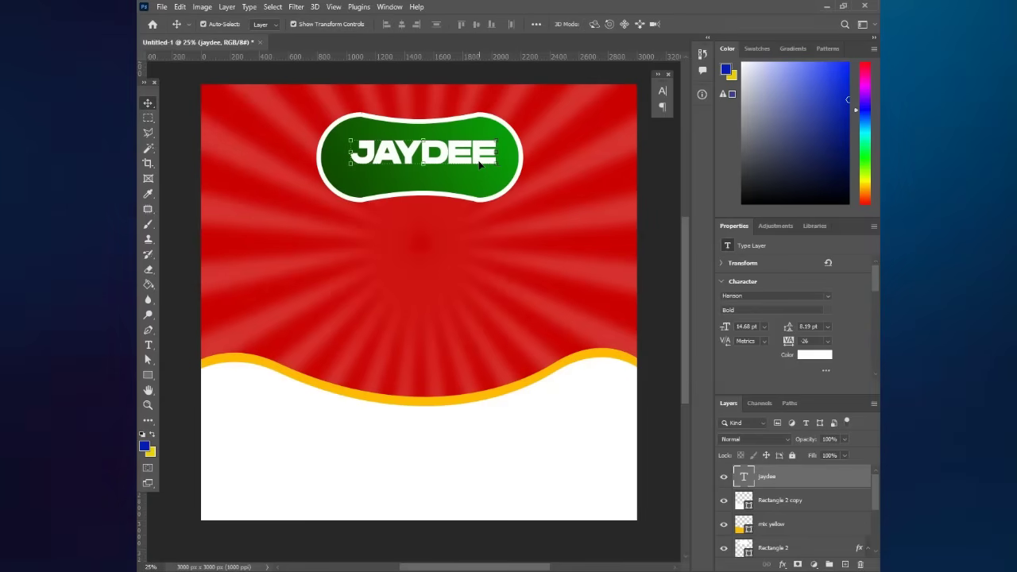
{"action": "key", "text": "shift+Left"}
{"action": "key", "text": "shift+Left"}
{"action": "key", "text": "shift+Down"}
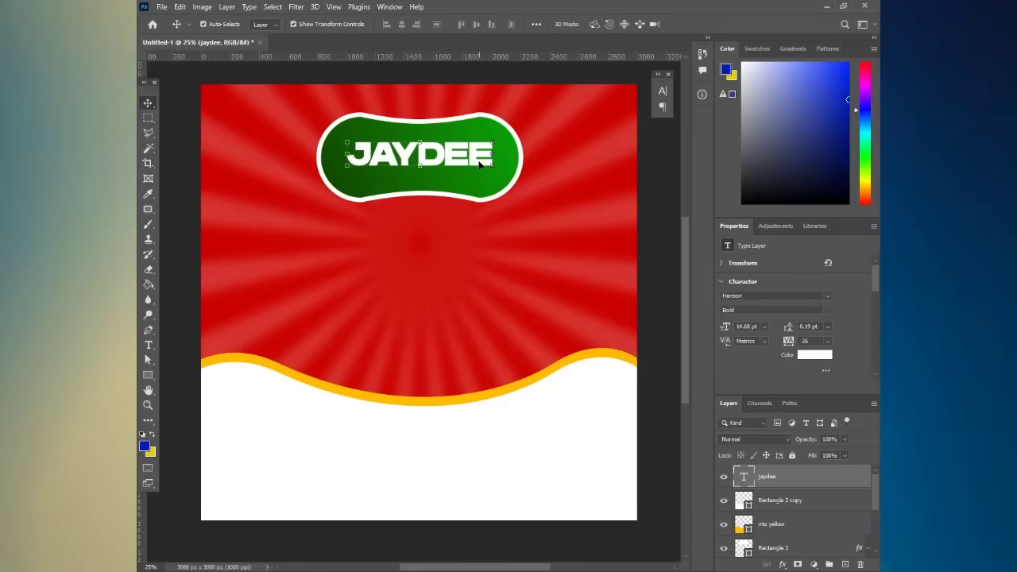
{"action": "key", "text": "shift+Down"}
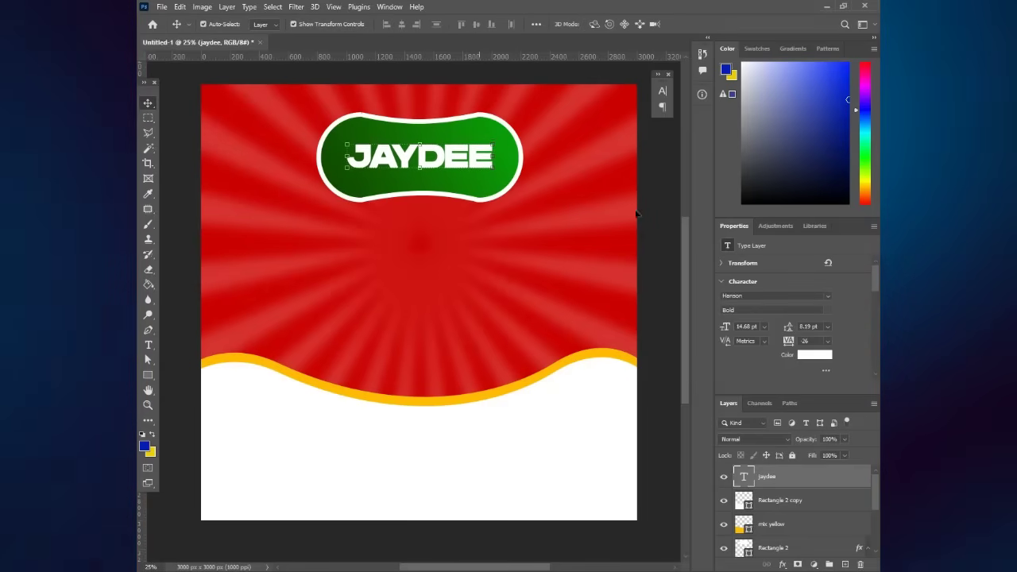
{"action": "left_click", "coordinate": [642, 213]}
{"action": "scroll", "coordinate": [468, 191], "scroll_direction": "down", "scroll_amount": 3}
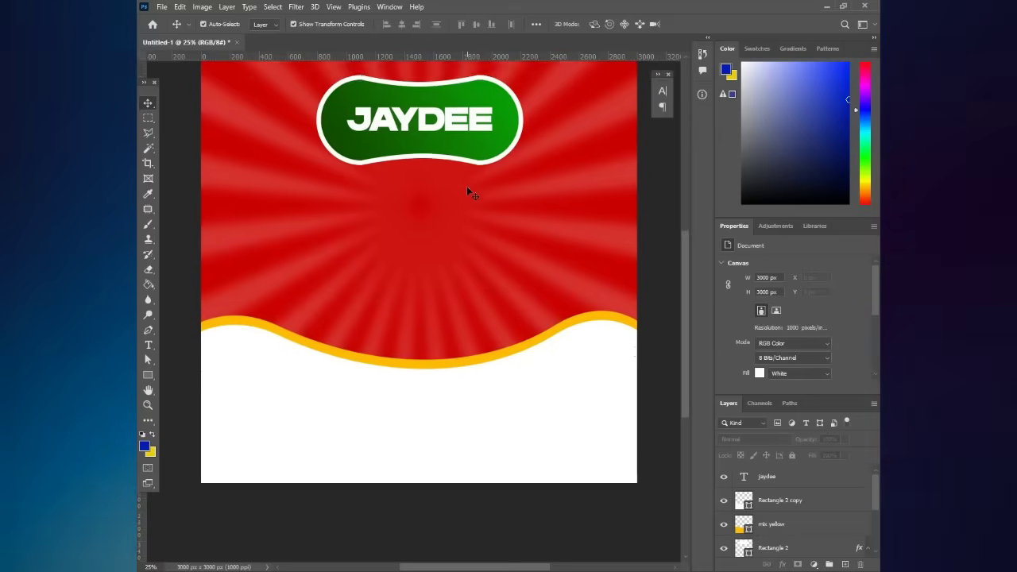
{"action": "scroll", "coordinate": [469, 191], "scroll_direction": "up", "scroll_amount": 3}
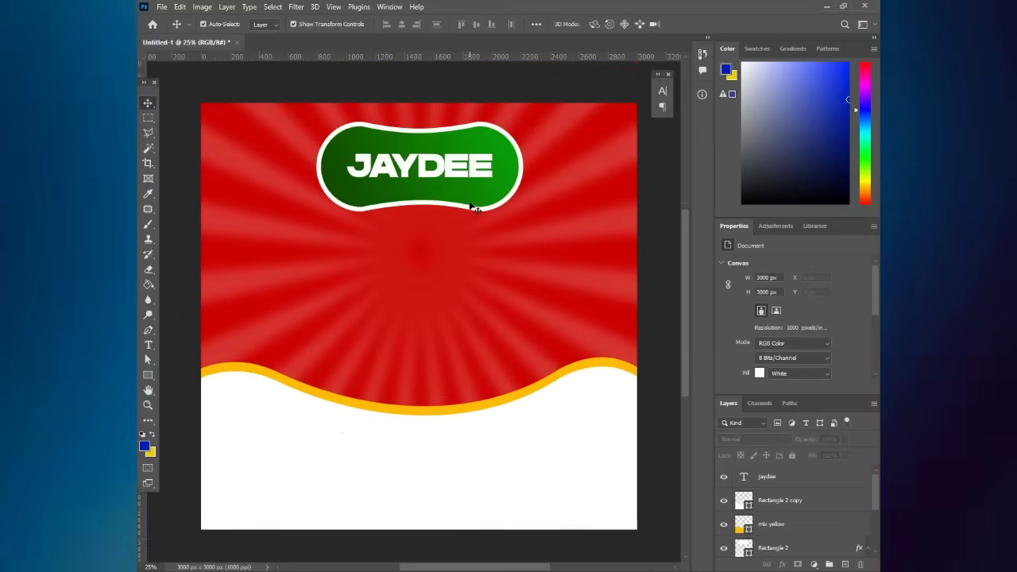
{"action": "scroll", "coordinate": [474, 208], "scroll_direction": "up", "scroll_amount": 1}
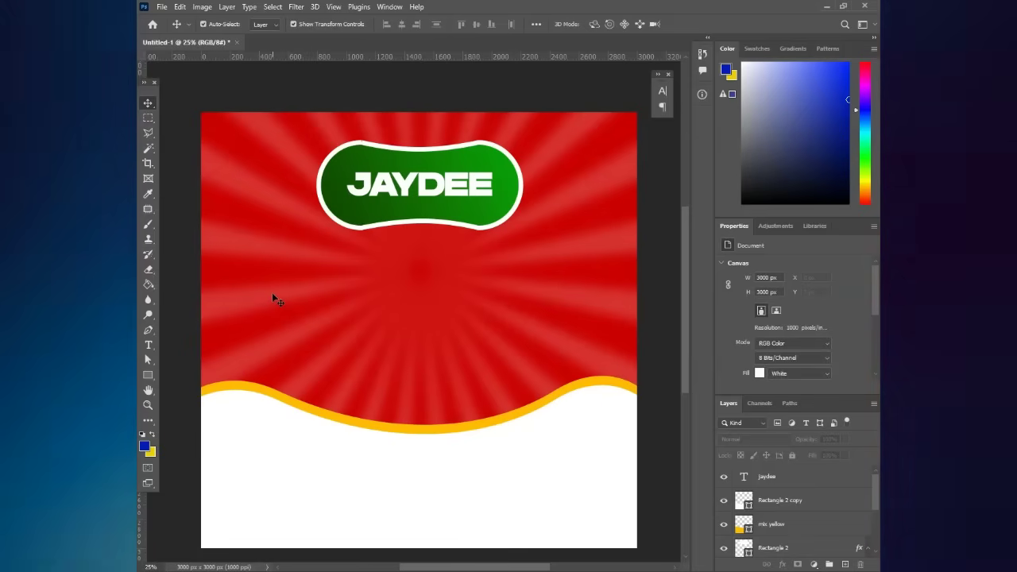
- Duplicate the JAYDEE text lower on the canvas and retype it as SOBOLO
{"action": "left_click", "coordinate": [450, 188]}
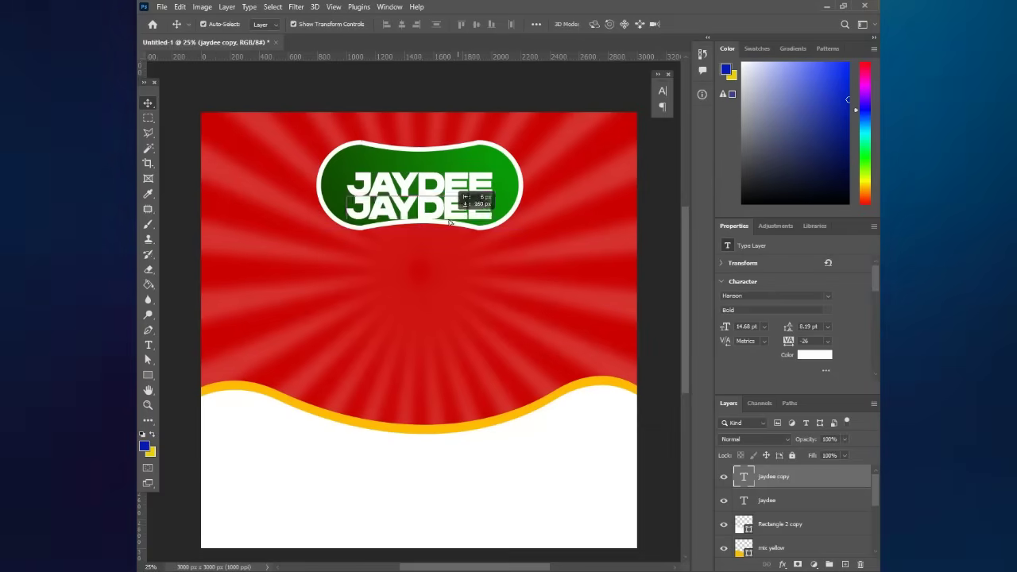
{"action": "left_click_drag", "start_coordinate": [450, 223], "coordinate": [437, 327]}
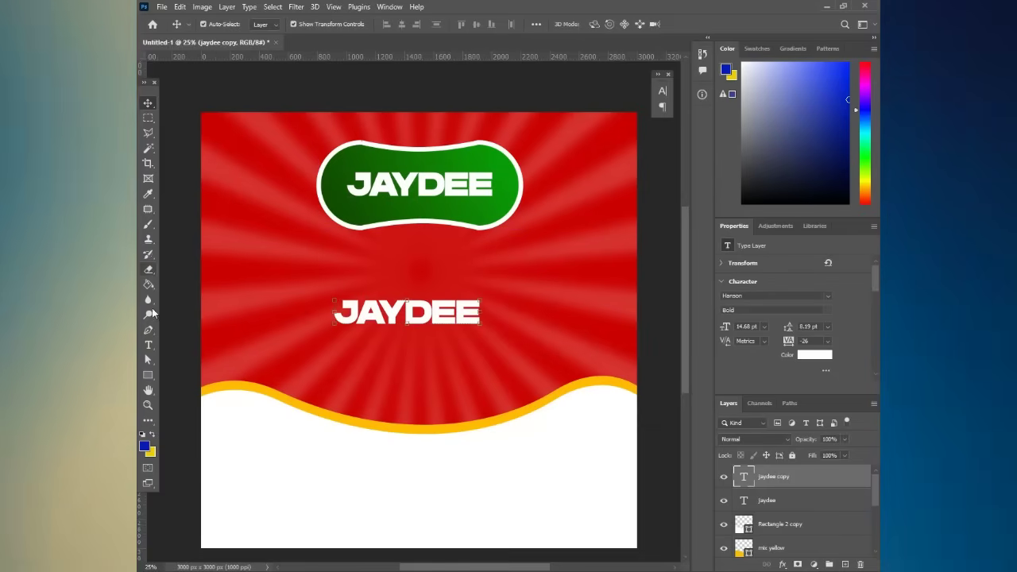
{"action": "left_click", "coordinate": [148, 345]}
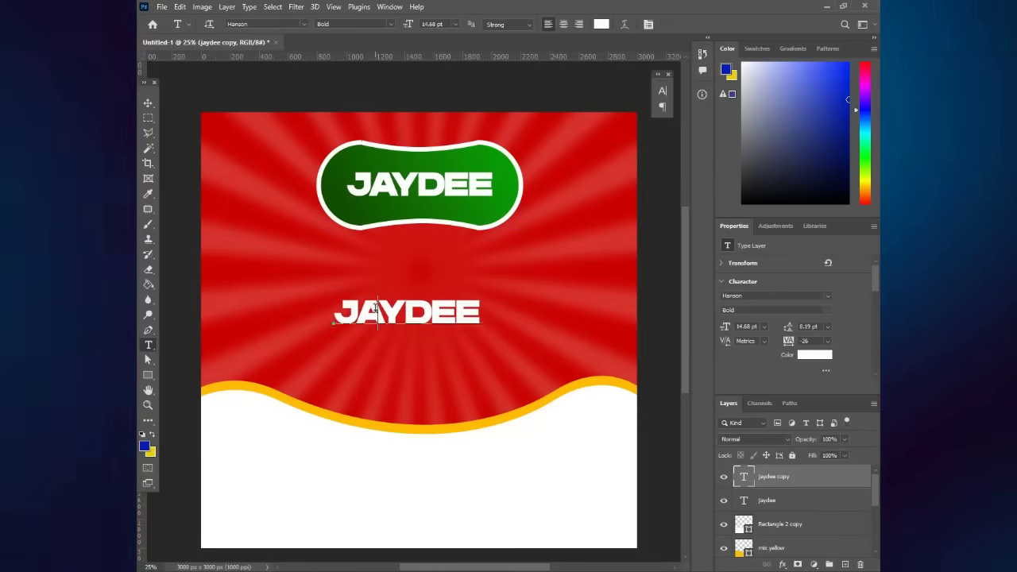
{"action": "type", "text": "S"}
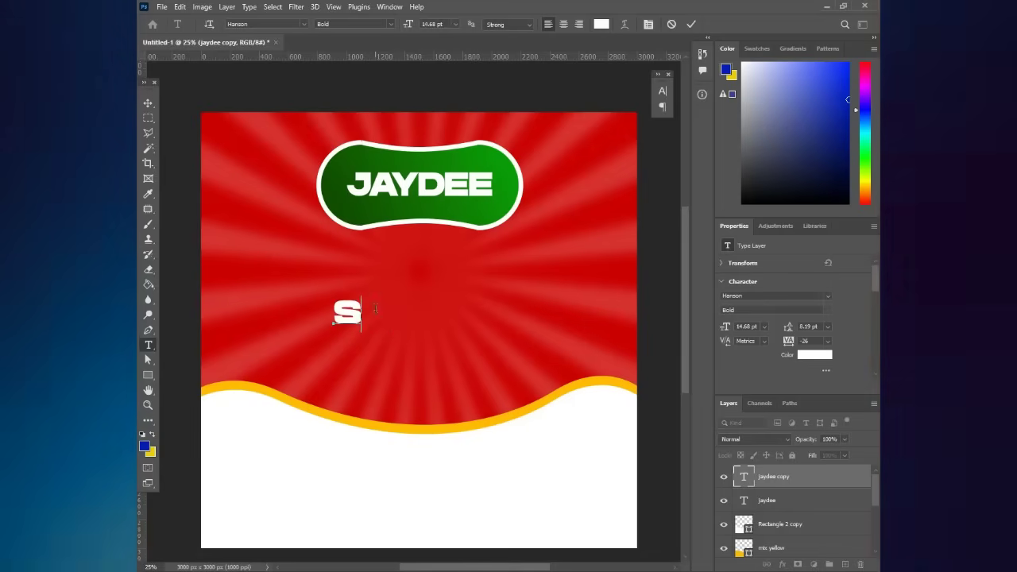
{"action": "type", "text": "OBOLO"}
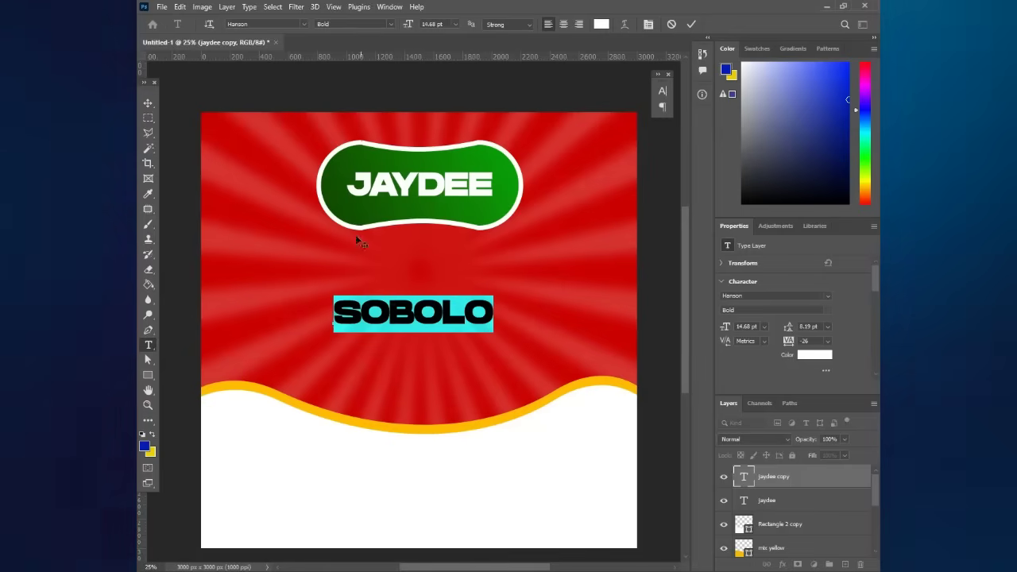
{"action": "left_click", "coordinate": [148, 103]}
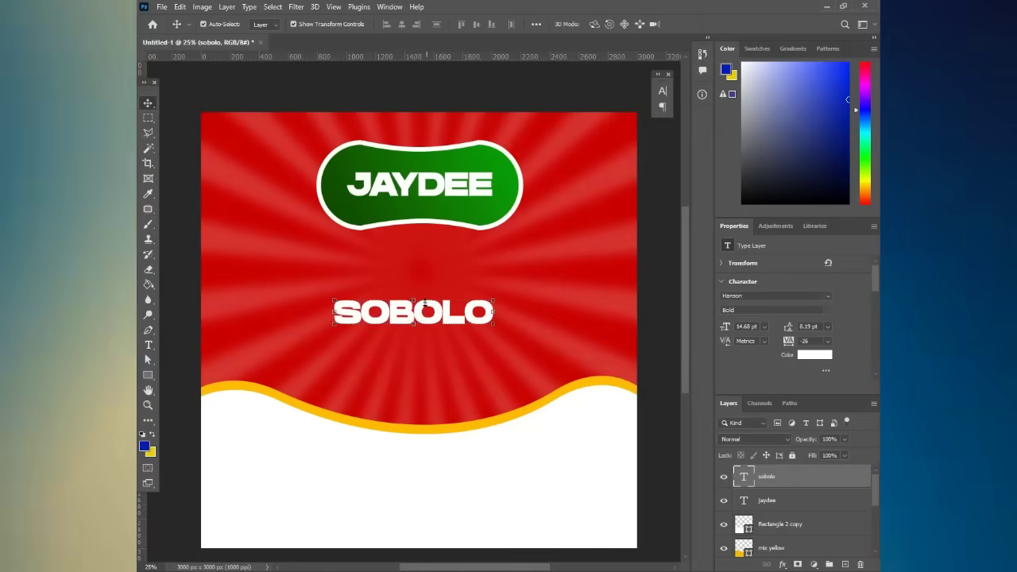
- Enlarge SOBOLO and centre it horizontally under the JAYDEE pill
{"action": "left_click_drag", "start_coordinate": [425, 303], "coordinate": [357, 306]}
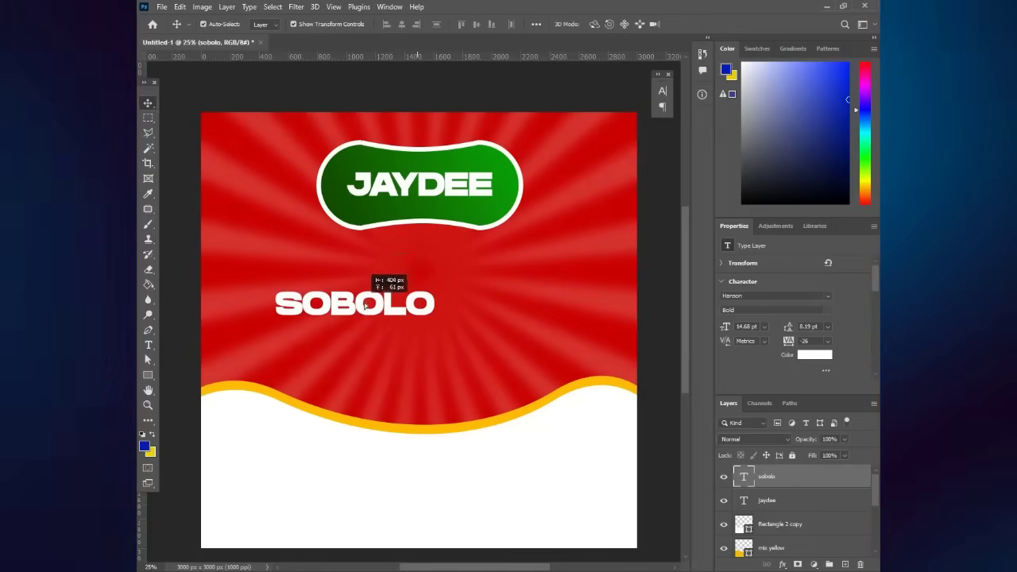
{"action": "key", "text": "ctrl+t"}
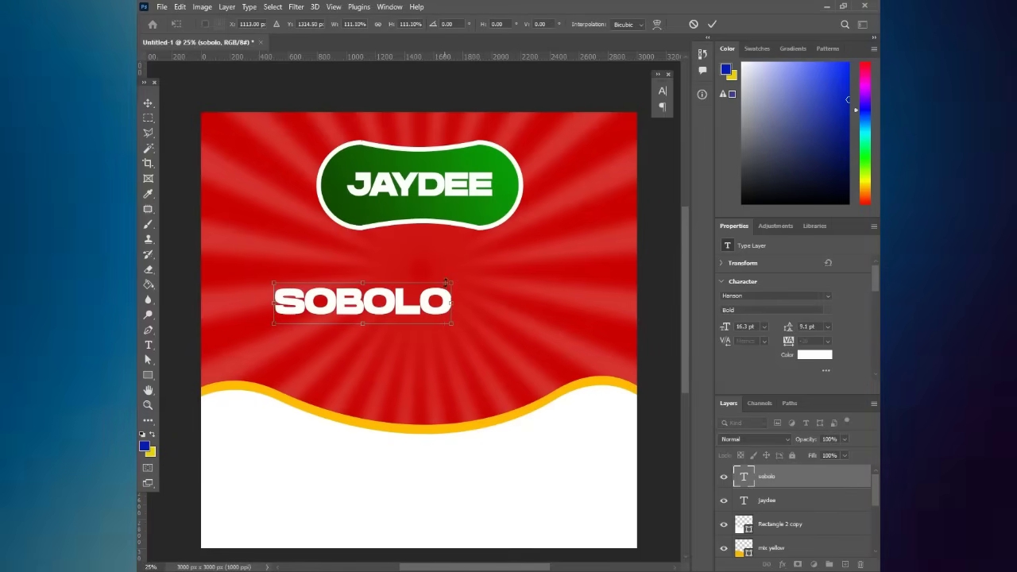
{"action": "left_click_drag", "start_coordinate": [456, 281], "coordinate": [488, 275]}
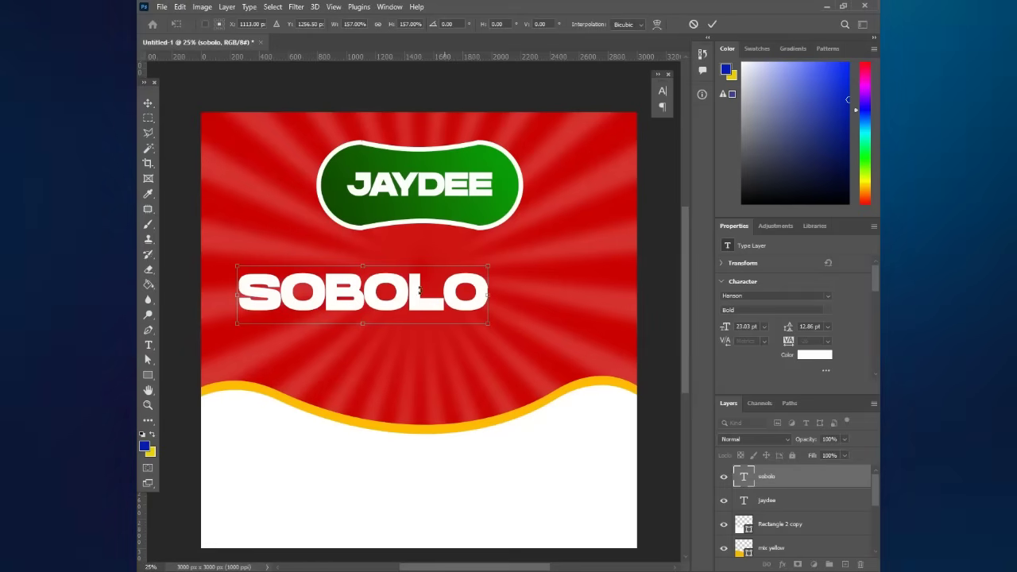
{"action": "key", "text": "Return"}
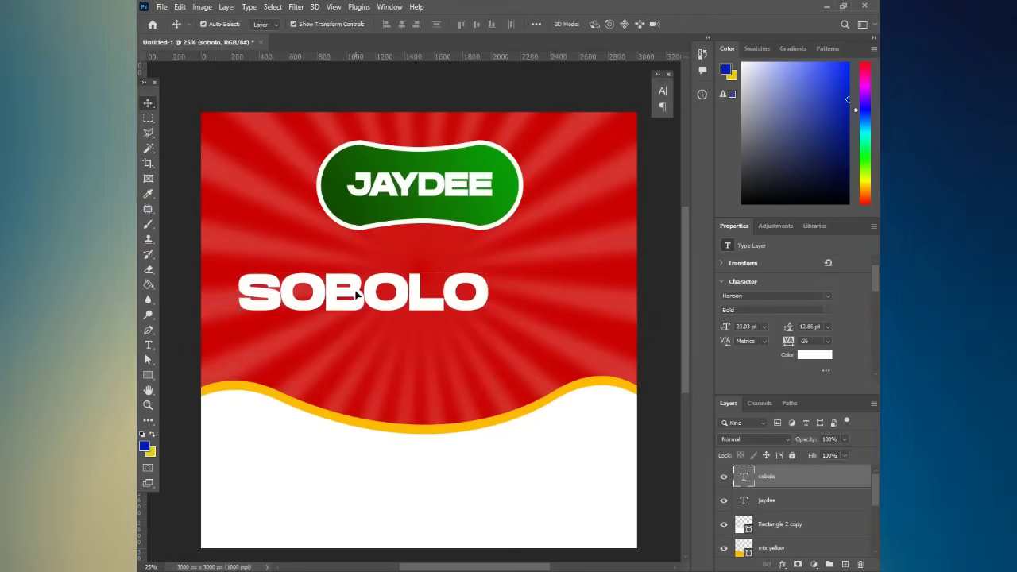
{"action": "left_click_drag", "start_coordinate": [356, 294], "coordinate": [415, 295]}
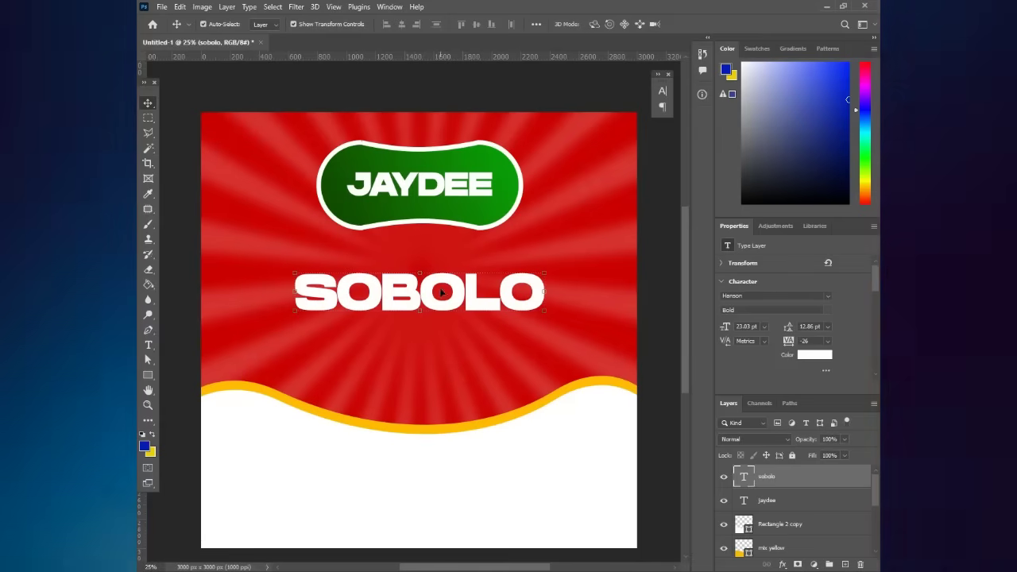
- Stretch SOBOLO to 125% vertical scale in the Character panel
{"action": "left_click", "coordinate": [662, 93]}
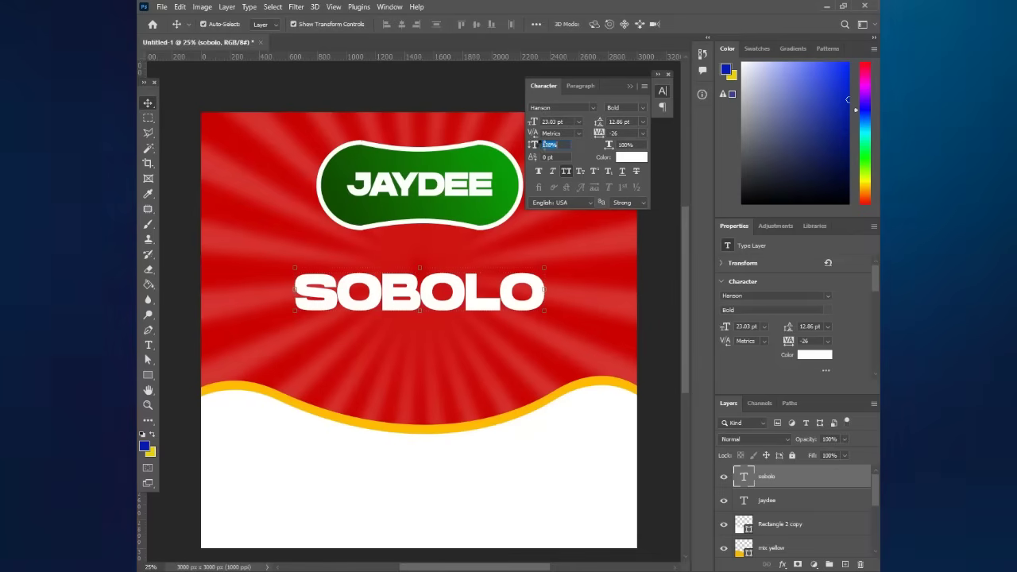
{"action": "left_click_drag", "start_coordinate": [544, 146], "coordinate": [549, 145]}
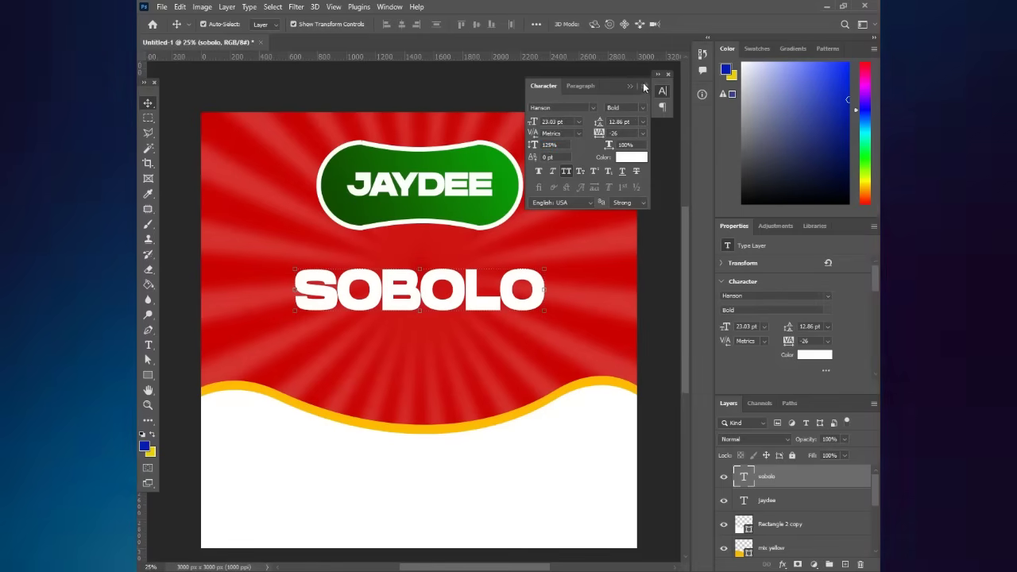
{"action": "left_click", "coordinate": [630, 85]}
{"action": "left_click", "coordinate": [655, 185]}
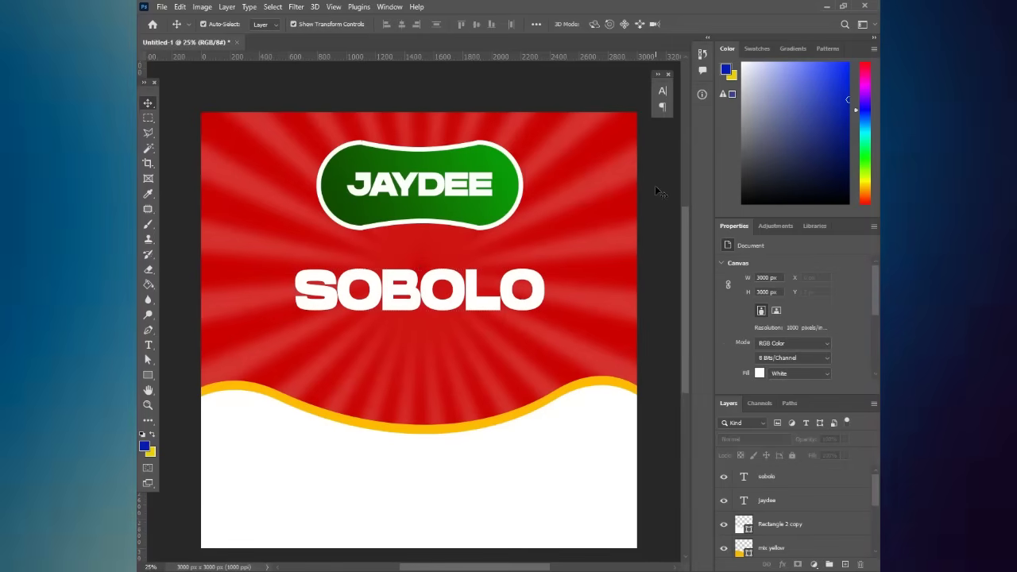
{"action": "left_click", "coordinate": [494, 300]}
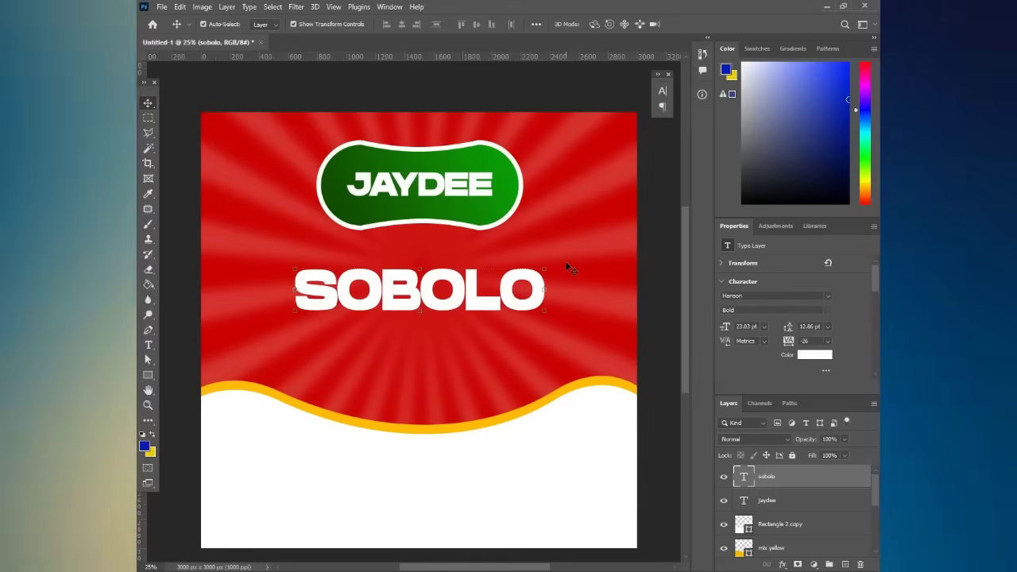
- Place a smaller copy of SOBOLO just beneath the title
{"action": "key", "text": "ctrl"}
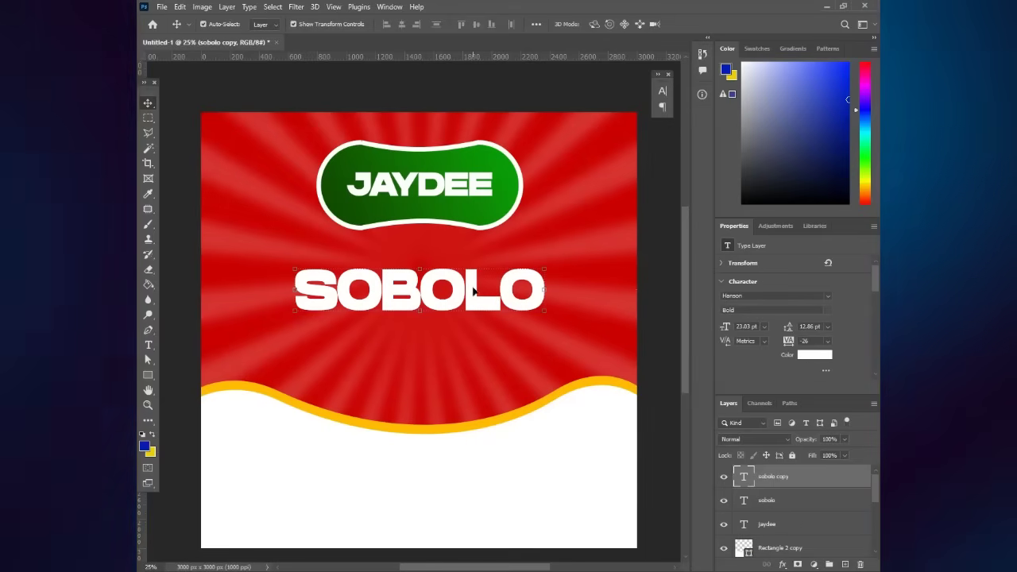
{"action": "left_click_drag", "start_coordinate": [469, 342], "coordinate": [477, 333]}
{"action": "key", "text": "ctrl+t"}
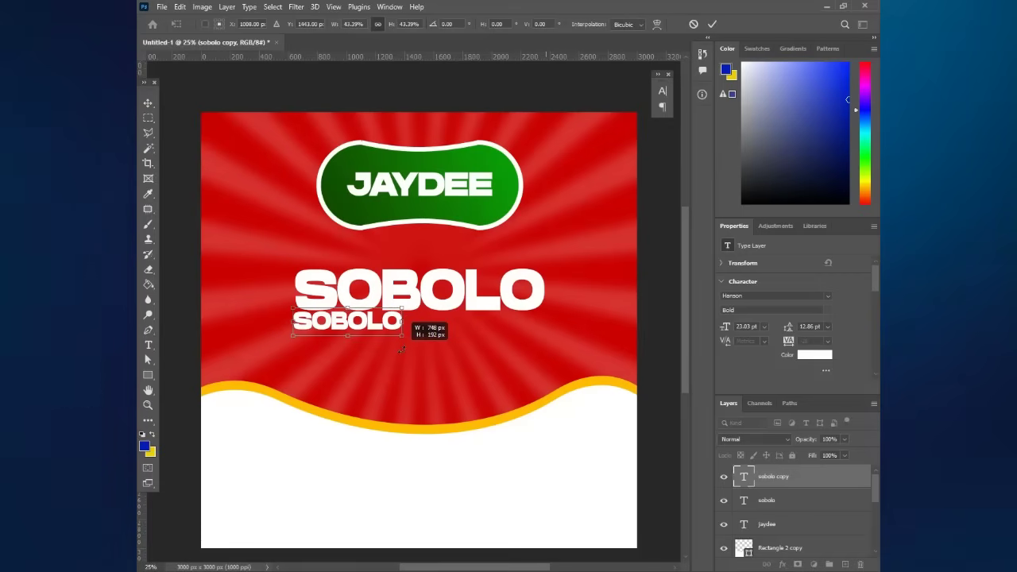
{"action": "key", "text": "Return"}
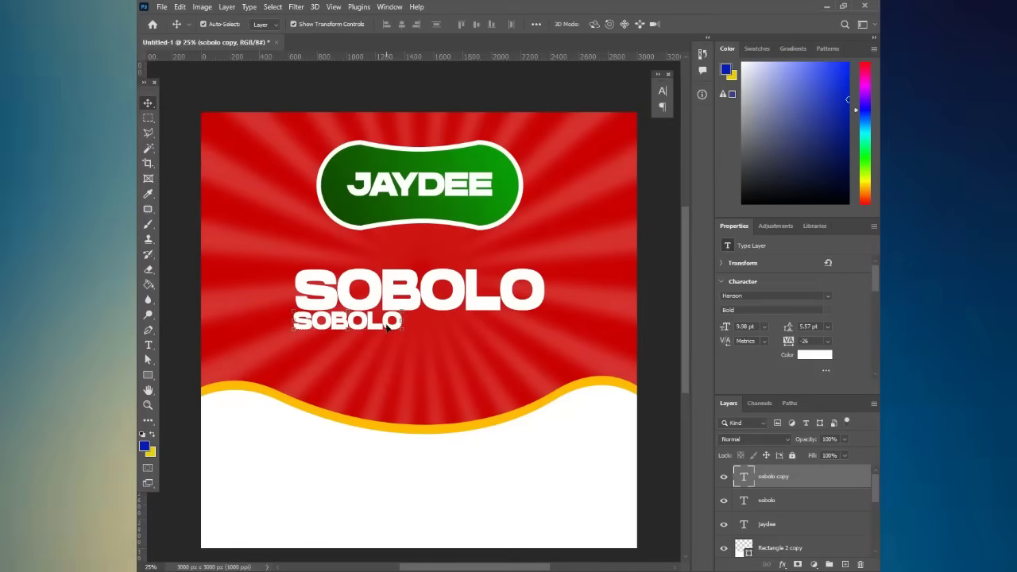
{"action": "left_click_drag", "start_coordinate": [387, 324], "coordinate": [390, 333]}
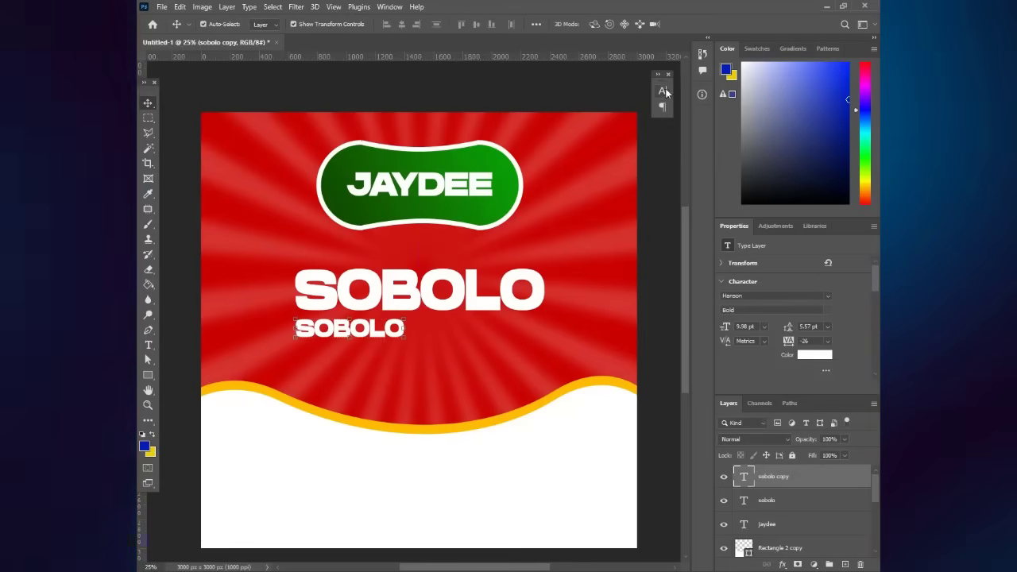
- Change the copy's font to Montserrat Bold
{"action": "left_click", "coordinate": [663, 93]}
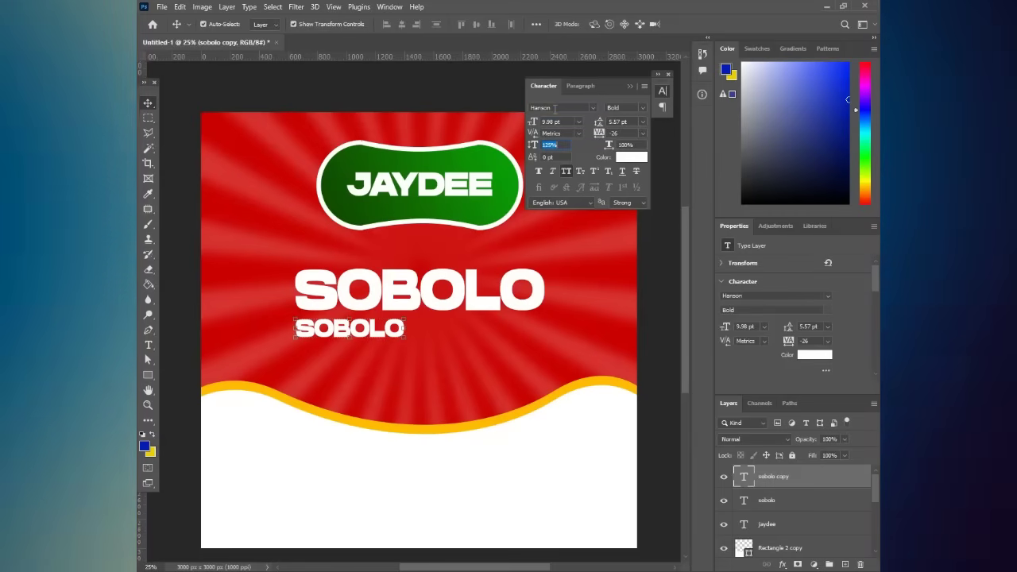
{"action": "type", "text": "monm"}
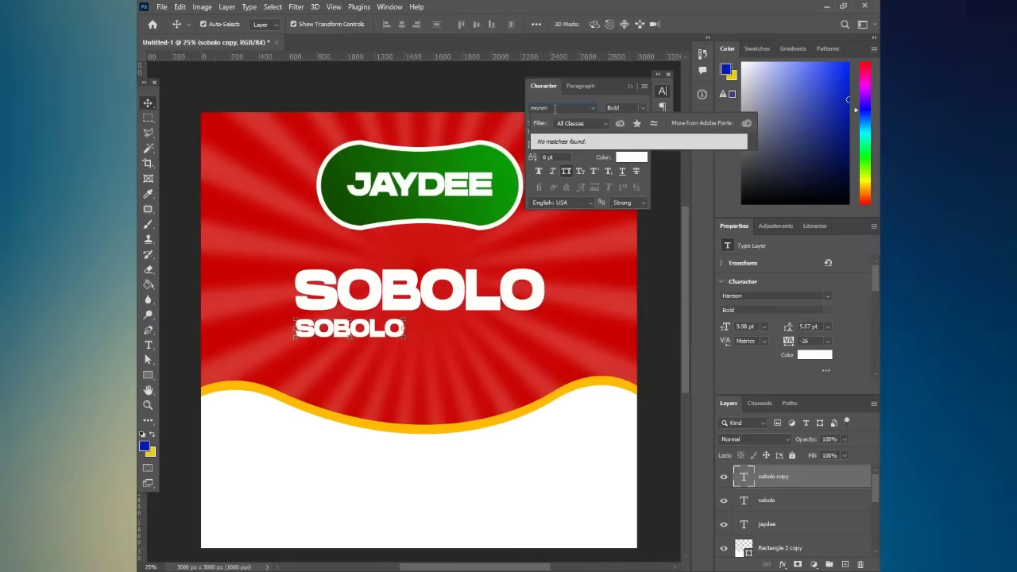
{"action": "type", "text": "nt"}
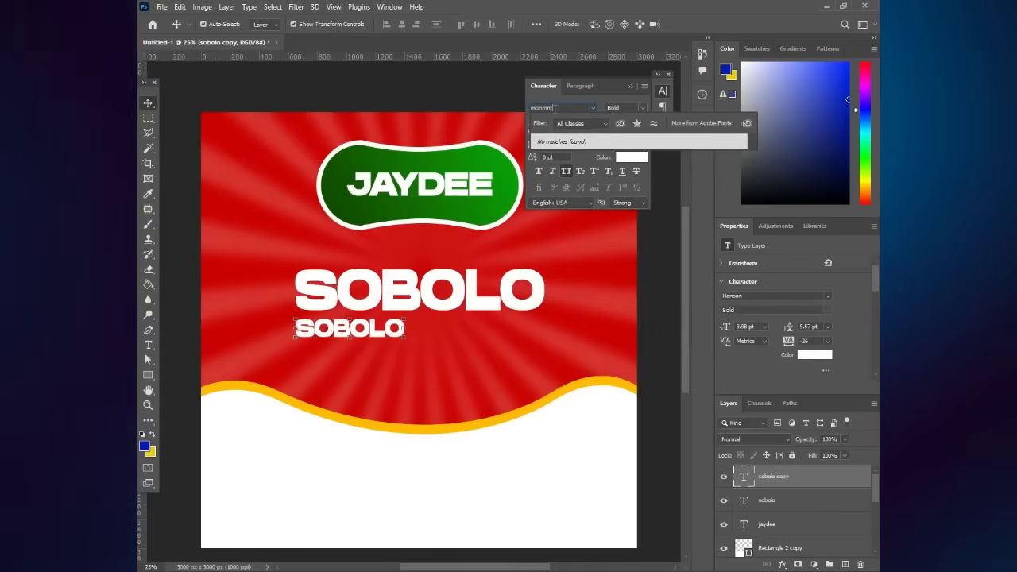
{"action": "key", "text": "BackSpace"}
{"action": "key", "text": "BackSpace"}
{"action": "type", "text": "nt"}
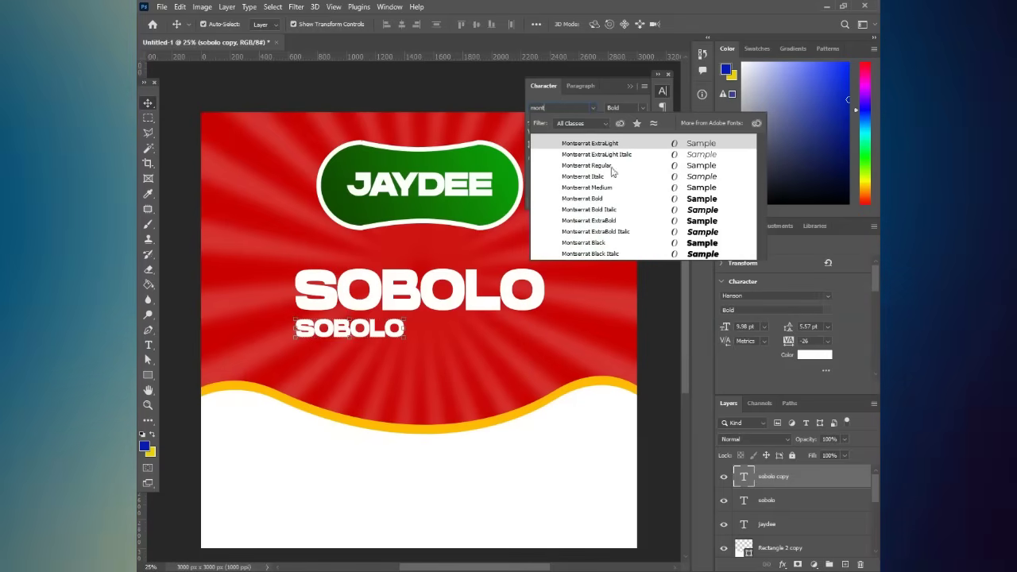
{"action": "left_click", "coordinate": [707, 200]}
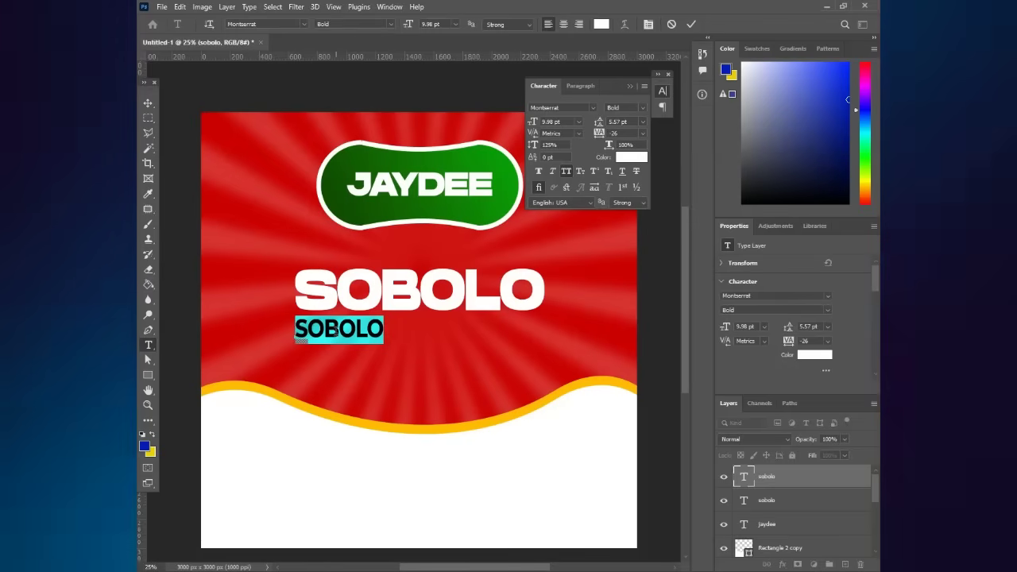
- Retype the copy as HIBISCUS DRINK and stretch it to SOBOLO's width
{"action": "type", "text": "HI"}
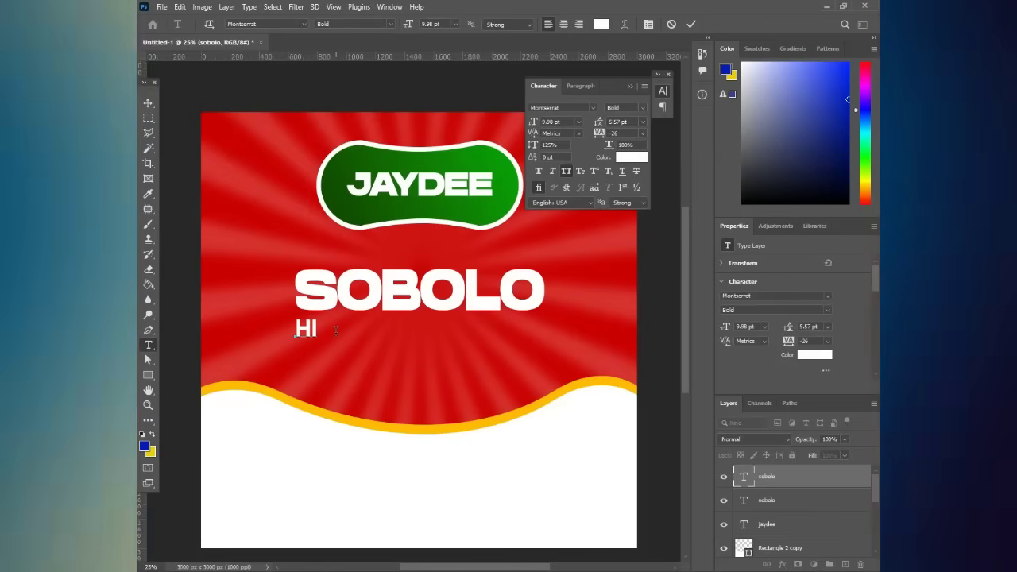
{"action": "type", "text": "BIS"}
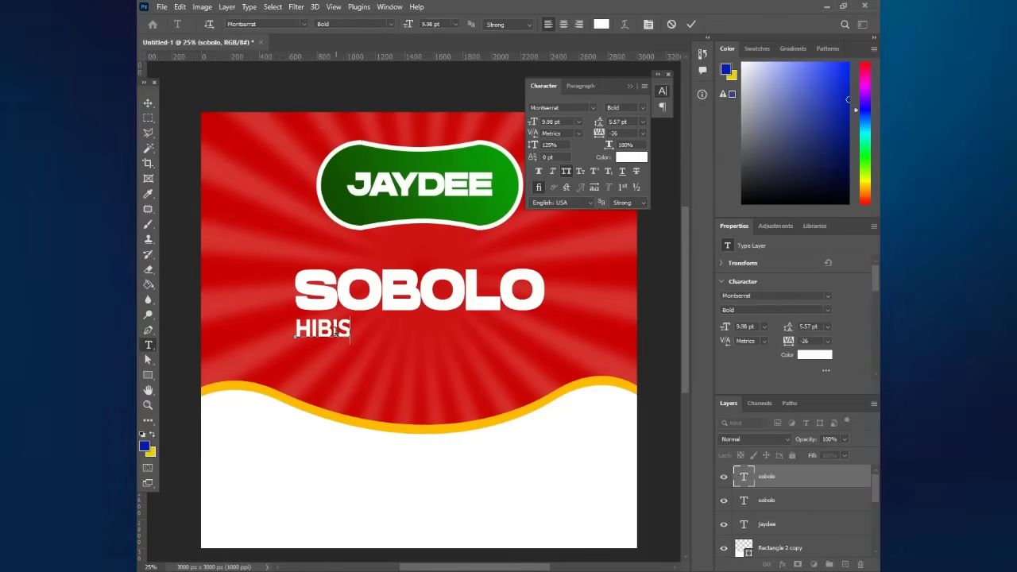
{"action": "type", "text": "CO"}
{"action": "key", "text": "BackSpace"}
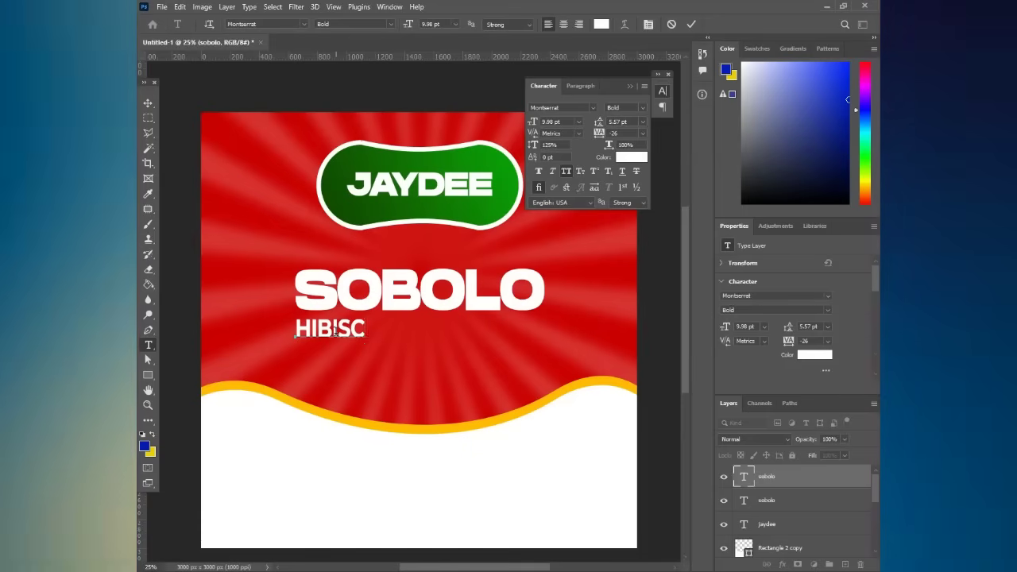
{"action": "type", "text": "US"}
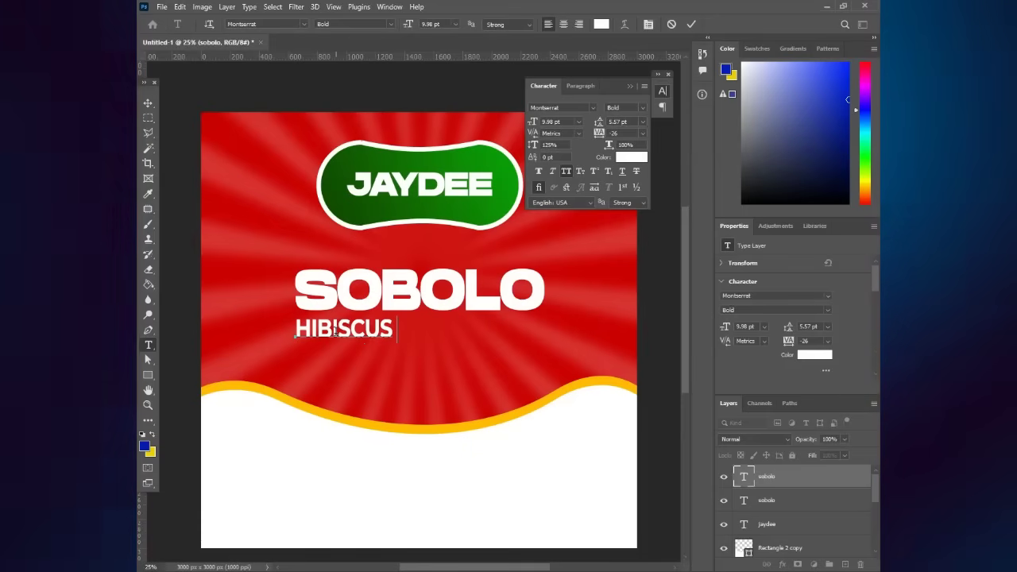
{"action": "type", "text": " B"}
{"action": "key", "text": "BackSpace"}
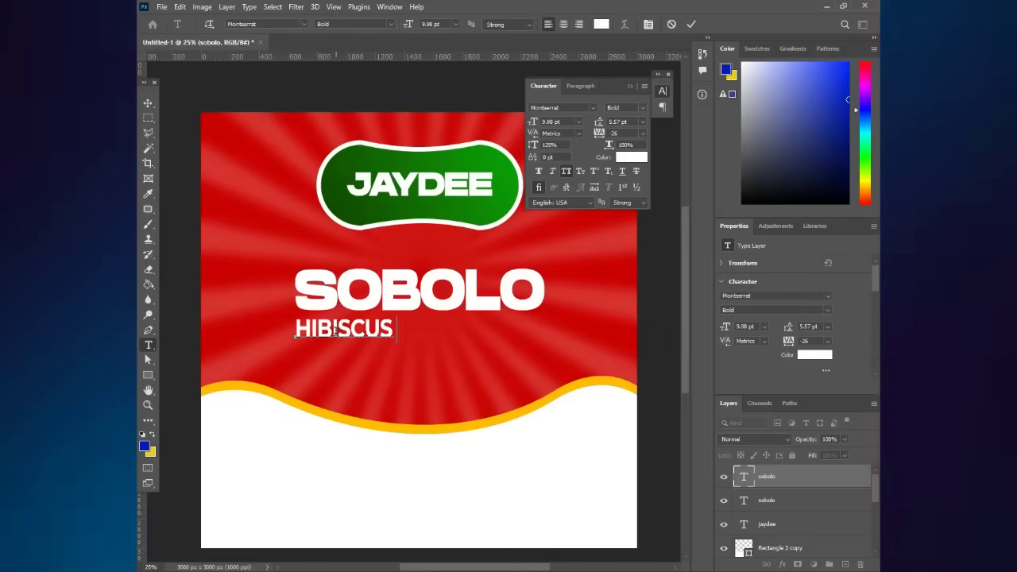
{"action": "type", "text": "DRINK"}
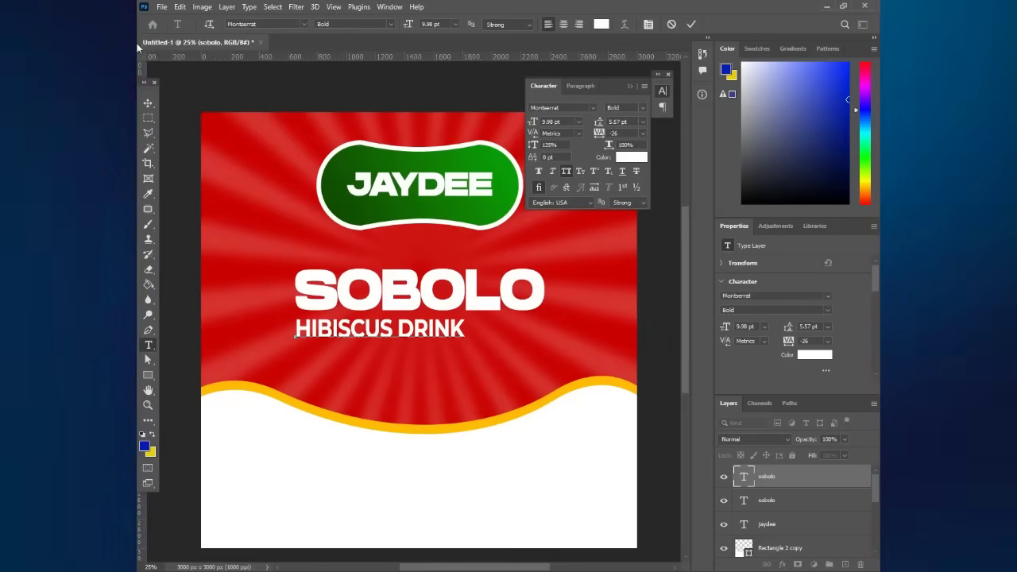
{"action": "key", "text": "ctrl+Return"}
{"action": "key", "text": "ctrl+t"}
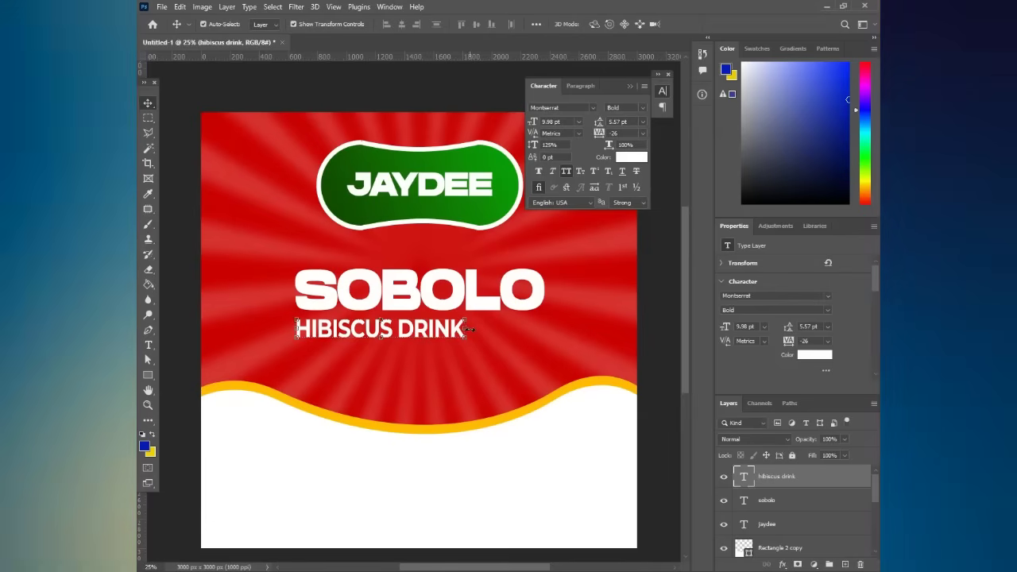
{"action": "left_click_drag", "start_coordinate": [467, 329], "coordinate": [548, 319]}
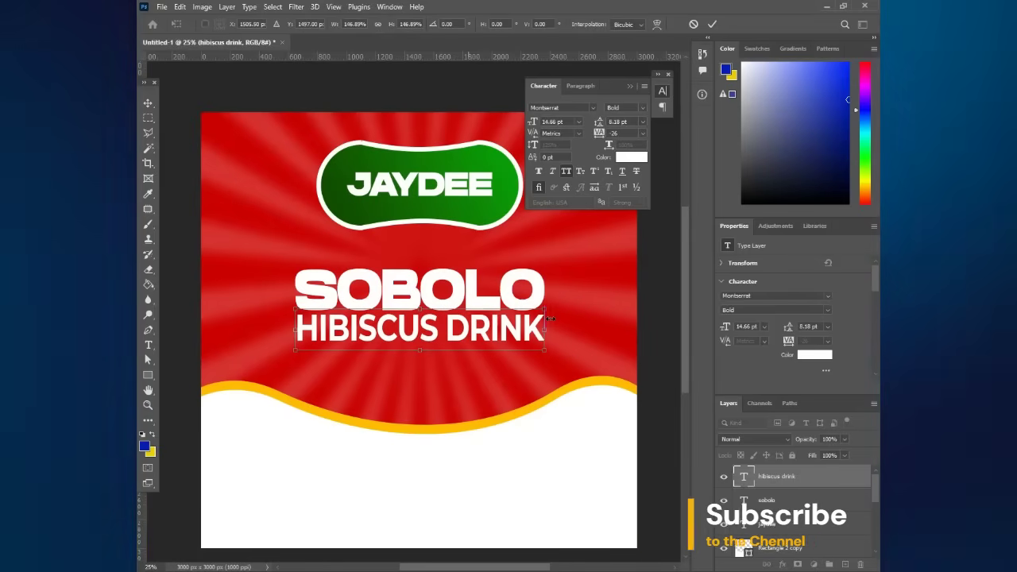
{"action": "key", "text": "Return"}
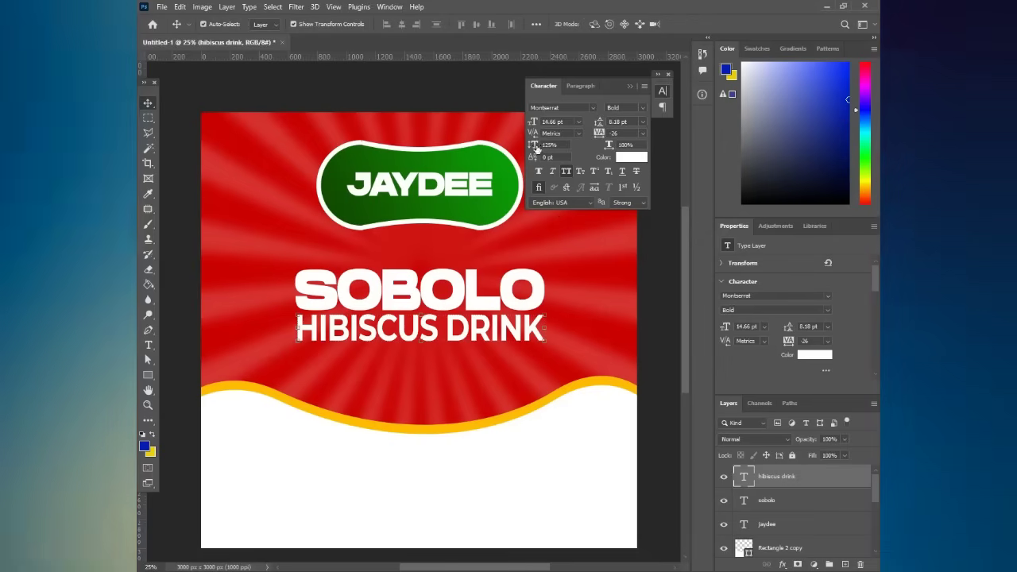
- Set the HIBISCUS DRINK vertical scale to 109%
{"action": "left_click_drag", "start_coordinate": [537, 150], "coordinate": [550, 151]}
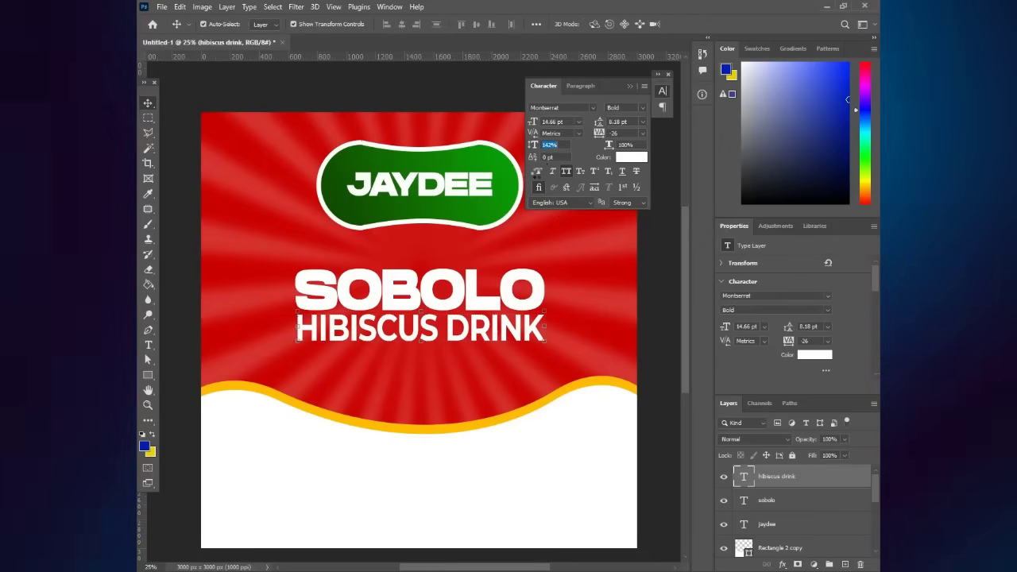
{"action": "type", "text": "121"}
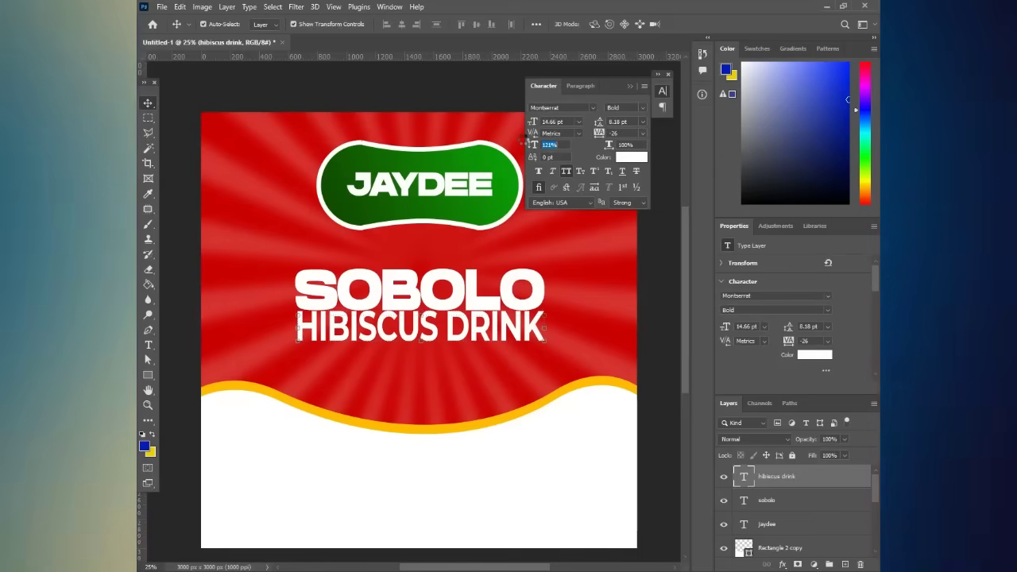
{"action": "key", "text": "Return"}
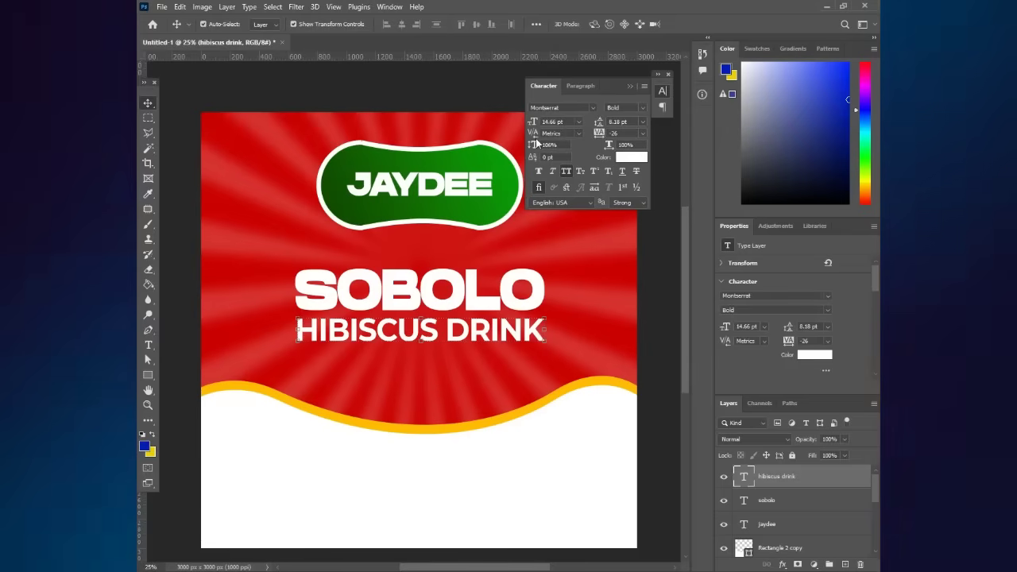
{"action": "left_click", "coordinate": [535, 143]}
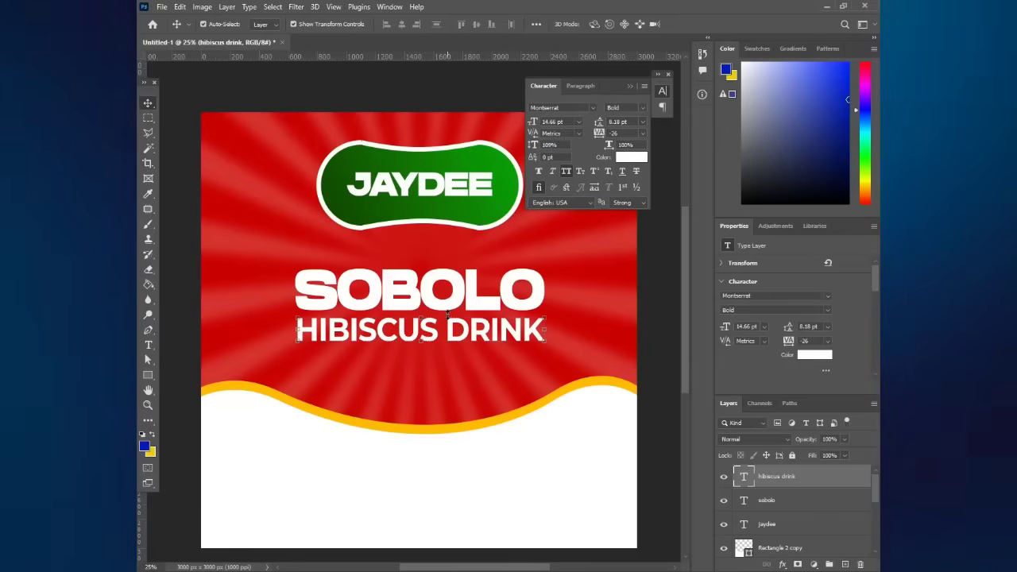
{"action": "key", "text": "Return"}
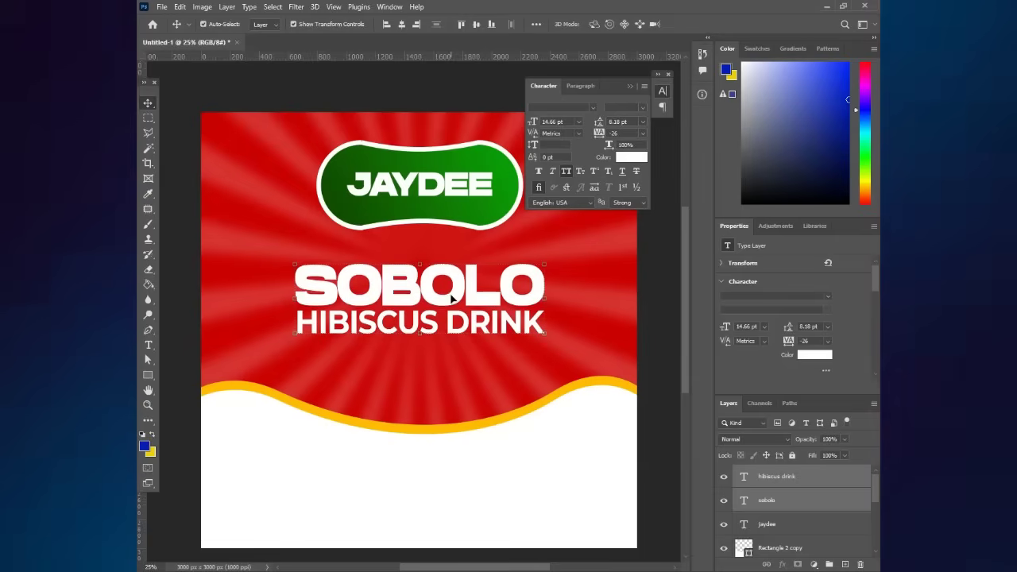
{"action": "left_click", "coordinate": [451, 333]}
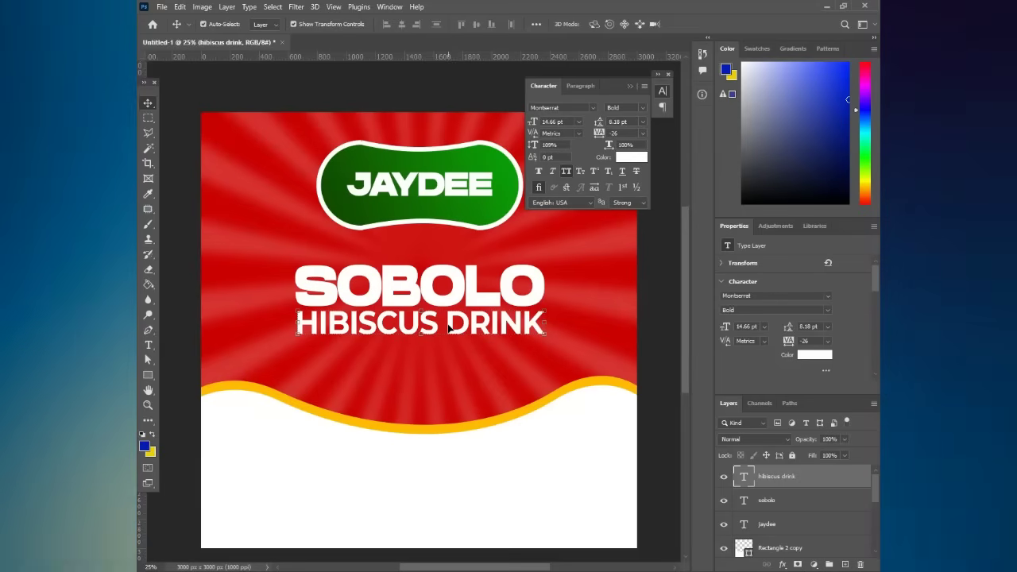
{"action": "key", "text": "ctrl"}
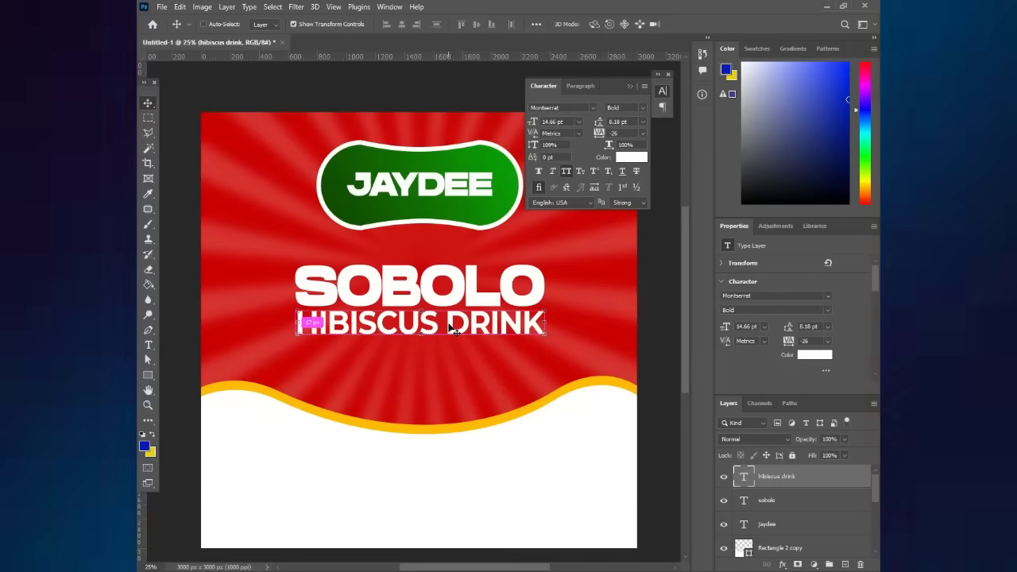
- Duplicate HIBISCUS DRINK at about 65% above SOBOLO and retype it as SPECIAL
{"action": "key", "text": "ctrl+j"}
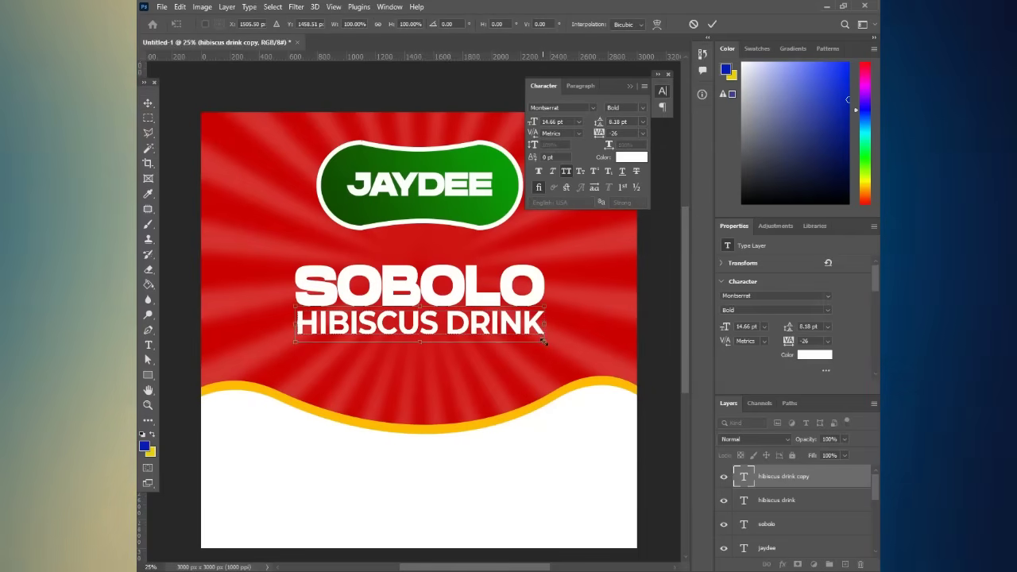
{"action": "left_click_drag", "start_coordinate": [543, 336], "coordinate": [443, 344]}
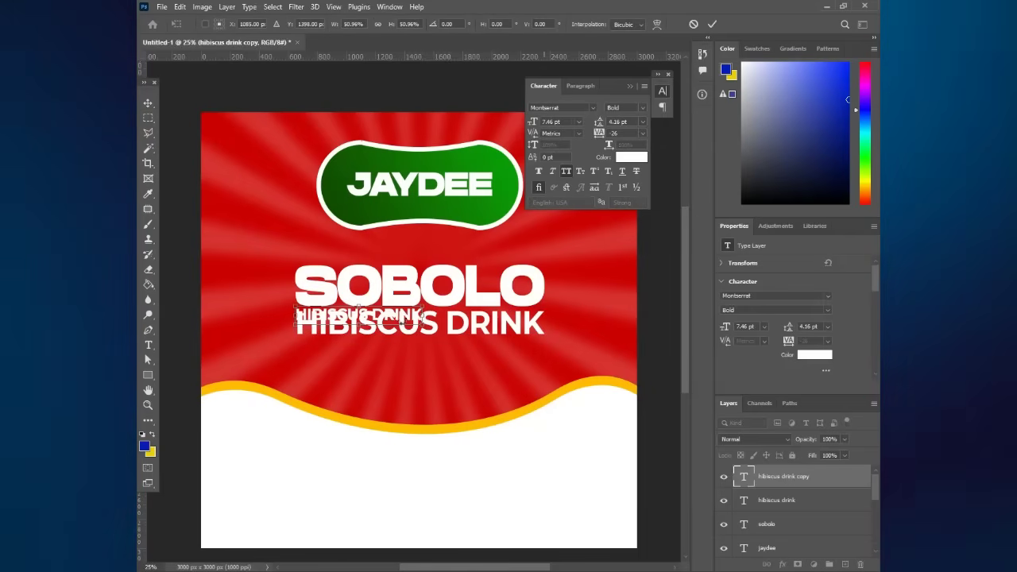
{"action": "left_click_drag", "start_coordinate": [387, 324], "coordinate": [447, 254]}
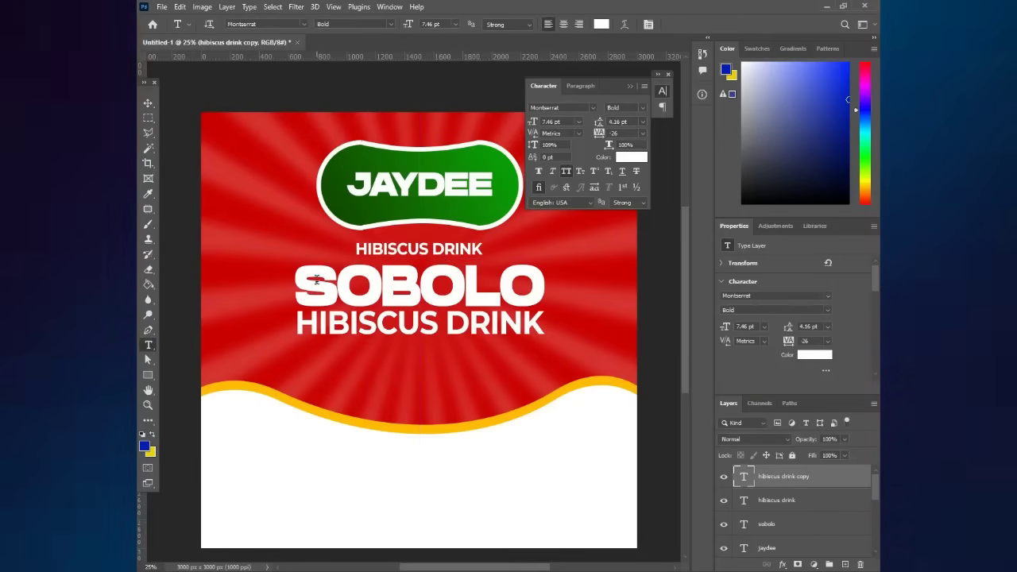
{"action": "triple_click", "coordinate": [359, 250]}
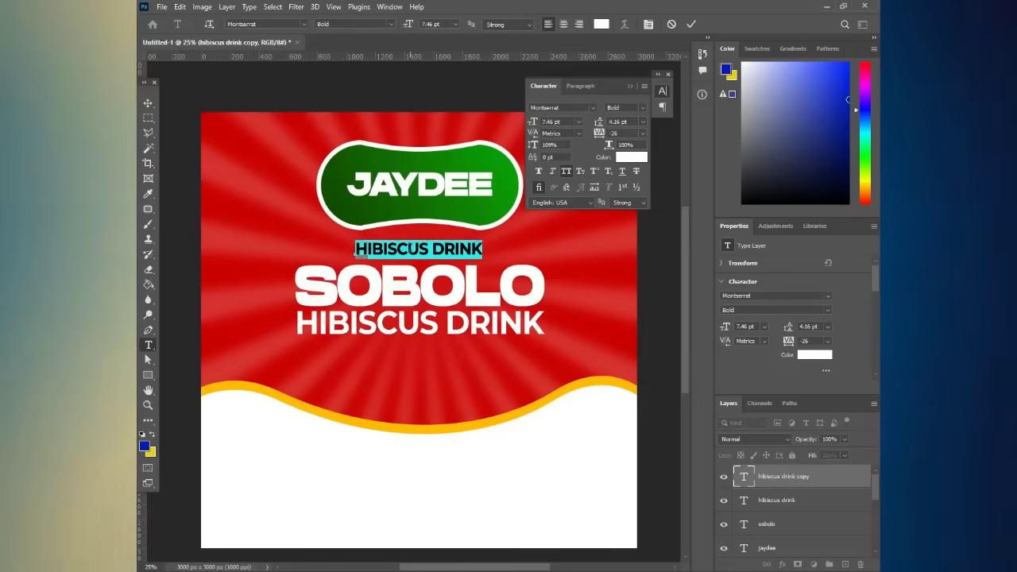
{"action": "type", "text": "sp"}
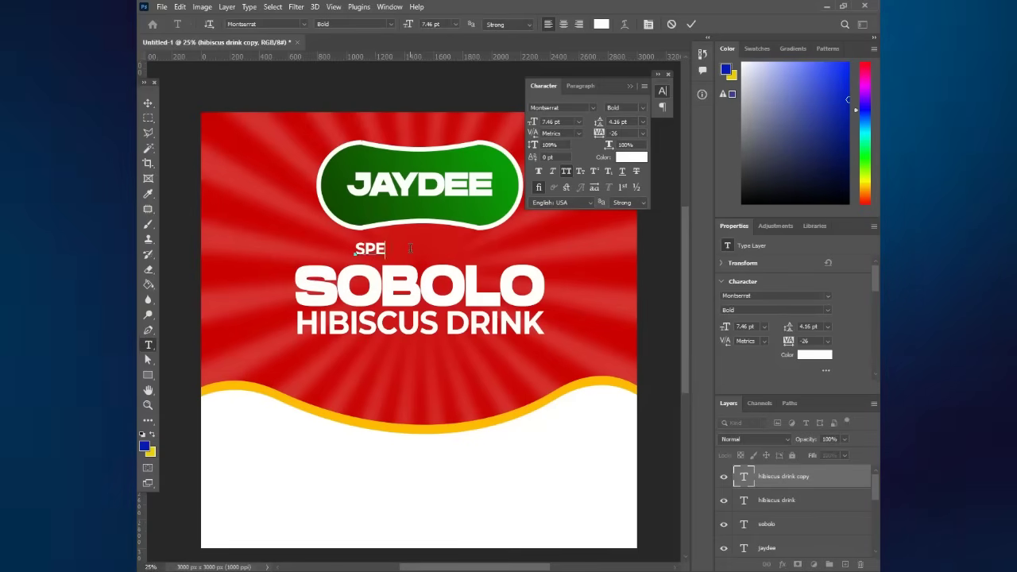
{"action": "type", "text": "ecial"}
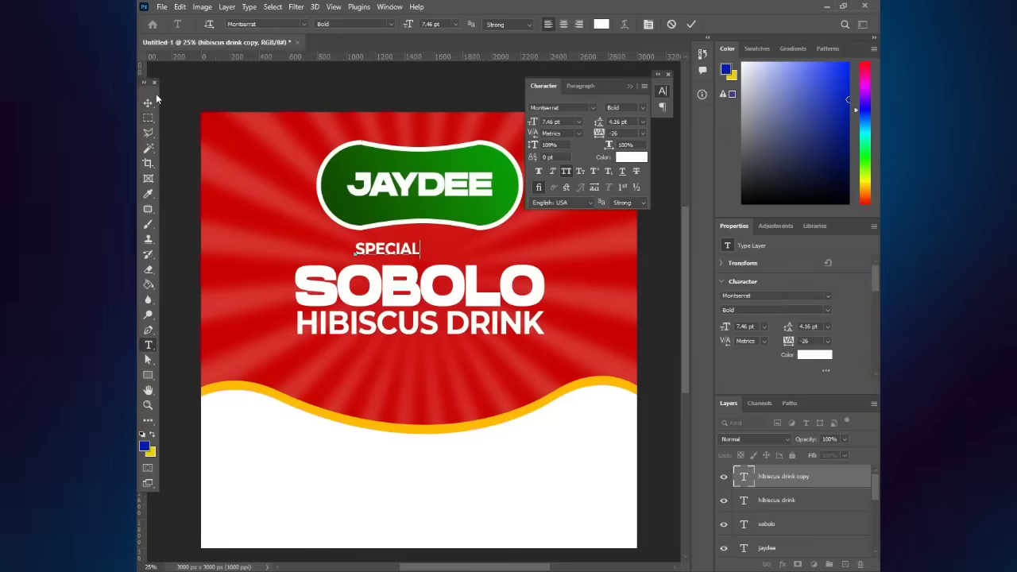
{"action": "left_click", "coordinate": [149, 105]}
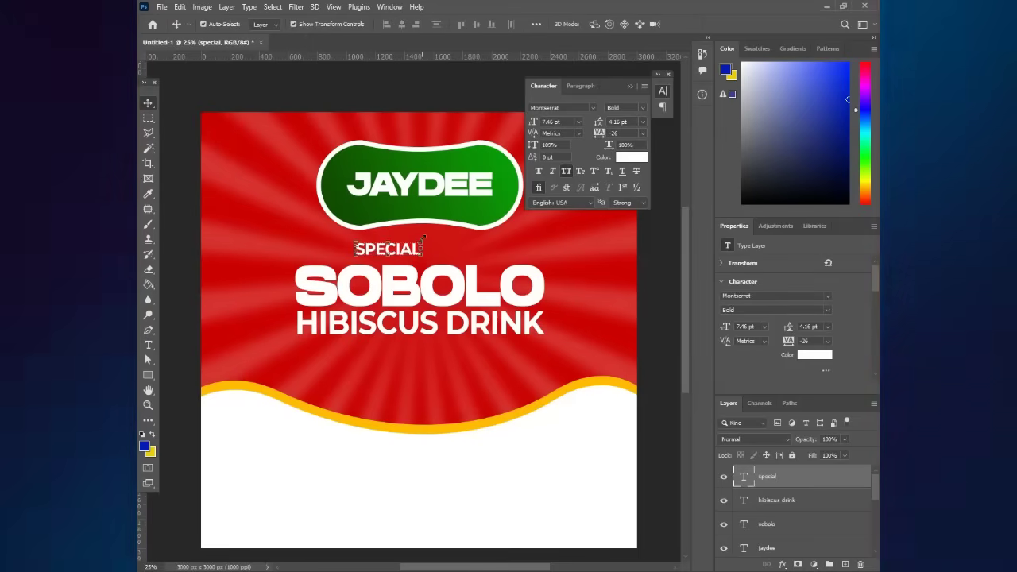
- Enlarge SPECIAL slightly and nudge it up above SOBOLO
{"action": "key", "text": "ctrl+t"}
{"action": "left_click_drag", "start_coordinate": [423, 242], "coordinate": [459, 236]}
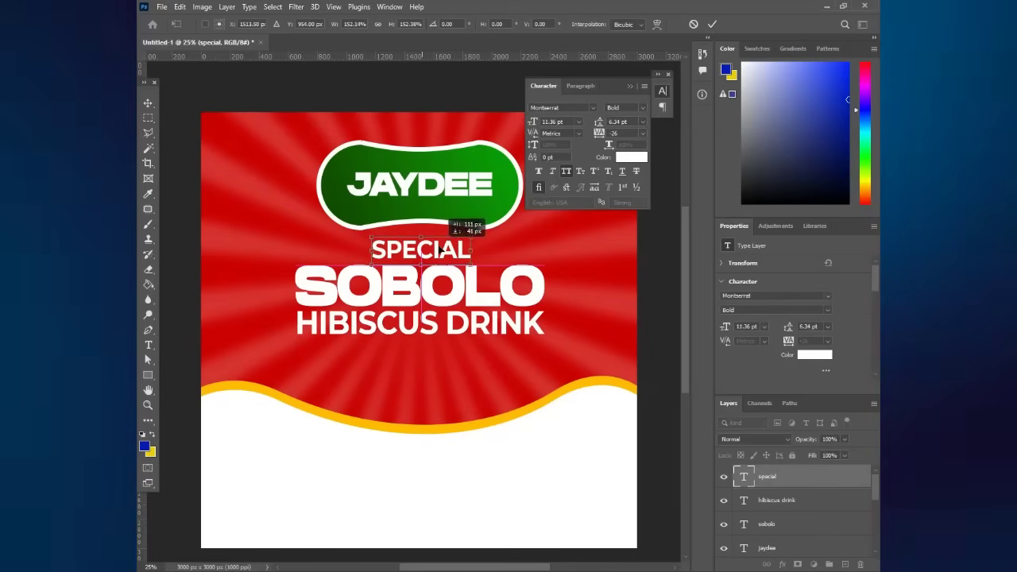
{"action": "key", "text": "Return"}
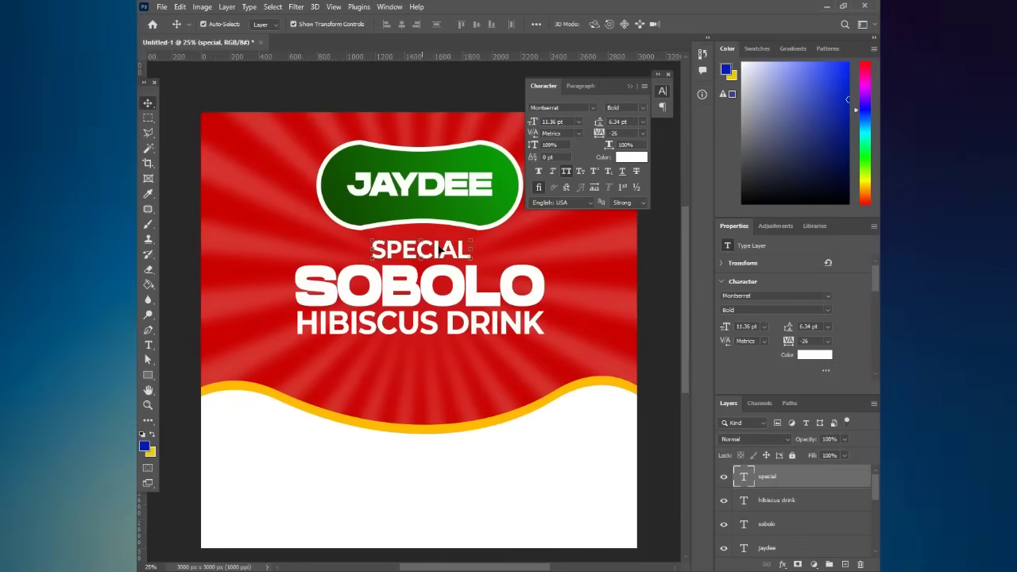
{"action": "key", "text": "shift+Up"}
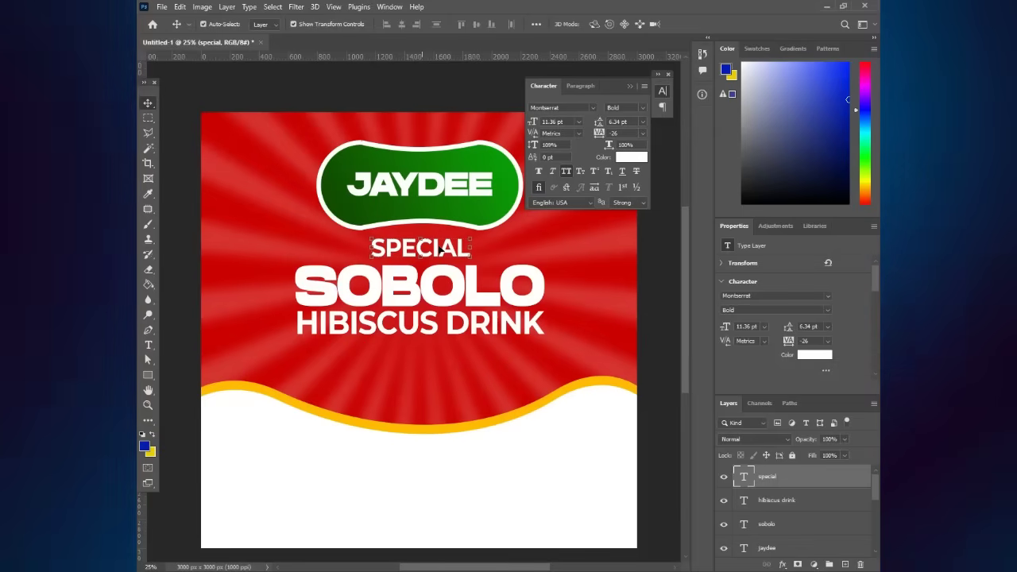
{"action": "left_click", "coordinate": [668, 350]}
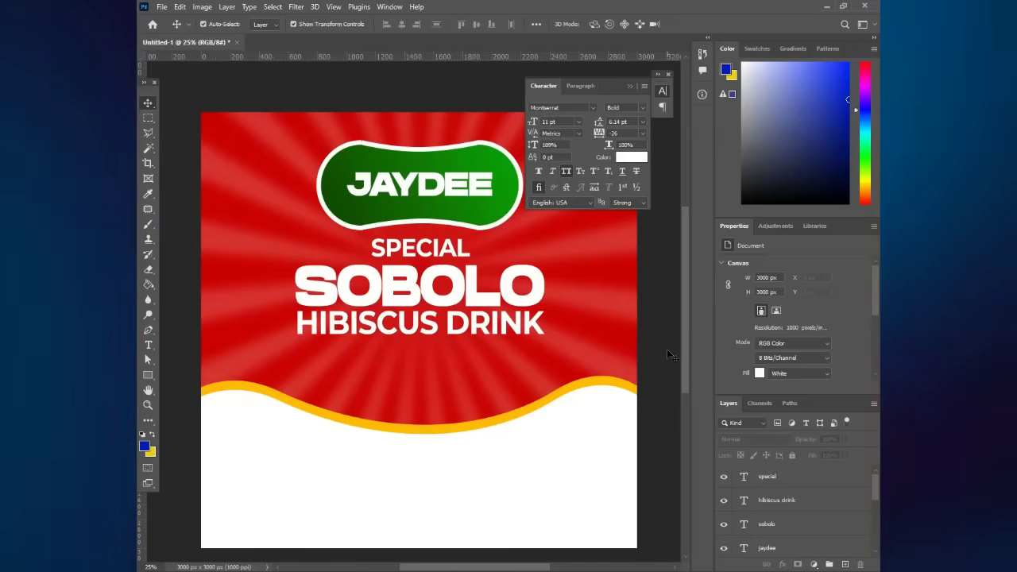
- Nudge JAYDEE down slightly inside the green pill
{"action": "scroll", "coordinate": [520, 360], "scroll_direction": "down", "scroll_amount": 3}
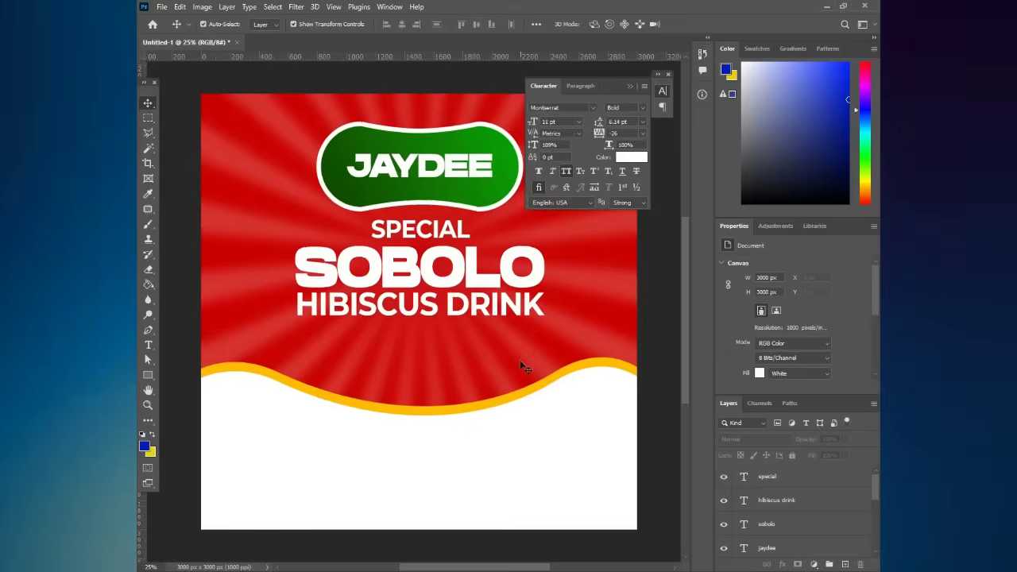
{"action": "scroll", "coordinate": [520, 360], "scroll_direction": "up", "scroll_amount": 3}
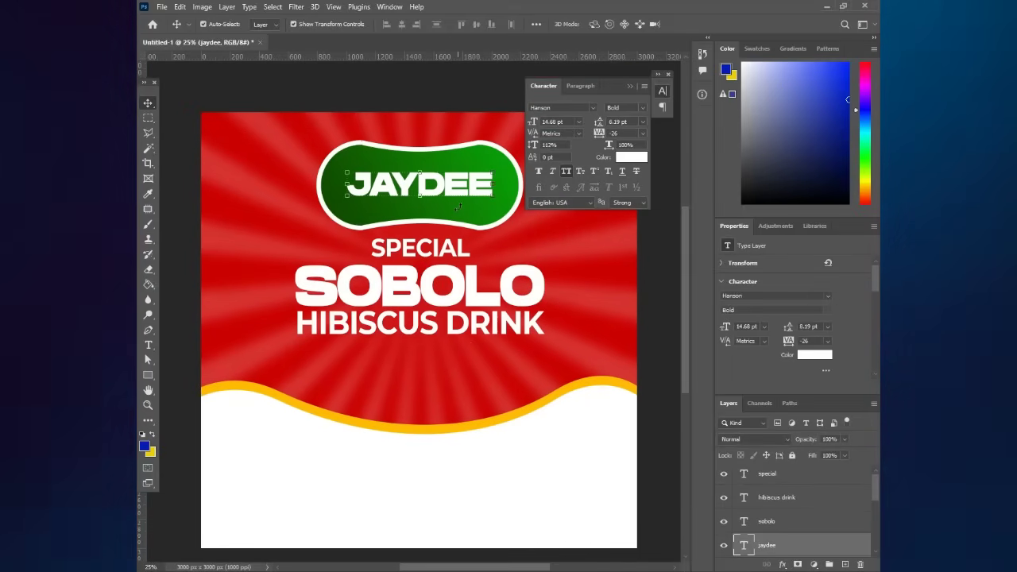
{"action": "key", "text": "shift+Down"}
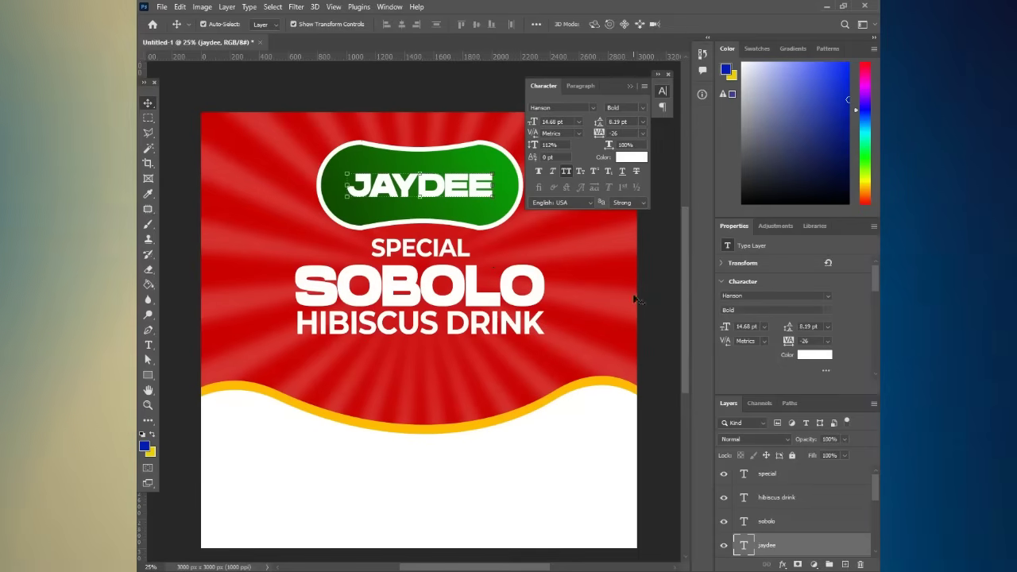
{"action": "left_click", "coordinate": [666, 308]}
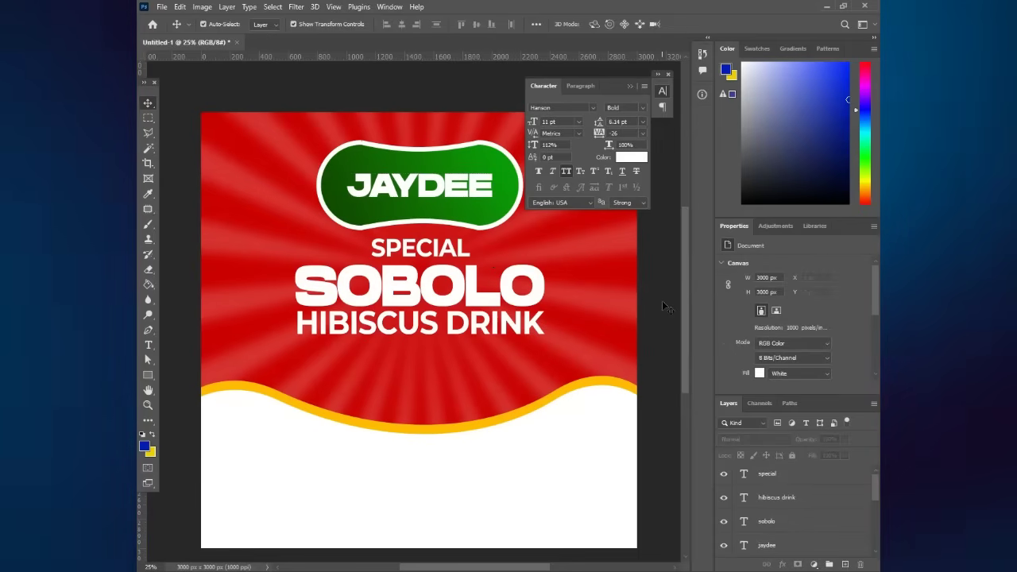
- Draw a tall rectangle over the wave, widen it slightly and round it into a pill
{"action": "left_click", "coordinate": [148, 374]}
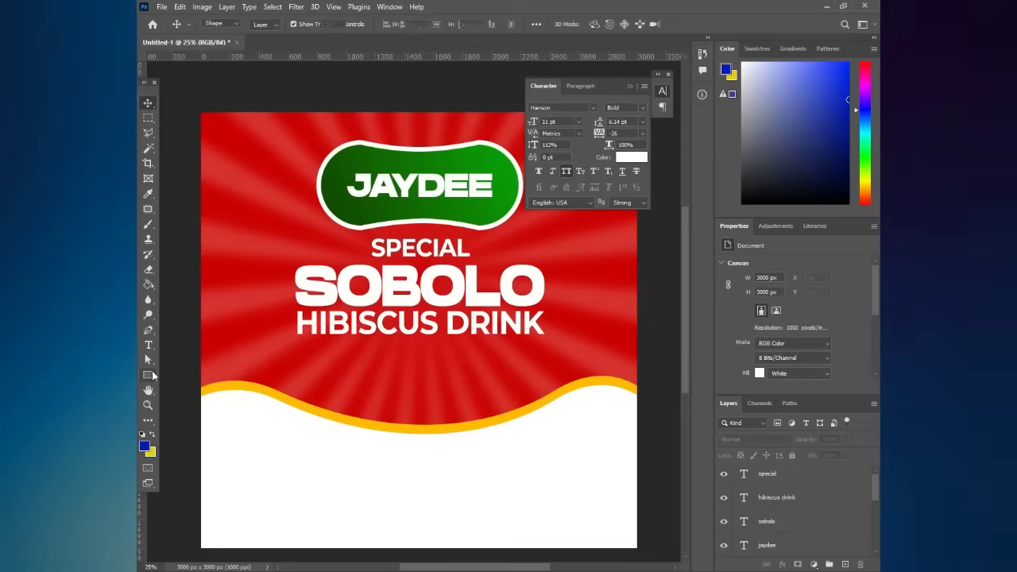
{"action": "left_click_drag", "start_coordinate": [544, 367], "coordinate": [546, 377]}
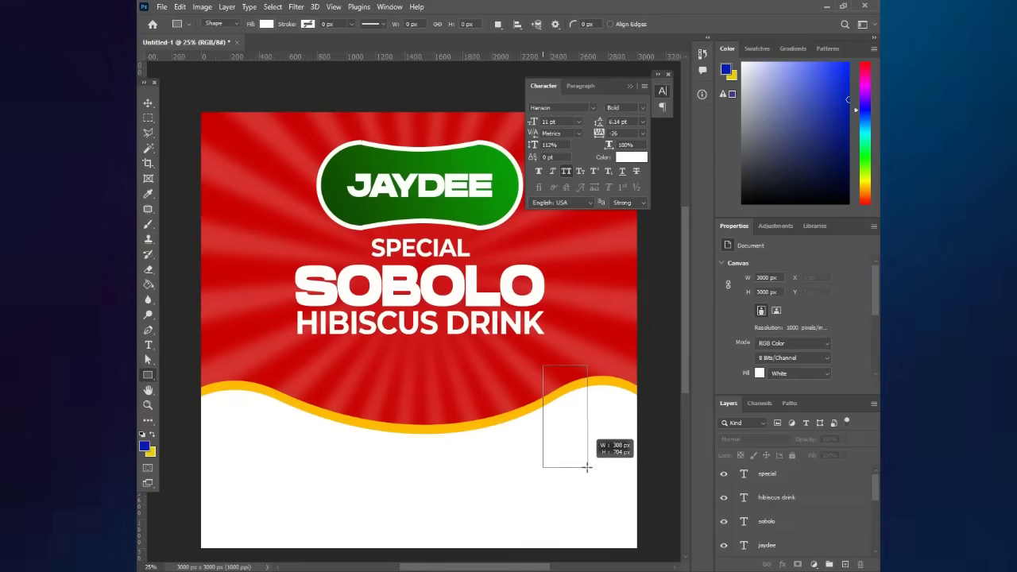
{"action": "left_click_drag", "start_coordinate": [587, 468], "coordinate": [588, 475]}
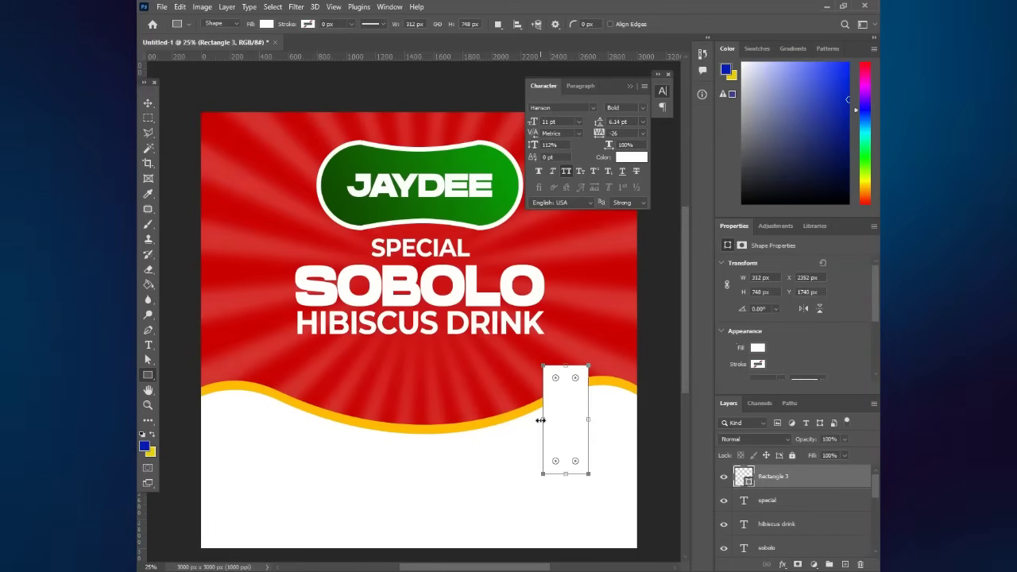
{"action": "left_click_drag", "start_coordinate": [534, 419], "coordinate": [533, 418]}
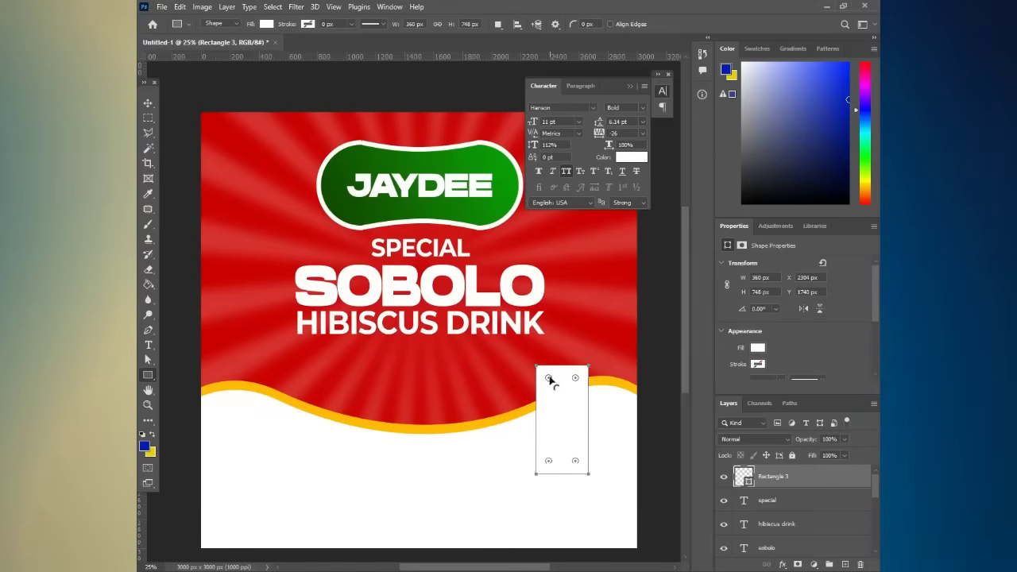
{"action": "left_click_drag", "start_coordinate": [550, 381], "coordinate": [552, 385]}
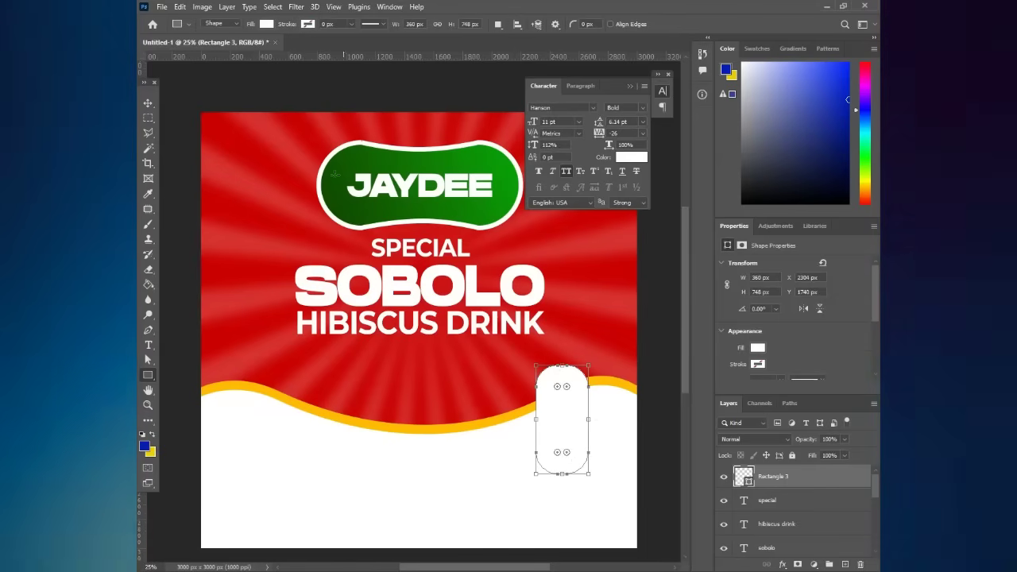
- Fill the pill shape with pale yellow #ffe59f
{"action": "left_click", "coordinate": [267, 24]}
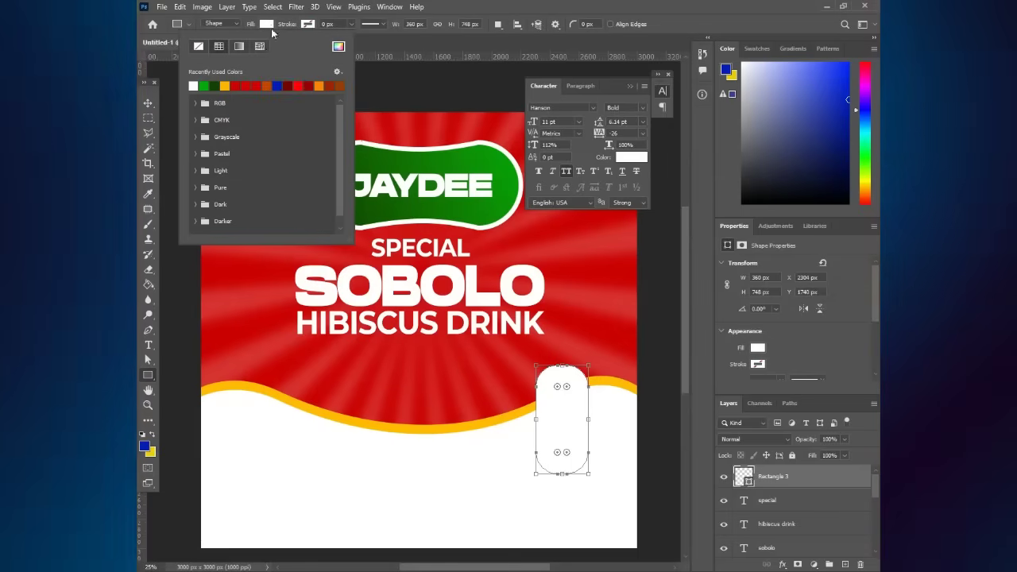
{"action": "left_click", "coordinate": [338, 46]}
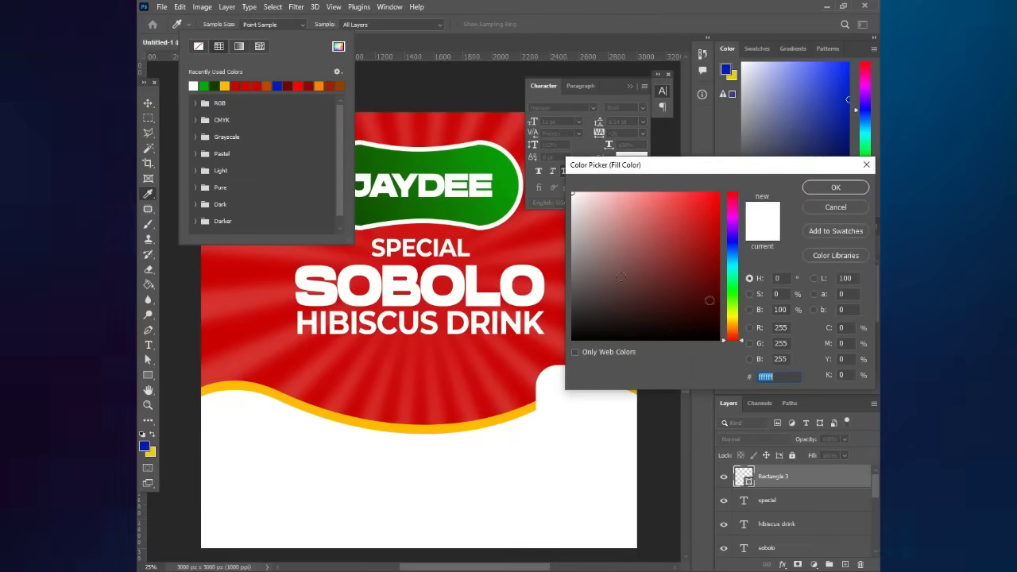
{"action": "left_click", "coordinate": [733, 320]}
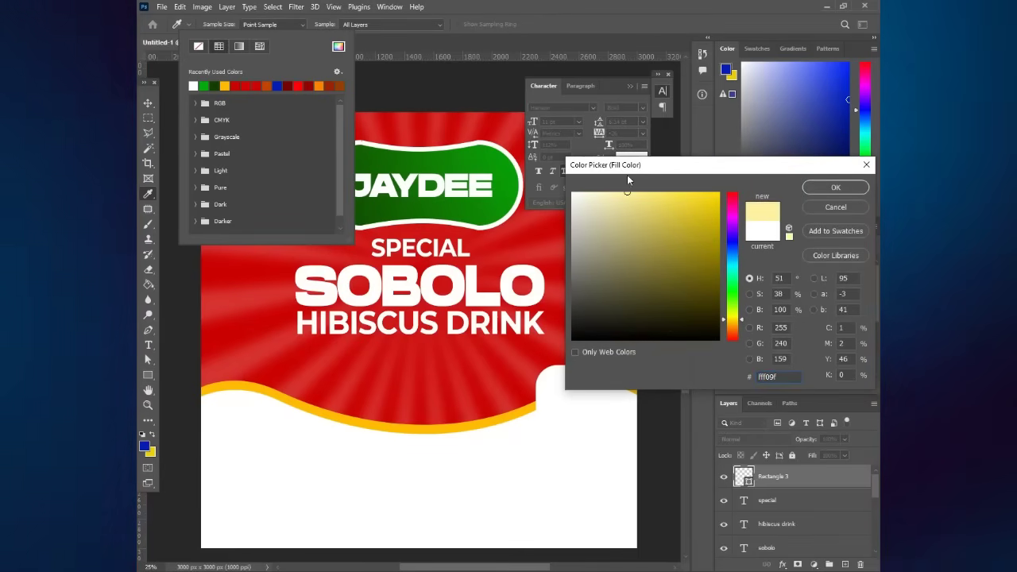
{"action": "left_click", "coordinate": [732, 325]}
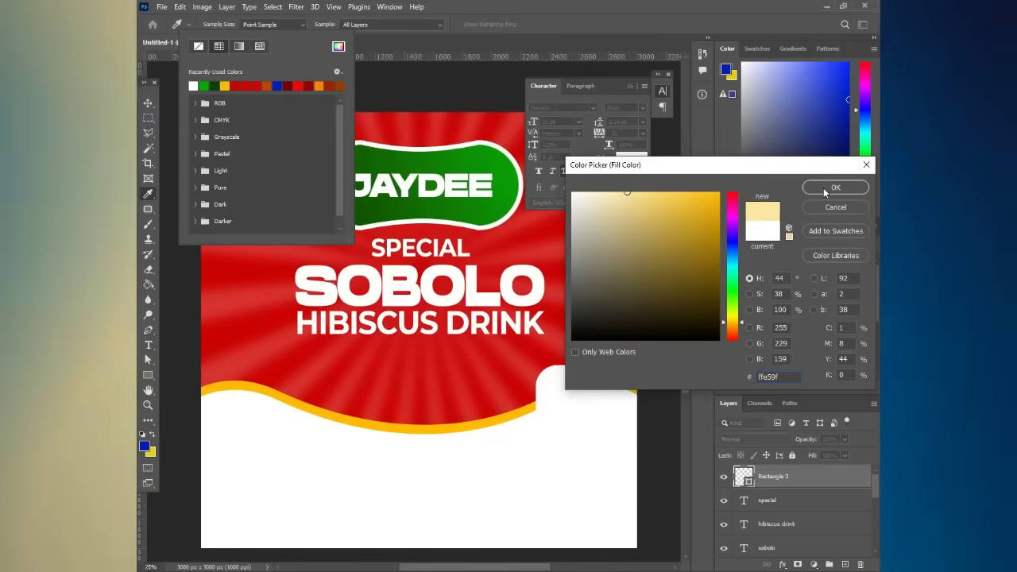
{"action": "left_click", "coordinate": [824, 188]}
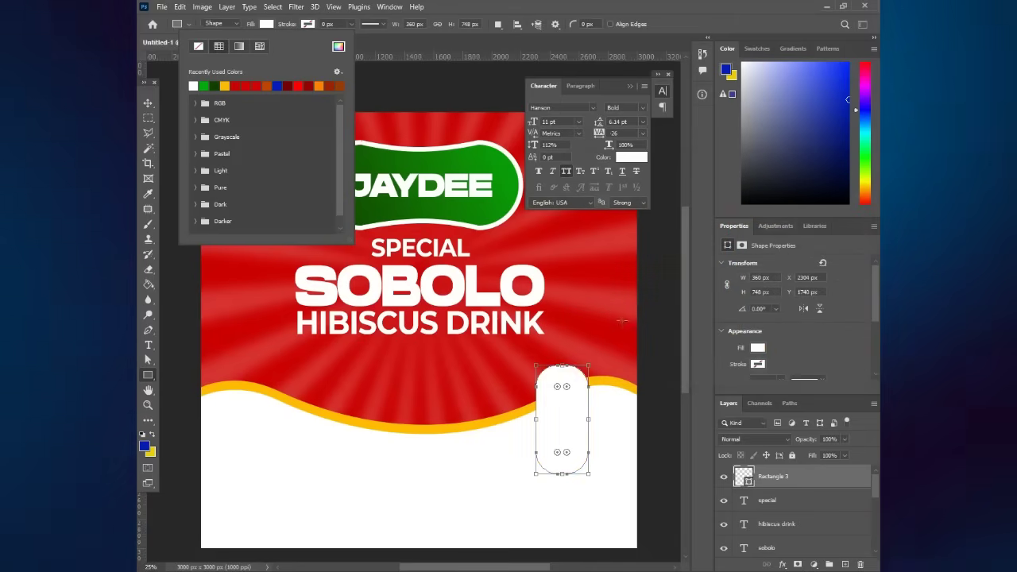
{"action": "left_click", "coordinate": [149, 103]}
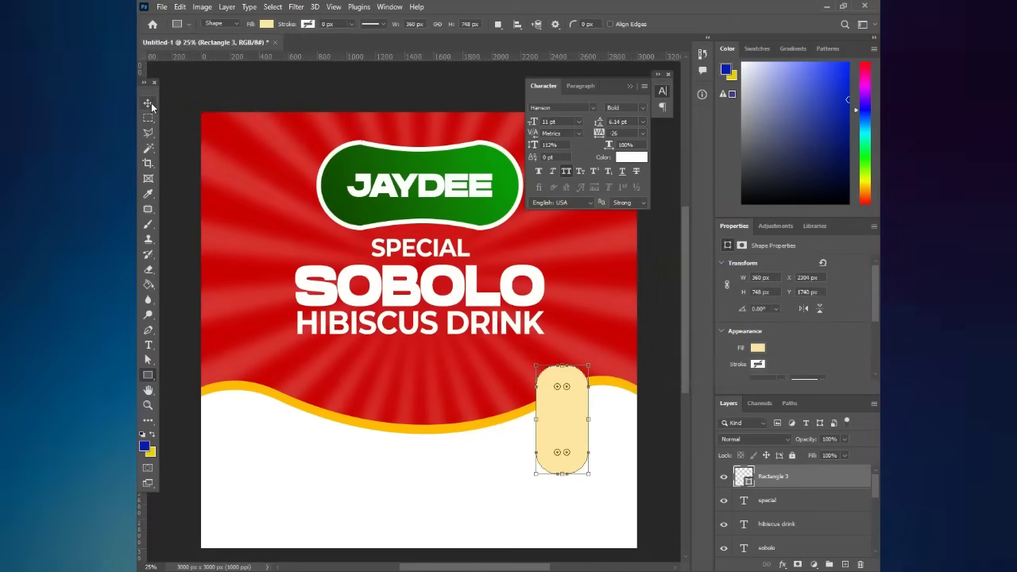
- Select the bin, recycle and Made in Ghana images in the Sobolo folder and drop them onto the label
{"action": "left_click", "coordinate": [249, 92]}
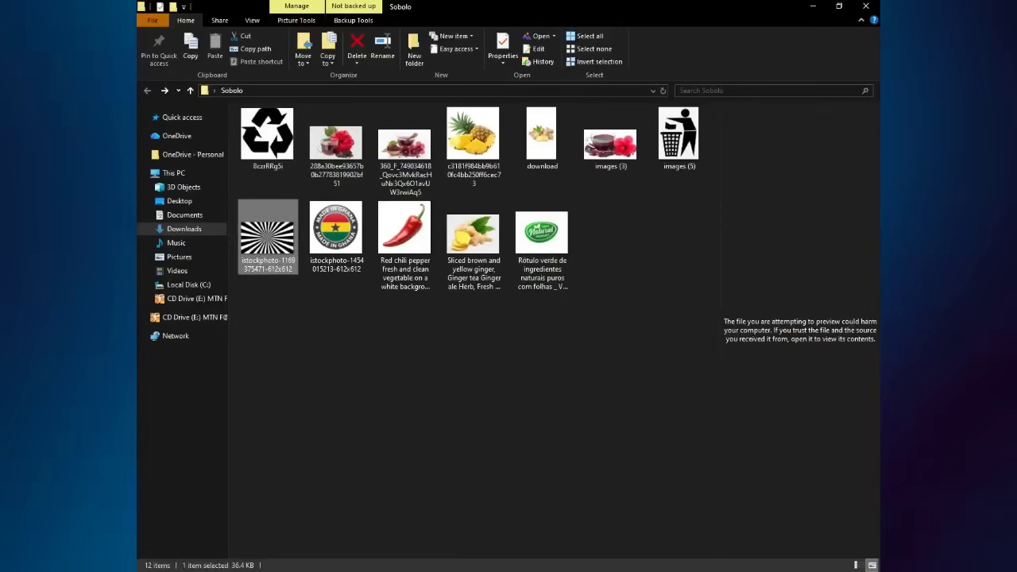
{"action": "left_click", "coordinate": [446, 443]}
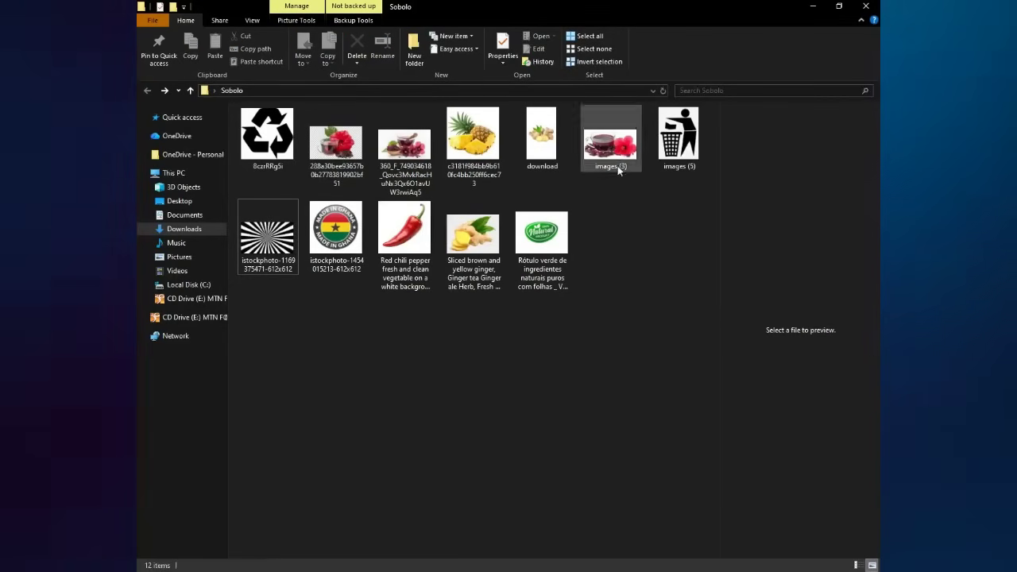
{"action": "left_click", "coordinate": [670, 137]}
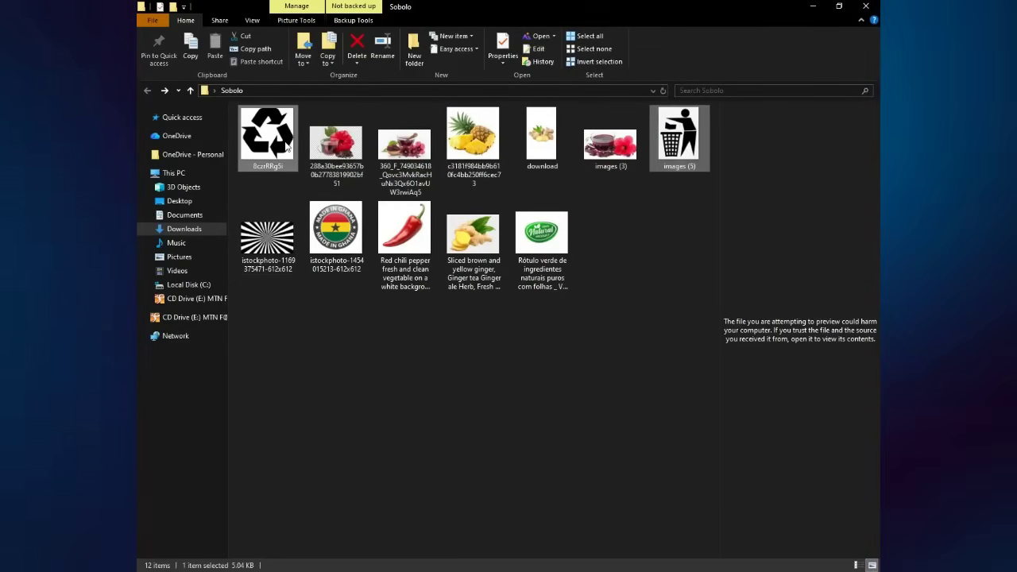
{"action": "left_click", "coordinate": [344, 228], "text": "ctrl"}
{"action": "left_click_drag", "start_coordinate": [344, 229], "coordinate": [588, 517]}
{"action": "left_click_drag", "start_coordinate": [523, 556], "coordinate": [408, 421]}
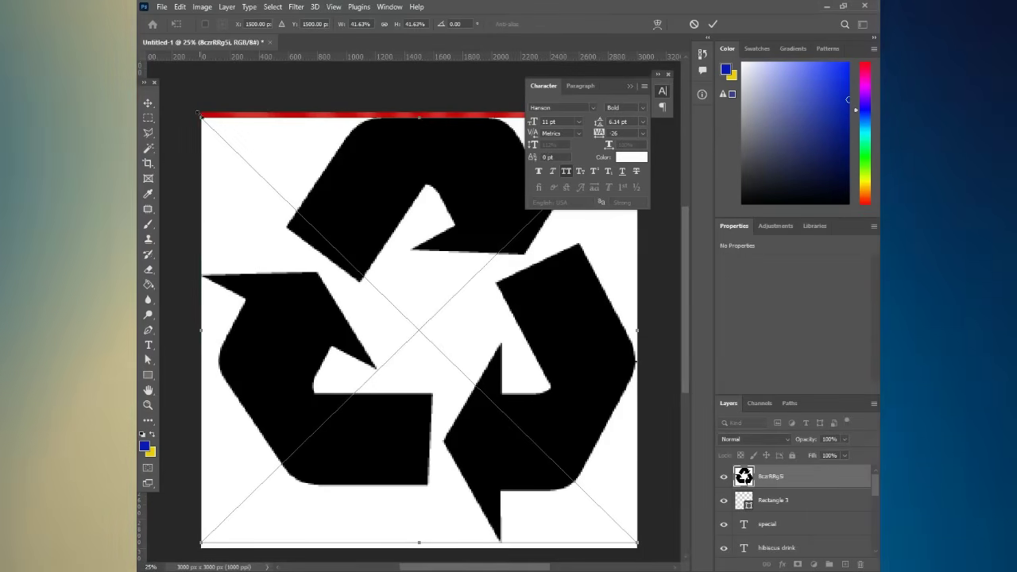
- Shrink the recycle and bin icons at lower right and the Made in Ghana badge below HIBISCUS DRINK
{"action": "left_click_drag", "start_coordinate": [202, 117], "coordinate": [554, 465]}
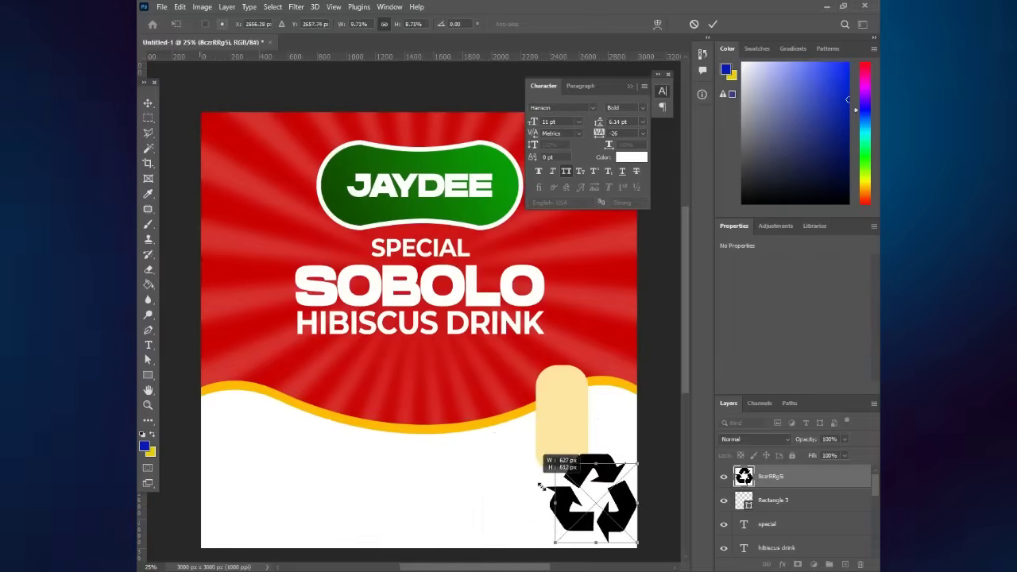
{"action": "left_click_drag", "start_coordinate": [608, 520], "coordinate": [554, 447]}
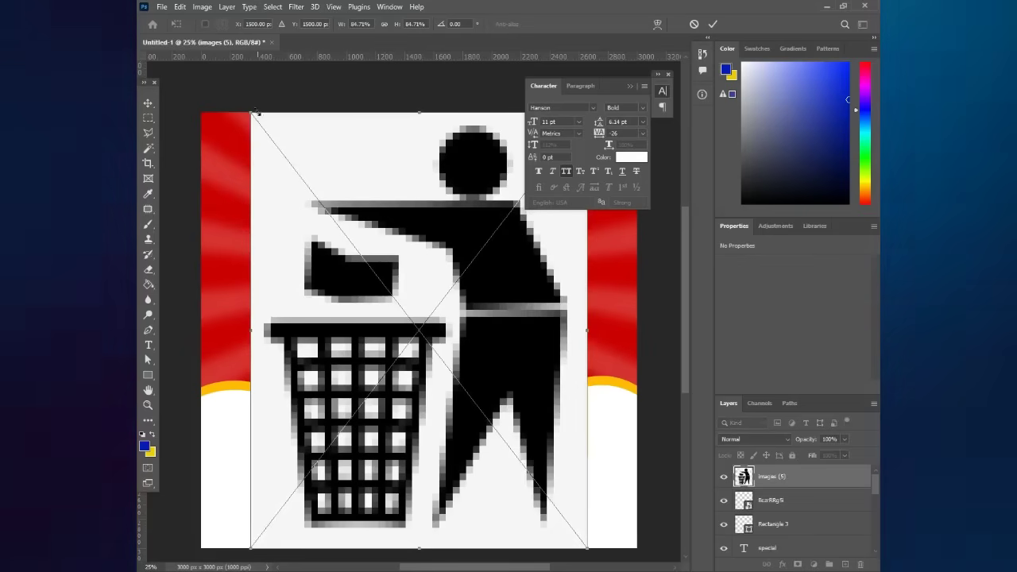
{"action": "left_click_drag", "start_coordinate": [254, 113], "coordinate": [550, 501]}
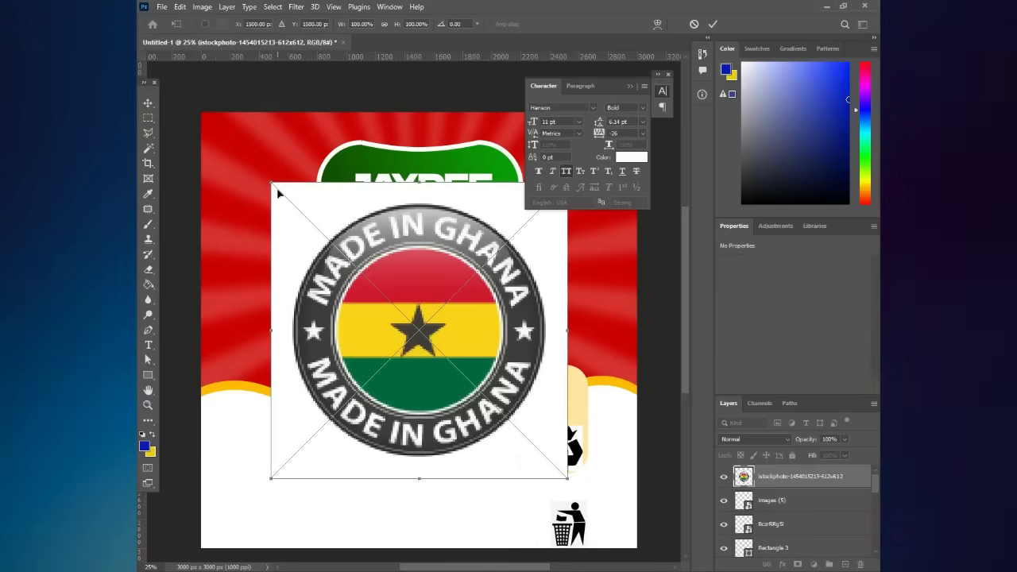
{"action": "left_click_drag", "start_coordinate": [274, 185], "coordinate": [328, 239]}
{"action": "left_click_drag", "start_coordinate": [391, 290], "coordinate": [521, 383]}
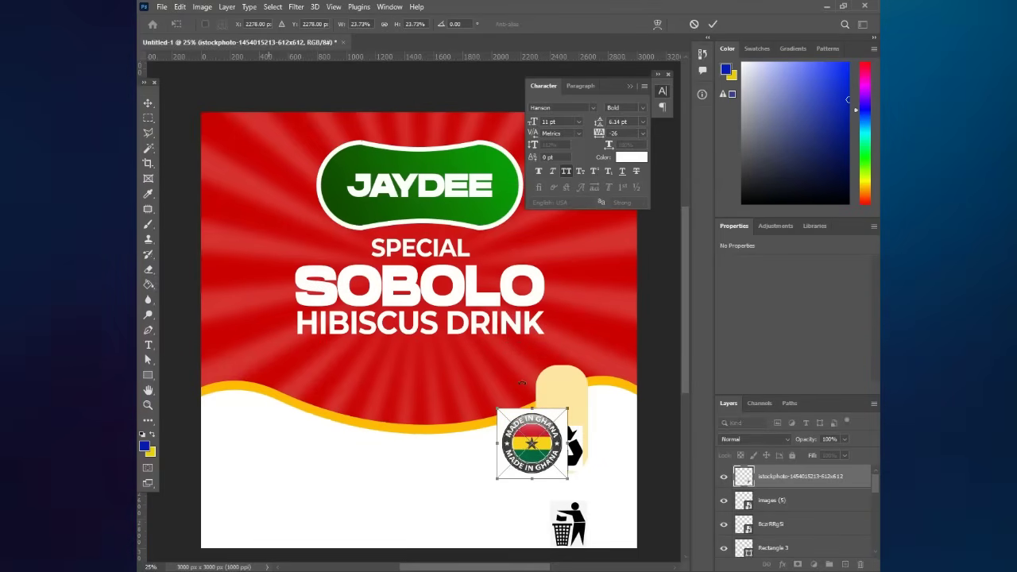
{"action": "key", "text": "Return"}
{"action": "left_click_drag", "start_coordinate": [559, 422], "coordinate": [450, 361]}
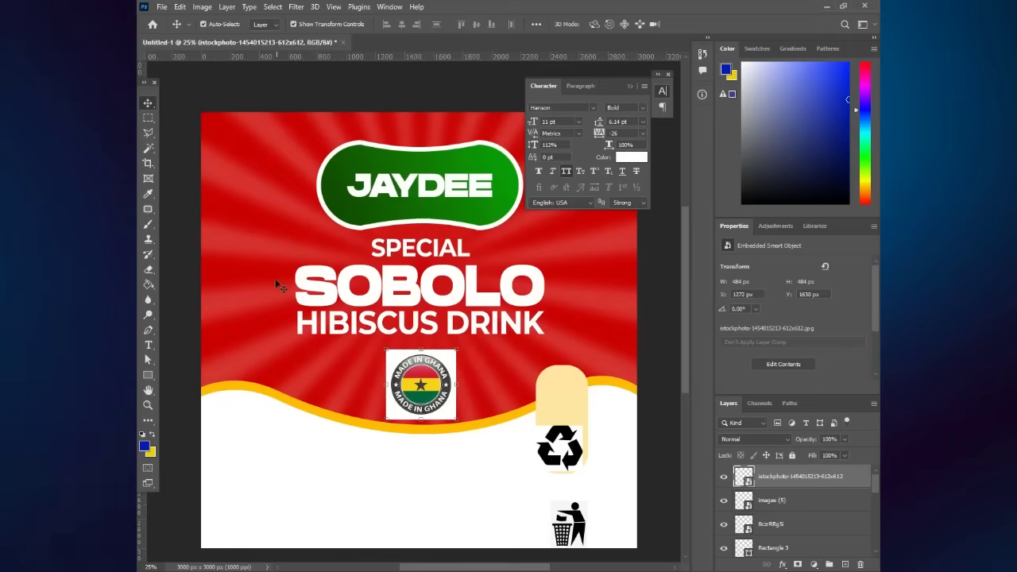
- Rasterize the Made in Ghana badge and erase its white square background
{"action": "left_click", "coordinate": [148, 149]}
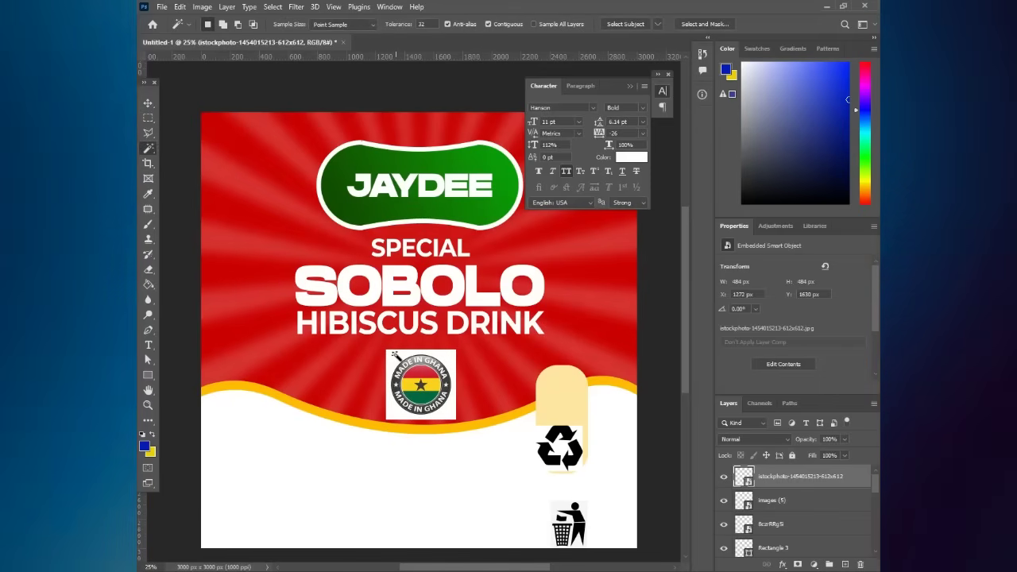
{"action": "left_click", "coordinate": [380, 361]}
{"action": "left_click", "coordinate": [380, 361]}
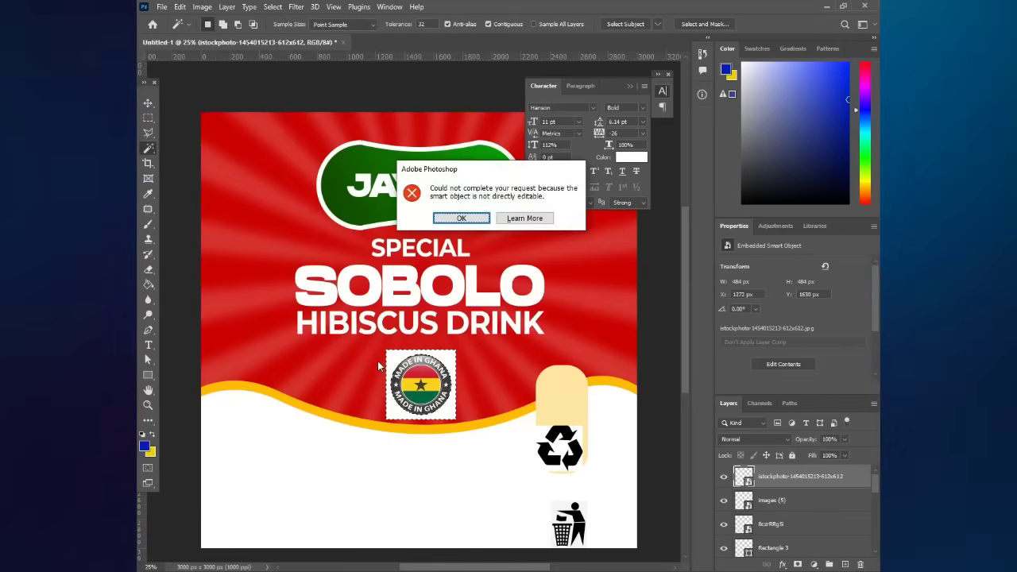
{"action": "key", "text": "Return"}
{"action": "left_click", "coordinate": [147, 268]}
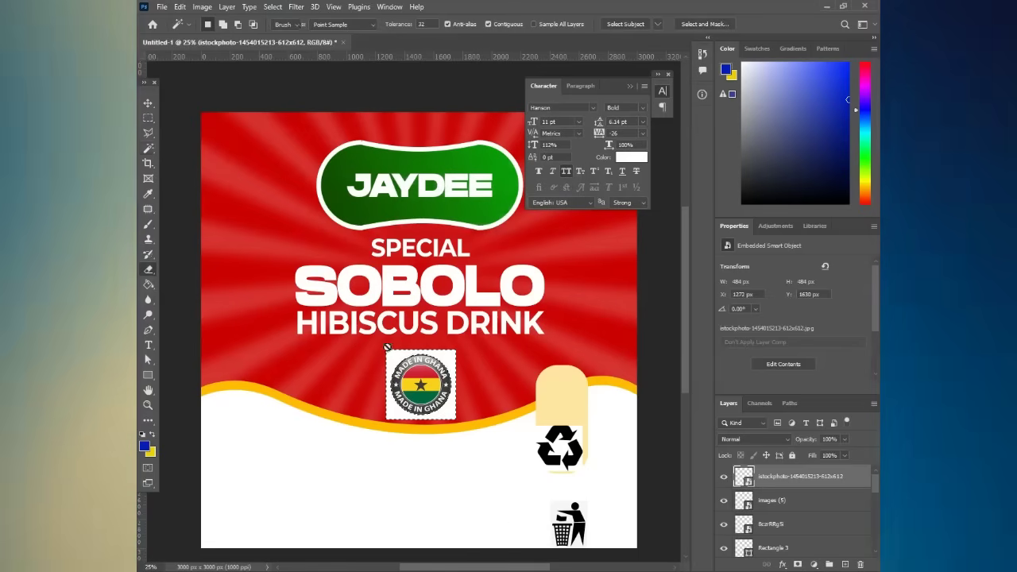
{"action": "left_click", "coordinate": [421, 386]}
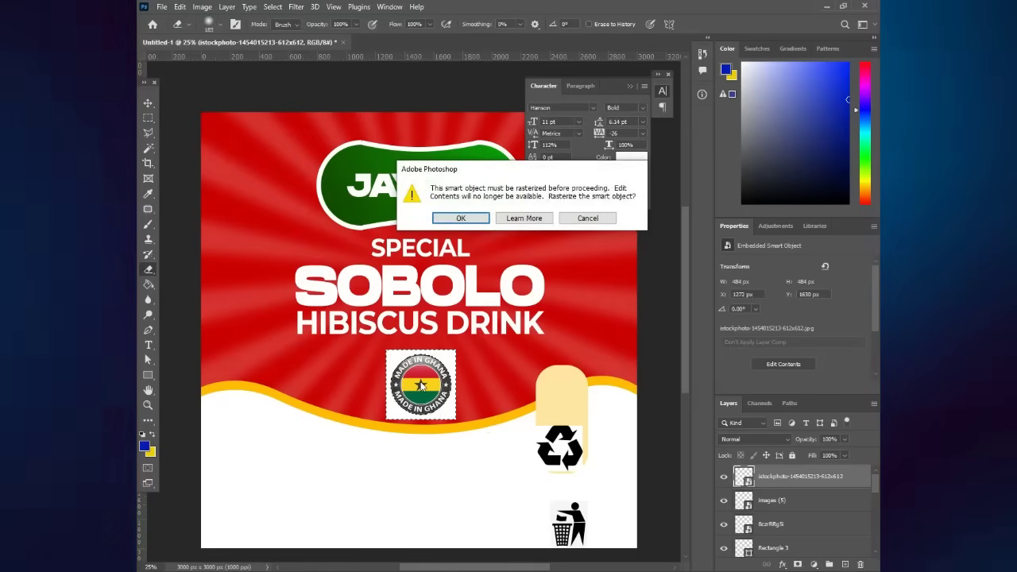
{"action": "key", "text": "Return"}
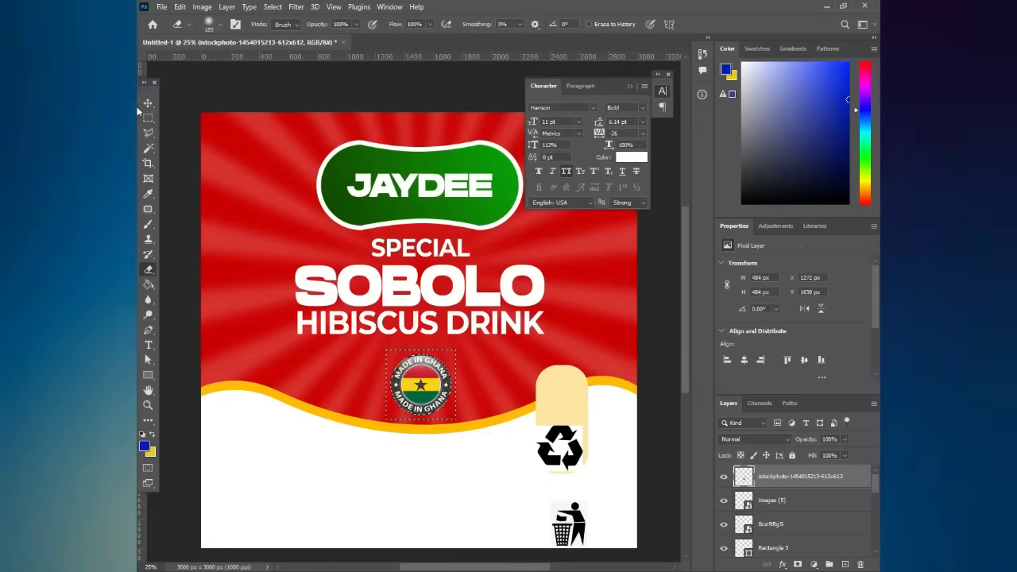
{"action": "left_click", "coordinate": [148, 118]}
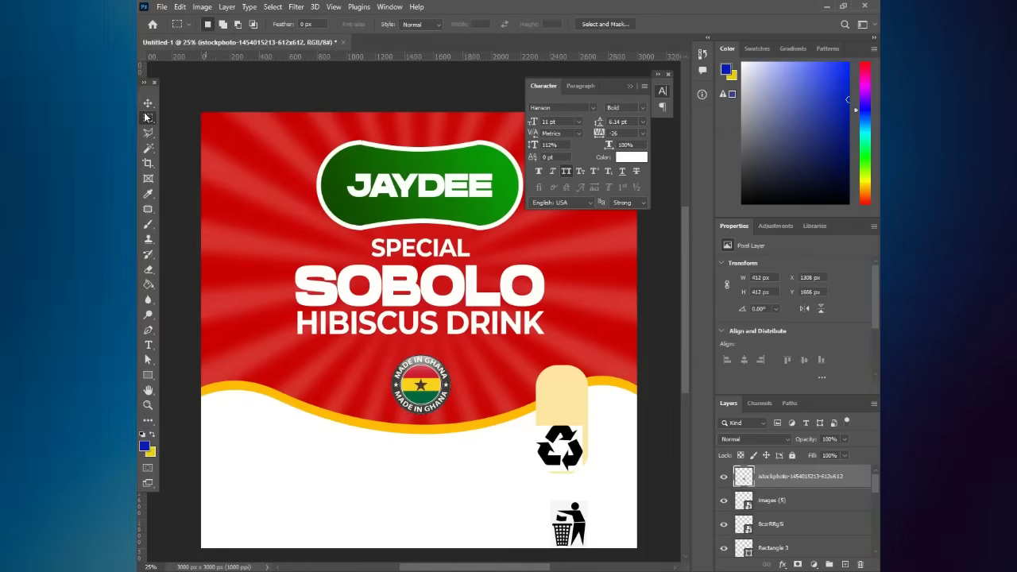
{"action": "left_click", "coordinate": [147, 103]}
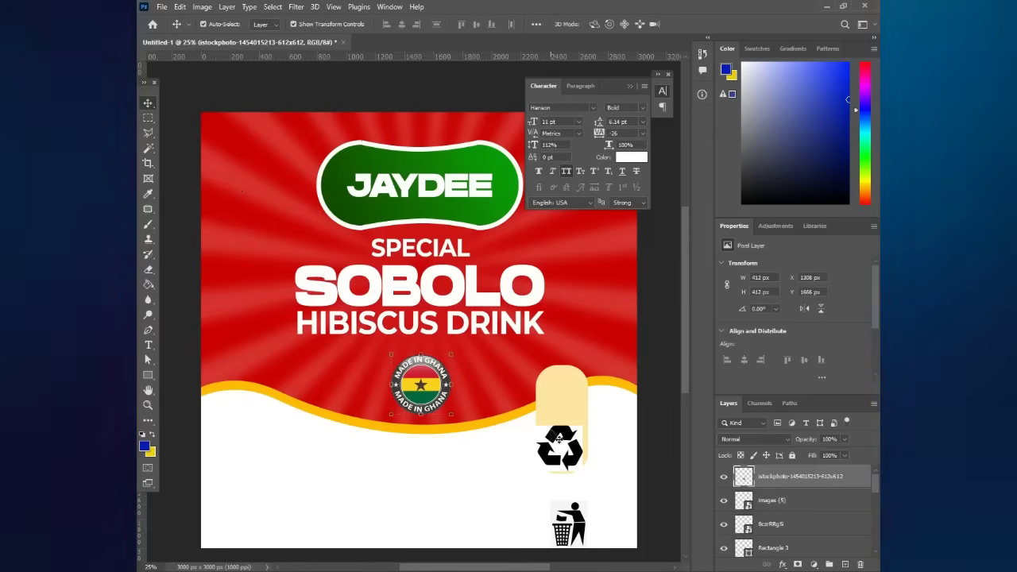
- Magic-erase the recycle icon's white background beside the badge and raise the bin icon next to it
{"action": "left_click_drag", "start_coordinate": [559, 439], "coordinate": [496, 365]}
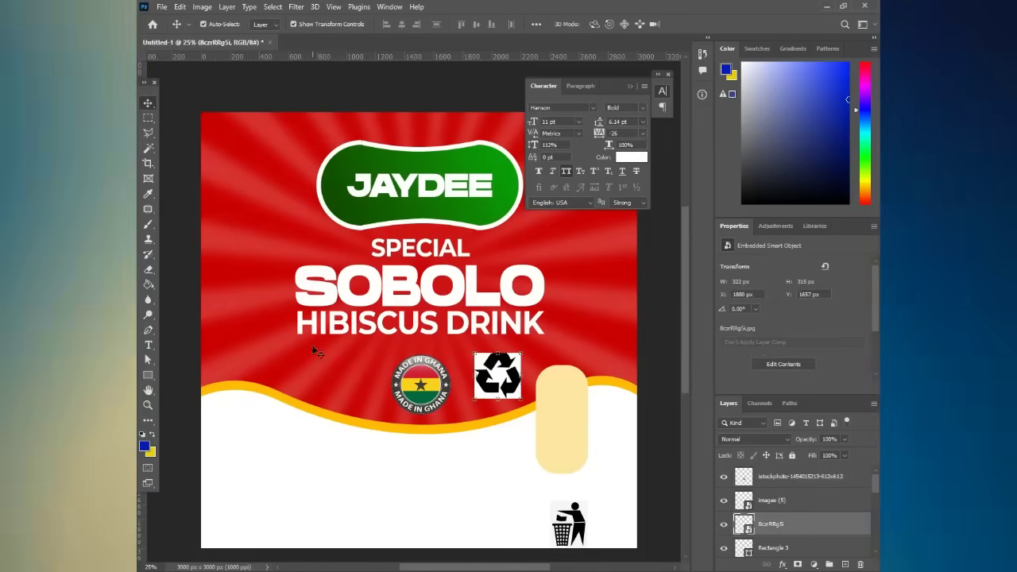
{"action": "left_click", "coordinate": [148, 269]}
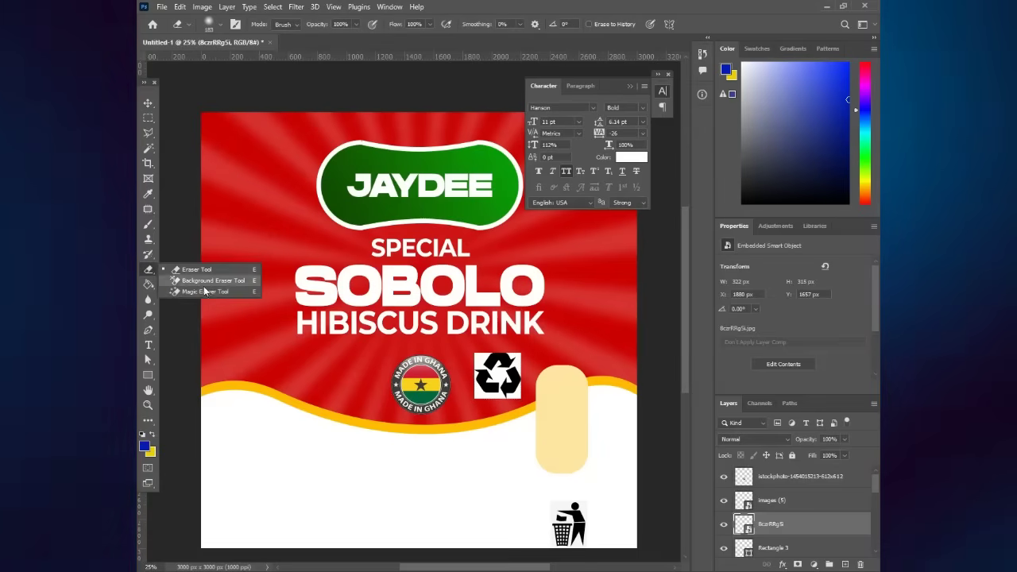
{"action": "left_click", "coordinate": [208, 292]}
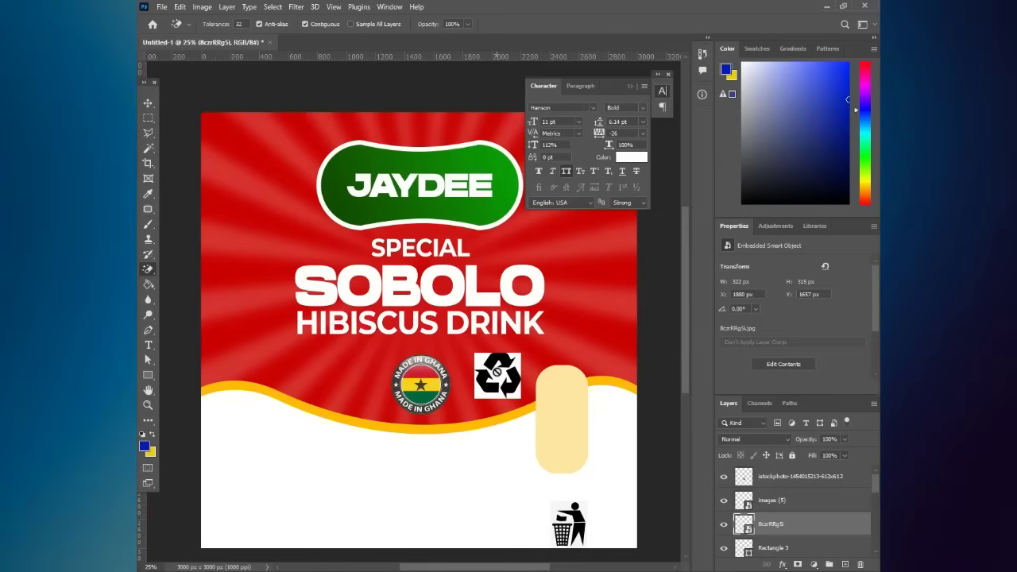
{"action": "left_click", "coordinate": [498, 371]}
{"action": "left_click", "coordinate": [461, 218]}
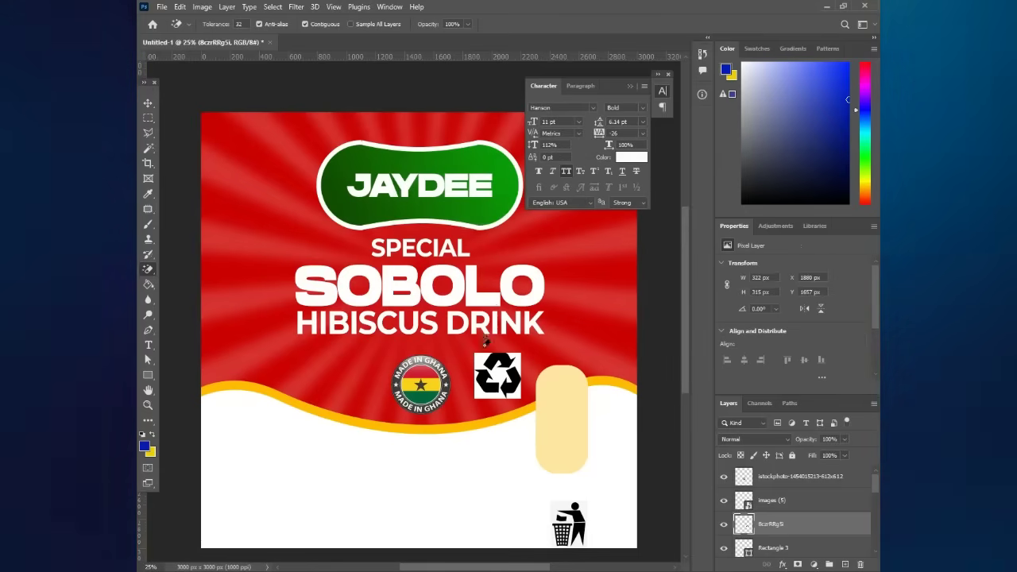
{"action": "left_click", "coordinate": [481, 361]}
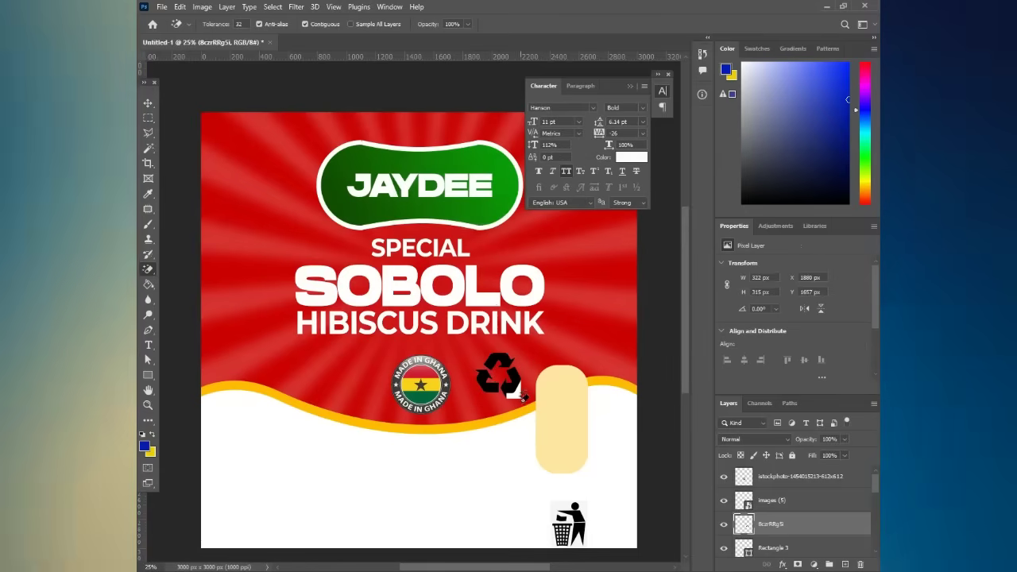
{"action": "left_click", "coordinate": [514, 393]}
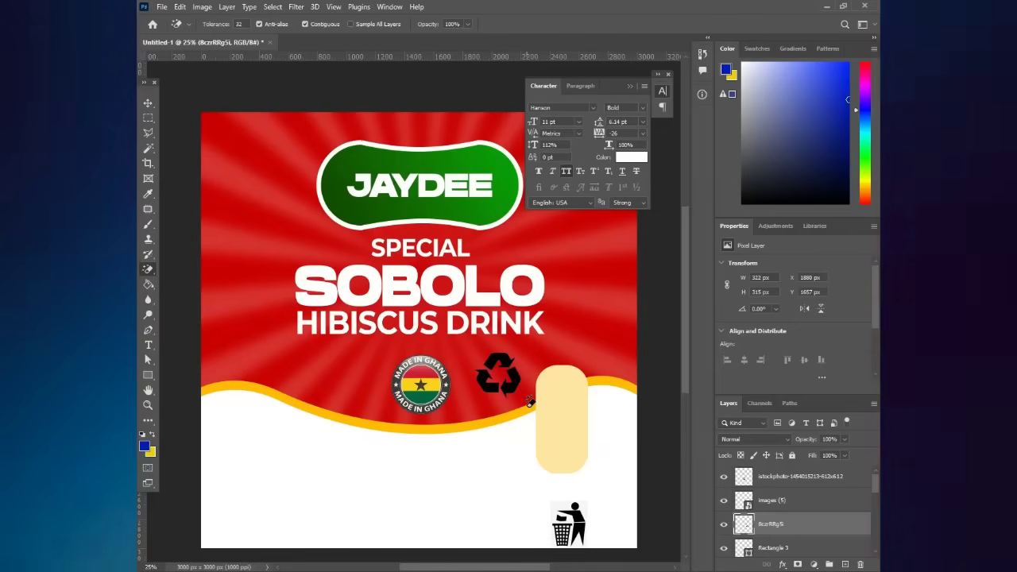
{"action": "left_click", "coordinate": [147, 105]}
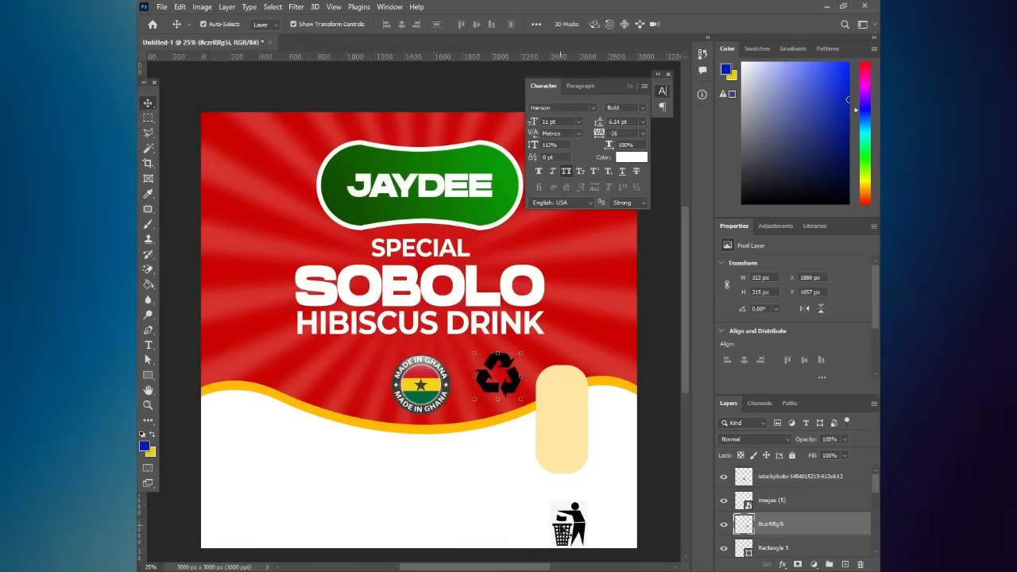
{"action": "left_click_drag", "start_coordinate": [531, 436], "coordinate": [531, 429]}
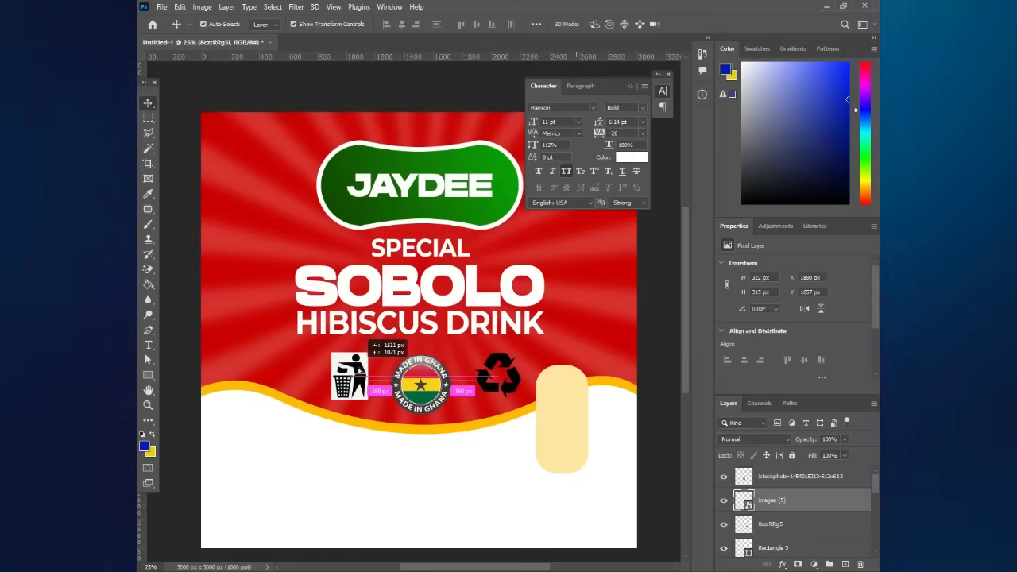
- Settle the bin icon left of the badge, rasterize it and magic-erase its white background
{"action": "left_click_drag", "start_coordinate": [359, 367], "coordinate": [358, 368]}
{"action": "key", "text": "w"}
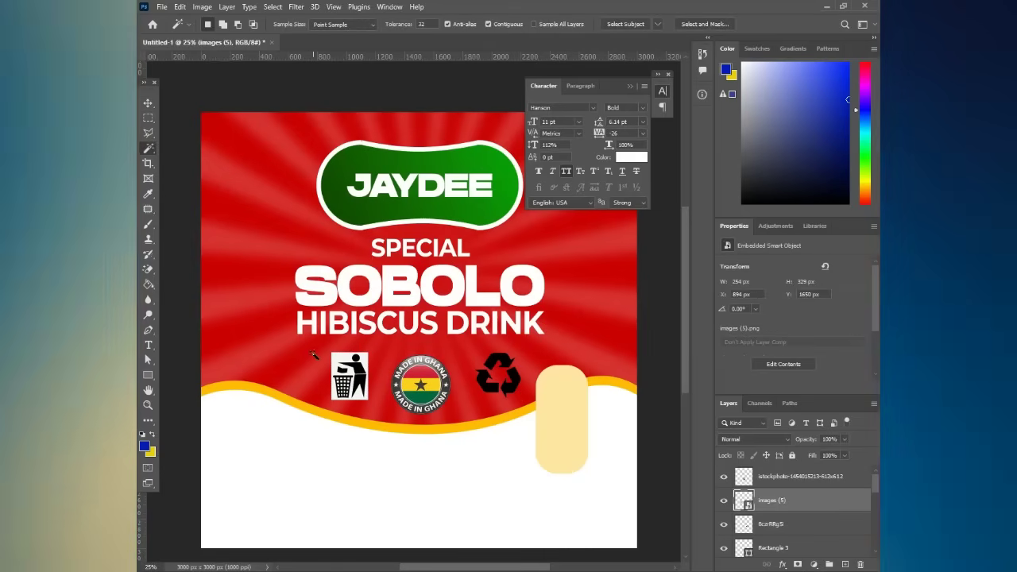
{"action": "left_click", "coordinate": [340, 362]}
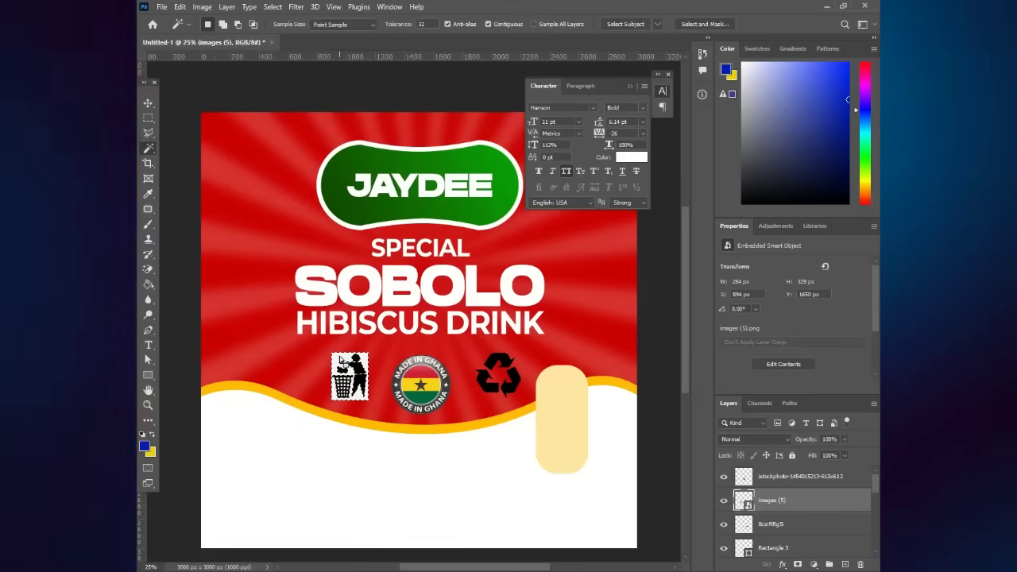
{"action": "right_click", "coordinate": [340, 361]}
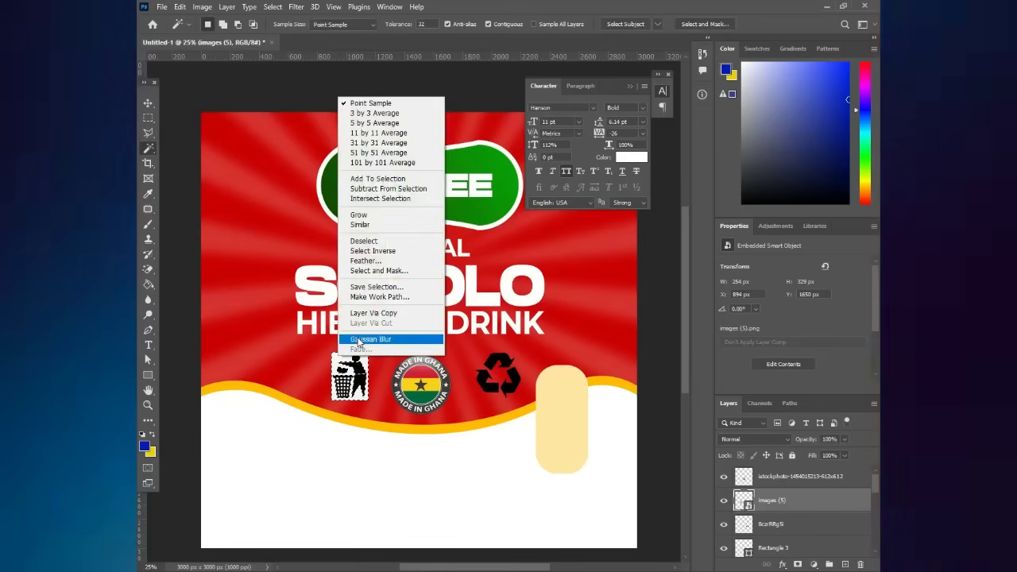
{"action": "left_click", "coordinate": [360, 225]}
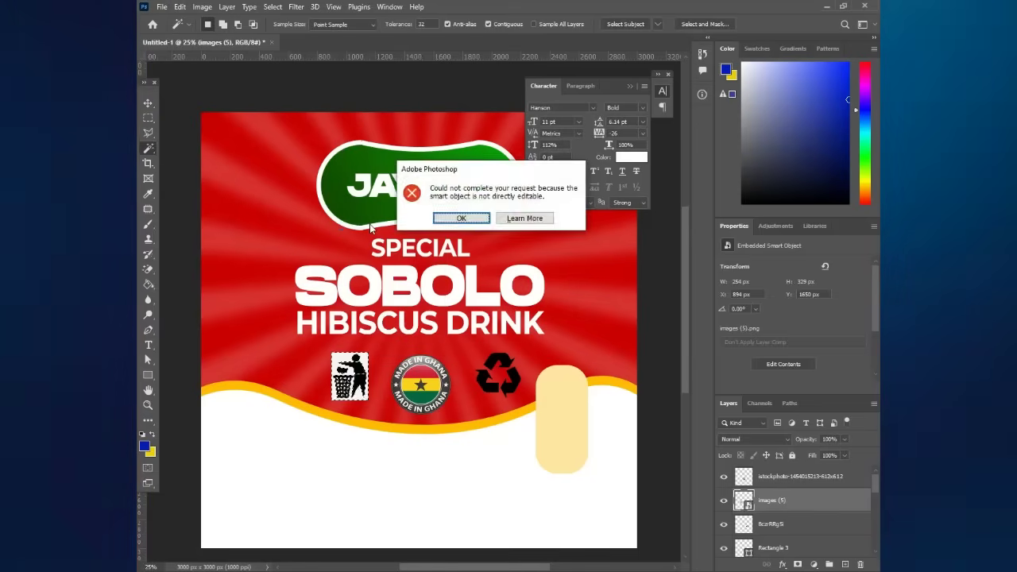
{"action": "key", "text": "Return"}
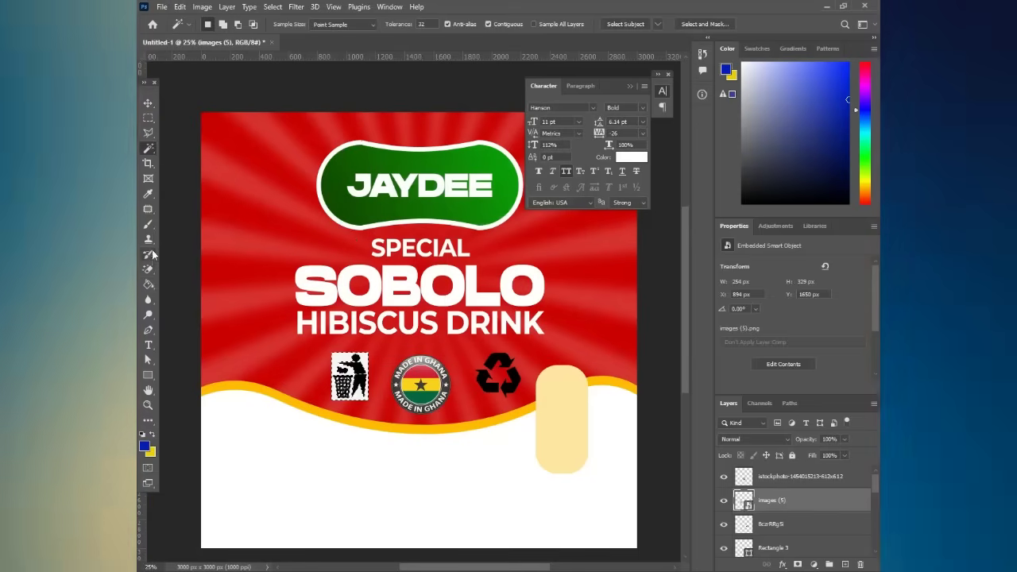
{"action": "left_click", "coordinate": [147, 268]}
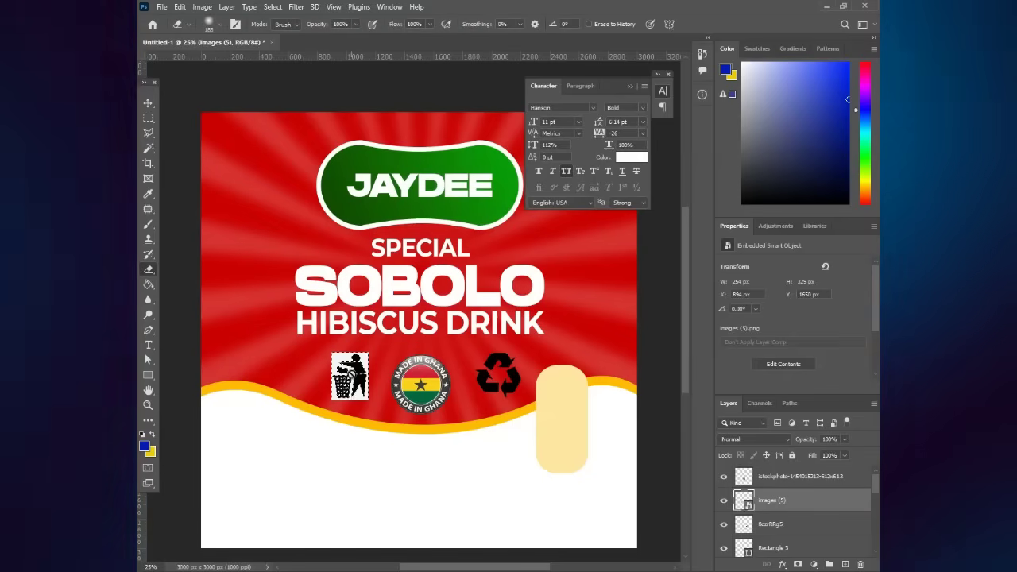
{"action": "left_click", "coordinate": [350, 380]}
{"action": "key", "text": "Return"}
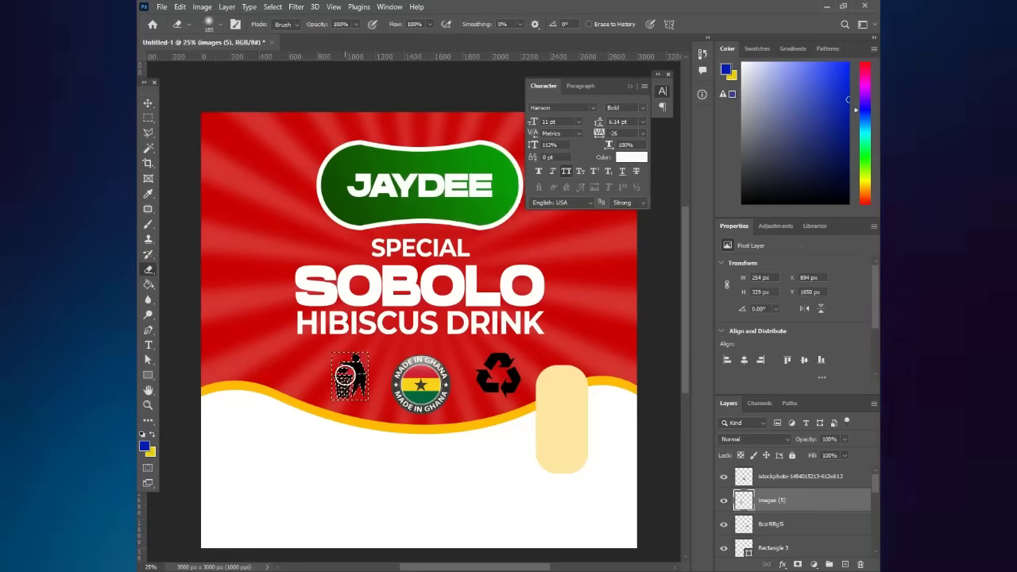
{"action": "left_click", "coordinate": [148, 117]}
{"action": "key", "text": "ctrl+d"}
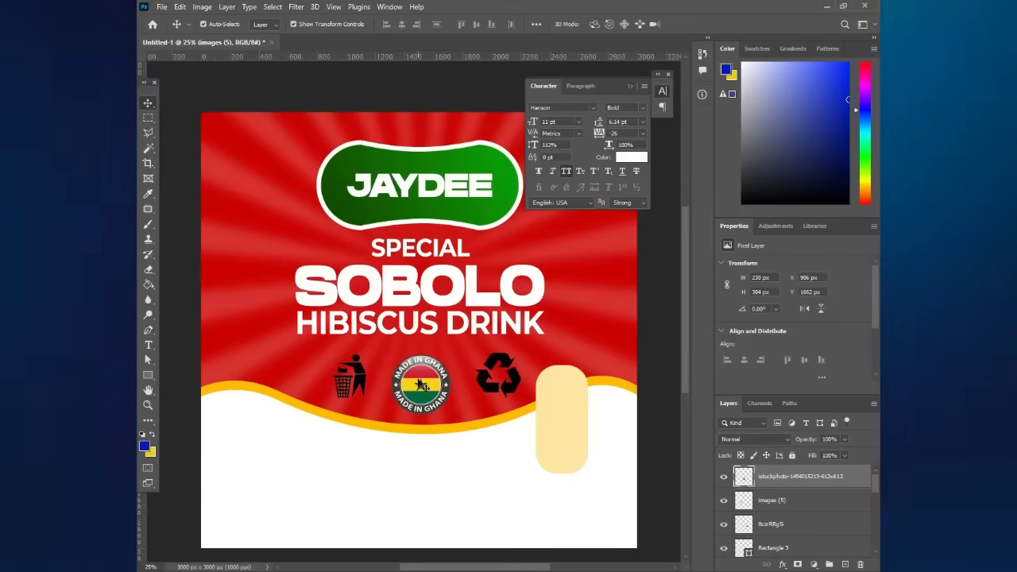
{"action": "left_click", "coordinate": [422, 386]}
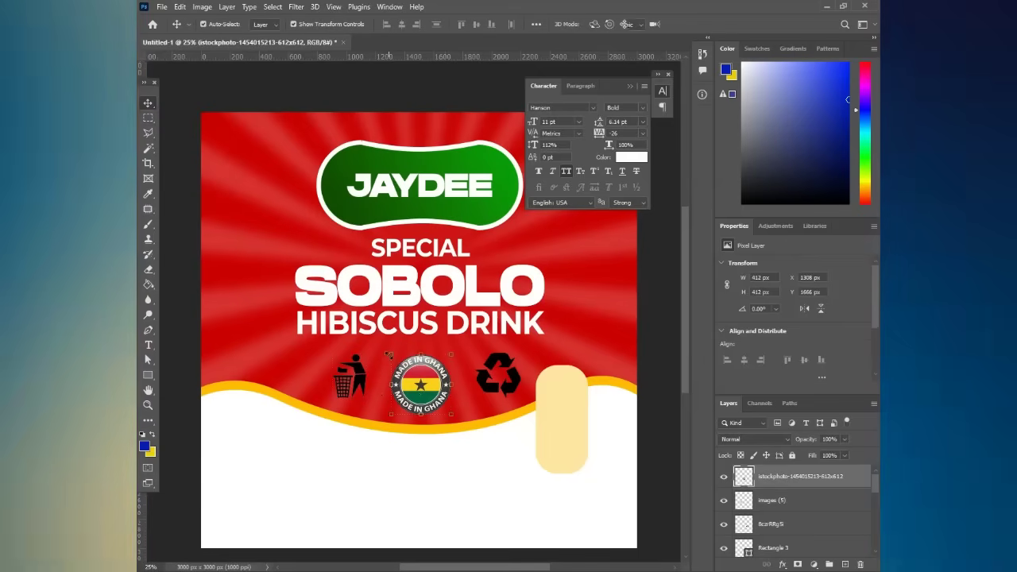
- Shrink the Made in Ghana badge and set it in the top of the yellow pill
{"action": "left_click_drag", "start_coordinate": [389, 354], "coordinate": [415, 384]}
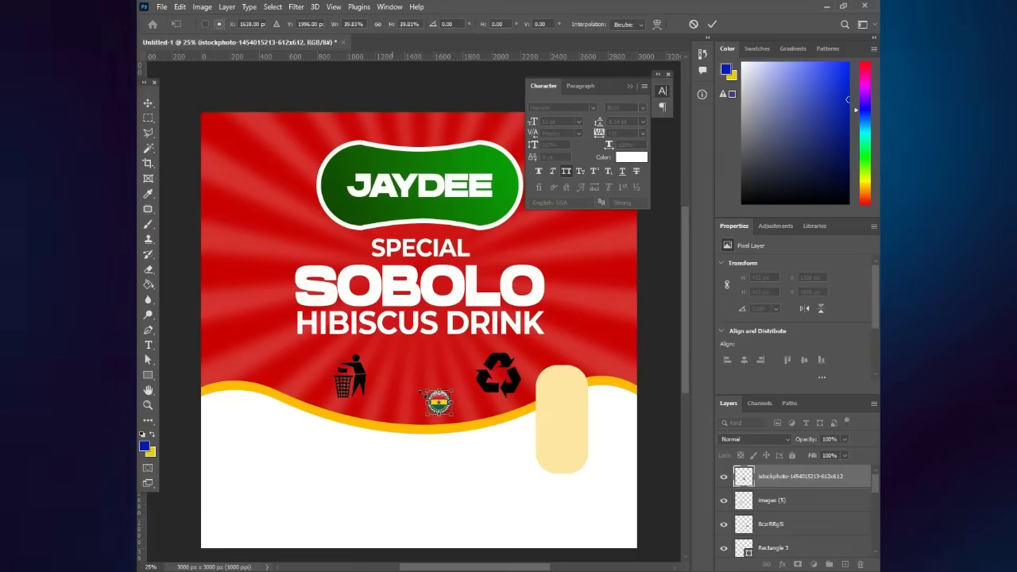
{"action": "left_click_drag", "start_coordinate": [554, 384], "coordinate": [562, 388]}
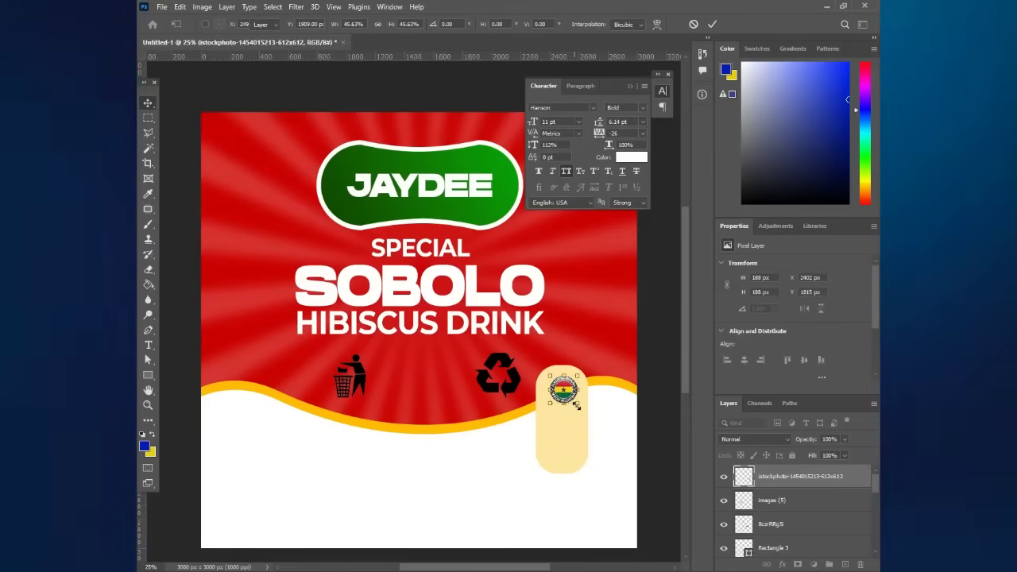
{"action": "left_click_drag", "start_coordinate": [577, 405], "coordinate": [575, 407]}
{"action": "key", "text": "Return"}
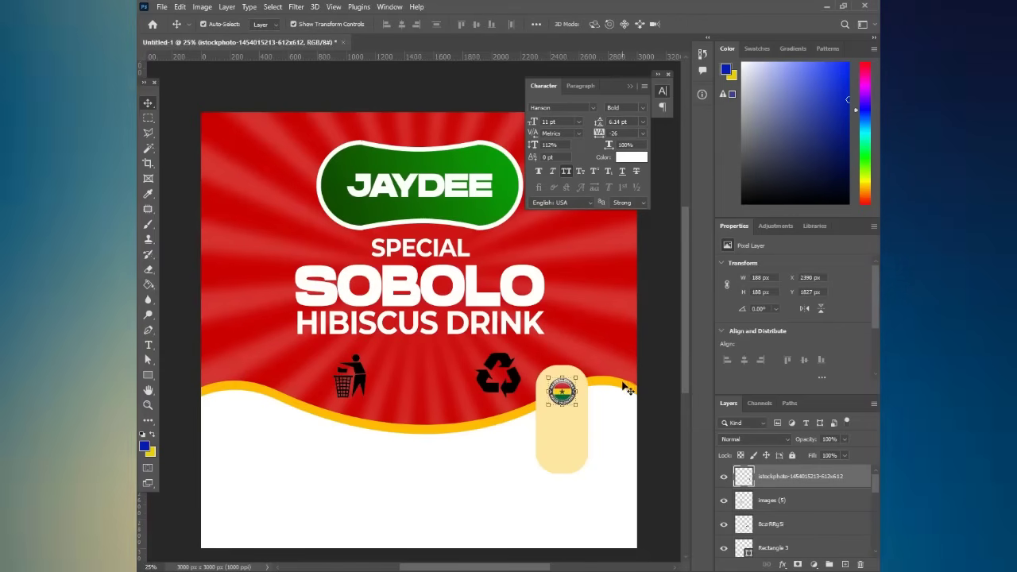
{"action": "left_click", "coordinate": [560, 388]}
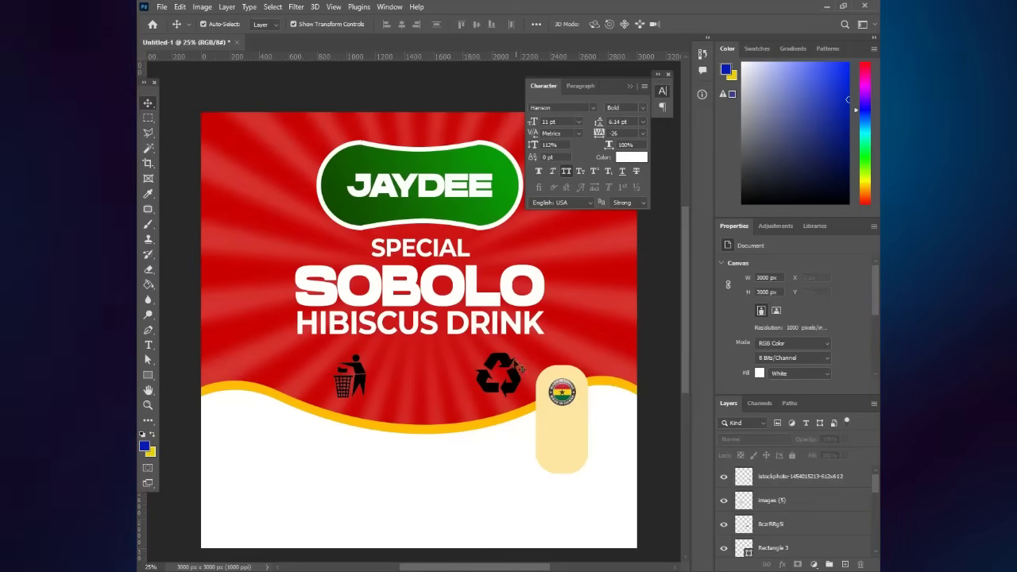
- Move the recycle icon into the pill below the badge and shrink it slightly
{"action": "left_click_drag", "start_coordinate": [505, 362], "coordinate": [570, 422]}
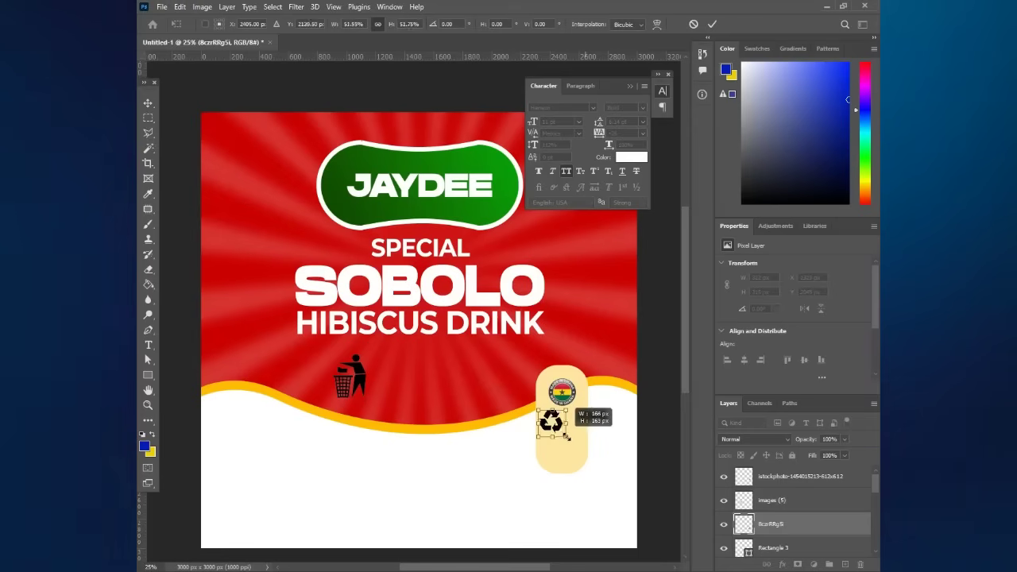
{"action": "left_click_drag", "start_coordinate": [568, 436], "coordinate": [563, 438]}
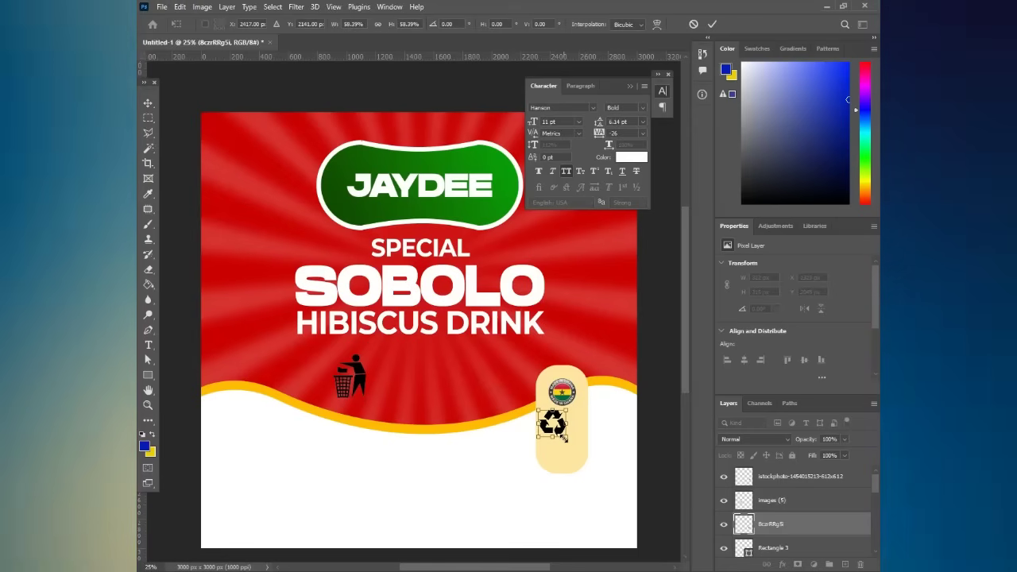
{"action": "key", "text": "Return"}
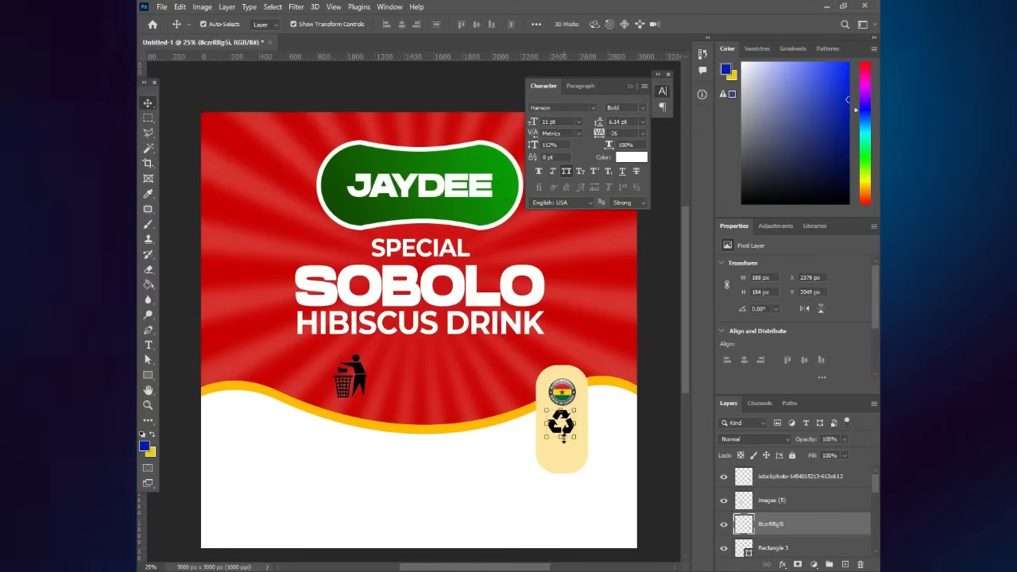
{"action": "left_click", "coordinate": [613, 431]}
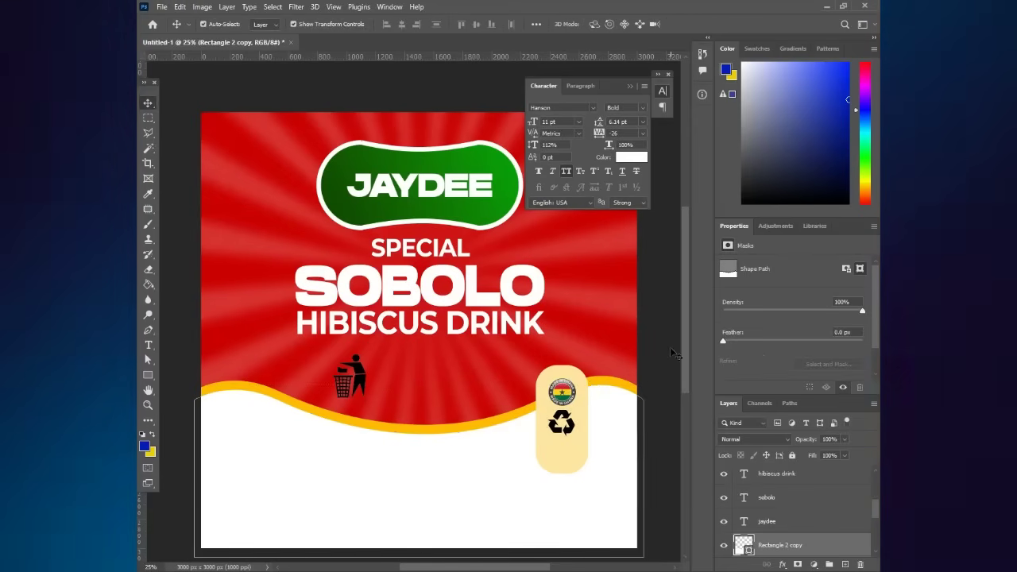
- Move the trash-bin icon into the pale-yellow pill, scale it to about 76%, and centre it below the recycle icon
{"action": "scroll", "coordinate": [422, 388], "scroll_direction": "down", "scroll_amount": 1}
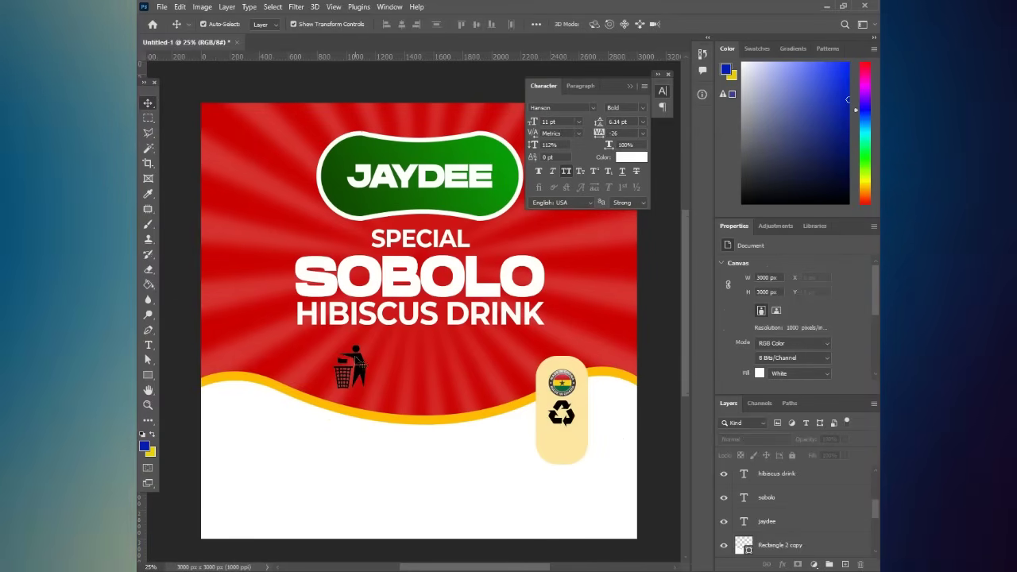
{"action": "left_click_drag", "start_coordinate": [402, 379], "coordinate": [523, 444]}
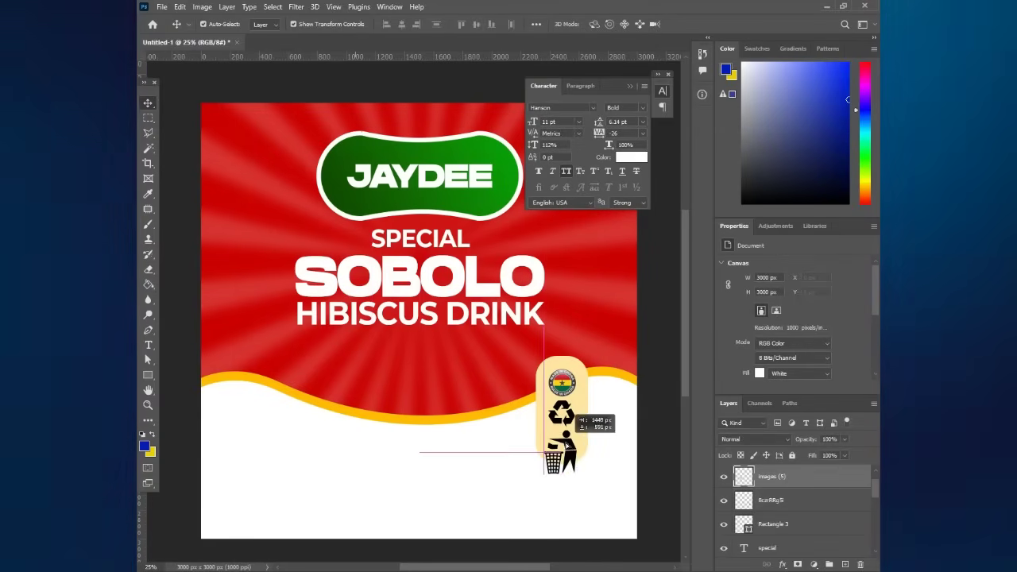
{"action": "key", "text": "ctrl+t"}
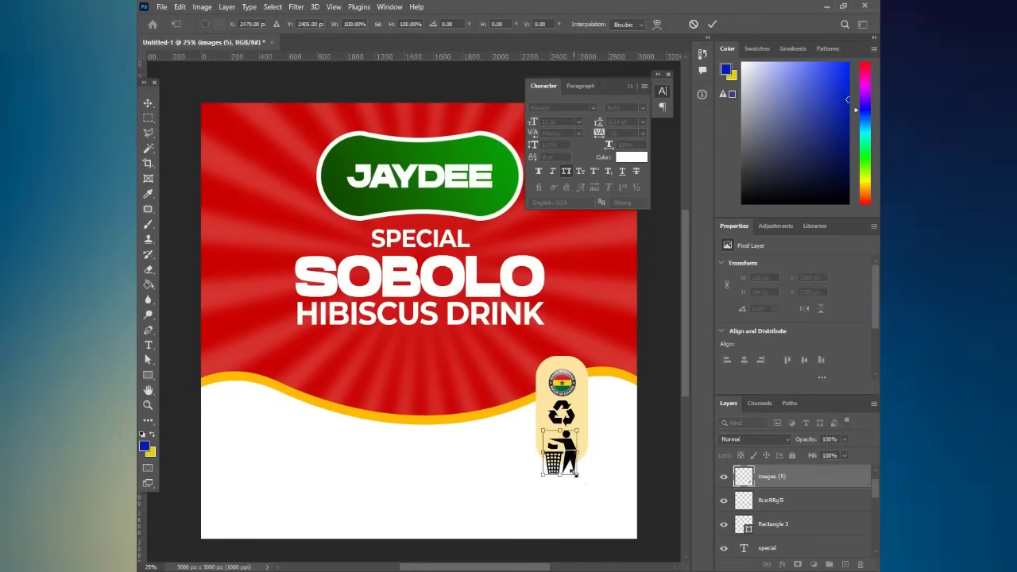
{"action": "left_click_drag", "start_coordinate": [576, 471], "coordinate": [570, 460]}
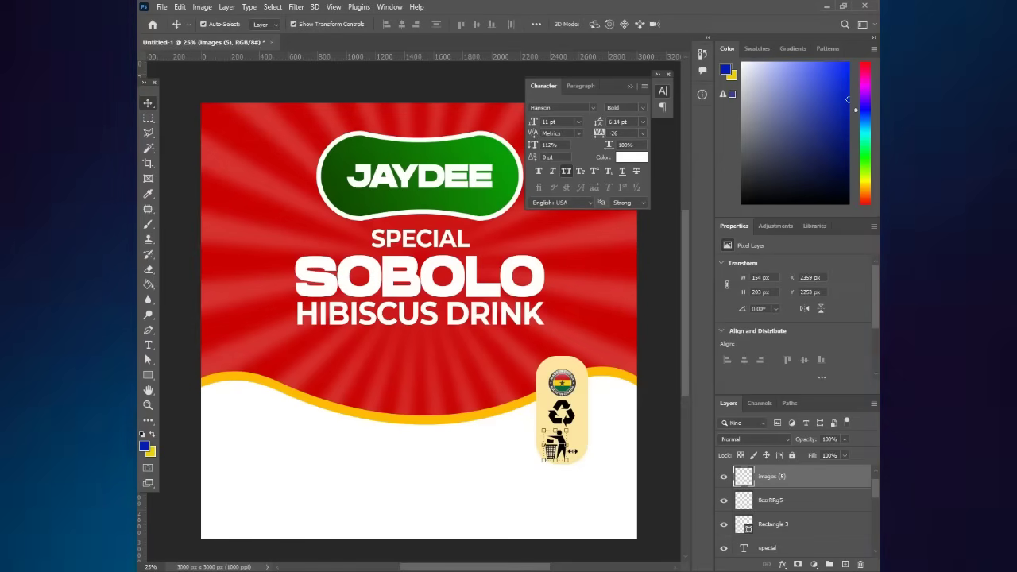
{"action": "left_click_drag", "start_coordinate": [572, 451], "coordinate": [580, 451]}
{"action": "key", "text": "Left"}
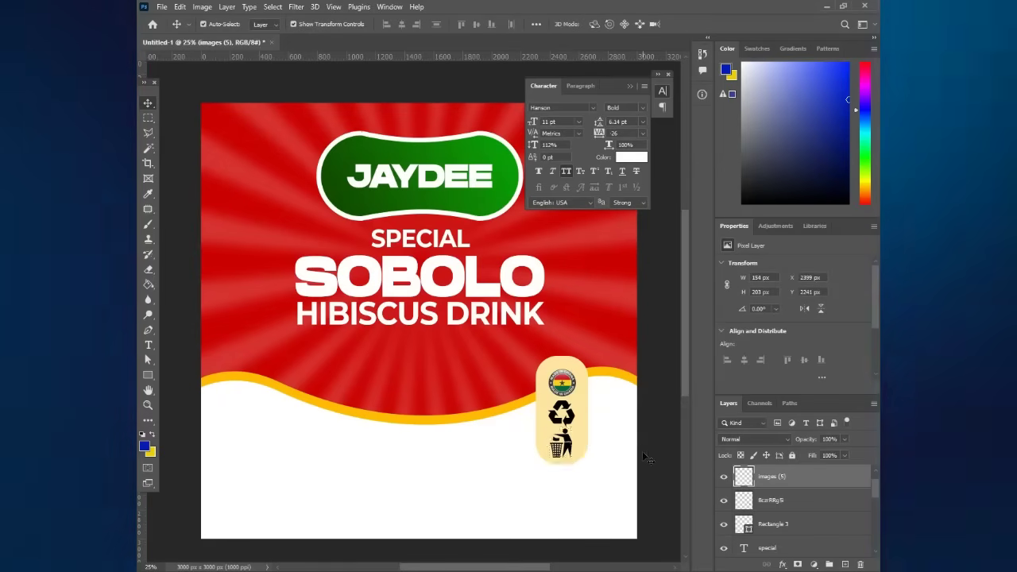
- Lengthen the pale-yellow pill (Rectangle 3) to enclose all three icons and collapse the Character panel
{"action": "left_click", "coordinate": [579, 459]}
{"action": "left_click", "coordinate": [561, 467]}
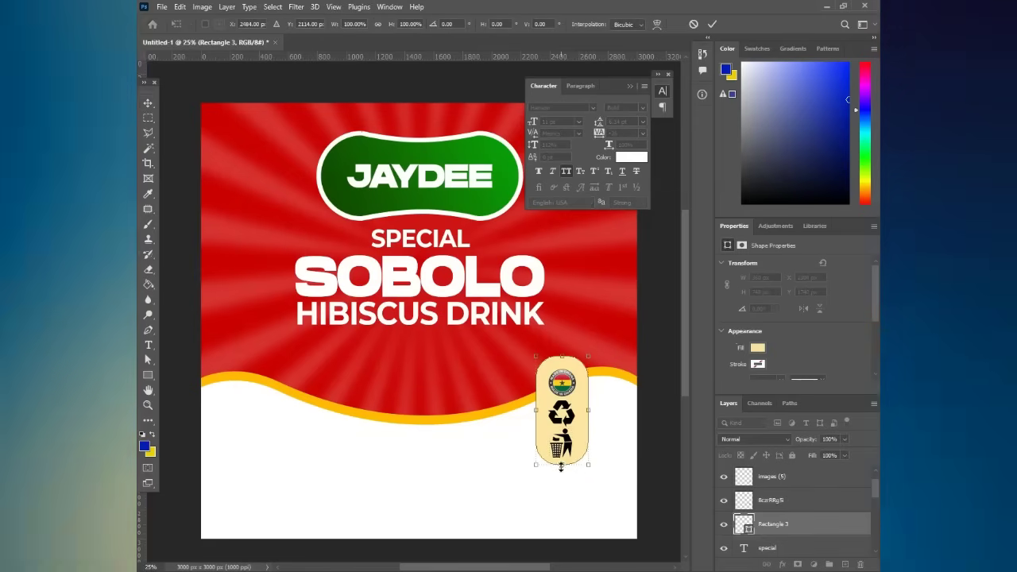
{"action": "left_click_drag", "start_coordinate": [561, 477], "coordinate": [562, 475]}
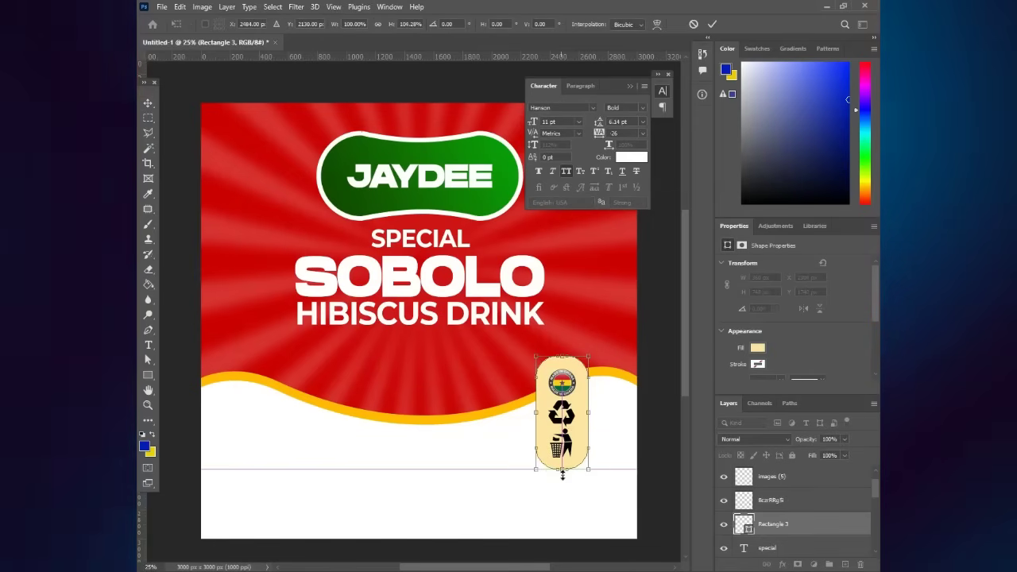
{"action": "key", "text": "Return"}
{"action": "left_click", "coordinate": [656, 431]}
{"action": "scroll", "coordinate": [648, 318], "scroll_direction": "up", "scroll_amount": 1}
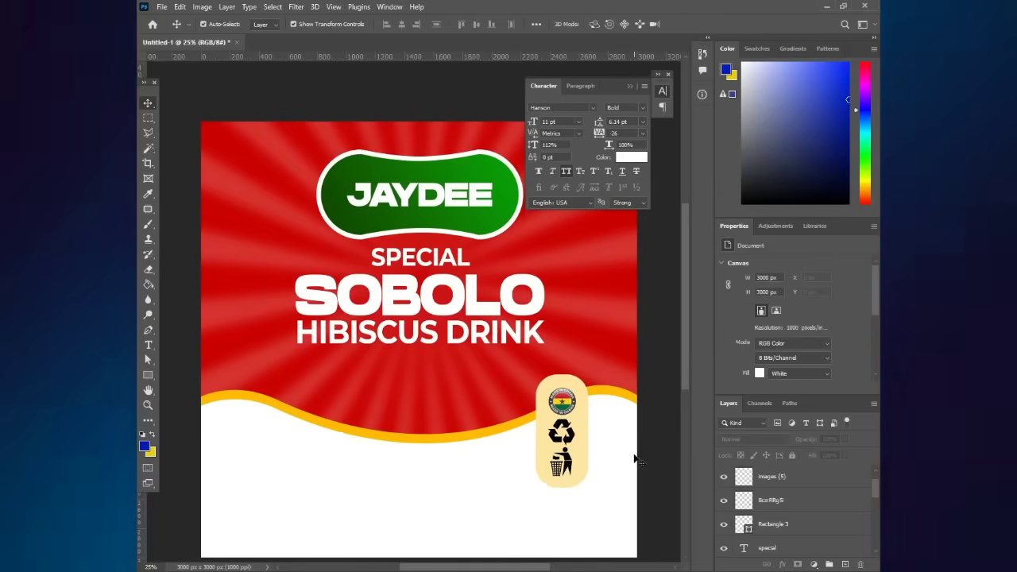
{"action": "left_click", "coordinate": [632, 85]}
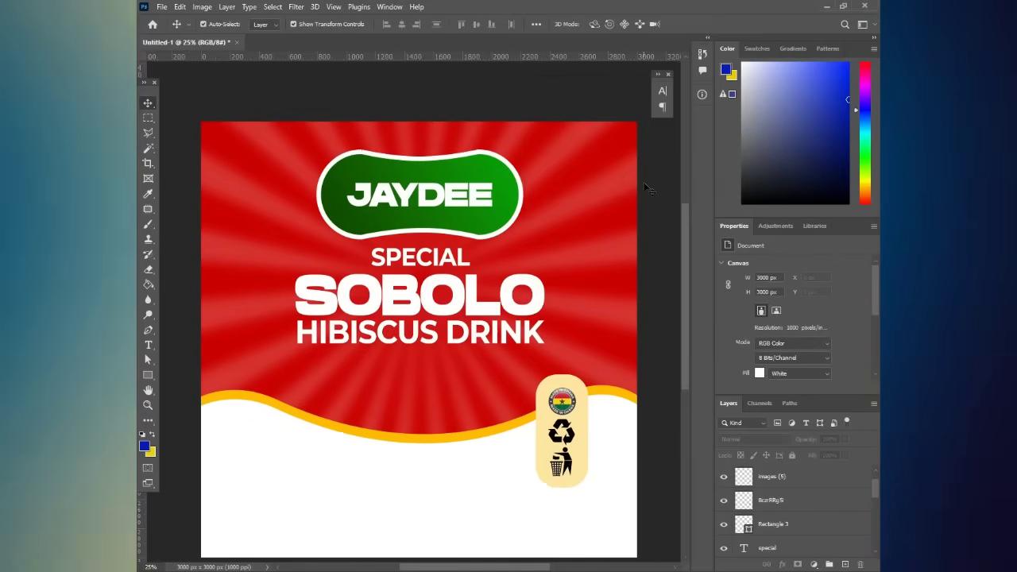
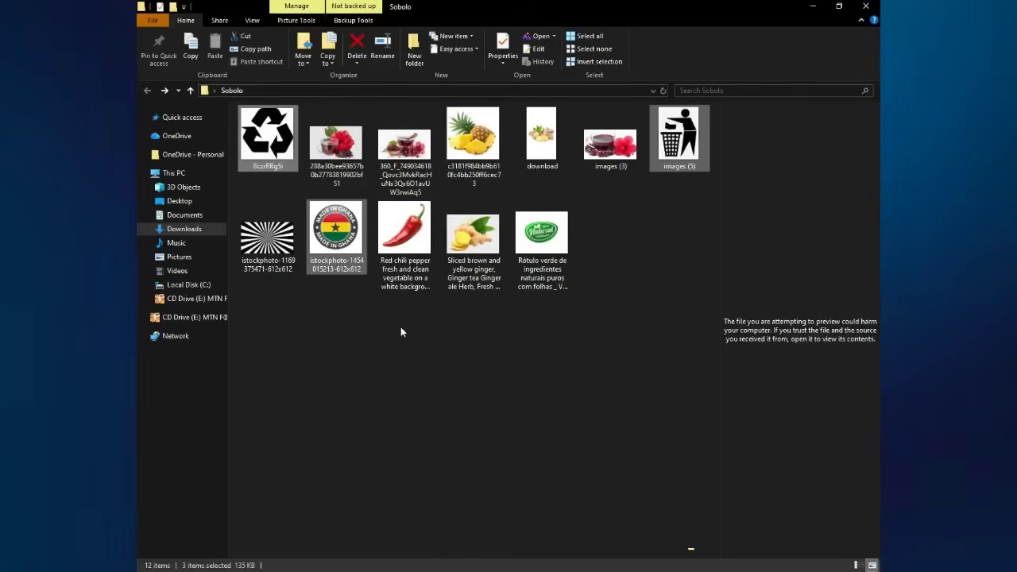
- Select the pineapple, ginger and hibiscus tea images in the Sobolo folder and drag them toward Photoshop
{"action": "left_click", "coordinate": [402, 329]}
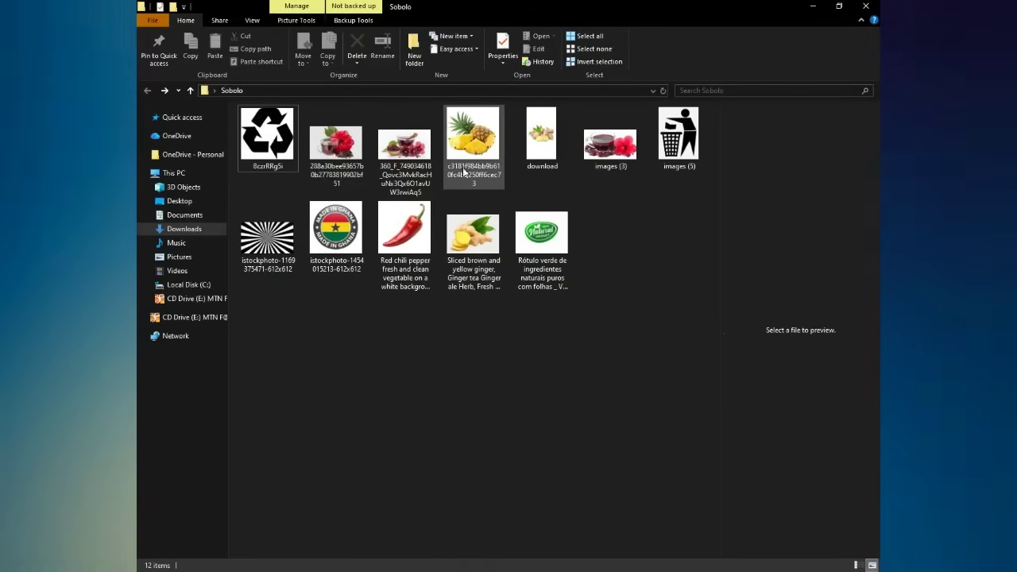
{"action": "left_click", "coordinate": [537, 168], "text": "ctrl"}
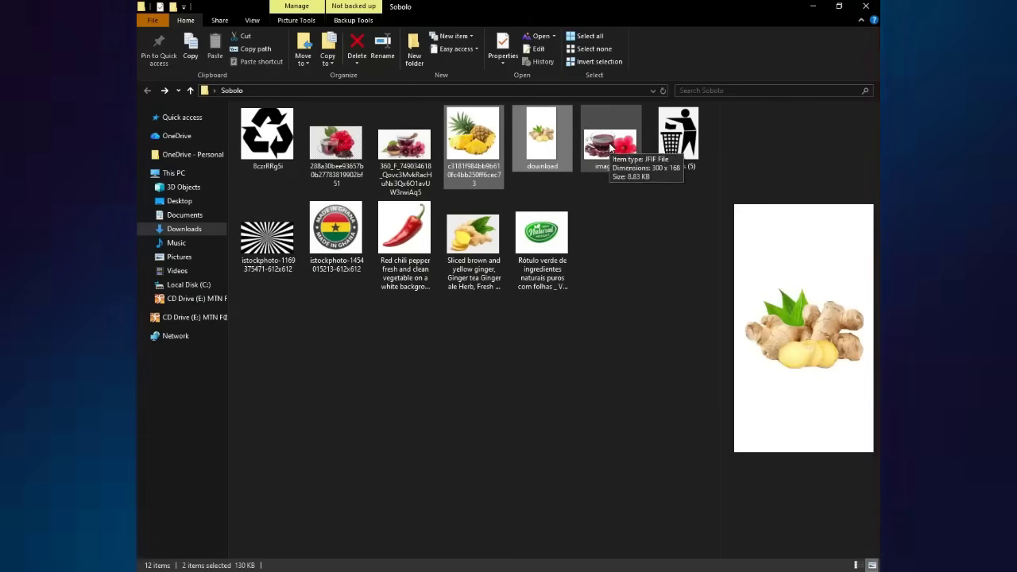
{"action": "left_click", "coordinate": [410, 153], "text": "ctrl"}
{"action": "left_click_drag", "start_coordinate": [410, 153], "coordinate": [500, 505]}
- Drop the images onto the label, place the hibiscus tea photo, then shrink and centre the pineapple
{"action": "left_click_drag", "start_coordinate": [537, 568], "coordinate": [534, 568]}
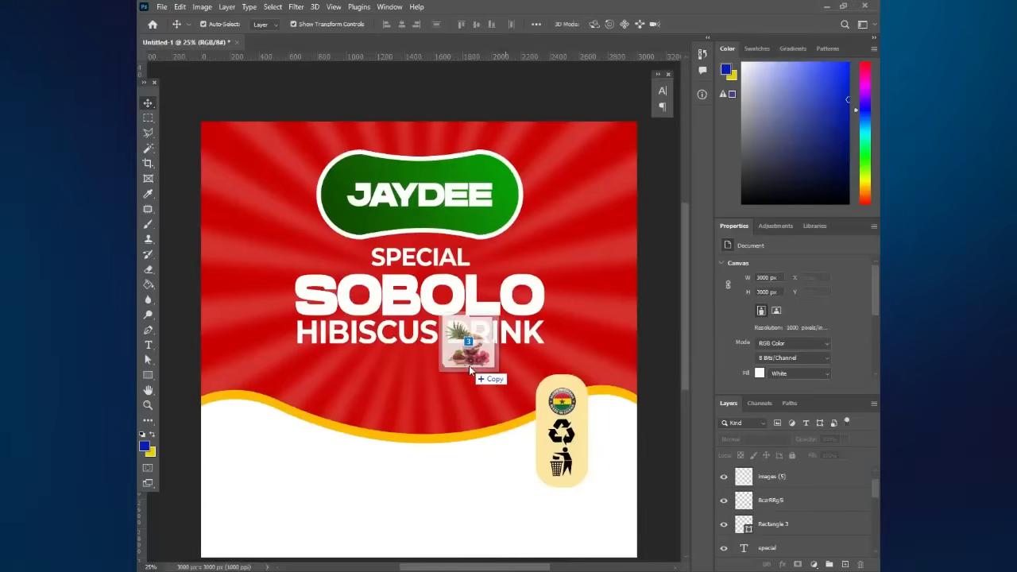
{"action": "left_click_drag", "start_coordinate": [469, 366], "coordinate": [469, 365]}
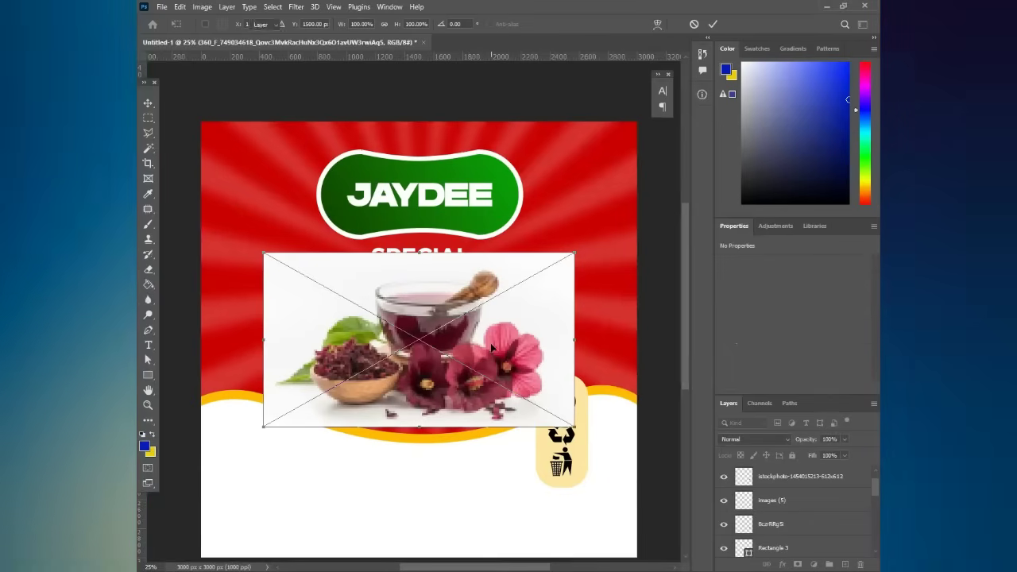
{"action": "key", "text": "Return"}
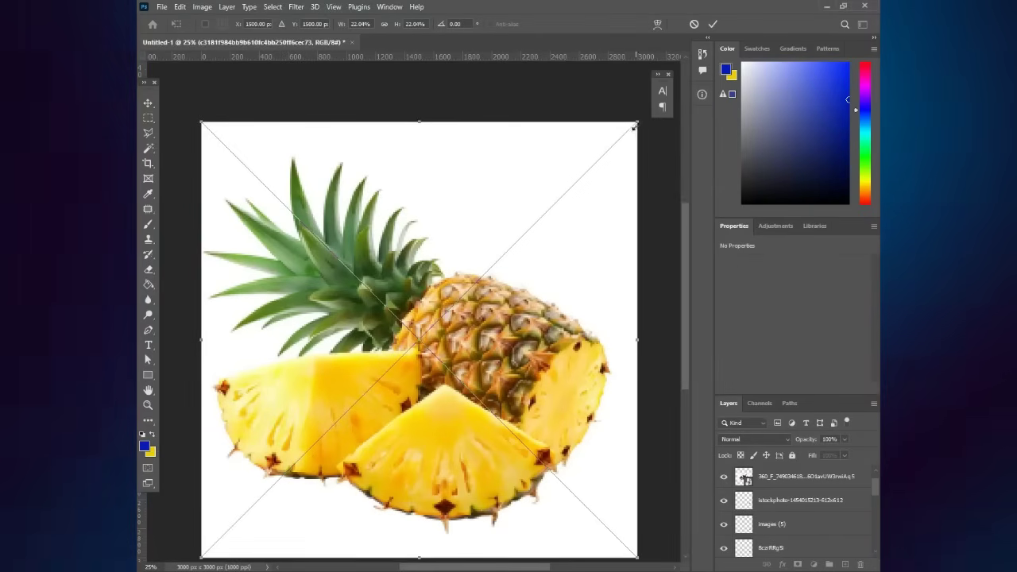
{"action": "left_click_drag", "start_coordinate": [638, 118], "coordinate": [360, 399]}
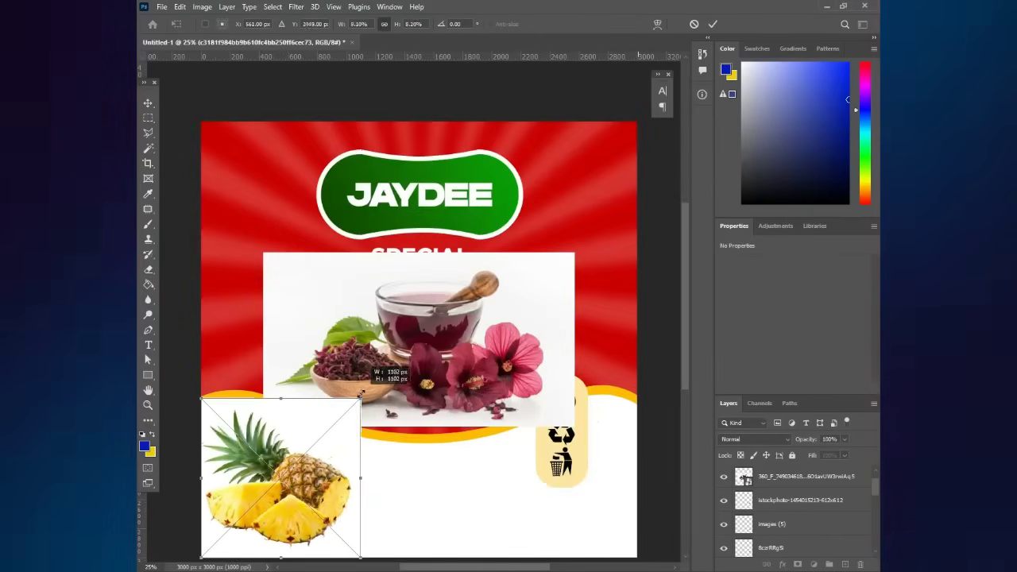
{"action": "left_click_drag", "start_coordinate": [333, 443], "coordinate": [439, 337]}
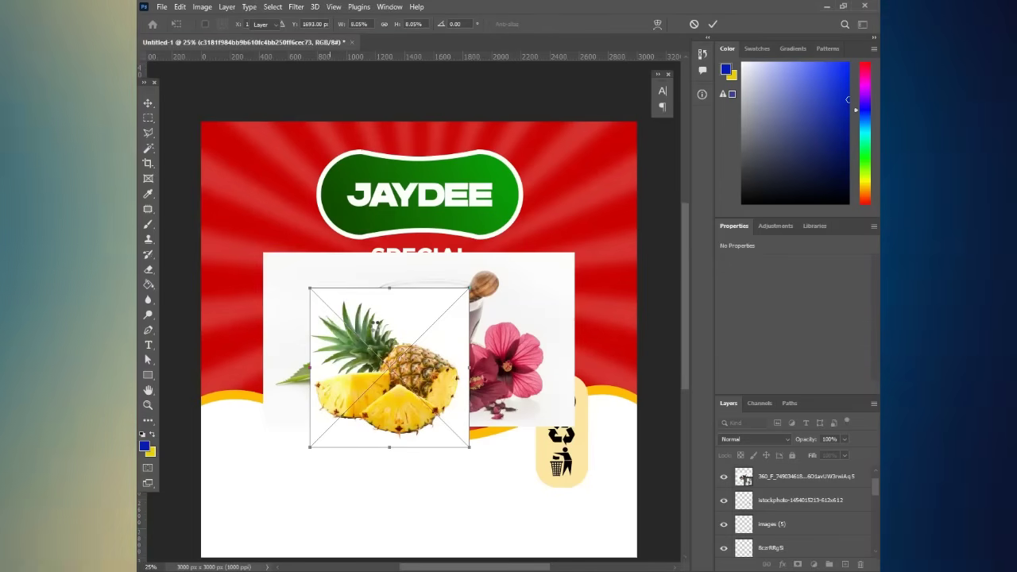
{"action": "key", "text": "ctrl+shift+a"}
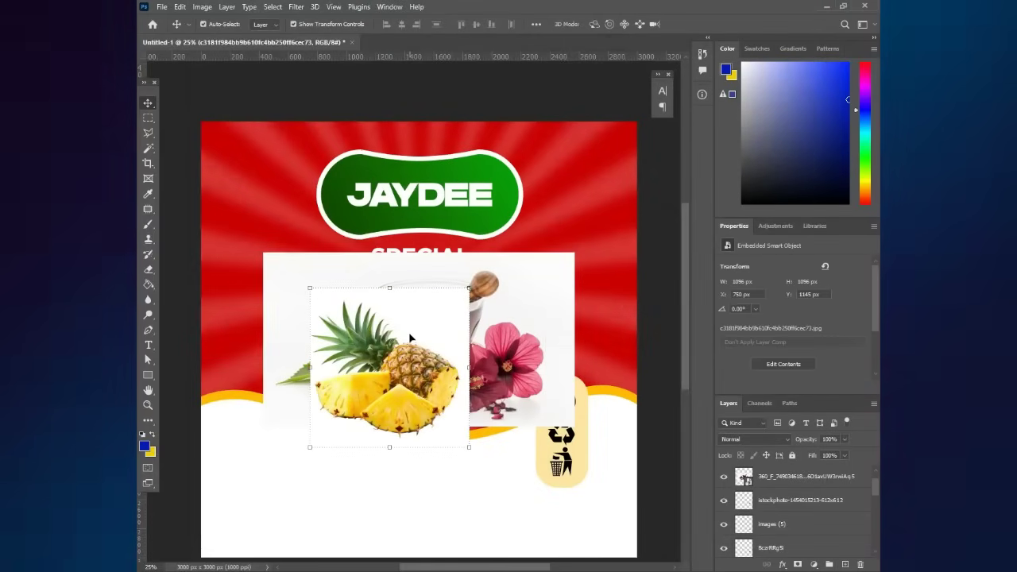
- Rasterize the pineapple and delete its white background selected with the Magic Wand
{"action": "left_click", "coordinate": [147, 149]}
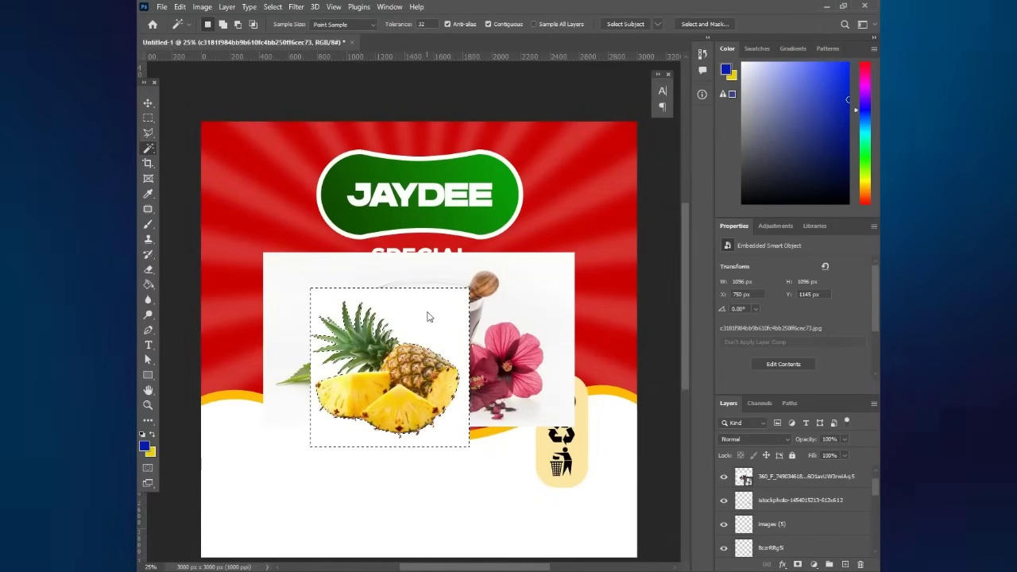
{"action": "left_click", "coordinate": [428, 317]}
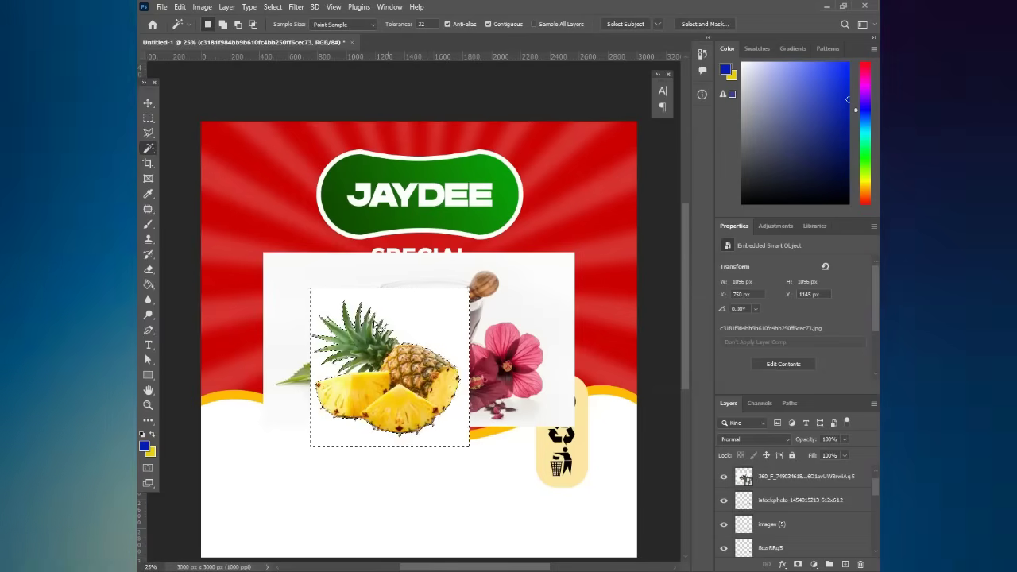
{"action": "key", "text": "e"}
{"action": "left_click", "coordinate": [295, 306]}
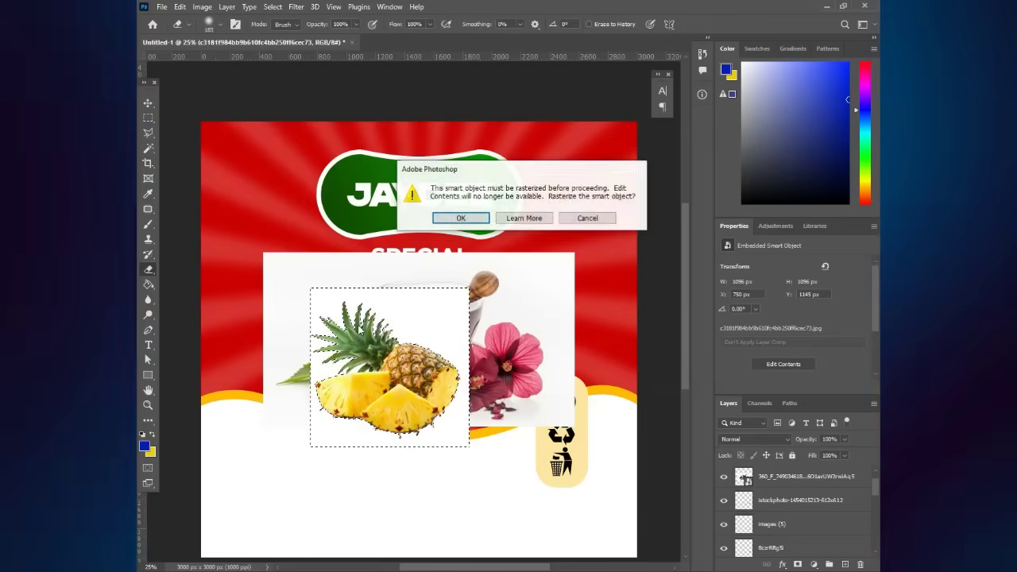
{"action": "key", "text": "Return"}
{"action": "key", "text": "Delete"}
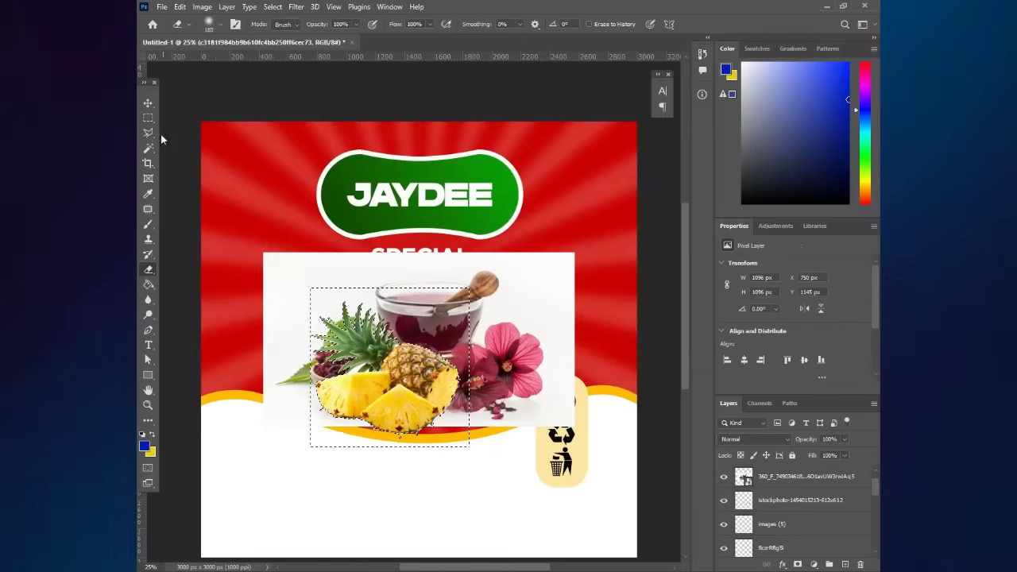
{"action": "left_click", "coordinate": [147, 118]}
{"action": "key", "text": "ctrl+d"}
- Move the pineapple to the lower left and the hibiscus tea photo up to the top
{"action": "left_click", "coordinate": [148, 103]}
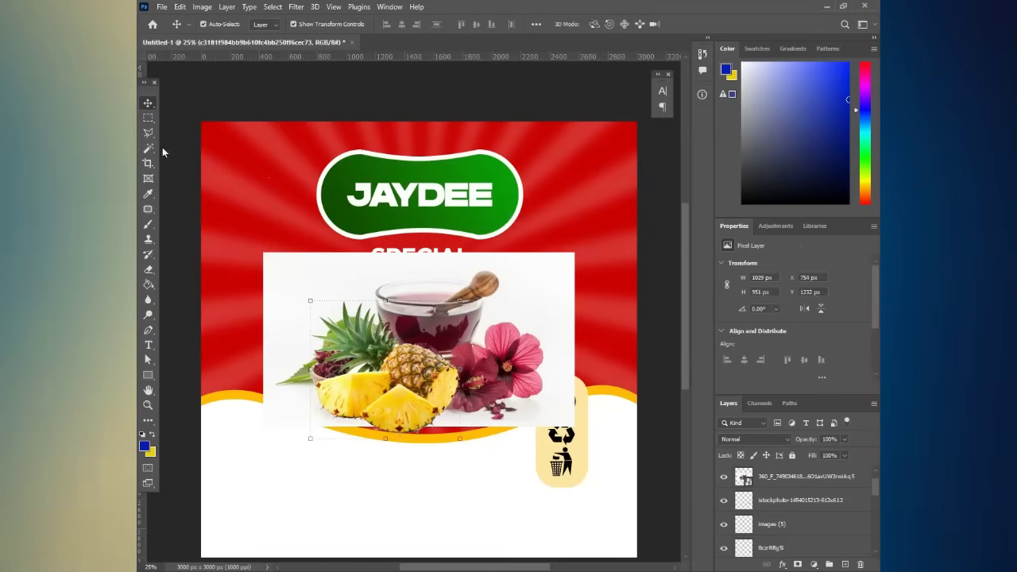
{"action": "left_click_drag", "start_coordinate": [431, 374], "coordinate": [370, 446]}
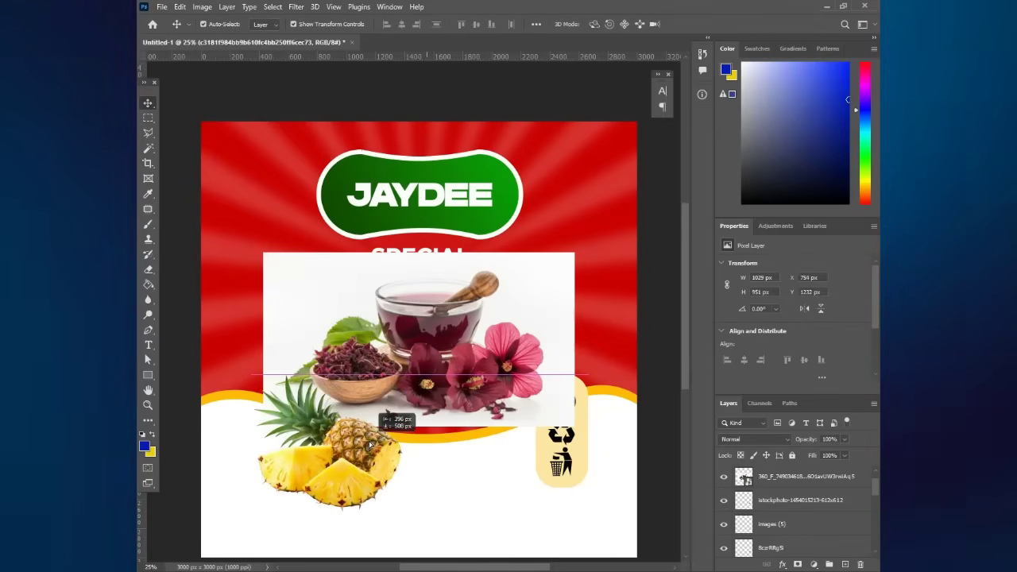
{"action": "left_click_drag", "start_coordinate": [504, 329], "coordinate": [463, 243]}
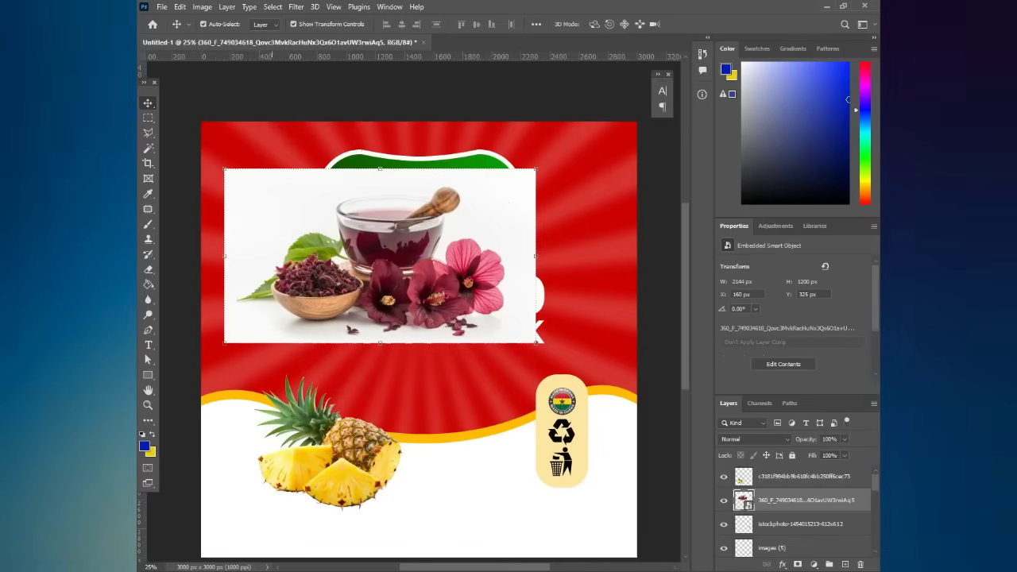
- Zoom in to 100% on the glass cup in the hibiscus tea photo and deselect
{"action": "left_click", "coordinate": [148, 148]}
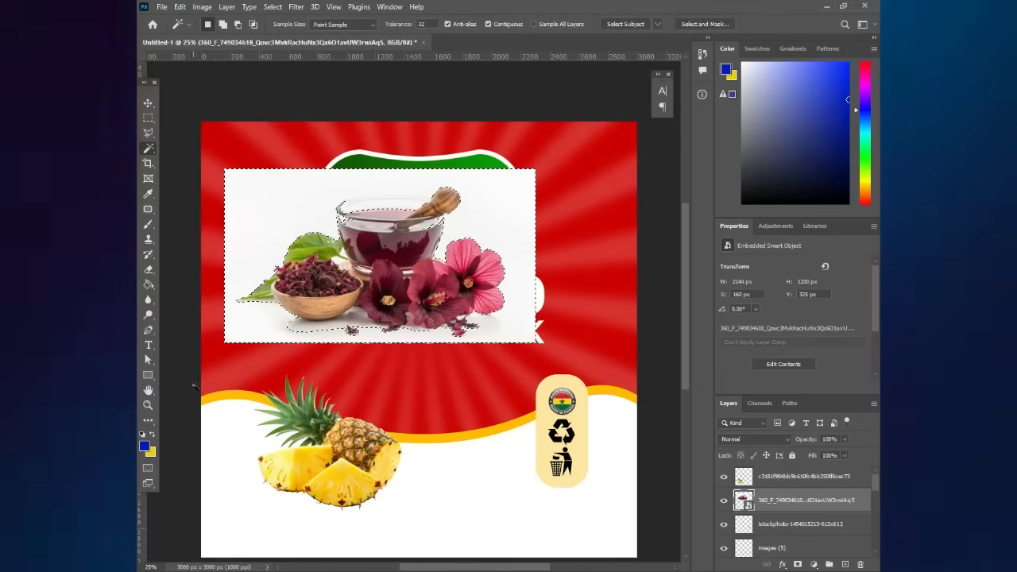
{"action": "key", "text": "z"}
{"action": "left_click", "coordinate": [374, 244]}
{"action": "left_click", "coordinate": [375, 245]}
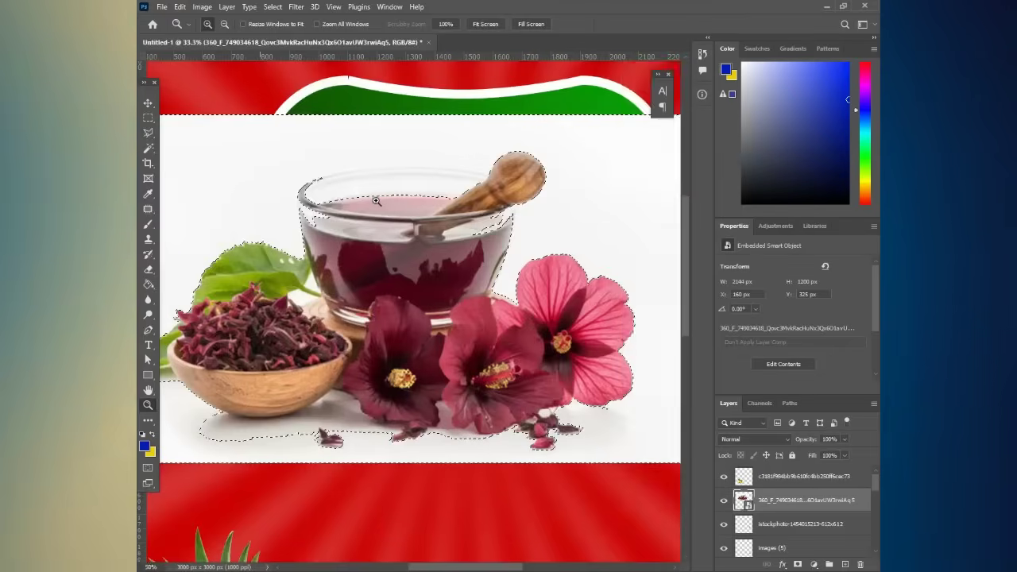
{"action": "left_click", "coordinate": [367, 209]}
{"action": "left_click", "coordinate": [361, 172]}
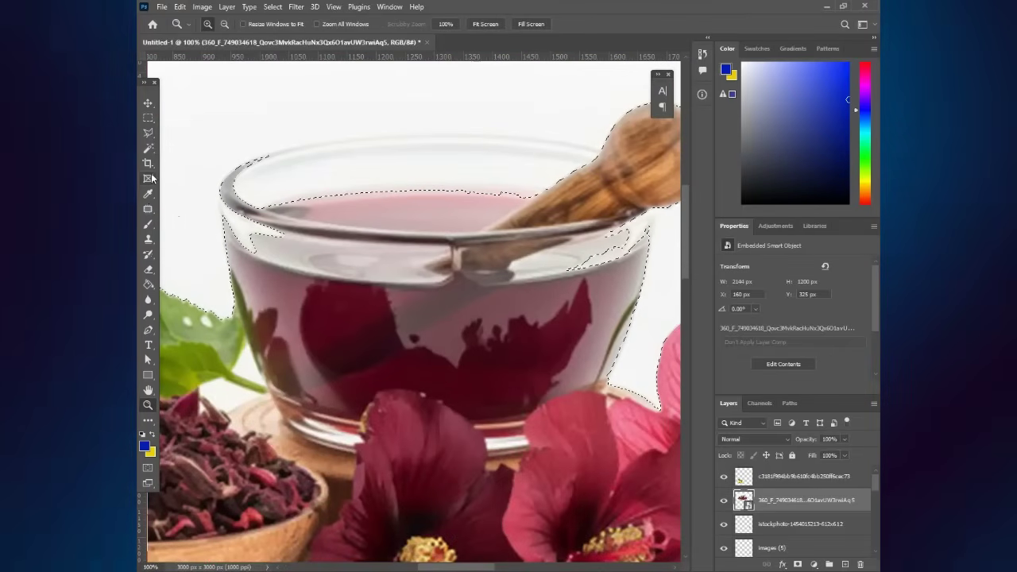
{"action": "left_click", "coordinate": [293, 149]}
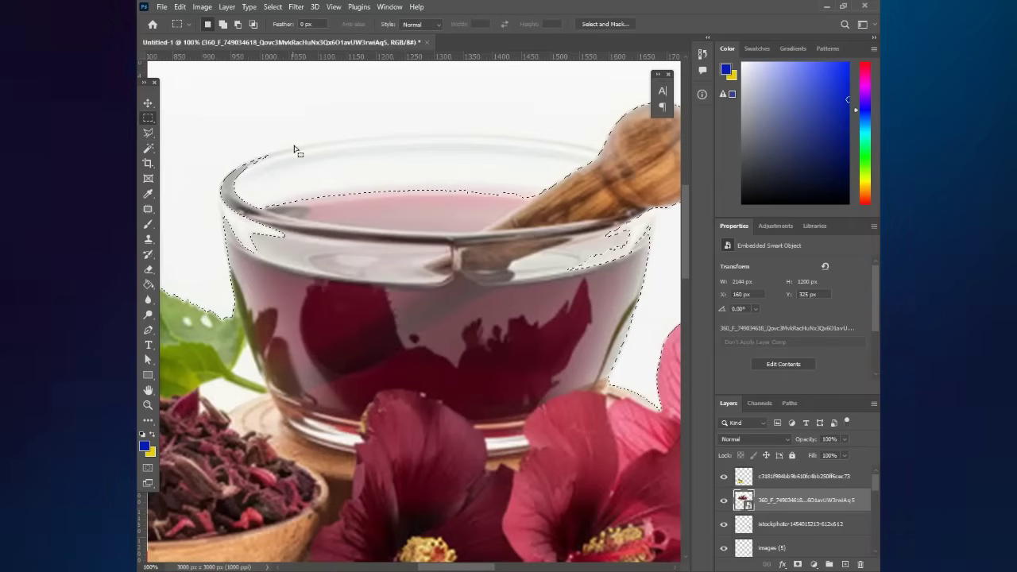
- With the Pen tool, trace the cup's left side and along its rim
{"action": "left_click", "coordinate": [149, 330]}
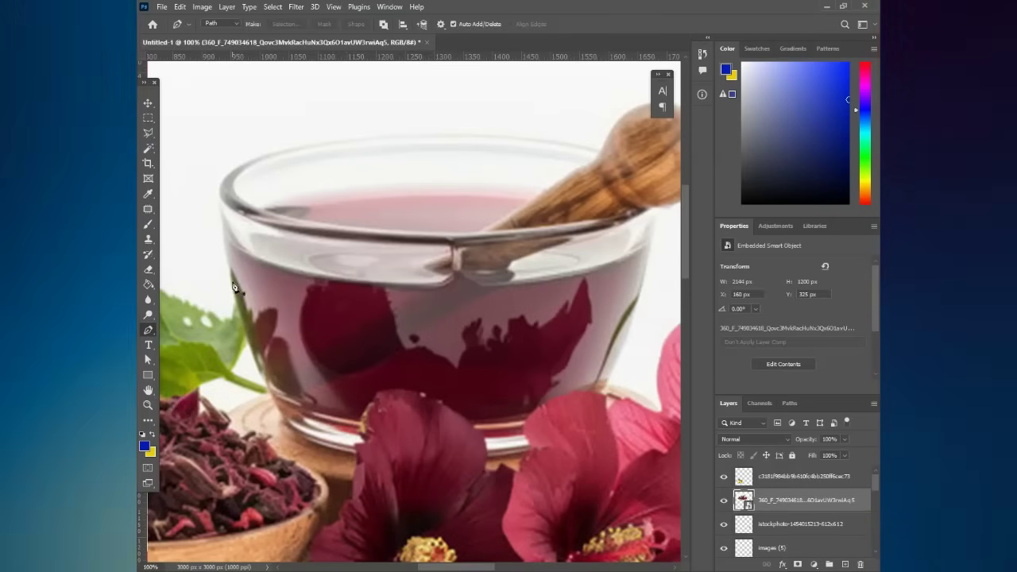
{"action": "left_click", "coordinate": [232, 275]}
{"action": "left_click", "coordinate": [223, 235]}
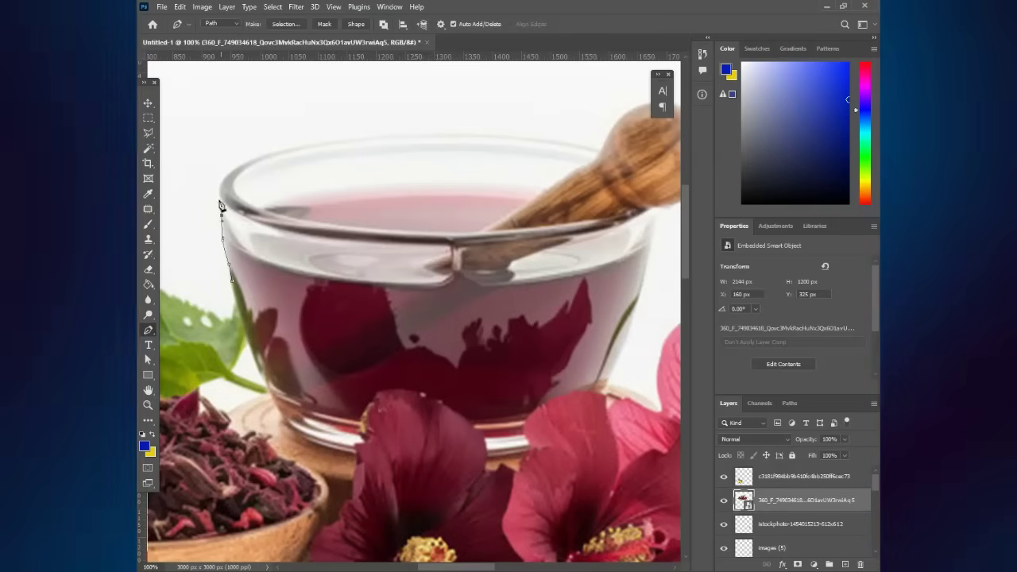
{"action": "left_click", "coordinate": [264, 155]}
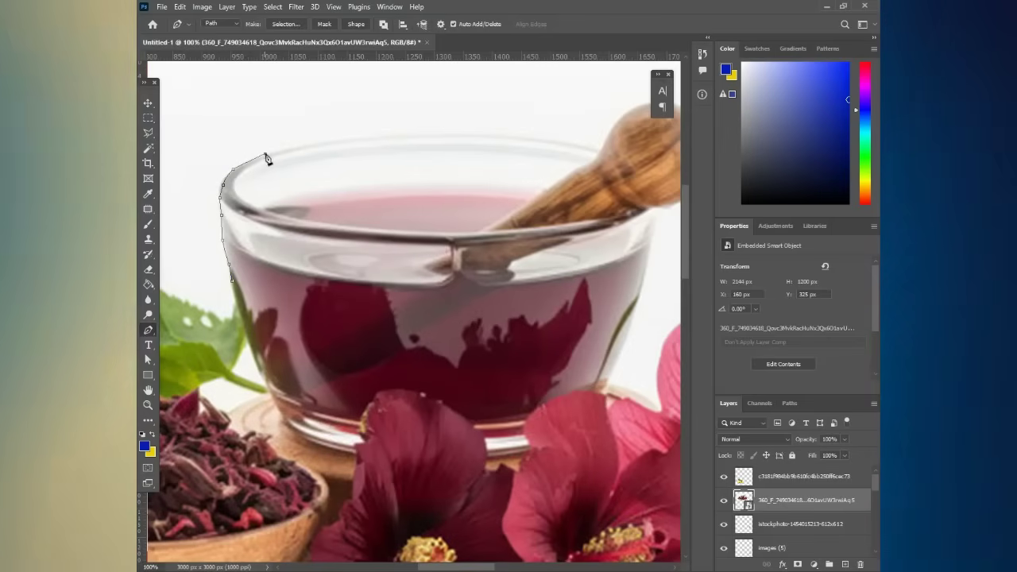
{"action": "left_click", "coordinate": [477, 136]}
{"action": "left_click", "coordinate": [538, 140]}
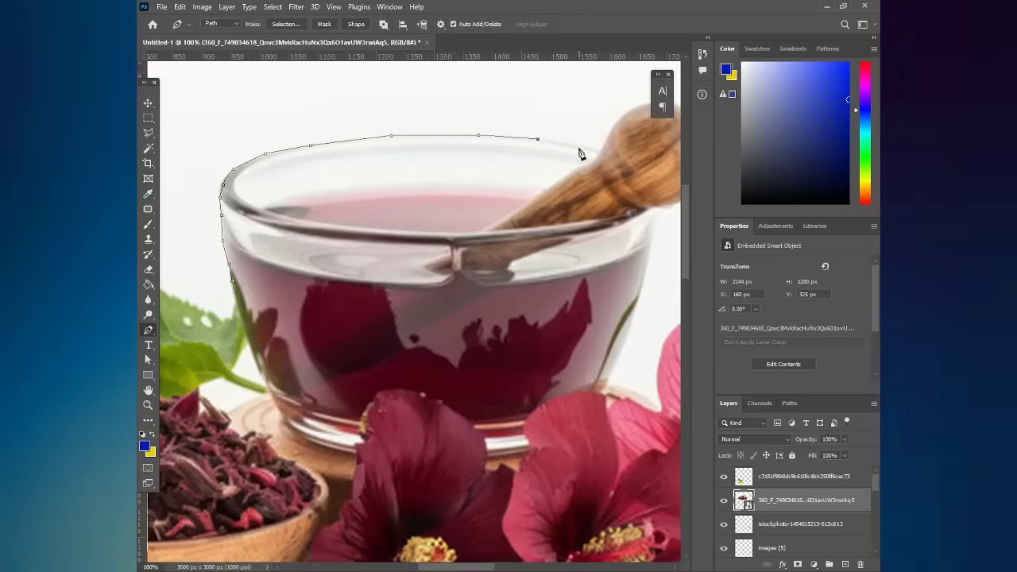
{"action": "left_click", "coordinate": [592, 152]}
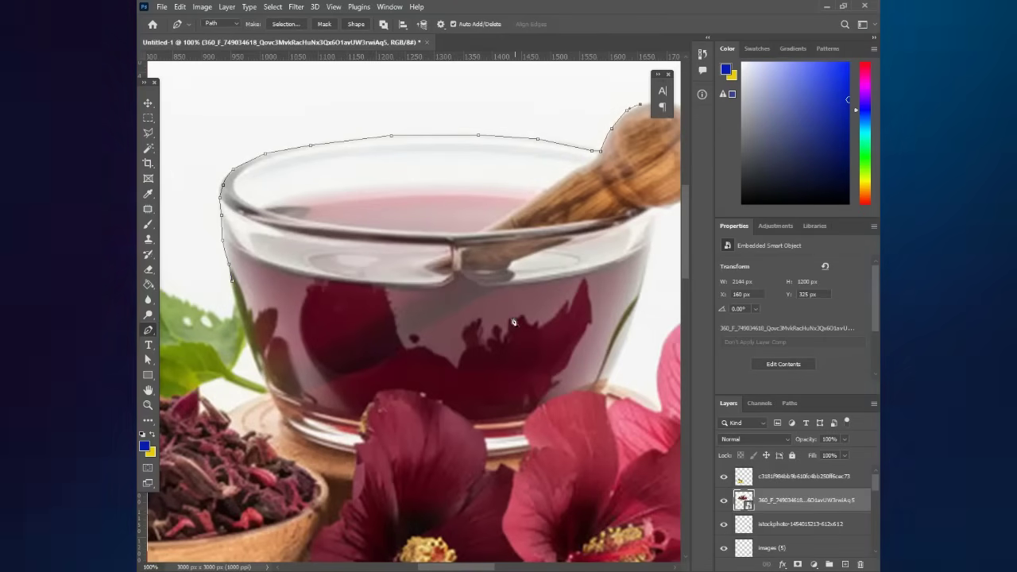
{"action": "scroll", "coordinate": [641, 109], "scroll_direction": "up", "scroll_amount": 5}
{"action": "left_click_drag", "start_coordinate": [462, 570], "coordinate": [484, 570]}
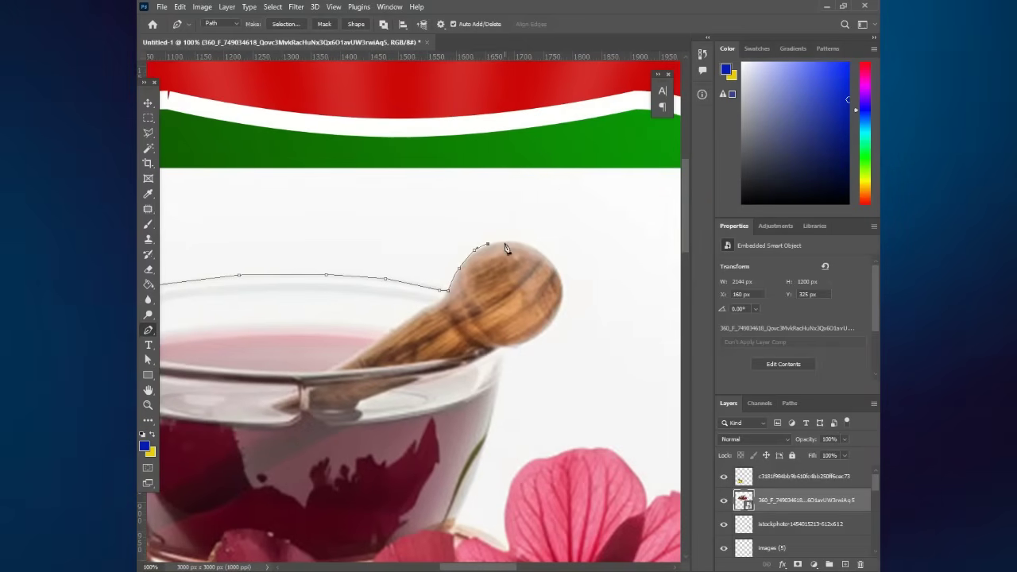
- Continue the path around the top and right edge of the spoon head
{"action": "left_click", "coordinate": [507, 241]}
{"action": "left_click", "coordinate": [527, 245]}
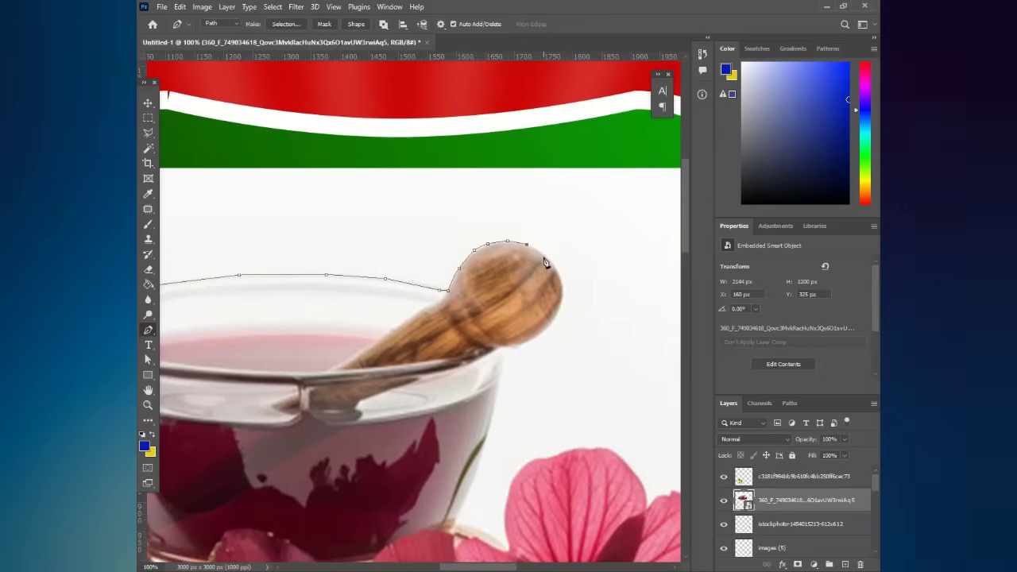
{"action": "left_click", "coordinate": [540, 253]}
{"action": "left_click", "coordinate": [552, 265]}
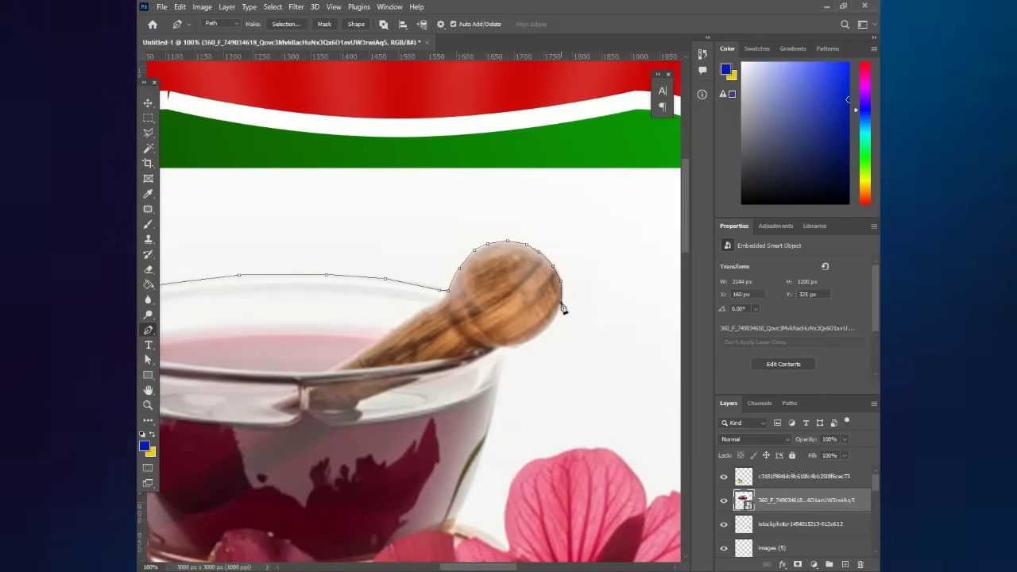
{"action": "left_click", "coordinate": [561, 302]}
{"action": "left_click", "coordinate": [543, 333]}
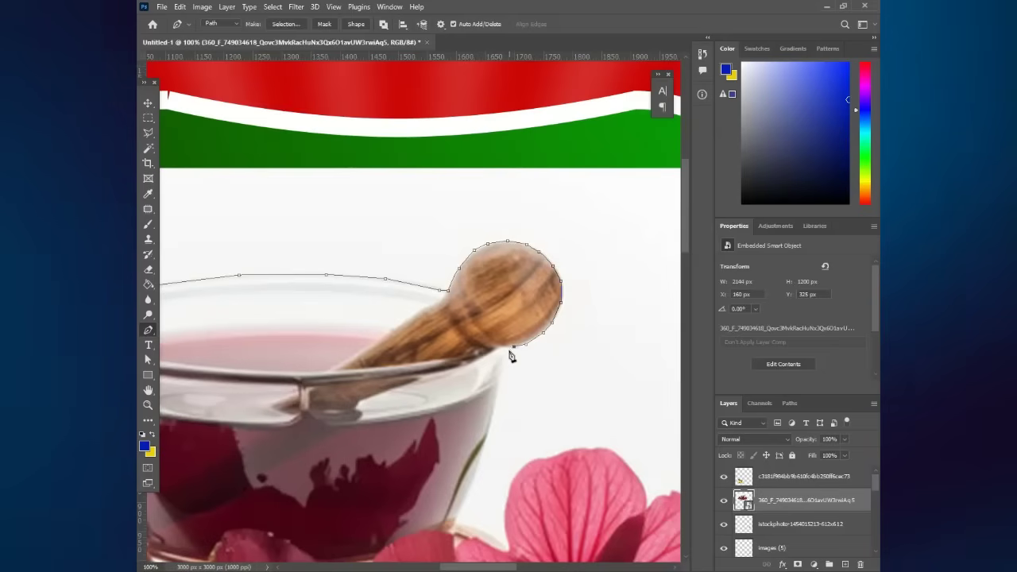
- Close the path down the cup's right side and leaf edge, then open Make Selection
{"action": "left_click", "coordinate": [492, 432]}
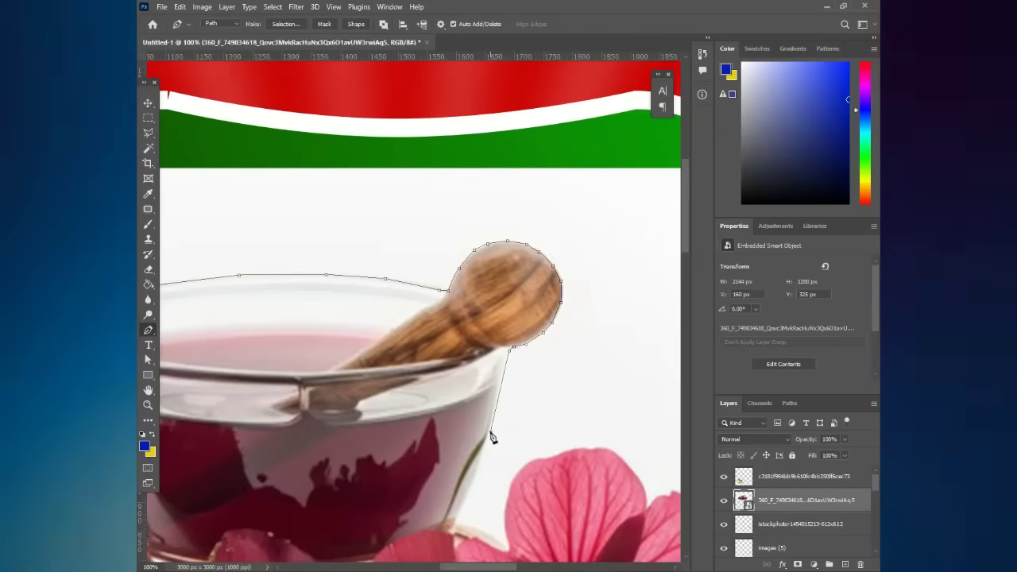
{"action": "left_click", "coordinate": [472, 491]}
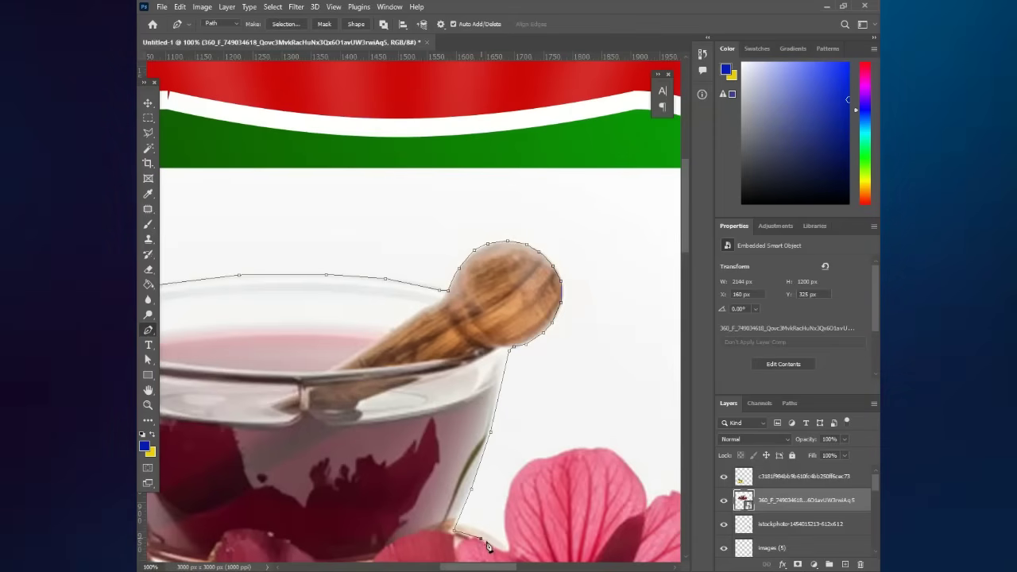
{"action": "left_click", "coordinate": [501, 545]}
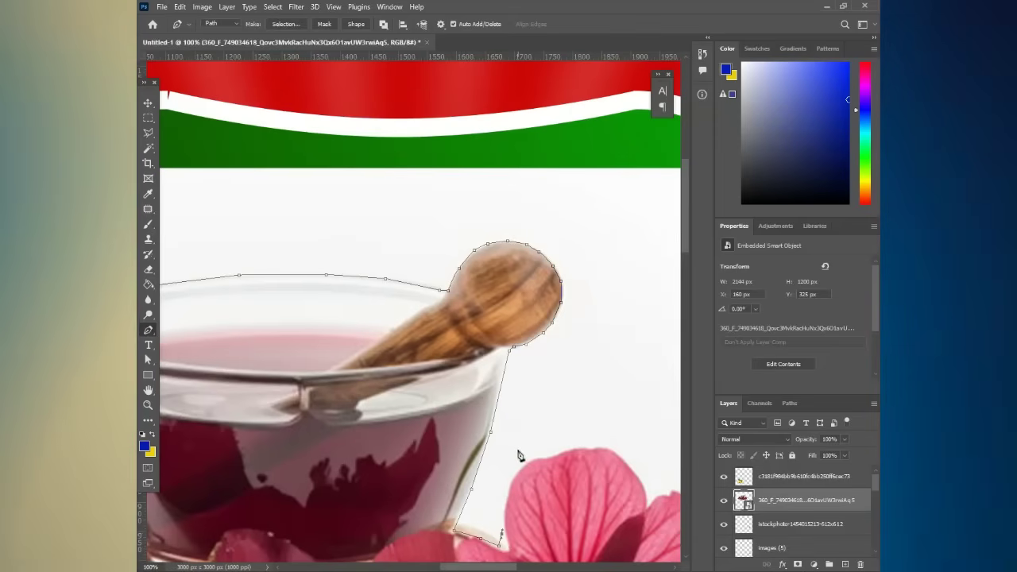
{"action": "left_click", "coordinate": [513, 438]}
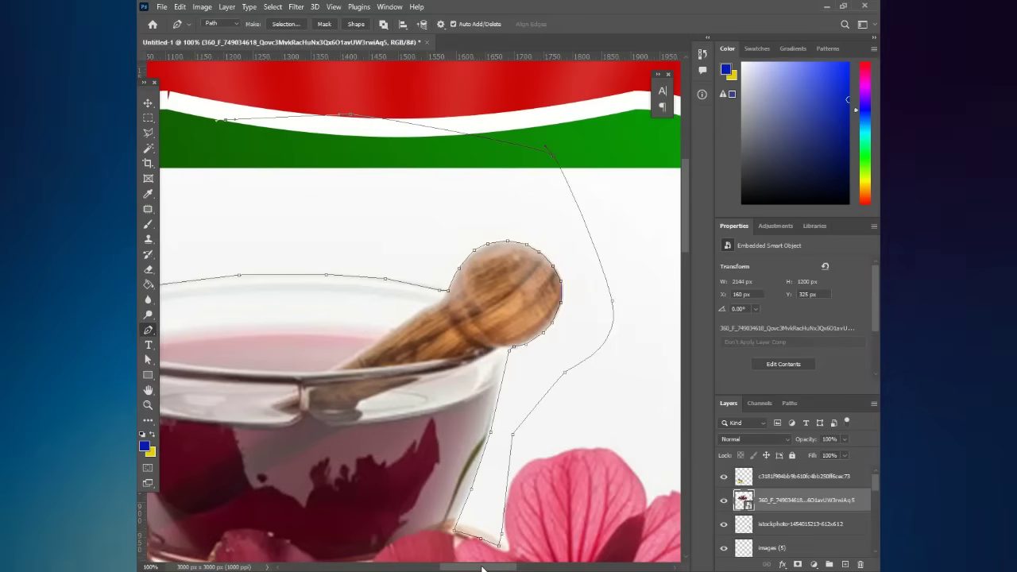
{"action": "scroll", "coordinate": [424, 554], "scroll_direction": "left", "scroll_amount": 10}
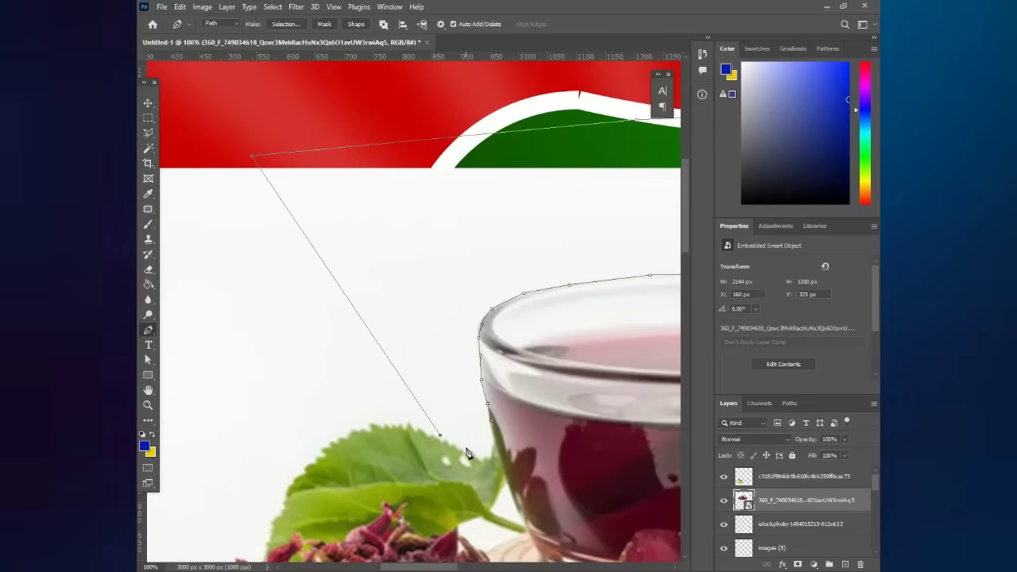
{"action": "left_click", "coordinate": [481, 458]}
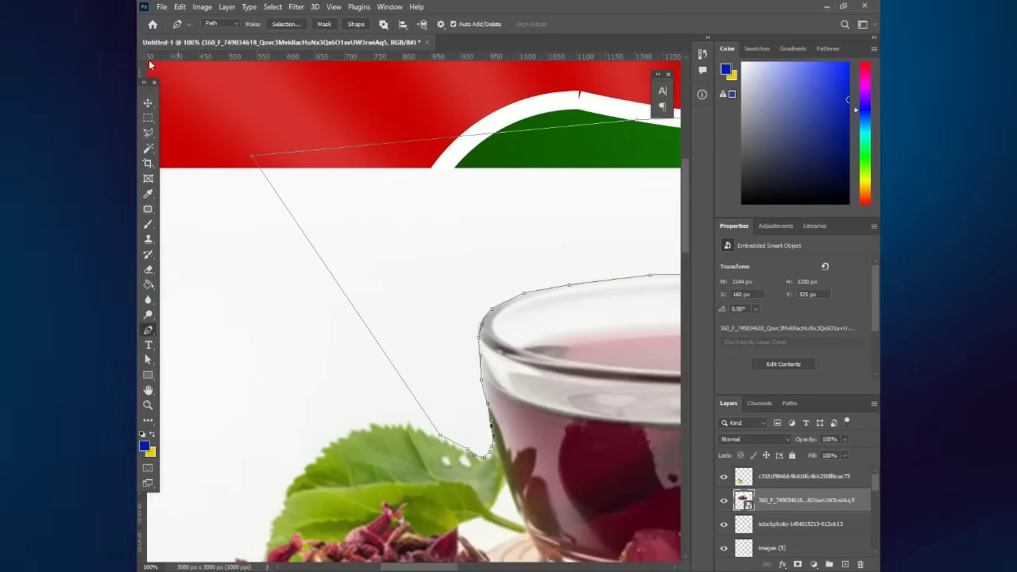
{"action": "left_click", "coordinate": [295, 27]}
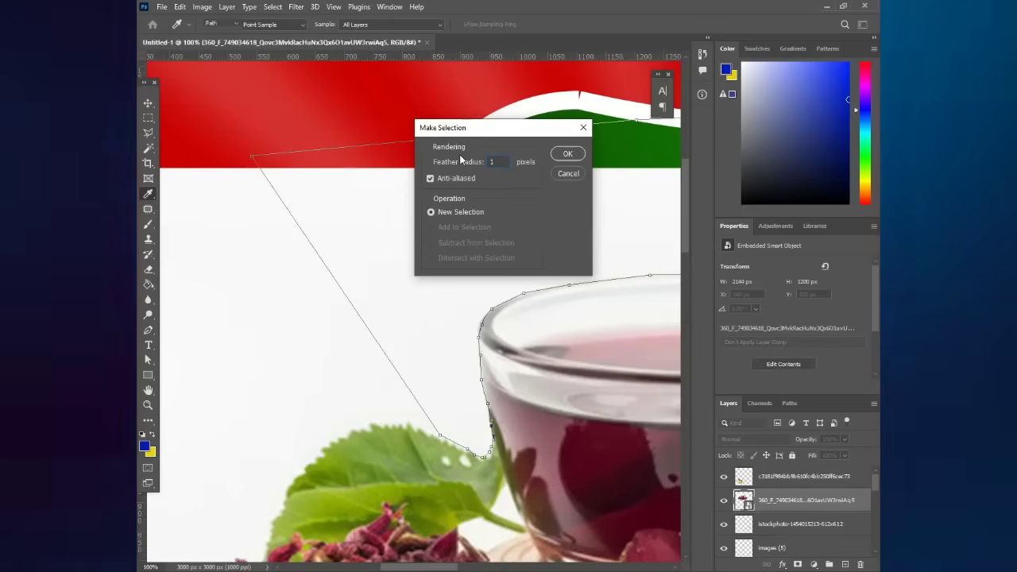
- Make the 1-pixel feathered selection, rasterize the tea photo, and erase the white backdrop inside it
{"action": "key", "text": "Return"}
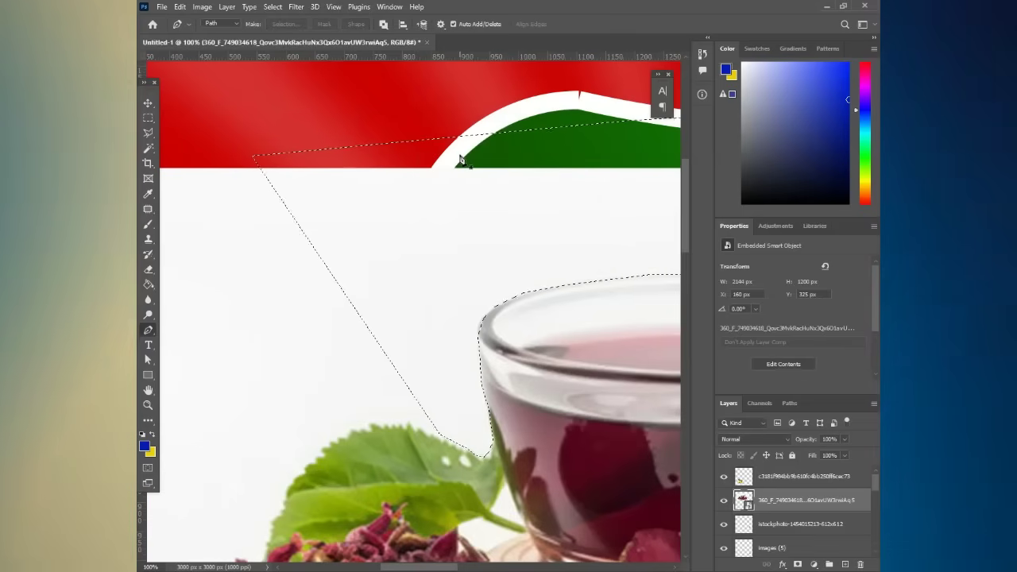
{"action": "key", "text": "Delete"}
{"action": "left_click", "coordinate": [461, 218]}
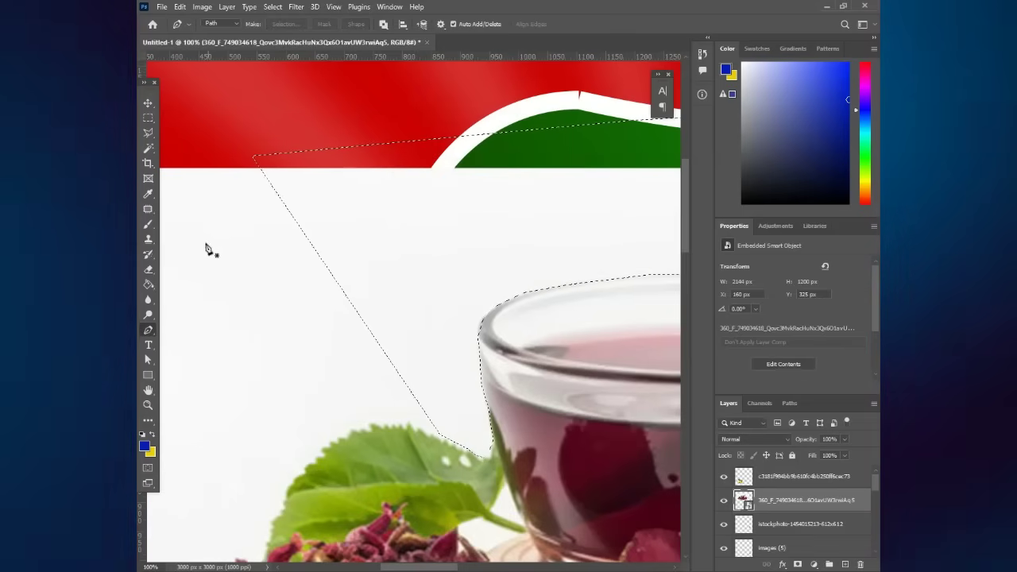
{"action": "left_click", "coordinate": [149, 271]}
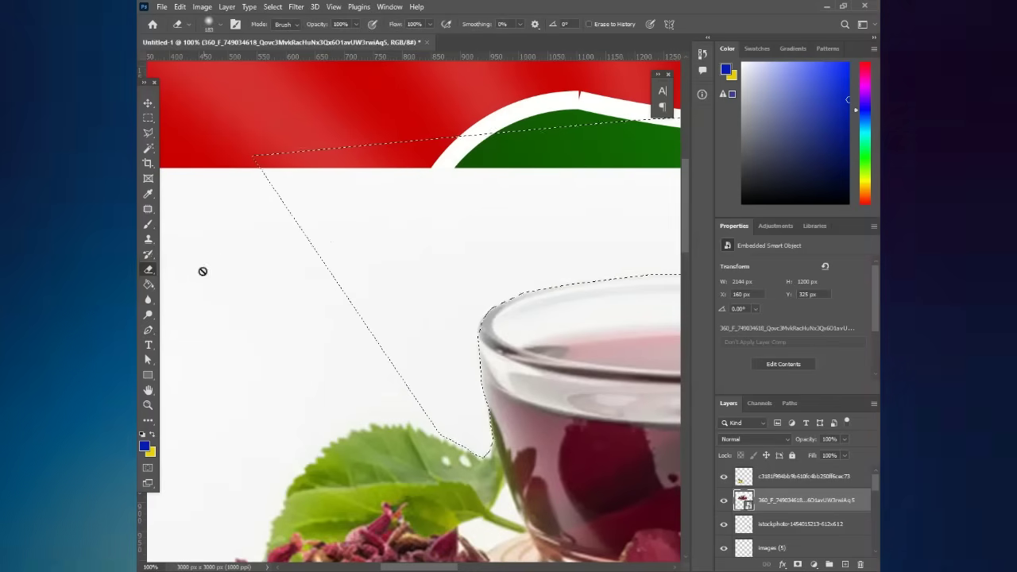
{"action": "left_click", "coordinate": [428, 248]}
{"action": "key", "text": "Return"}
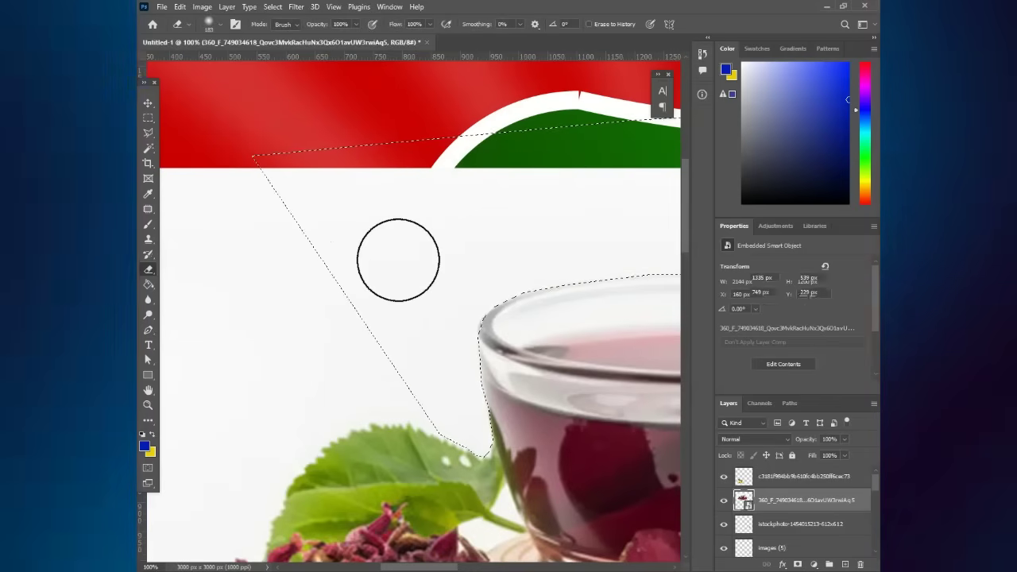
{"action": "left_click_drag", "start_coordinate": [397, 261], "coordinate": [189, 196]}
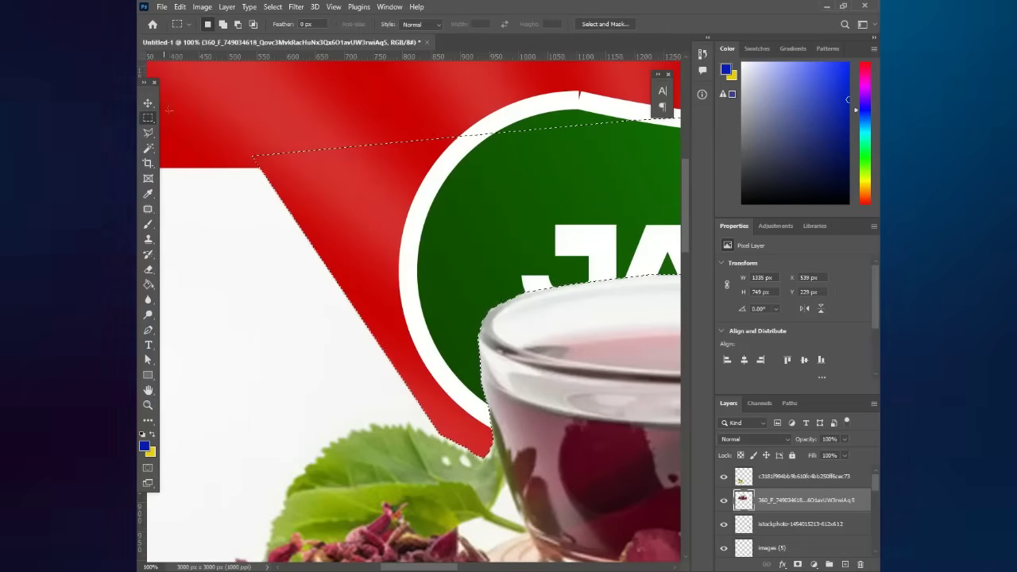
{"action": "key", "text": "ctrl+d"}
{"action": "key", "text": "v"}
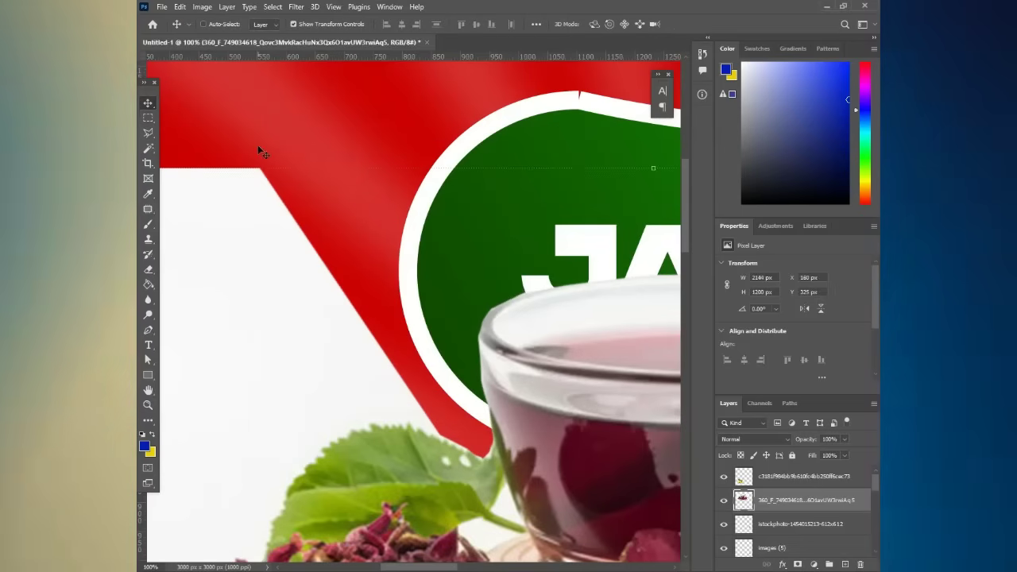
{"action": "key", "text": "ctrl+minus"}
{"action": "key", "text": "ctrl+minus"}
{"action": "key", "text": "ctrl+minus"}
{"action": "key", "text": "ctrl+minus"}
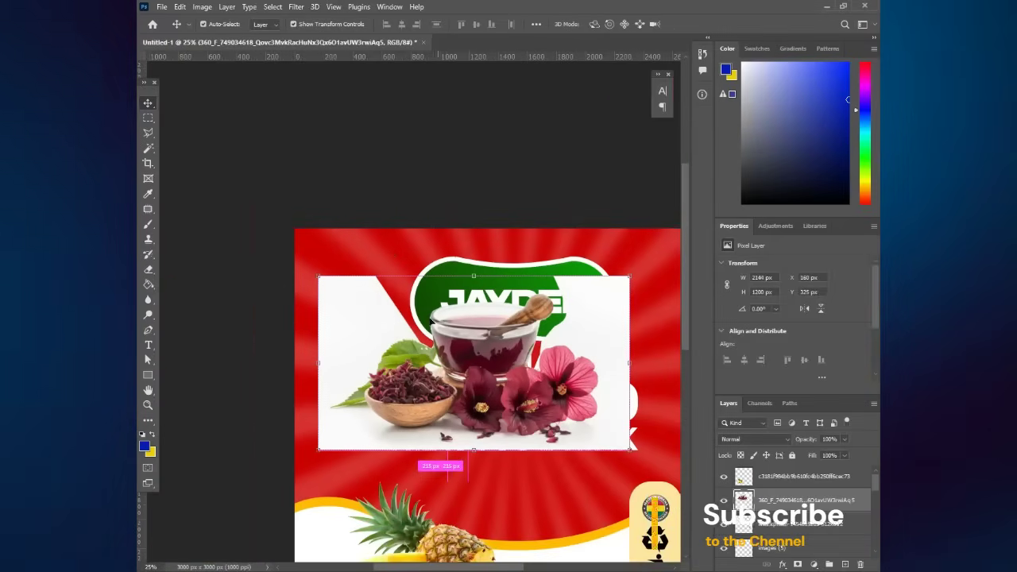
- Select the tea photo's remaining white background with the Magic Wand and delete it
{"action": "left_click", "coordinate": [148, 149]}
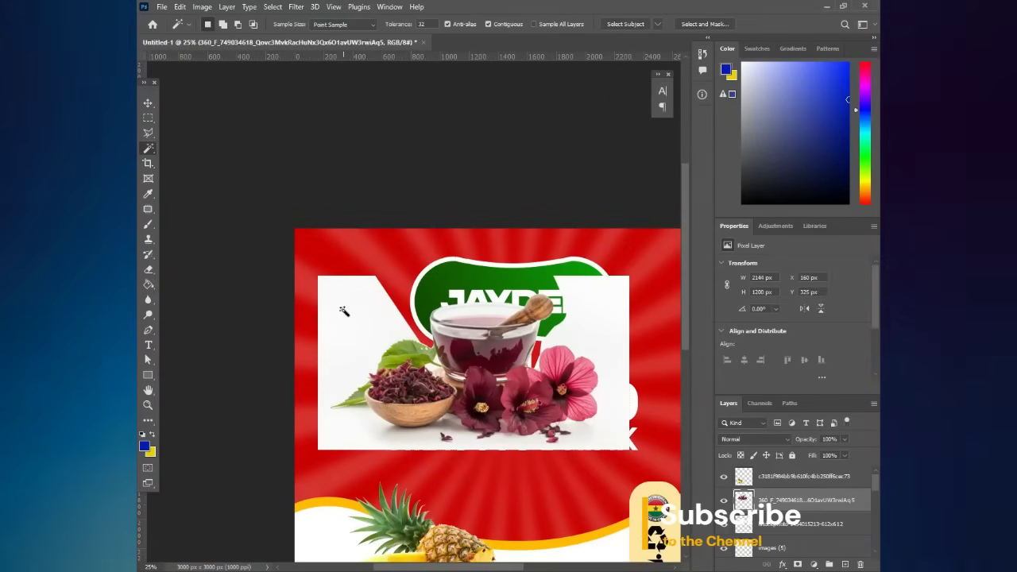
{"action": "left_click", "coordinate": [347, 316]}
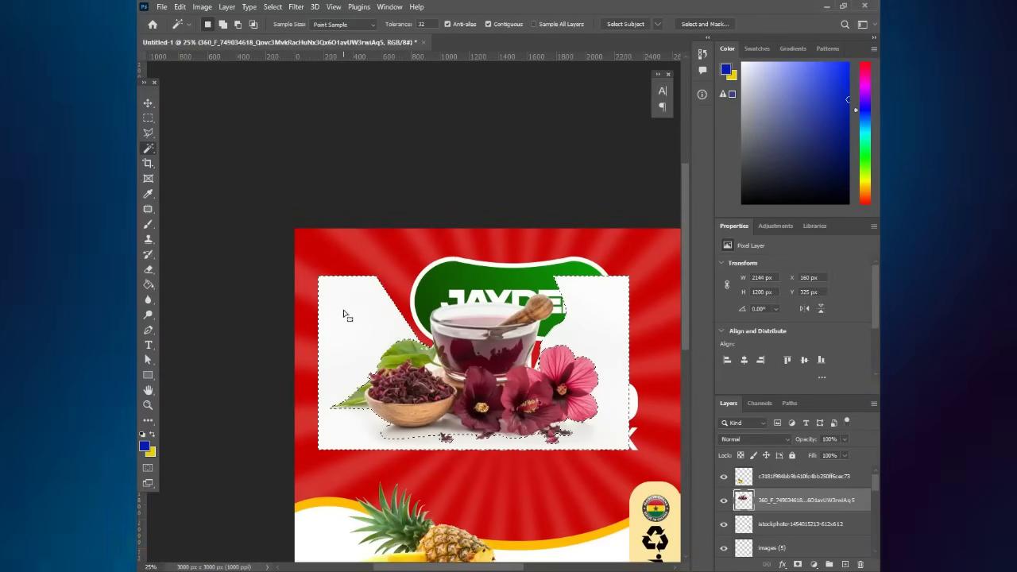
{"action": "key", "text": "Delete"}
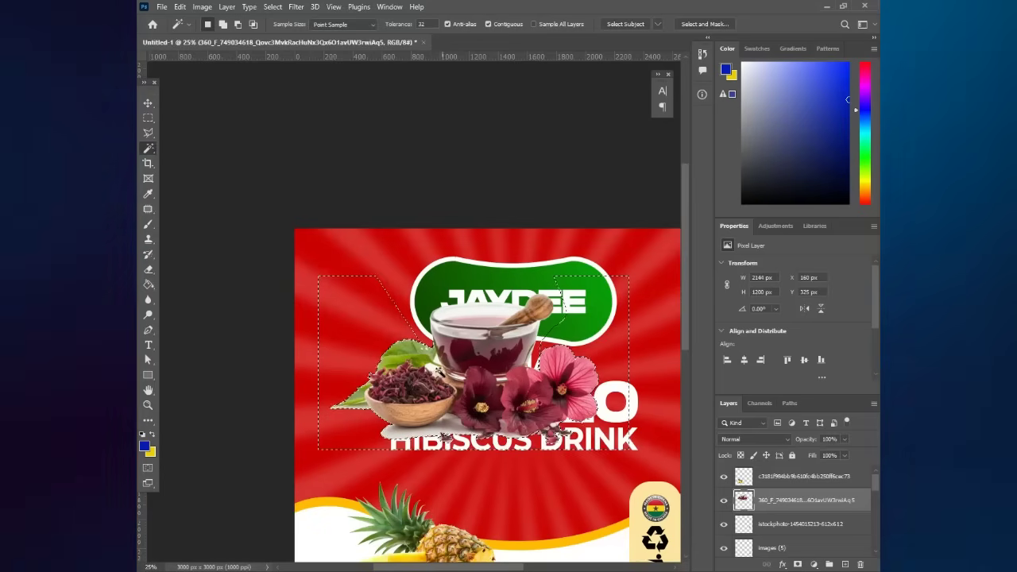
{"action": "key", "text": "ctrl+d"}
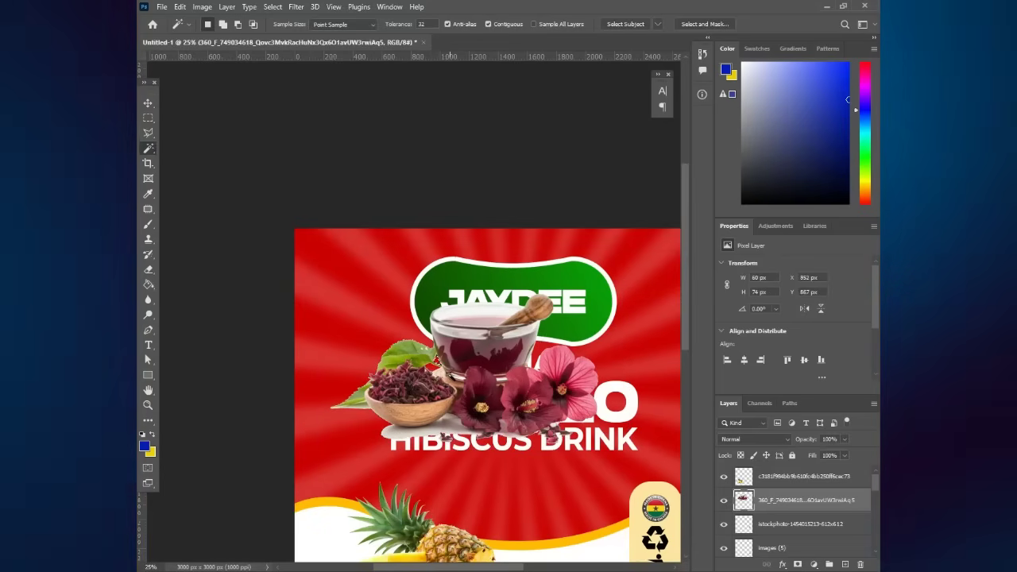
{"action": "left_click", "coordinate": [143, 118]}
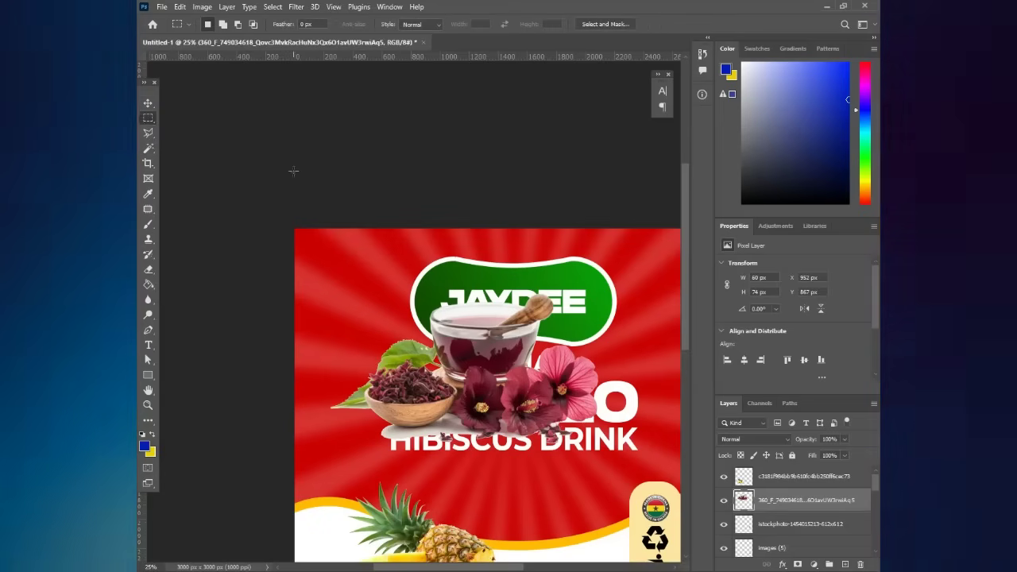
- Scale the tea cup photo to about 72%, set it under HIBISCUS DRINK, and move the pineapple beside SOBOLO
{"action": "left_click", "coordinate": [145, 103]}
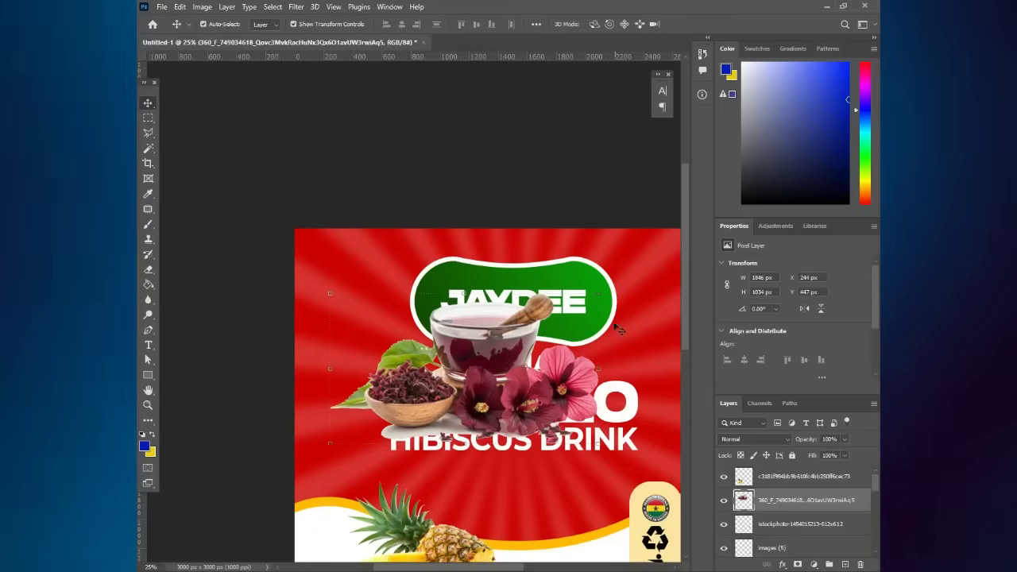
{"action": "left_click_drag", "start_coordinate": [596, 292], "coordinate": [521, 338]}
{"action": "left_click_drag", "start_coordinate": [478, 387], "coordinate": [521, 493]}
{"action": "scroll", "coordinate": [487, 556], "scroll_direction": "down", "scroll_amount": 5}
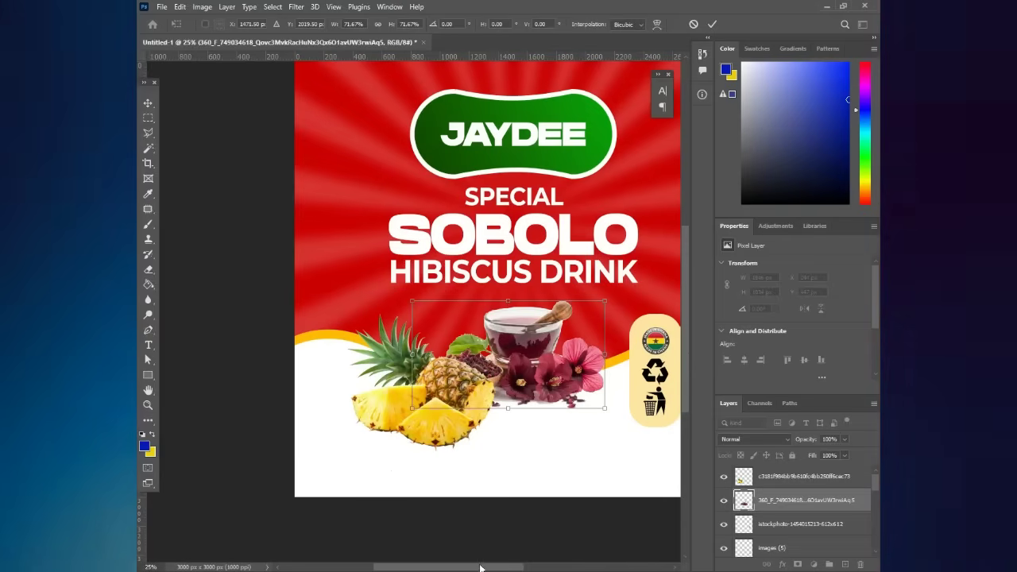
{"action": "scroll", "coordinate": [487, 557], "scroll_direction": "right", "scroll_amount": 3}
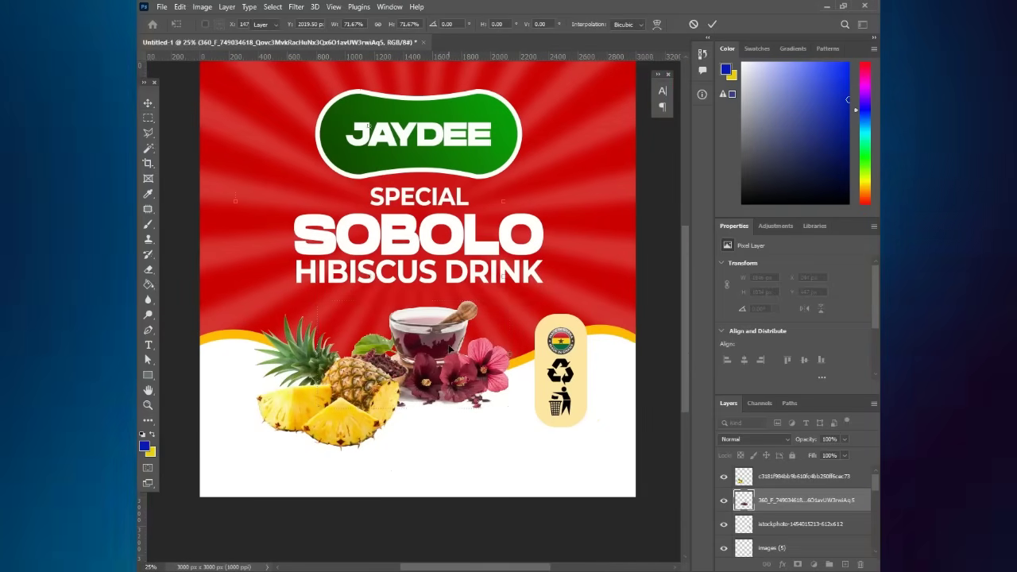
{"action": "key", "text": "Return"}
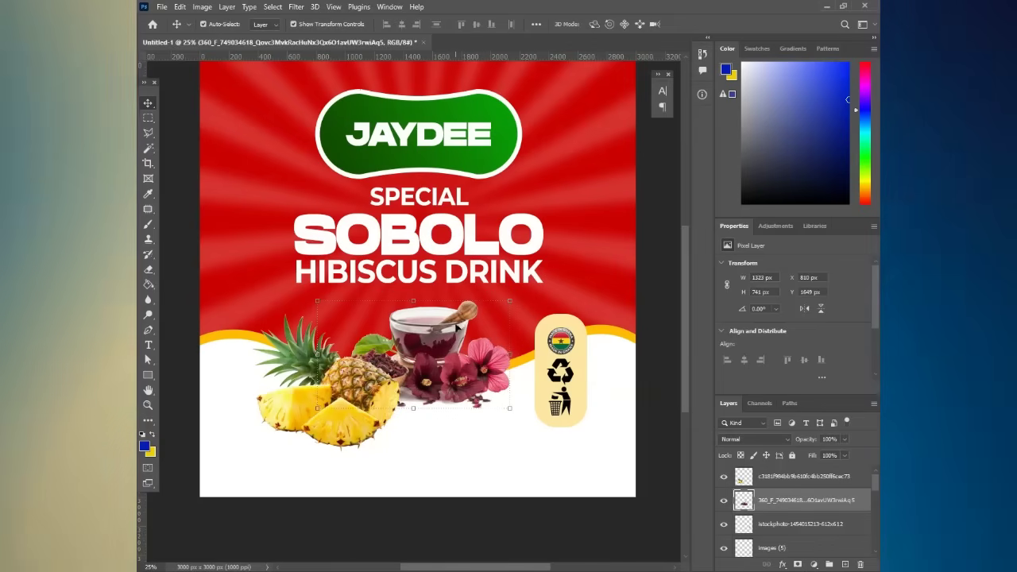
{"action": "mouse_move", "coordinate": [457, 326]}
{"action": "left_mouse_down"}
{"action": "mouse_move", "coordinate": [439, 368]}
{"action": "mouse_move", "coordinate": [443, 317]}
{"action": "left_mouse_up"}
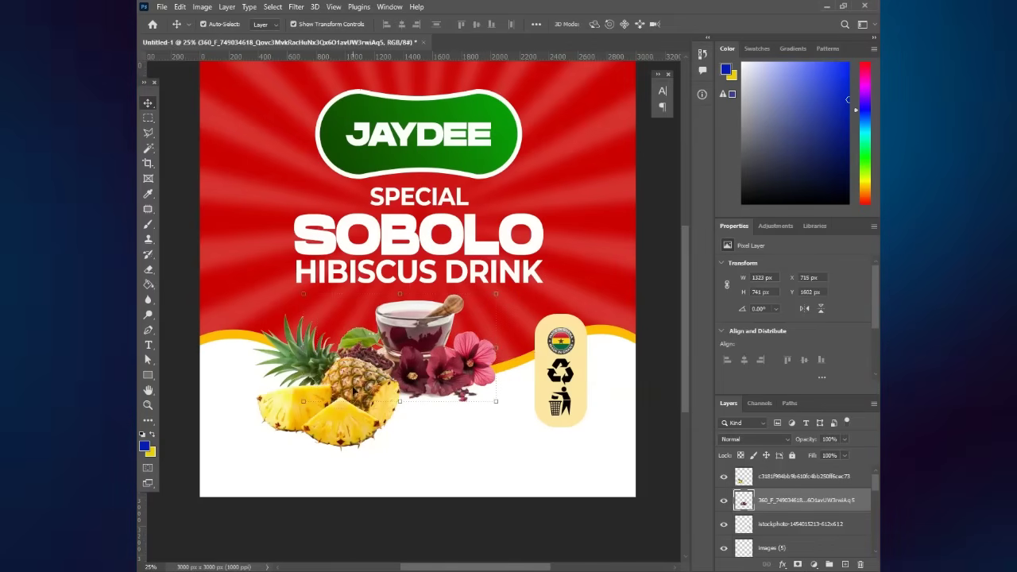
{"action": "left_click_drag", "start_coordinate": [353, 391], "coordinate": [325, 228]}
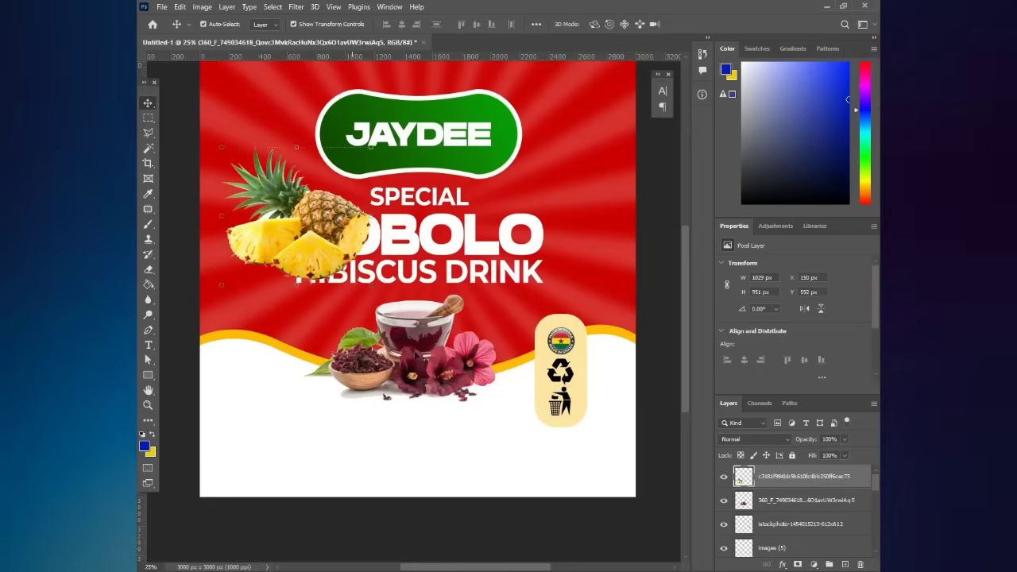
- Shrink the pineapple beside the tea bowl and move its layer below the tea cup
{"action": "left_click_drag", "start_coordinate": [429, 348], "coordinate": [427, 342]}
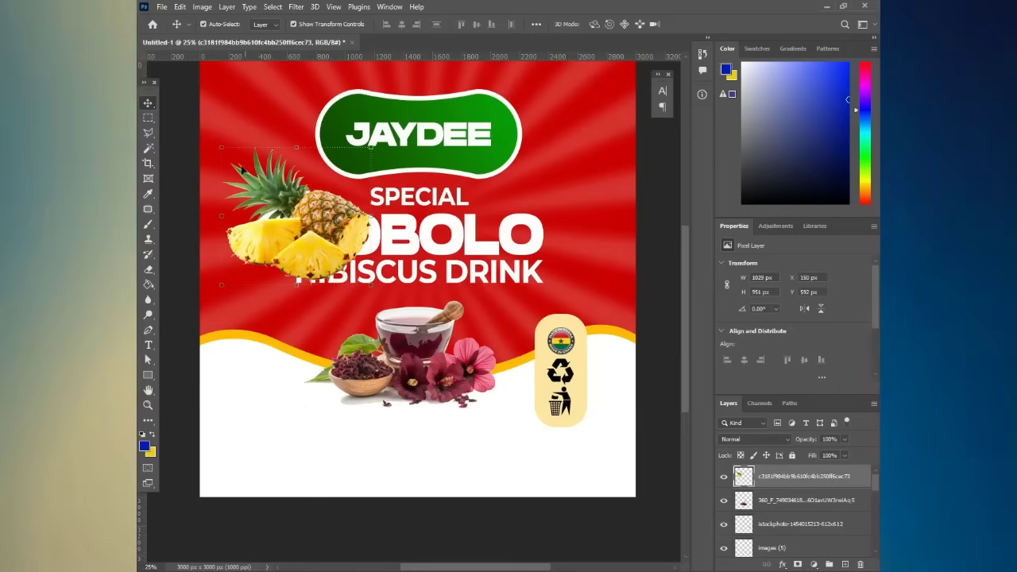
{"action": "left_click_drag", "start_coordinate": [221, 147], "coordinate": [280, 201]}
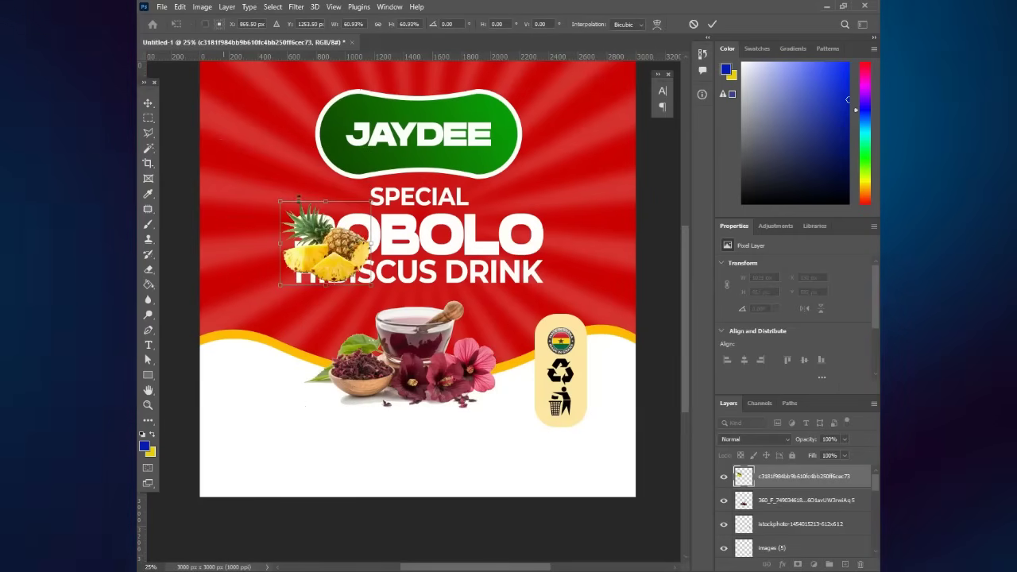
{"action": "left_click_drag", "start_coordinate": [347, 241], "coordinate": [359, 321]}
{"action": "key", "text": "Return"}
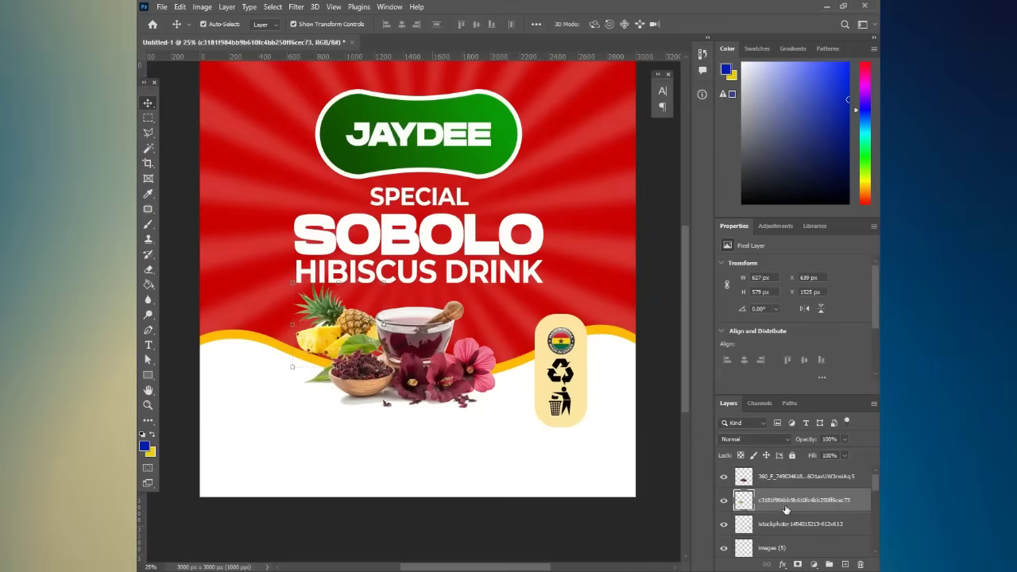
{"action": "left_click_drag", "start_coordinate": [786, 509], "coordinate": [816, 569]}
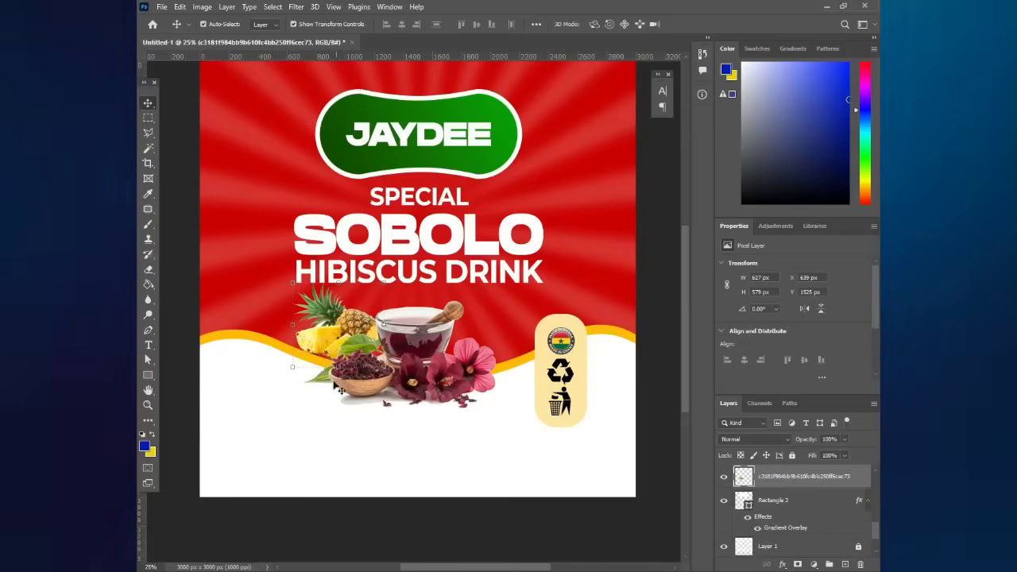
- Enlarge the pineapple slightly with Free Transform and deselect all layers
{"action": "key", "text": "ctrl+t"}
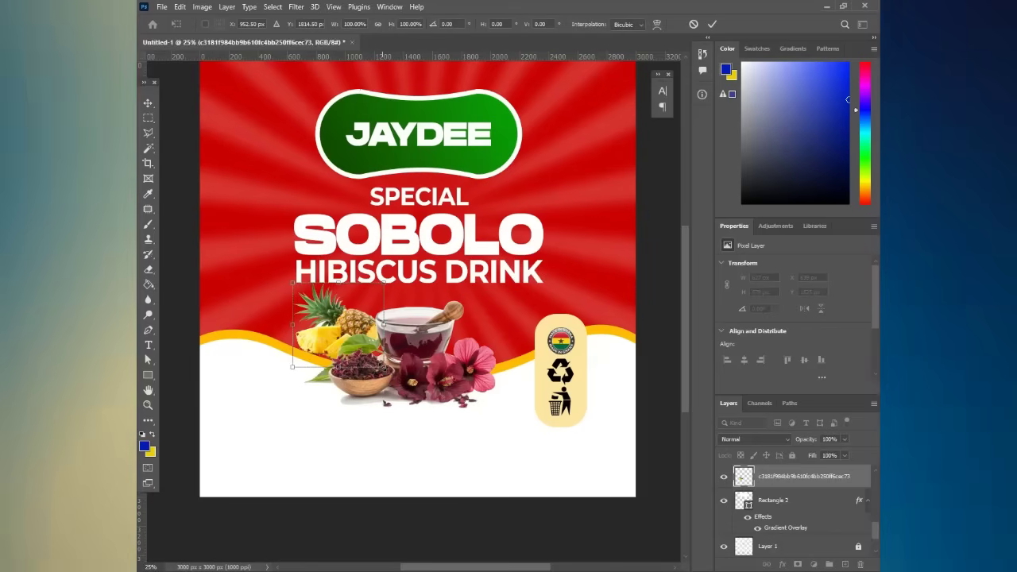
{"action": "left_click_drag", "start_coordinate": [384, 367], "coordinate": [399, 382]}
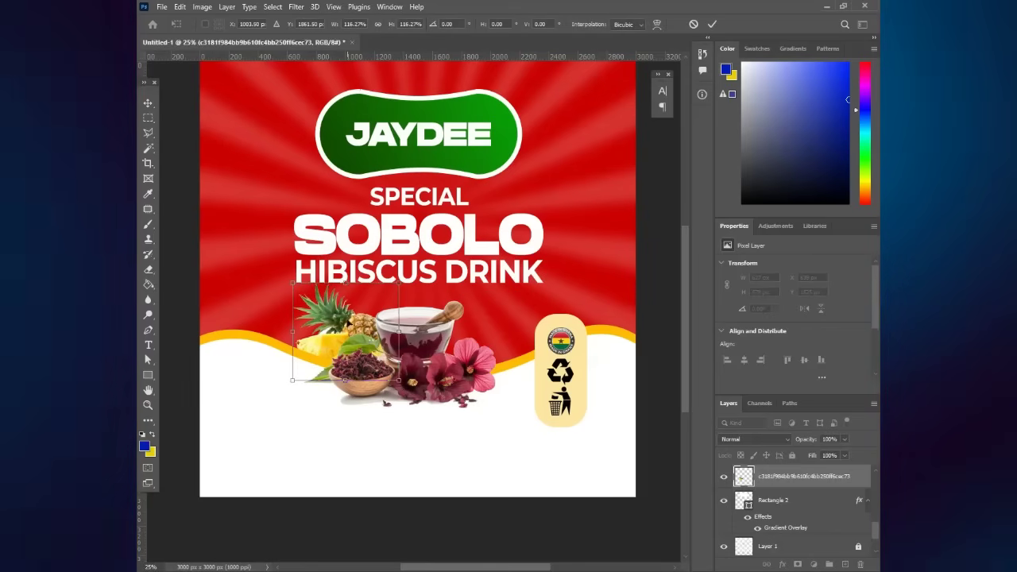
{"action": "left_click_drag", "start_coordinate": [347, 317], "coordinate": [348, 316]}
{"action": "key", "text": "Return"}
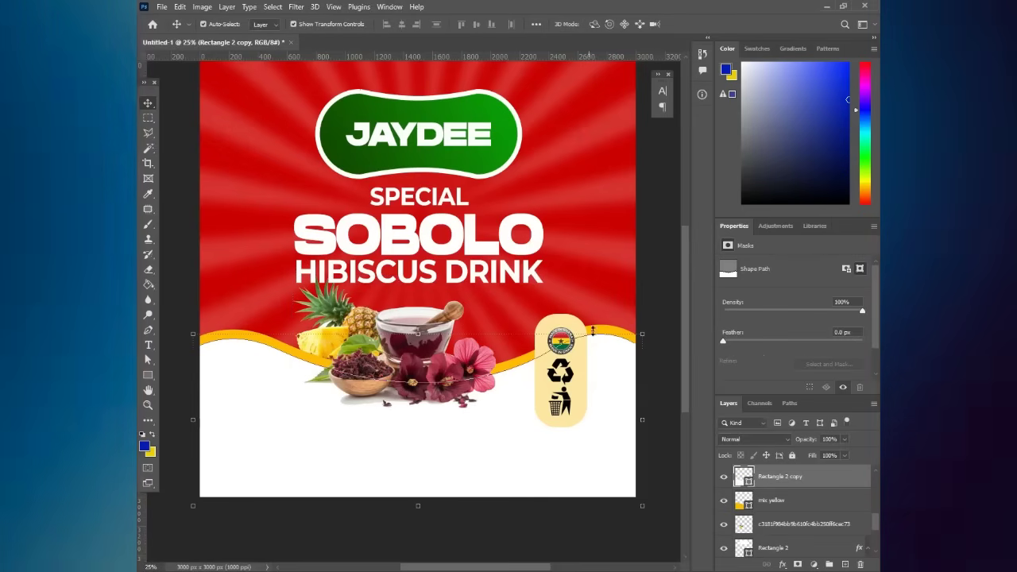
{"action": "left_click", "coordinate": [655, 383]}
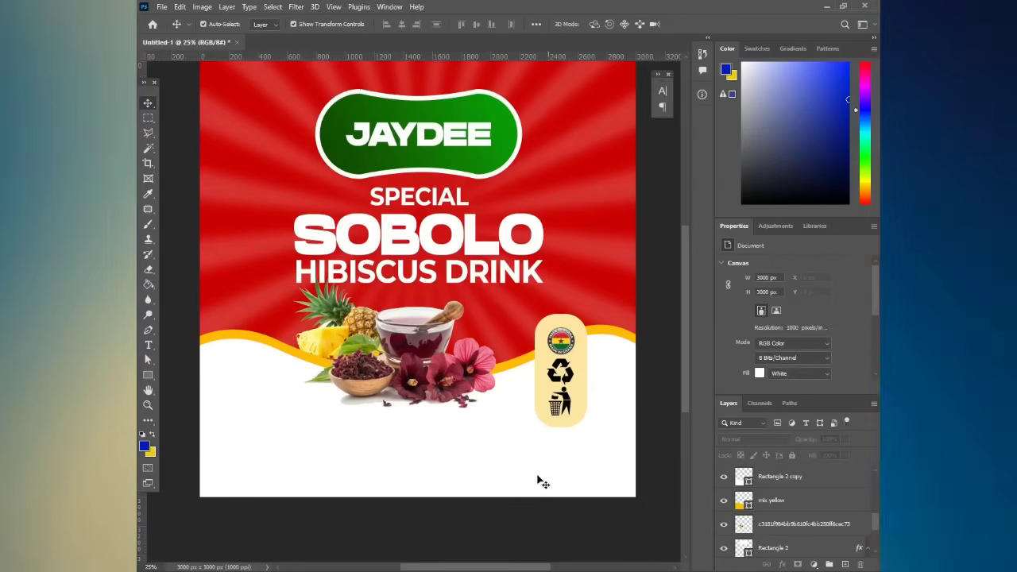
- Drag the sliced ginger image from the Sobolo folder onto the Photoshop window
{"action": "left_click", "coordinate": [465, 571]}
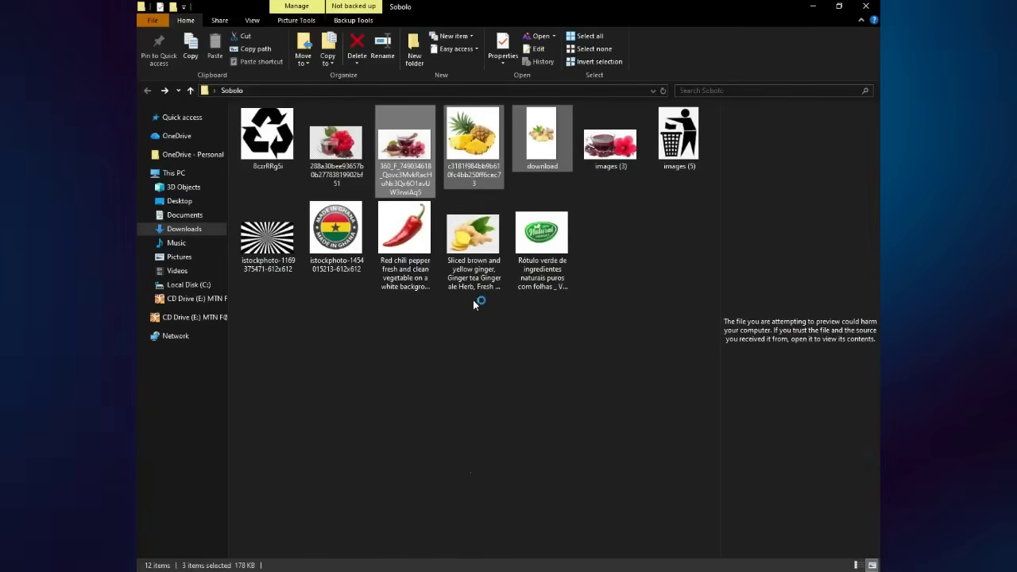
{"action": "left_click", "coordinate": [479, 249]}
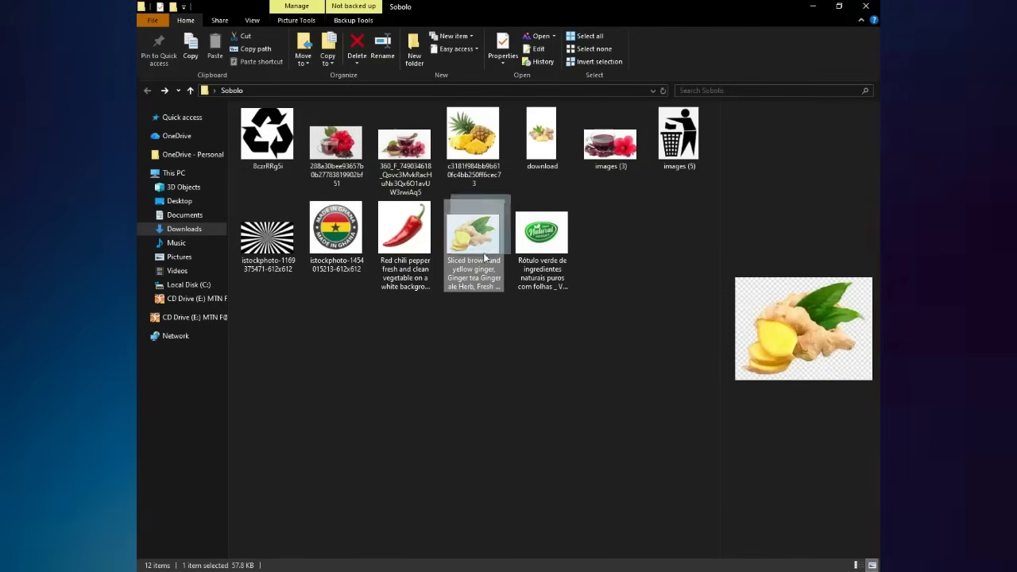
{"action": "left_click_drag", "start_coordinate": [475, 252], "coordinate": [492, 386]}
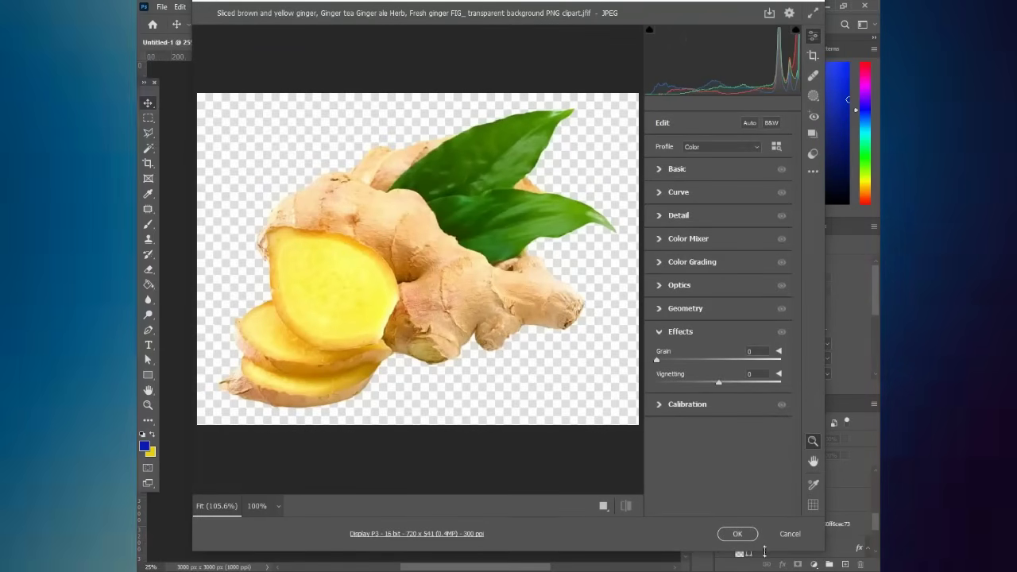
- Place the ginger photo from Camera Raw onto the Sobolo poster and commit it
{"action": "left_click", "coordinate": [738, 534]}
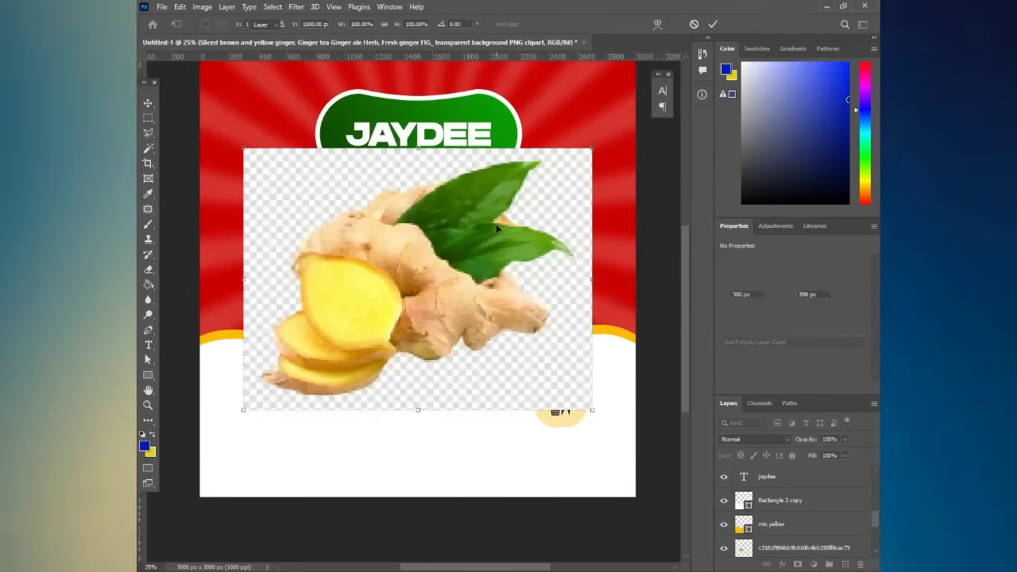
{"action": "key", "text": "Return"}
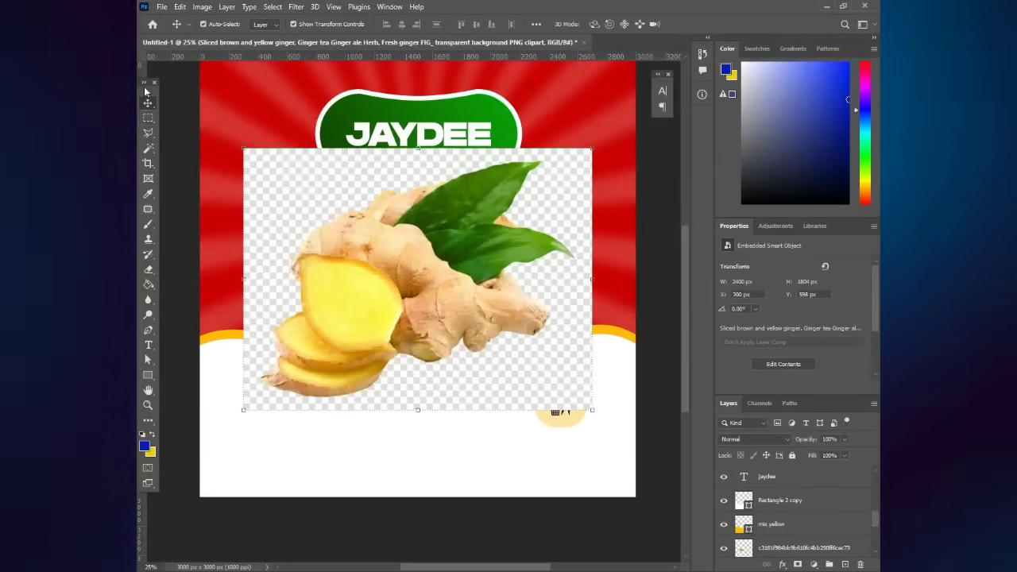
{"action": "left_click", "coordinate": [303, 171]}
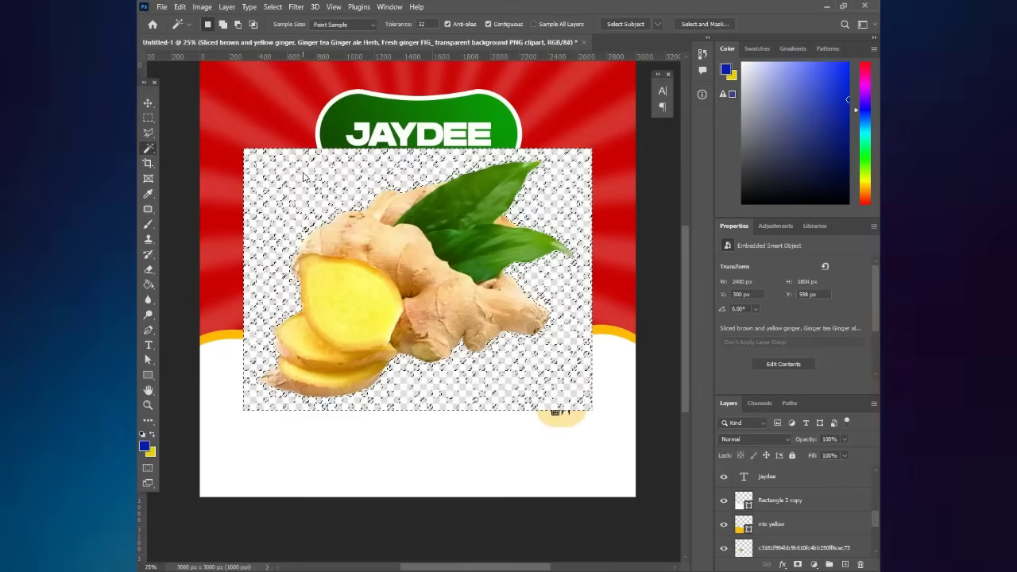
{"action": "left_click", "coordinate": [148, 116]}
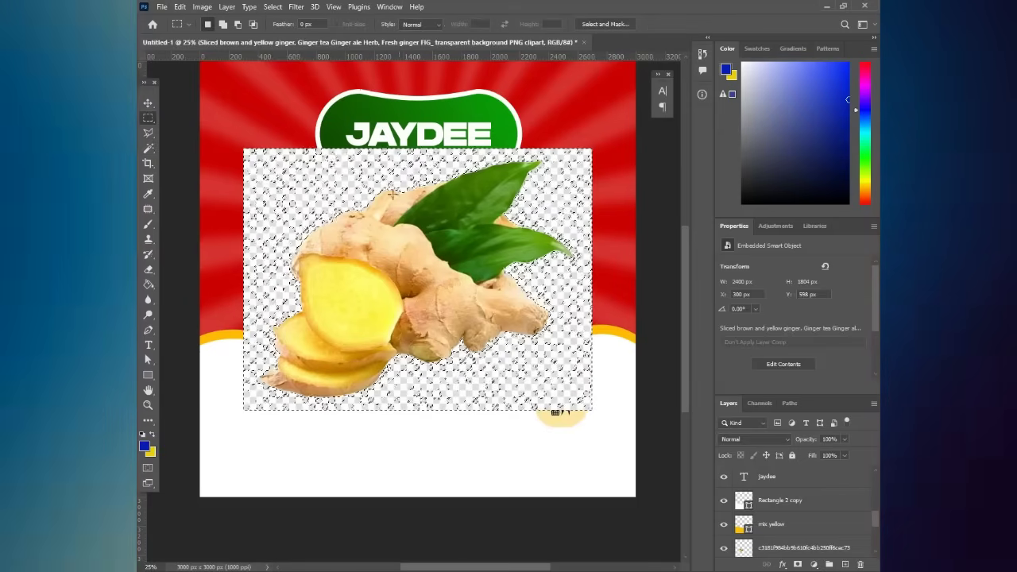
{"action": "left_click", "coordinate": [147, 103]}
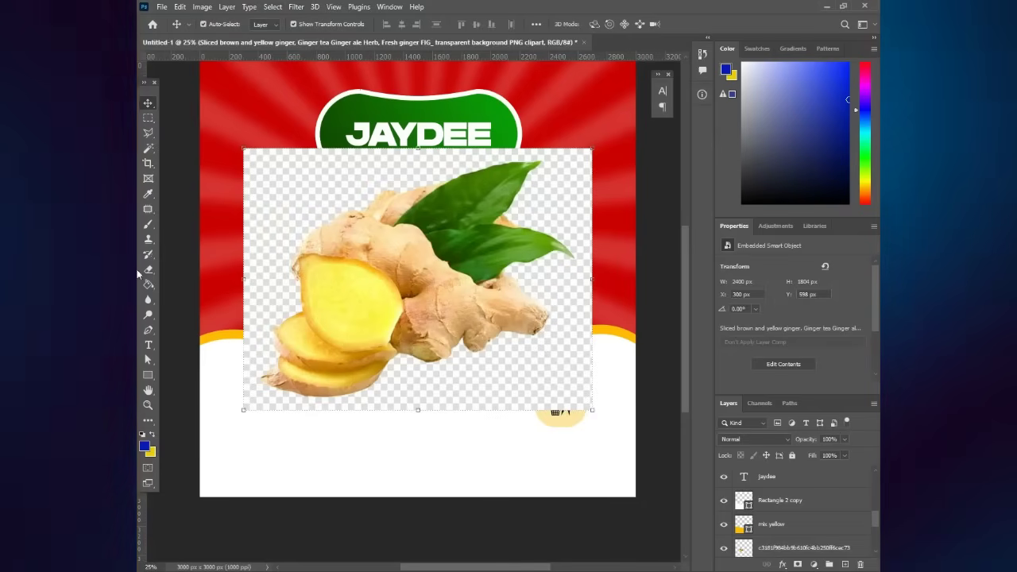
- Rasterize the placed ginger layer into an ordinary pixel layer
{"action": "left_click", "coordinate": [399, 277]}
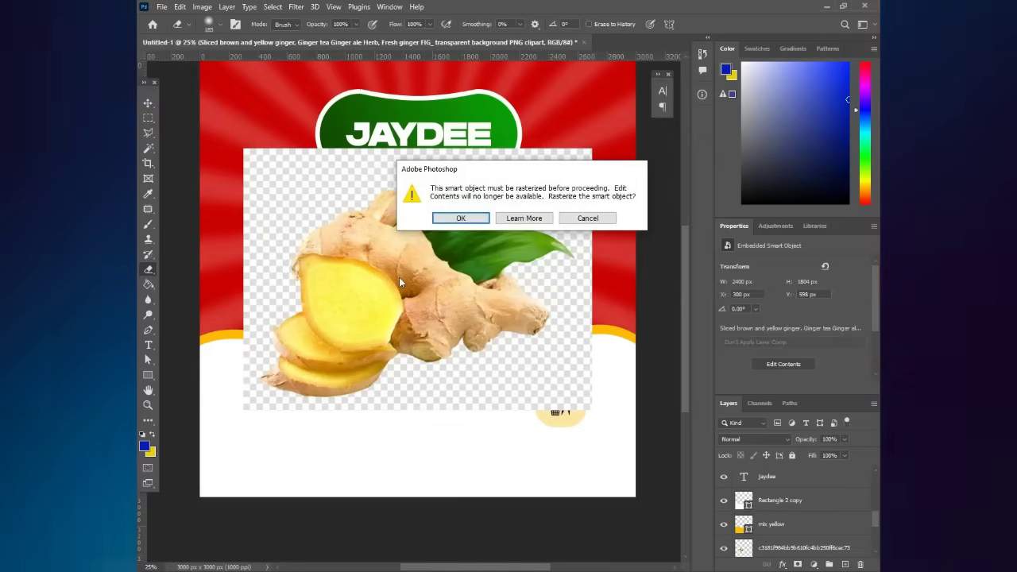
{"action": "key", "text": "Return"}
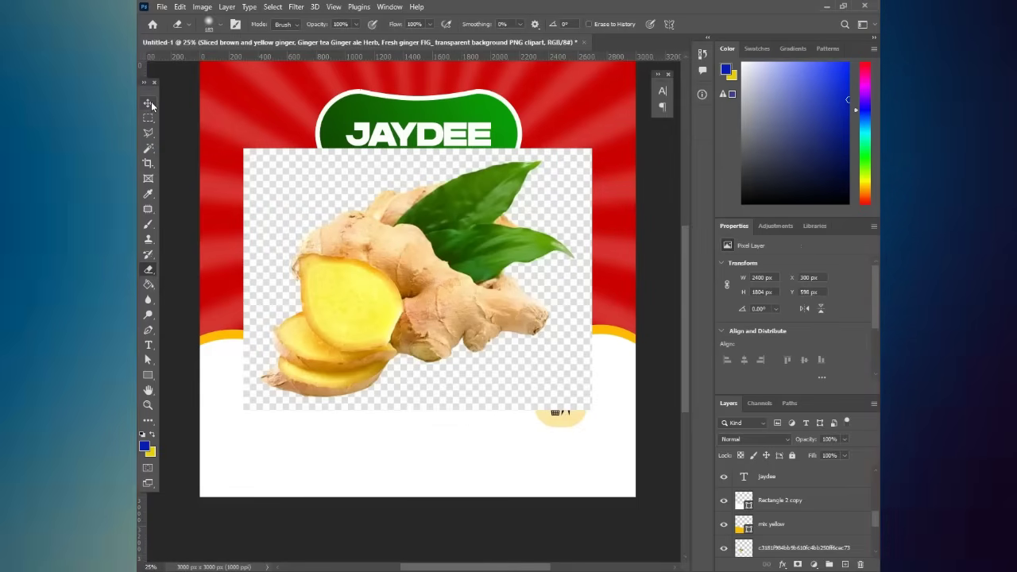
{"action": "key", "text": "v"}
{"action": "left_click", "coordinate": [202, 7]}
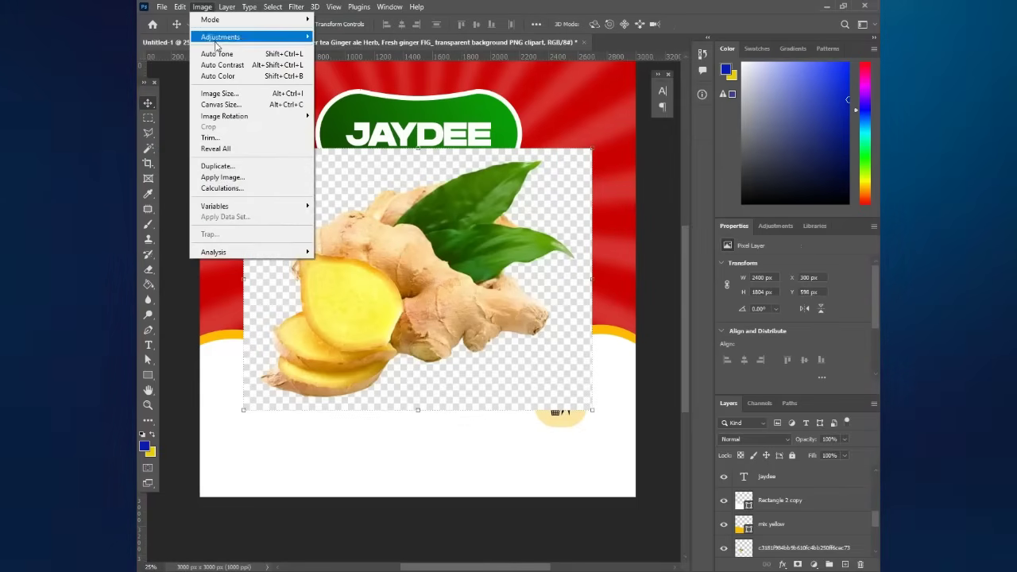
- Apply Brightness/Contrast to the ginger layer: Contrast 41, Brightness 23
{"action": "mouse_move", "coordinate": [219, 37]}
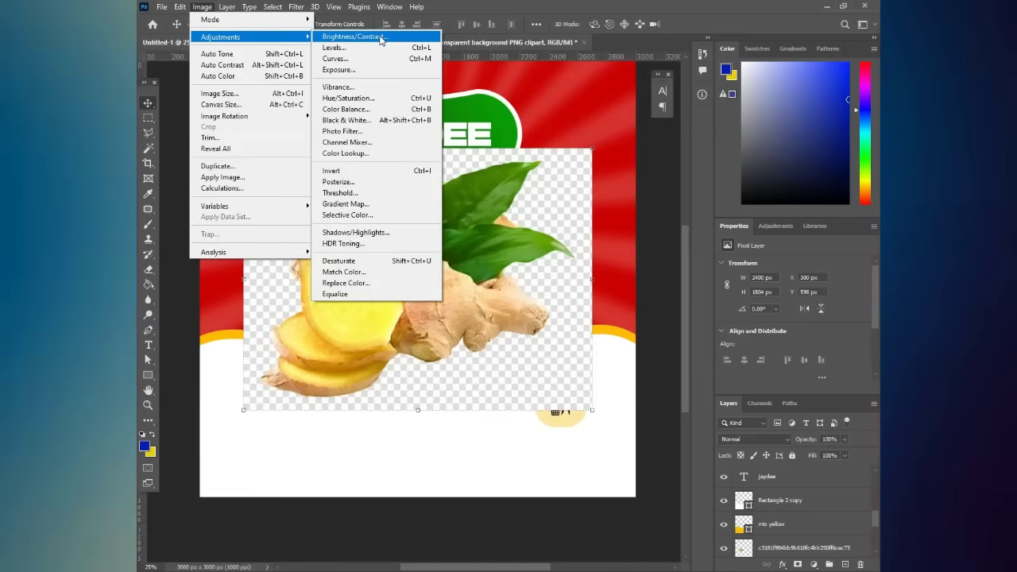
{"action": "left_click", "coordinate": [379, 40]}
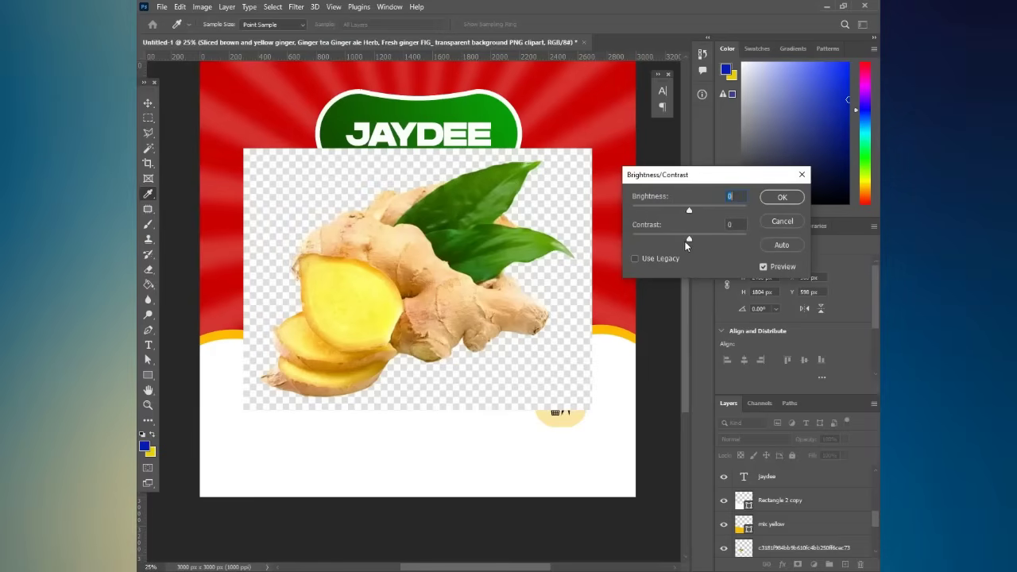
{"action": "left_click_drag", "start_coordinate": [689, 239], "coordinate": [724, 247]}
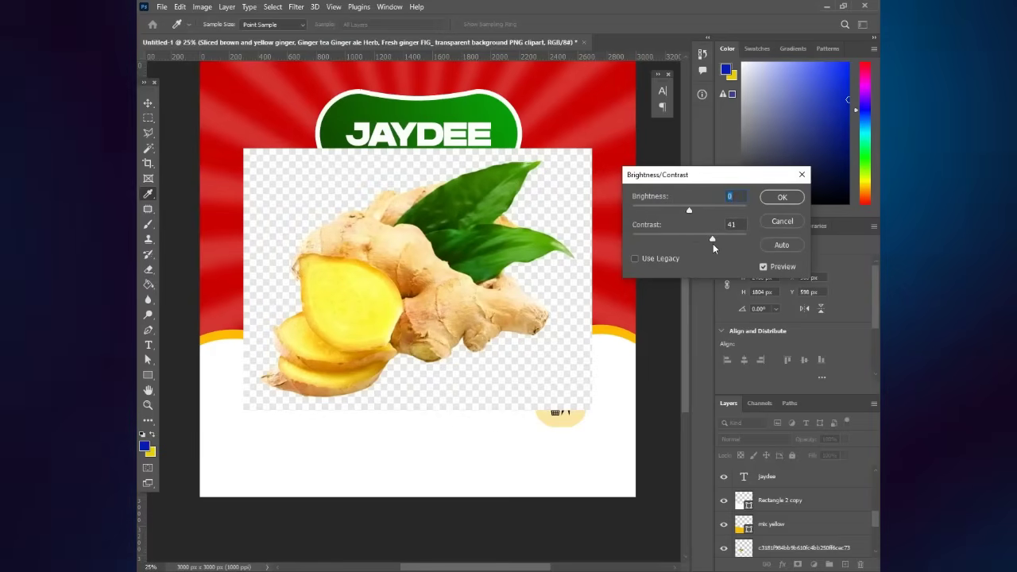
{"action": "left_click", "coordinate": [713, 244]}
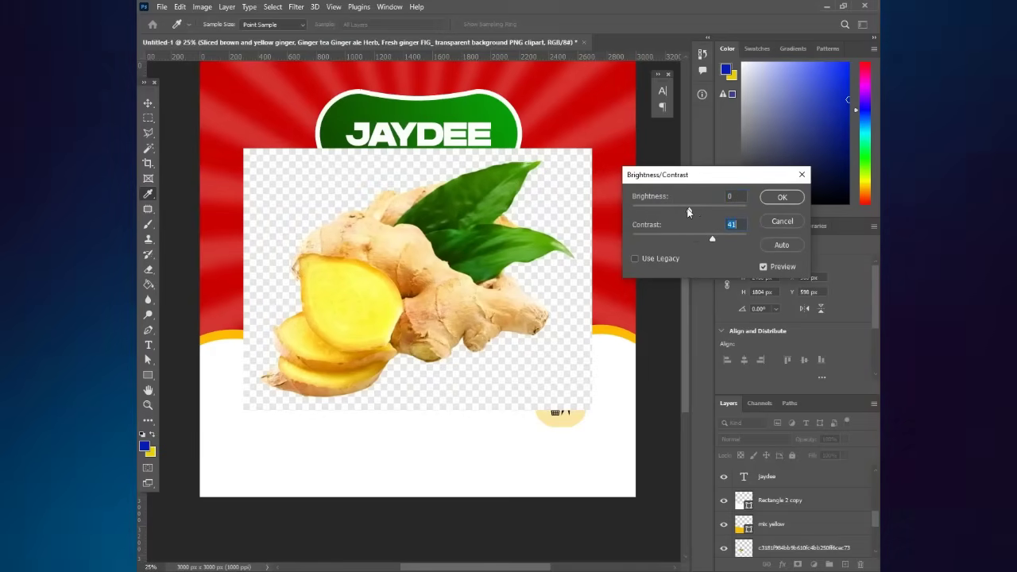
{"action": "left_click_drag", "start_coordinate": [694, 213], "coordinate": [699, 213]}
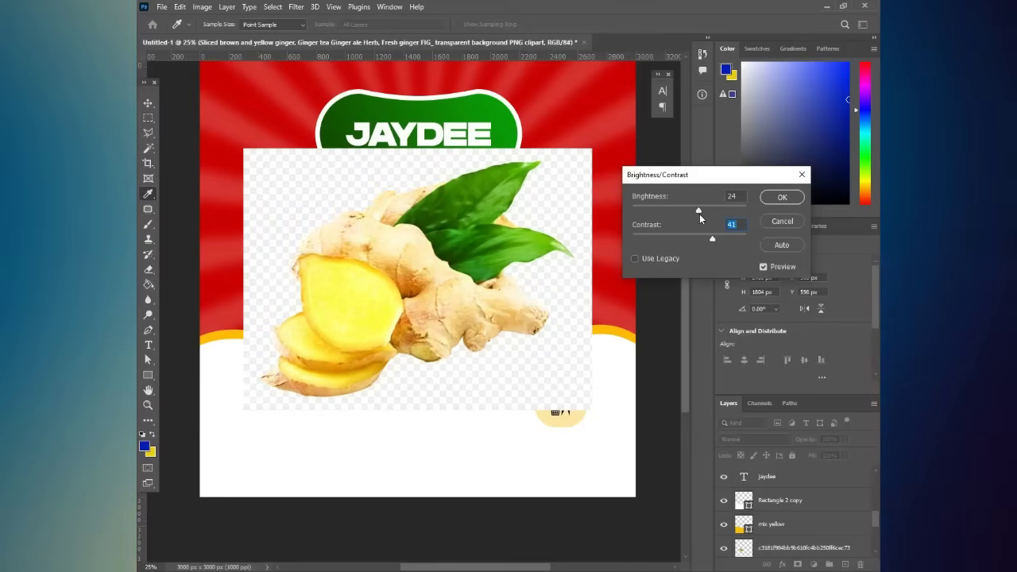
{"action": "left_click", "coordinate": [698, 213]}
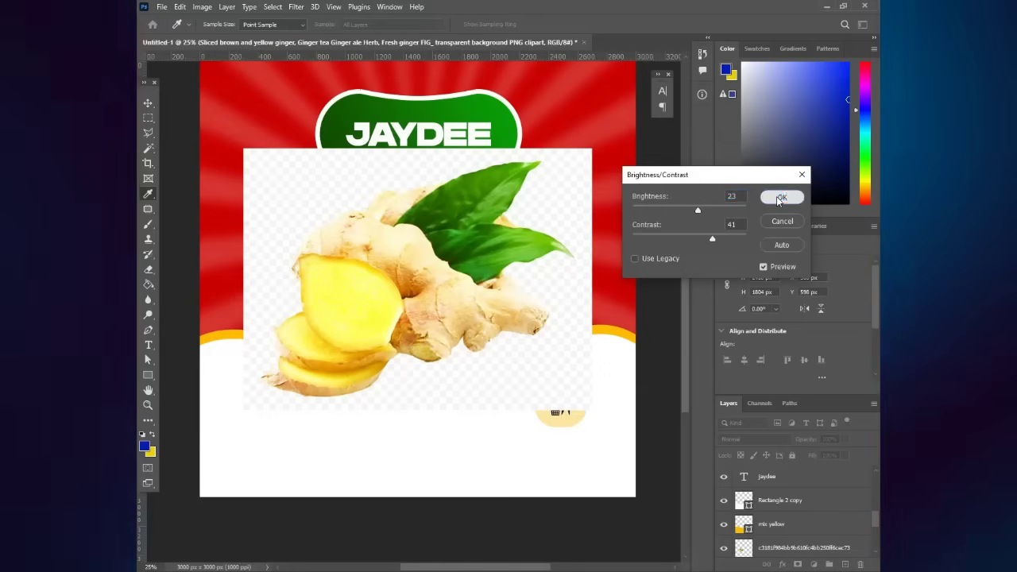
{"action": "left_click", "coordinate": [779, 197]}
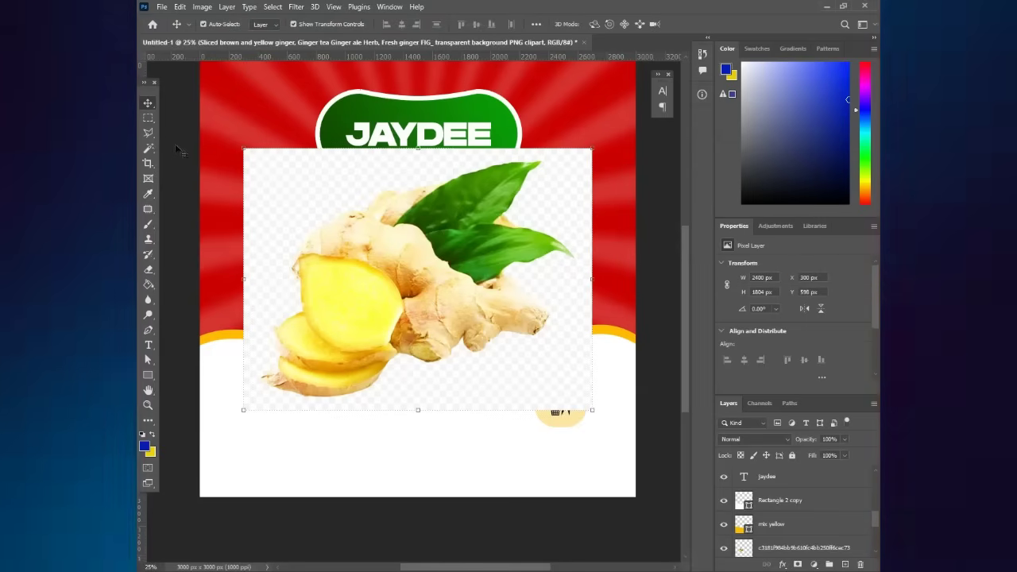
- Select the ginger's checkerboard backdrop with the Magic Wand, delete it, and deselect
{"action": "left_click", "coordinate": [148, 148]}
{"action": "left_click", "coordinate": [338, 173]}
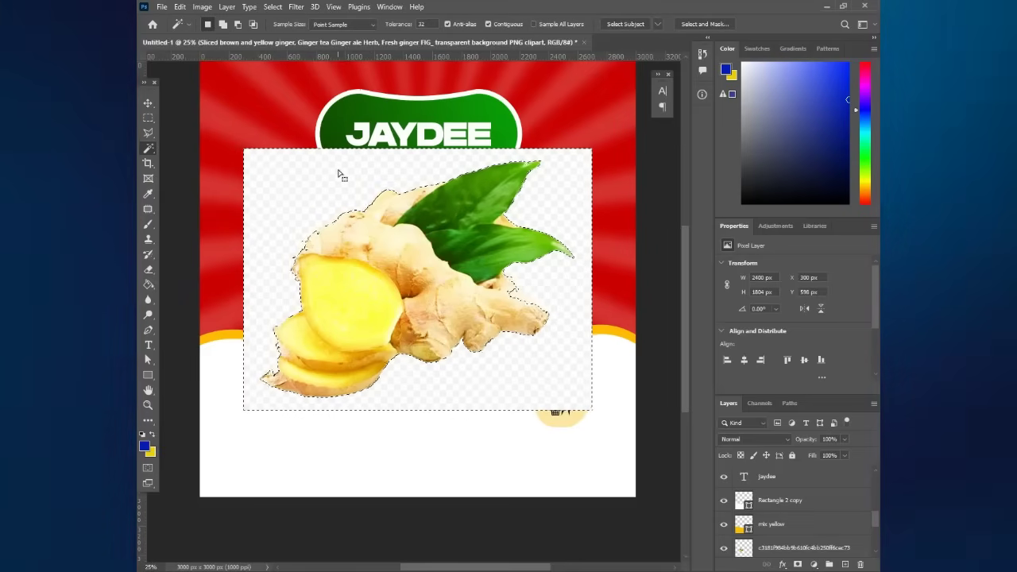
{"action": "key", "text": "Delete"}
{"action": "left_click", "coordinate": [149, 118]}
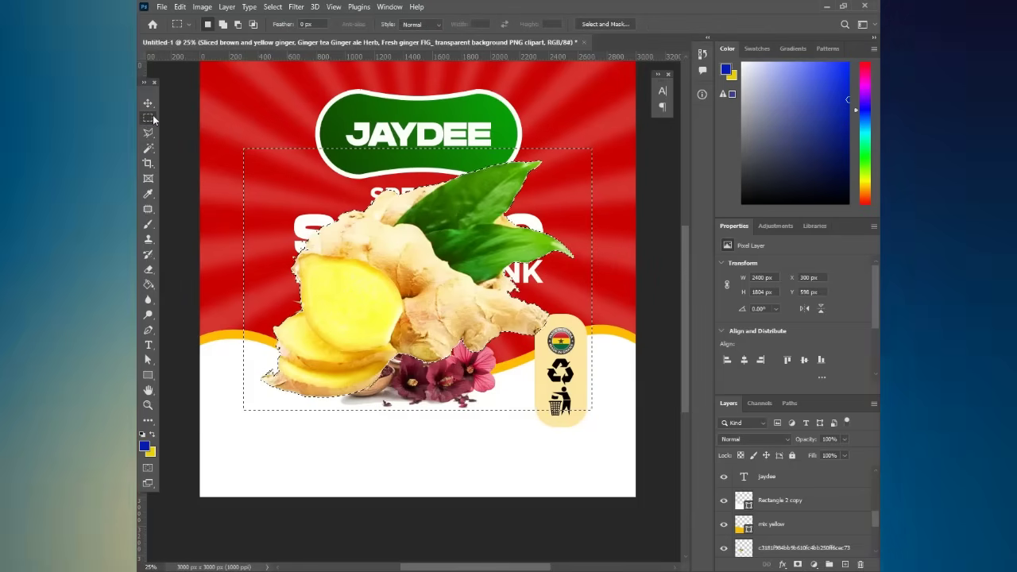
{"action": "key", "text": "ctrl+d"}
{"action": "key", "text": "v"}
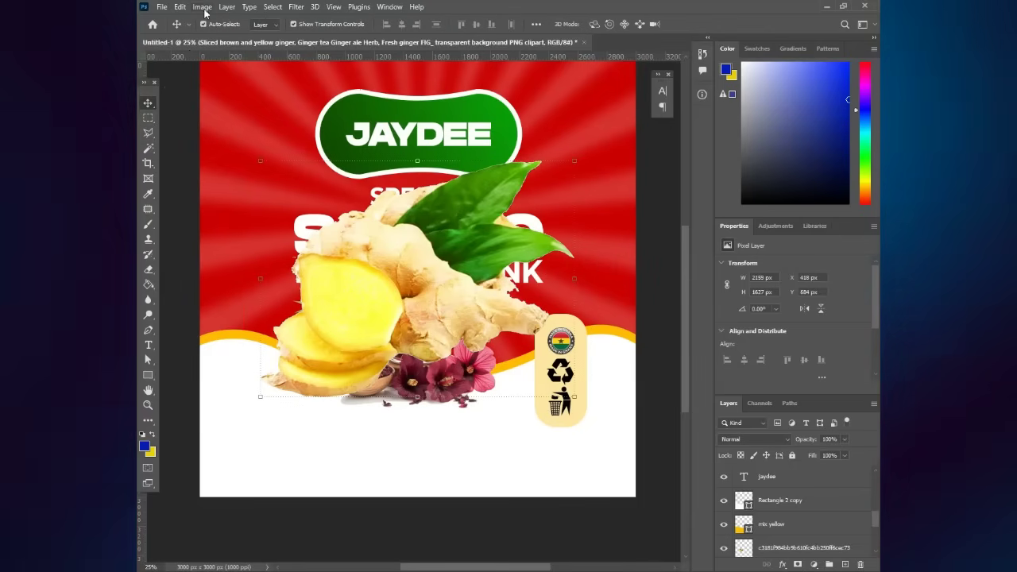
- Darken the ginger with Brightness/Contrast set to Brightness -35, Contrast -16
{"action": "left_click", "coordinate": [202, 7]}
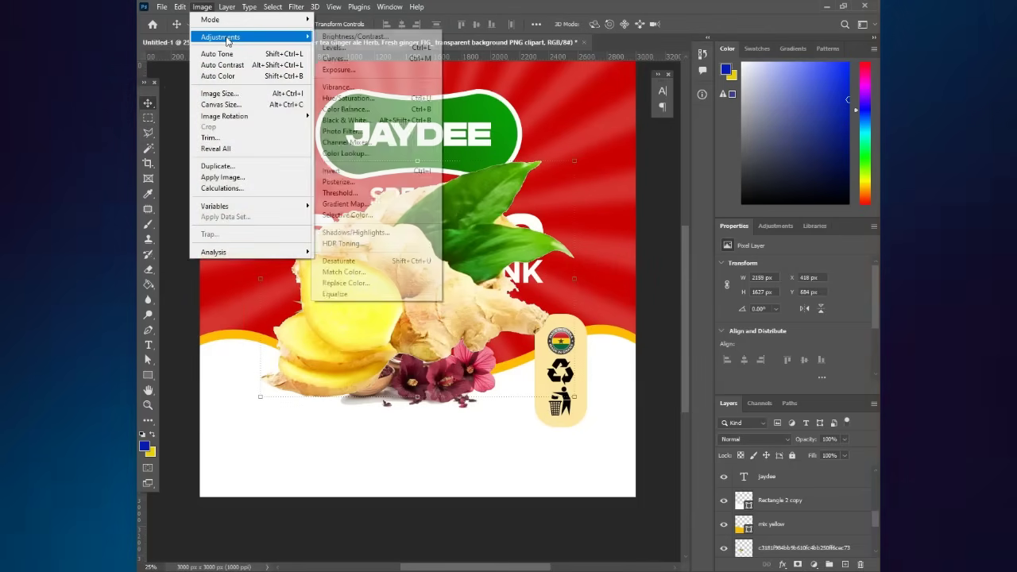
{"action": "left_click", "coordinate": [358, 37]}
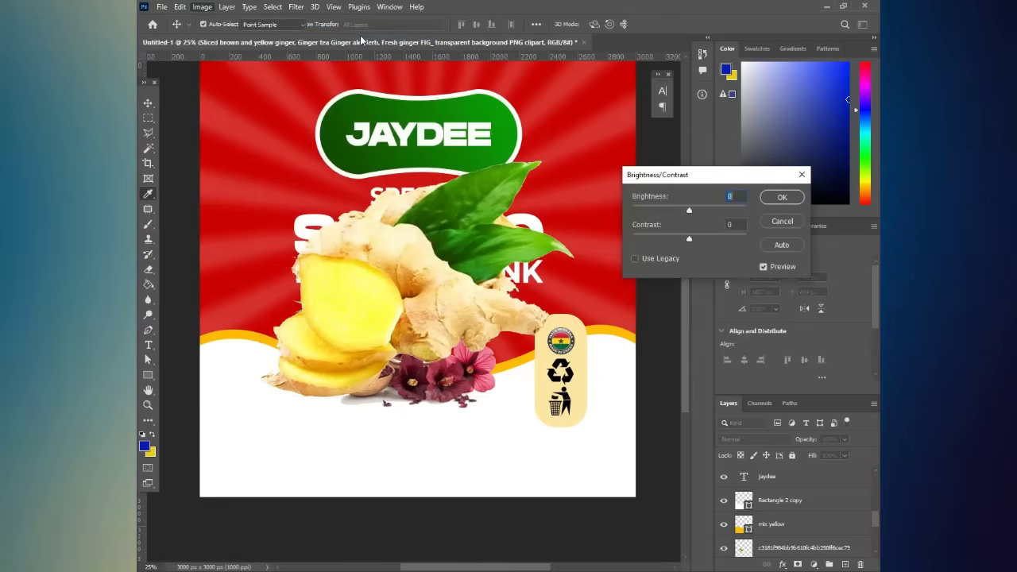
{"action": "left_click_drag", "start_coordinate": [690, 210], "coordinate": [670, 241]}
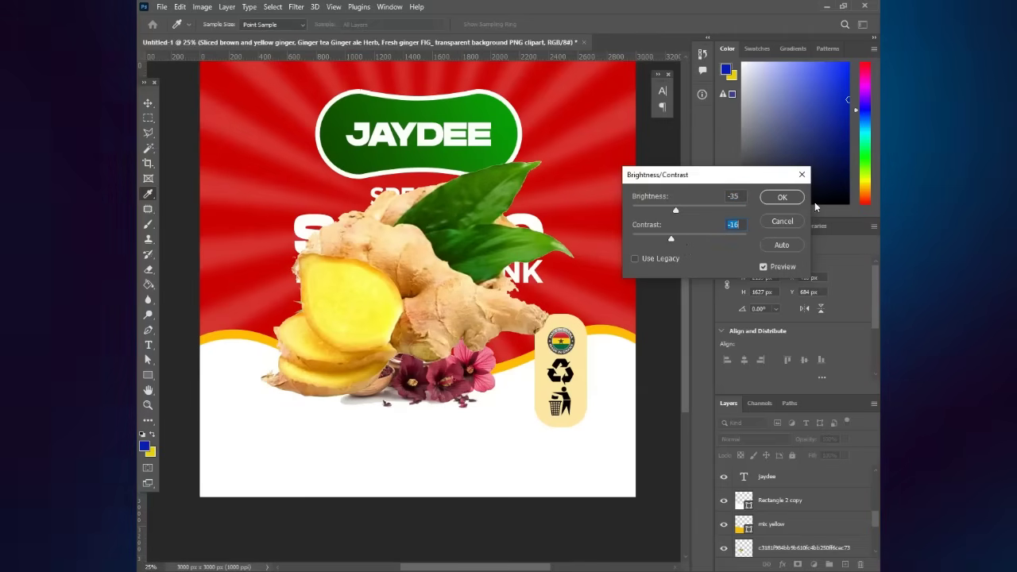
{"action": "left_click", "coordinate": [779, 198]}
{"action": "key", "text": "ctrl+t"}
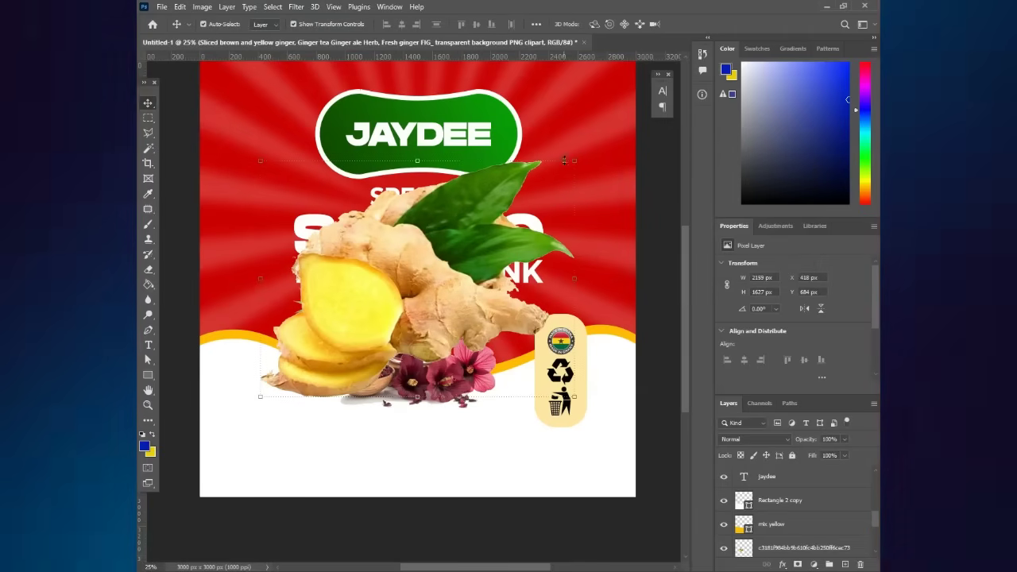
- Shrink and slightly tilt the ginger, then move its layer just below Layer 1
{"action": "left_click_drag", "start_coordinate": [570, 162], "coordinate": [340, 337]}
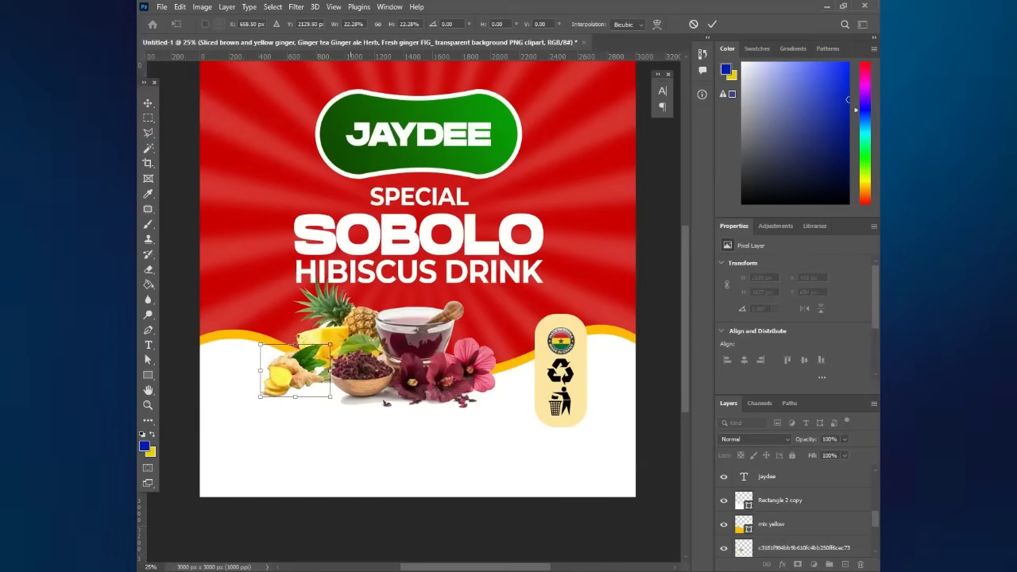
{"action": "left_click_drag", "start_coordinate": [361, 376], "coordinate": [342, 346]}
{"action": "key", "text": "Return"}
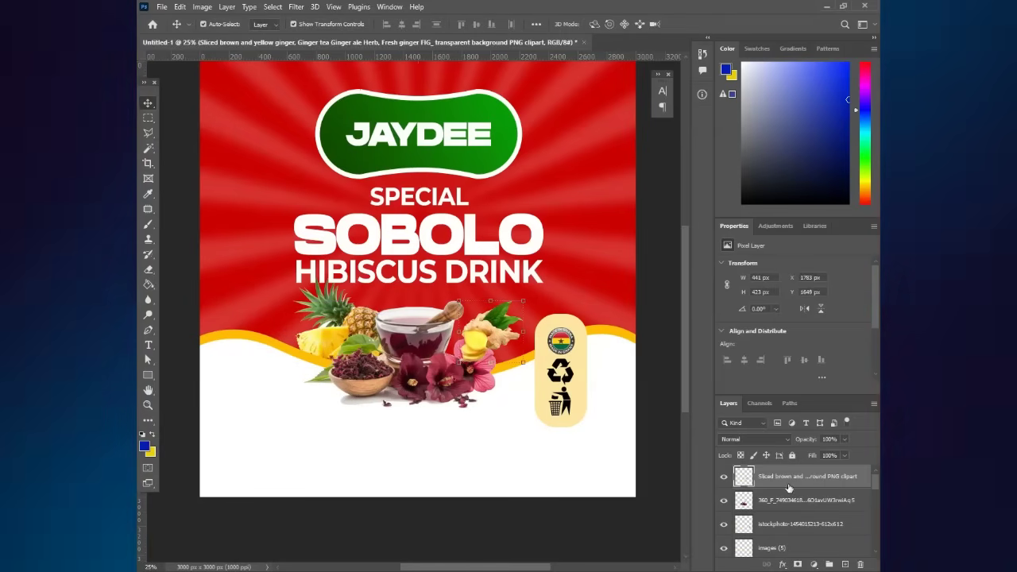
{"action": "left_click_drag", "start_coordinate": [801, 500], "coordinate": [800, 507]}
{"action": "left_click_drag", "start_coordinate": [809, 563], "coordinate": [815, 567]}
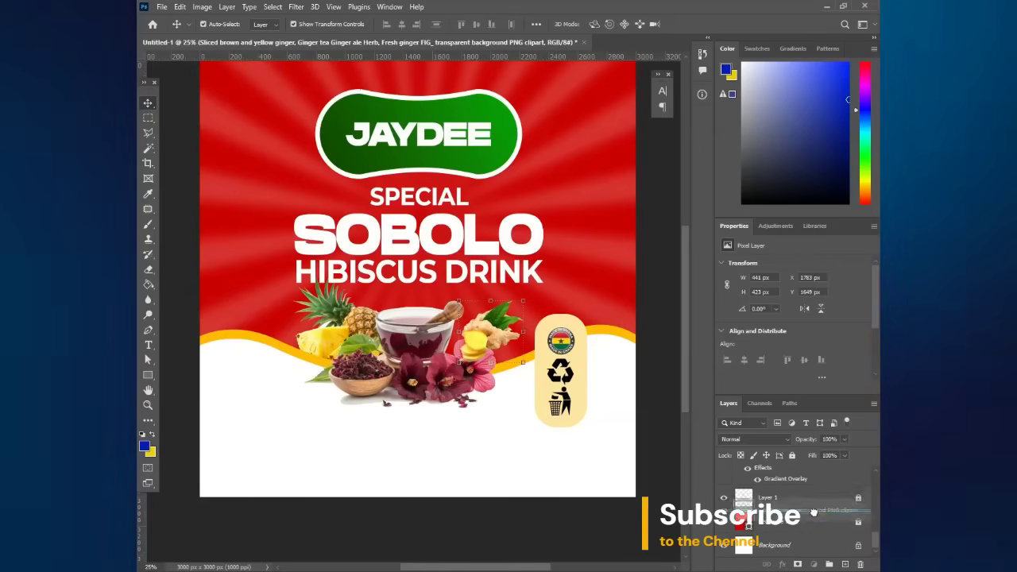
{"action": "left_click_drag", "start_coordinate": [809, 501], "coordinate": [805, 509]}
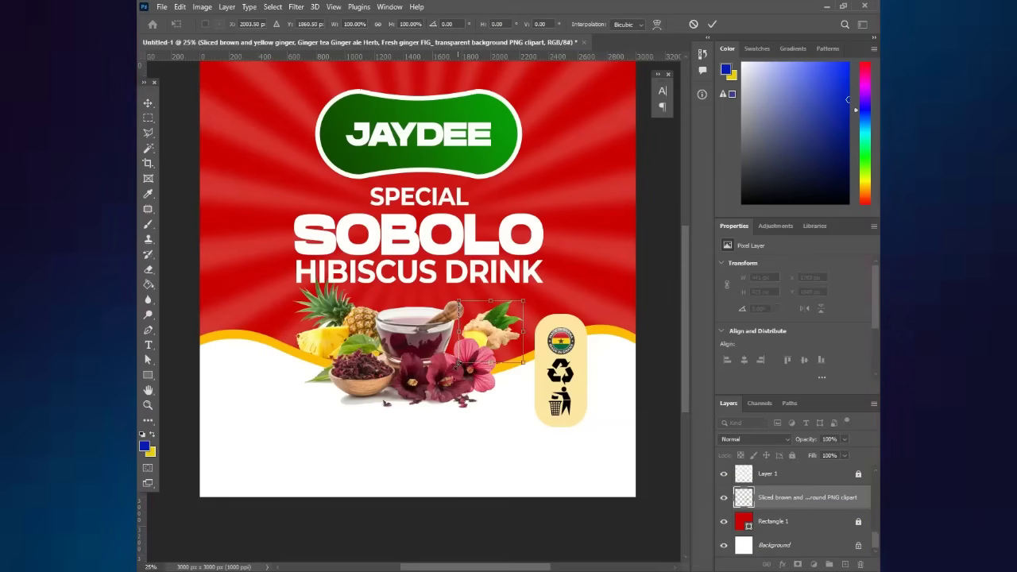
- Enlarge the ginger slightly and position it beside the hibiscus tea glass
{"action": "left_click_drag", "start_coordinate": [457, 364], "coordinate": [429, 406]}
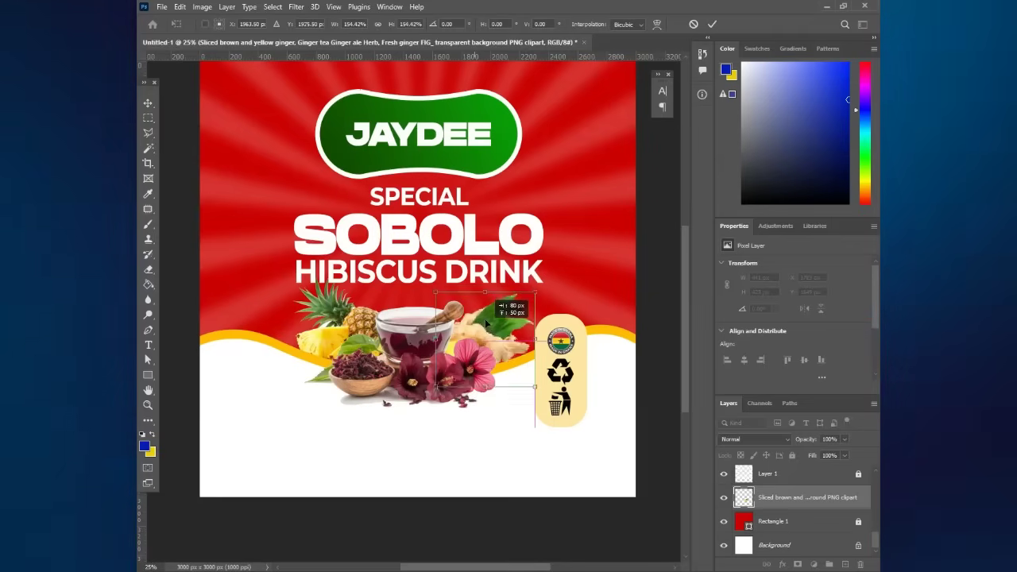
{"action": "mouse_move", "coordinate": [487, 324]}
{"action": "left_mouse_down"}
{"action": "mouse_move", "coordinate": [493, 331]}
{"action": "mouse_move", "coordinate": [483, 328]}
{"action": "left_mouse_up"}
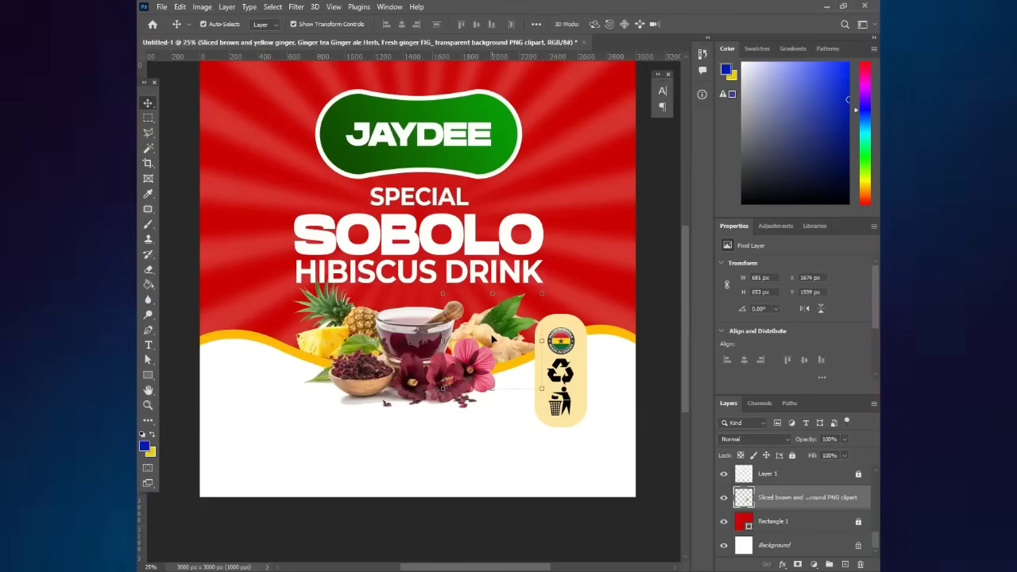
{"action": "left_click_drag", "start_coordinate": [523, 356], "coordinate": [521, 357]}
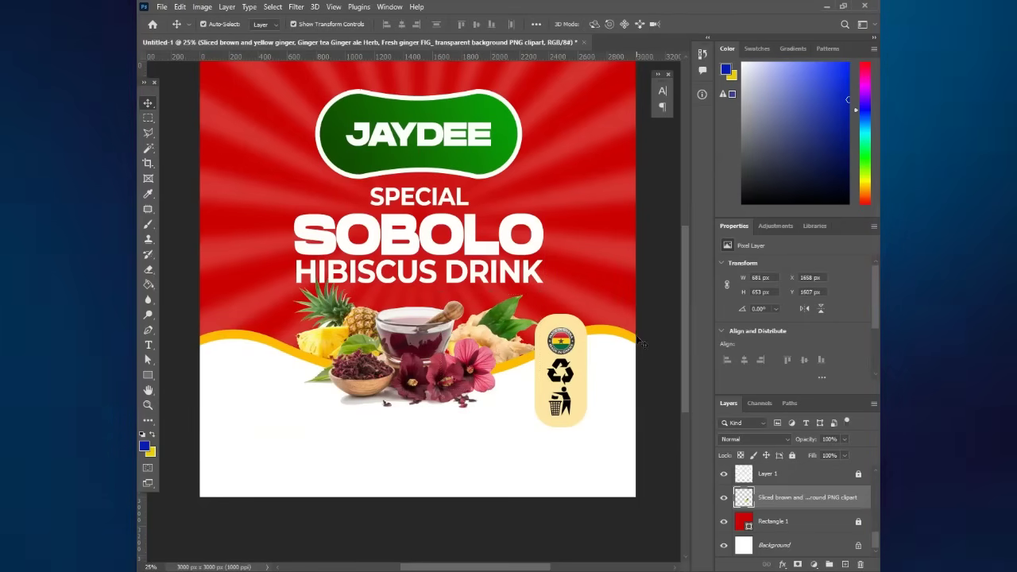
{"action": "left_click", "coordinate": [642, 344]}
{"action": "scroll", "coordinate": [642, 343], "scroll_direction": "down", "scroll_amount": 2}
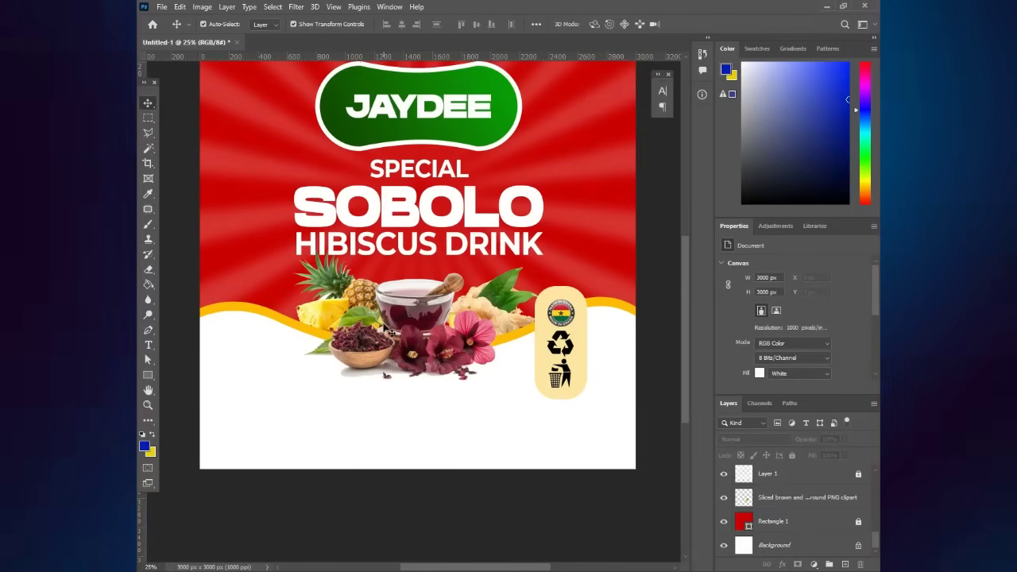
{"action": "scroll", "coordinate": [407, 335], "scroll_direction": "up", "scroll_amount": 3}
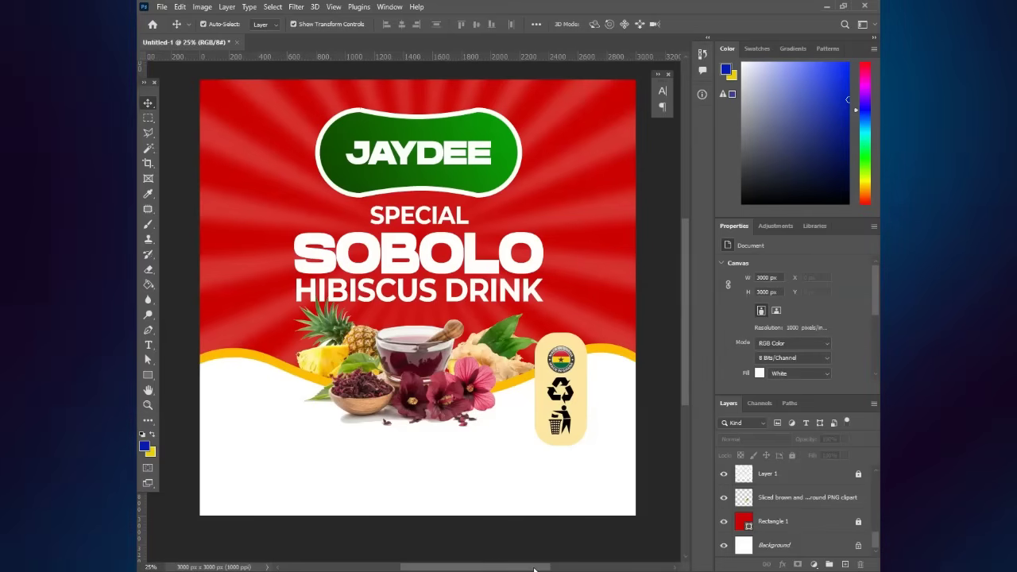
- Drag the green 'Rótulo verde' Natural label image from the Sobolo folder onto the canvas
{"action": "key", "text": "alt+Tab"}
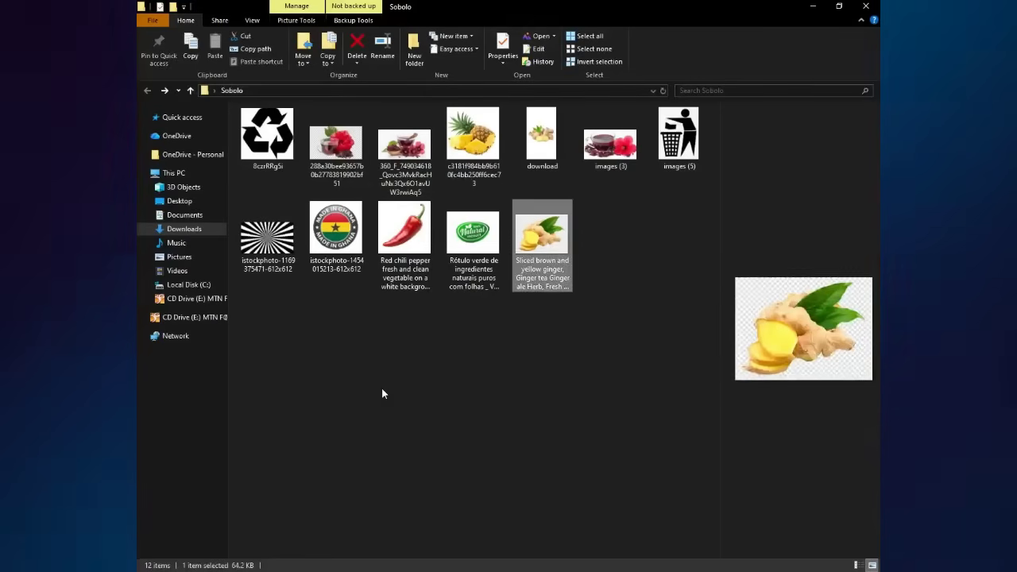
{"action": "left_click", "coordinate": [382, 387]}
{"action": "left_click_drag", "start_coordinate": [475, 235], "coordinate": [509, 471]}
{"action": "left_click_drag", "start_coordinate": [519, 569], "coordinate": [471, 393]}
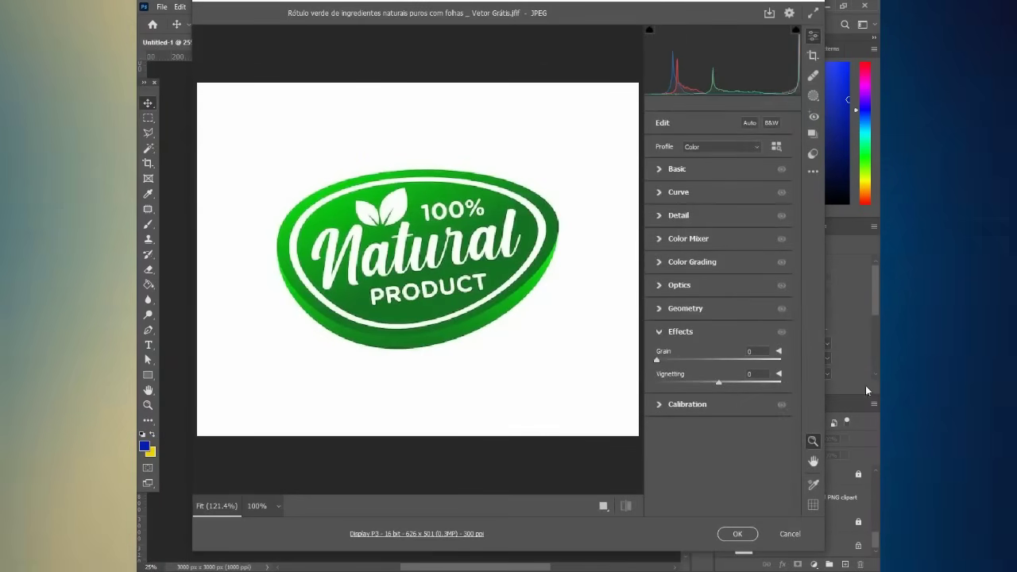
- Place the Natural badge, rasterize it, and delete its white background
{"action": "left_click", "coordinate": [751, 538]}
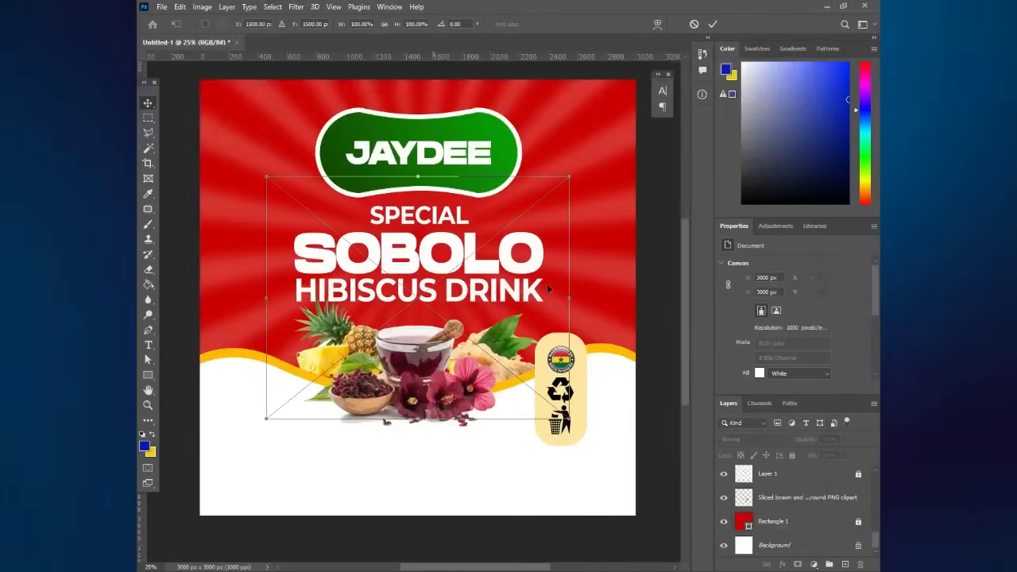
{"action": "key", "text": "Return"}
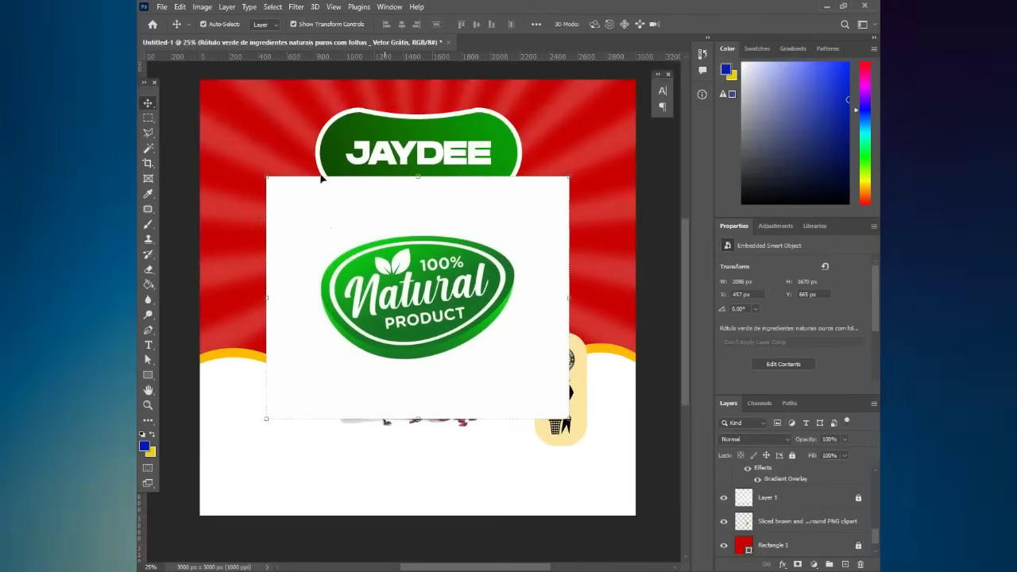
{"action": "left_click", "coordinate": [147, 150]}
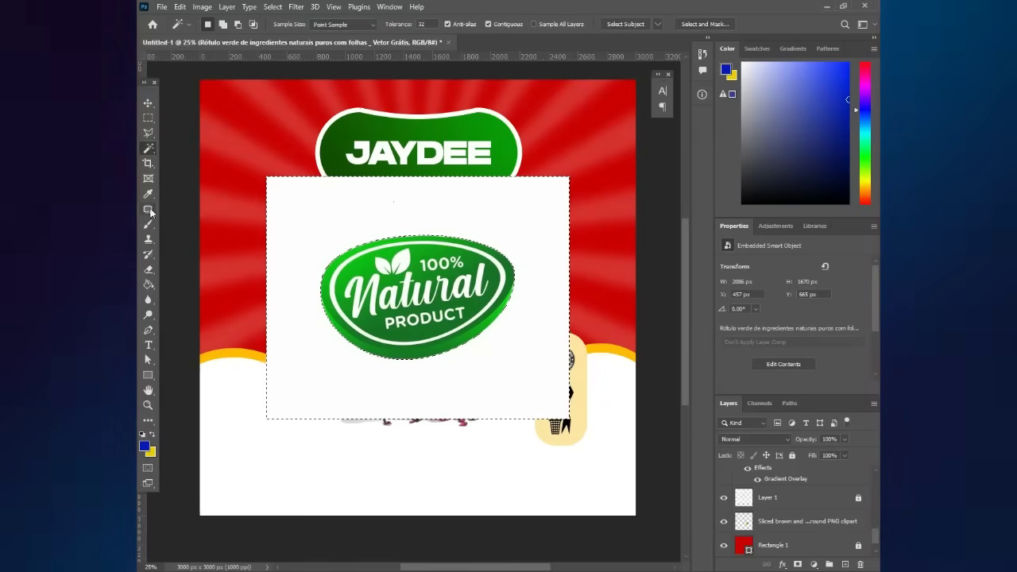
{"action": "left_click", "coordinate": [148, 269]}
{"action": "left_click", "coordinate": [379, 271]}
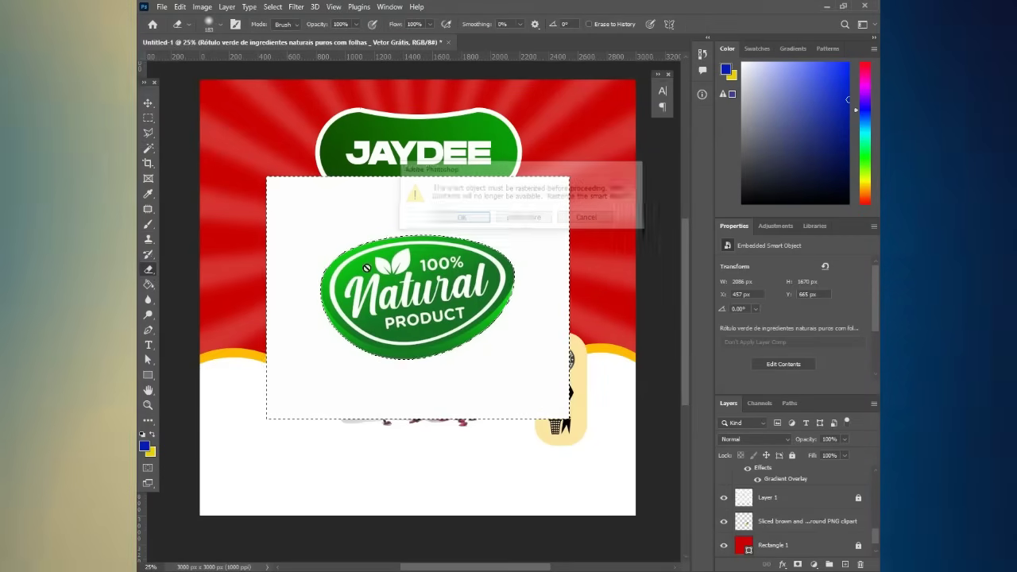
{"action": "key", "text": "Return"}
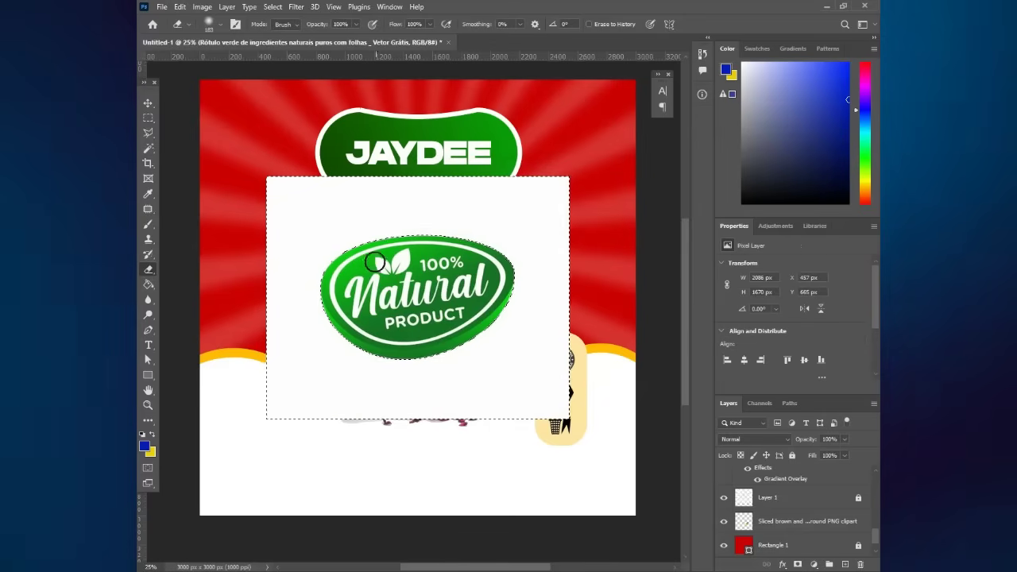
{"action": "key", "text": "Delete"}
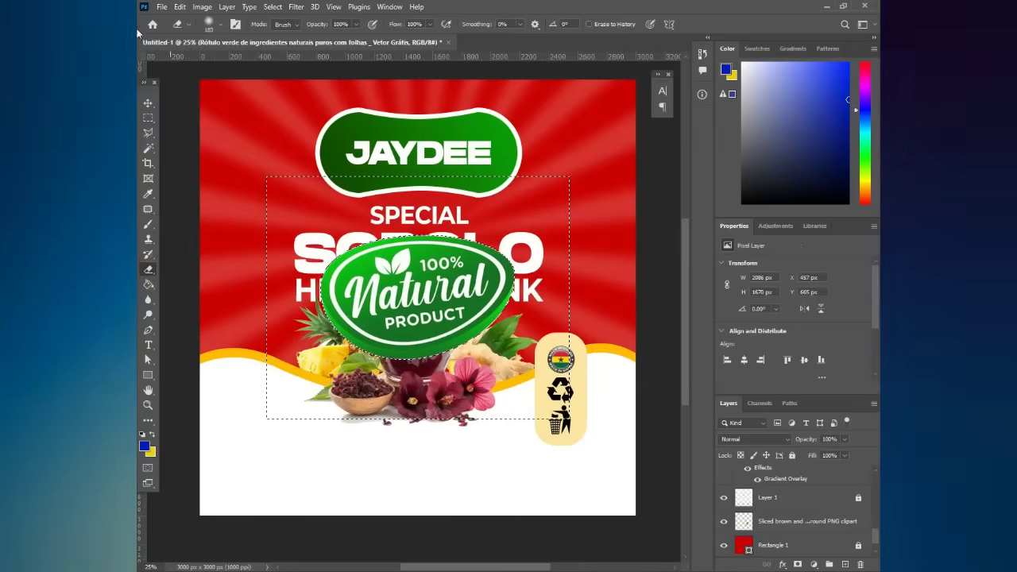
- Resize the badge to about 454 × 290 px and move it left beside the pineapple
{"action": "left_click", "coordinate": [148, 118]}
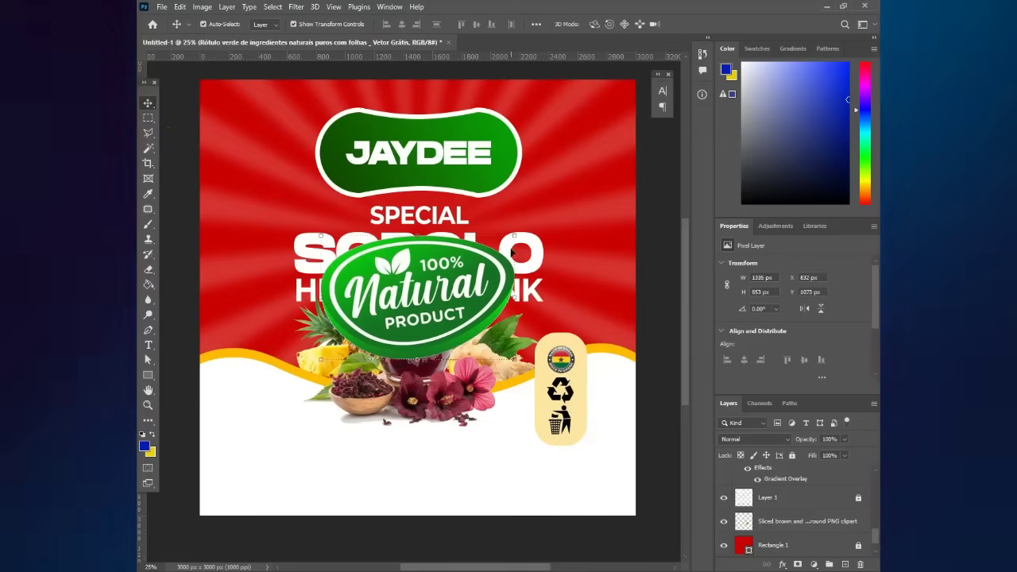
{"action": "left_click_drag", "start_coordinate": [515, 236], "coordinate": [350, 275]}
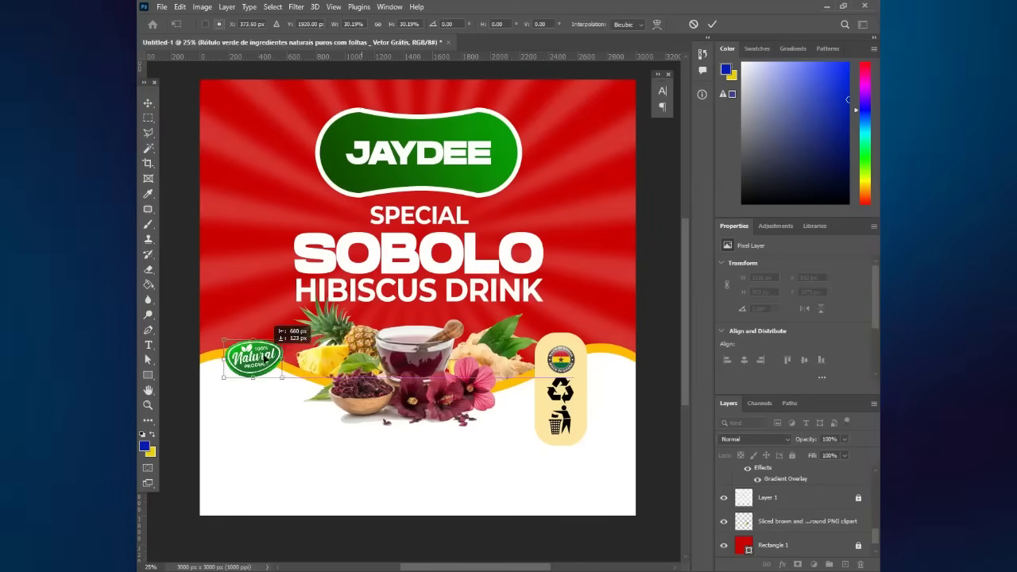
{"action": "left_click_drag", "start_coordinate": [294, 345], "coordinate": [294, 345]}
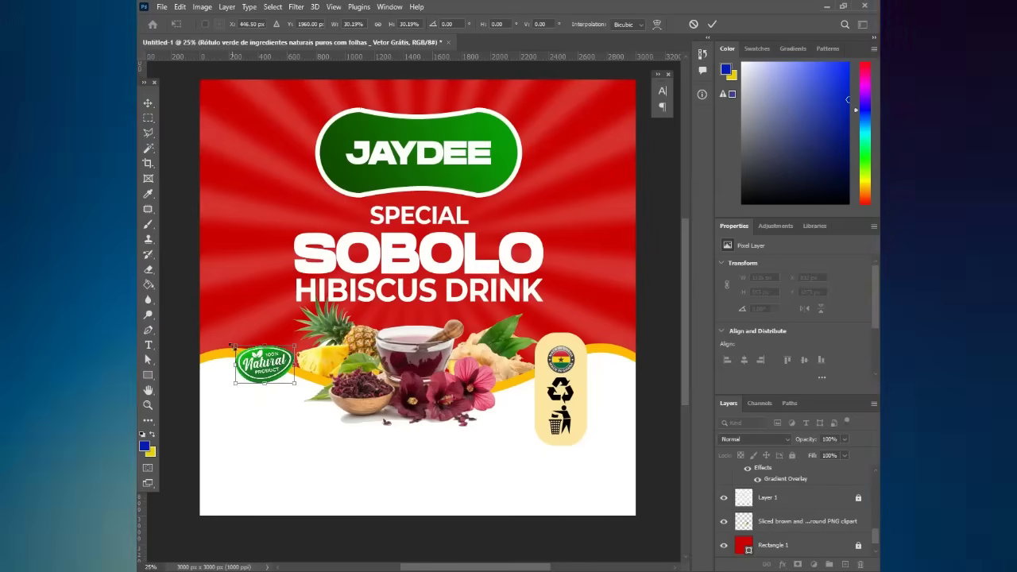
{"action": "left_click_drag", "start_coordinate": [235, 347], "coordinate": [227, 340]}
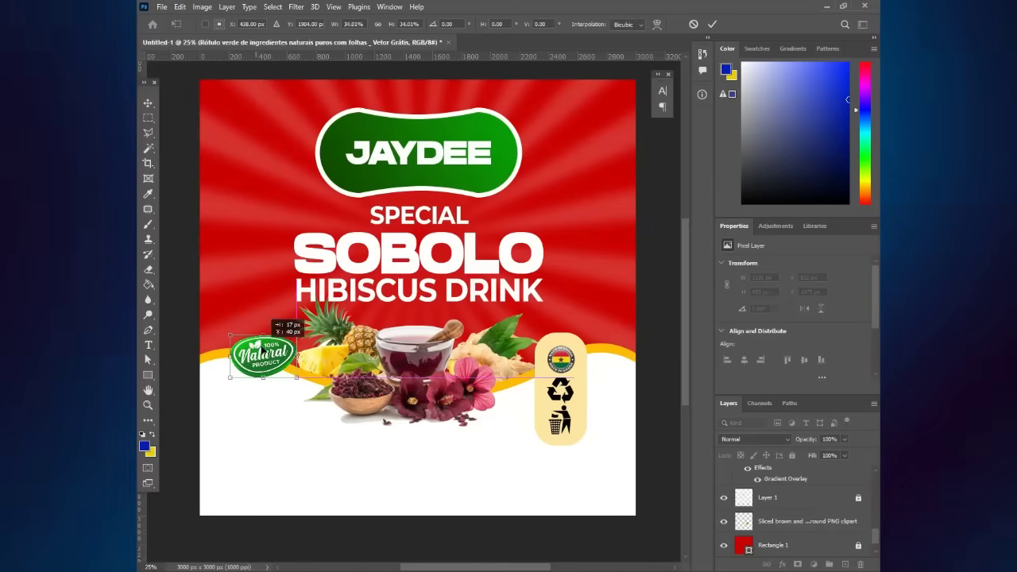
{"action": "key", "text": "Return"}
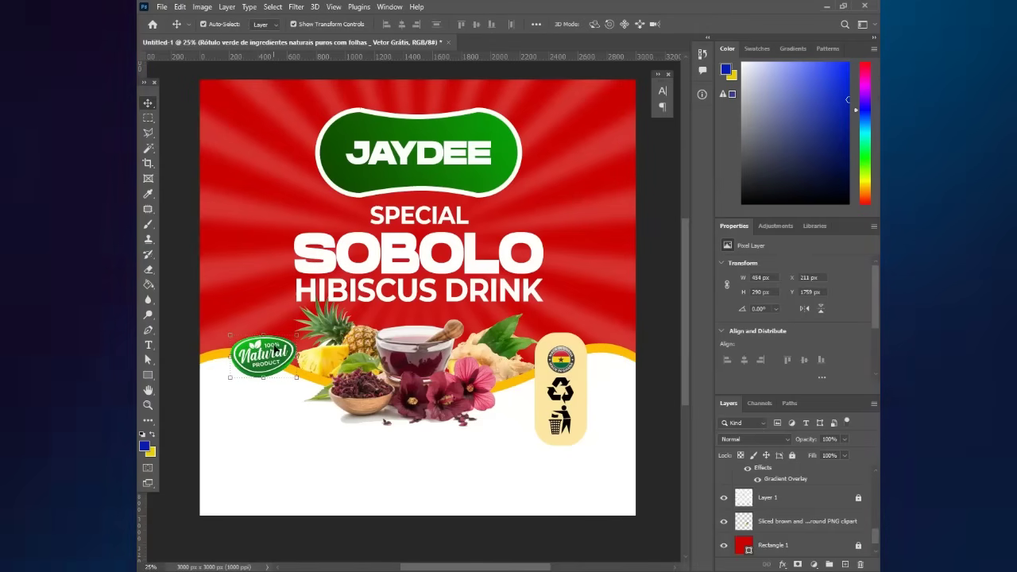
{"action": "left_click_drag", "start_coordinate": [332, 352], "coordinate": [341, 354]}
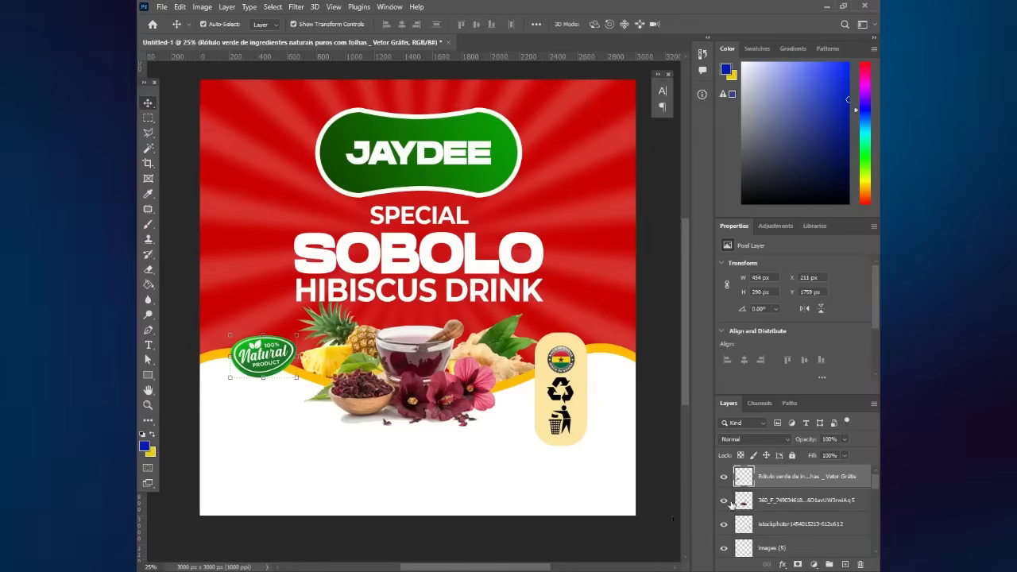
- Add a 24 px white outside Stroke effect to the 100% Natural Product badge
{"action": "left_click", "coordinate": [783, 565]}
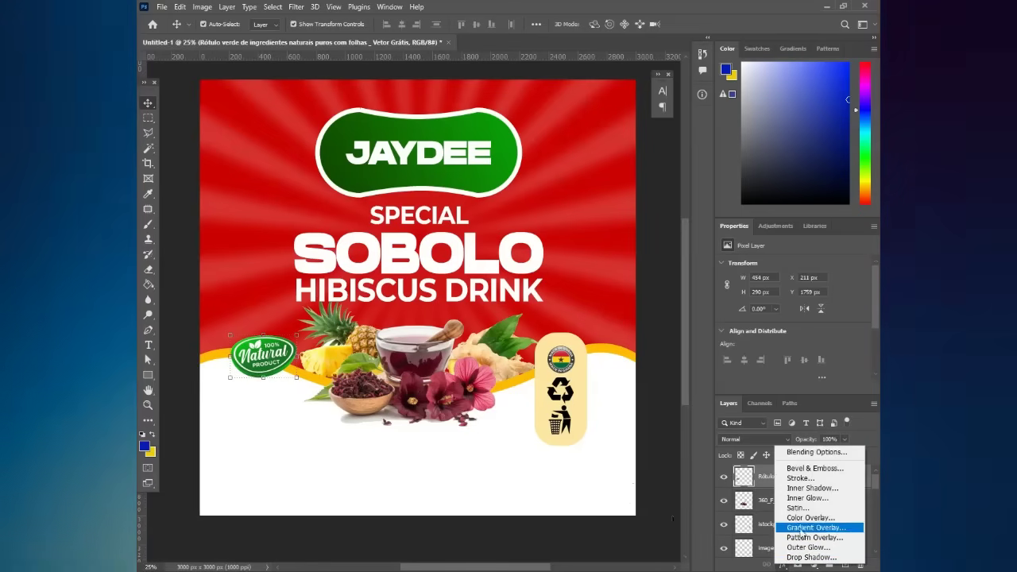
{"action": "left_click", "coordinate": [808, 477]}
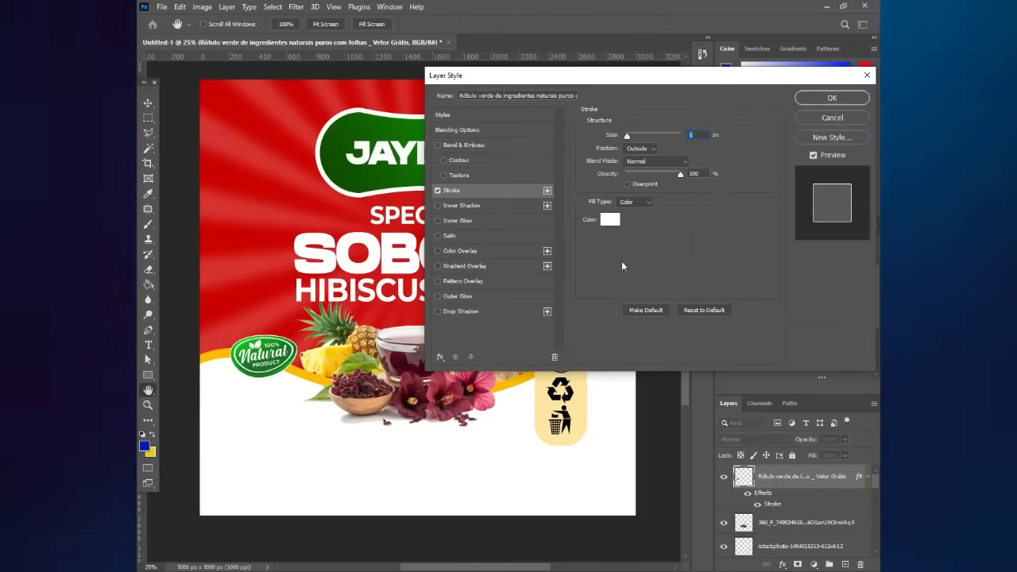
{"action": "left_click_drag", "start_coordinate": [629, 136], "coordinate": [634, 136]}
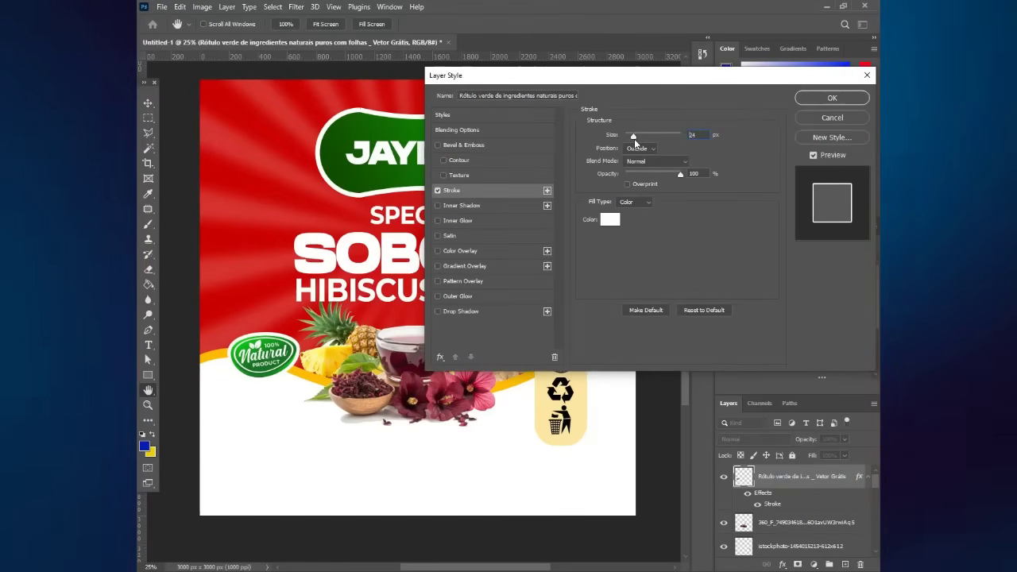
{"action": "left_click", "coordinate": [610, 220]}
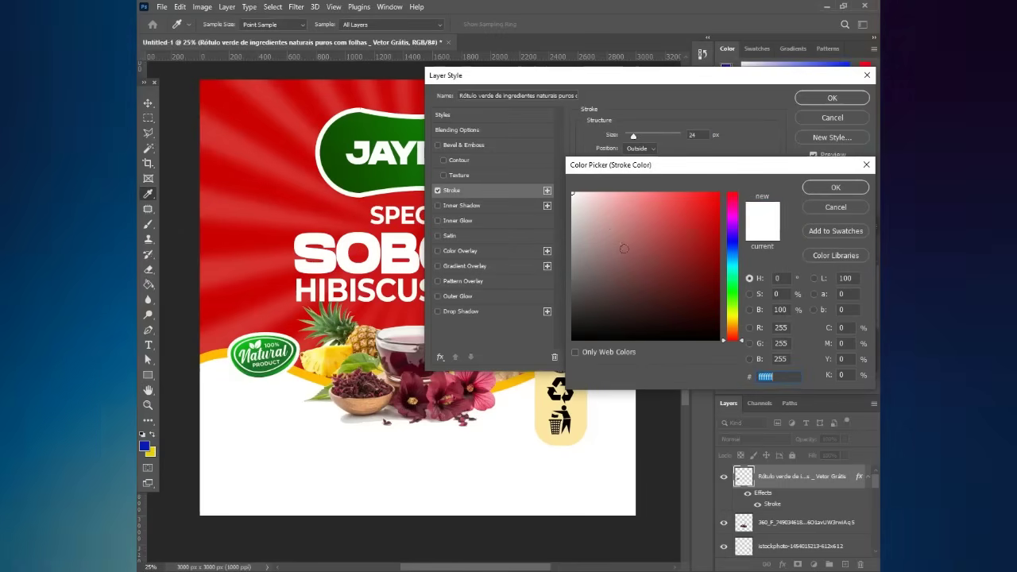
{"action": "key", "text": "Return"}
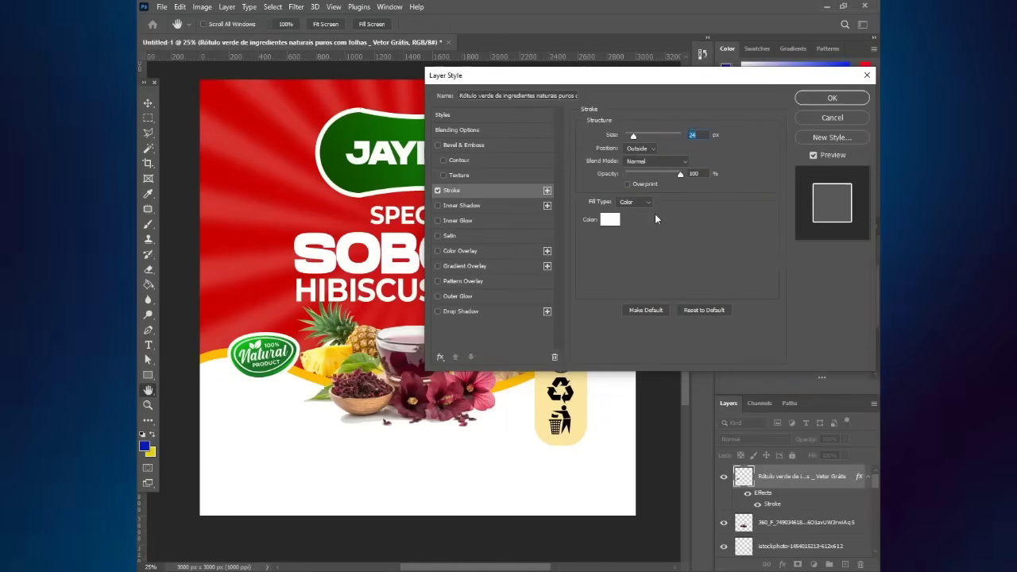
{"action": "key", "text": "Return"}
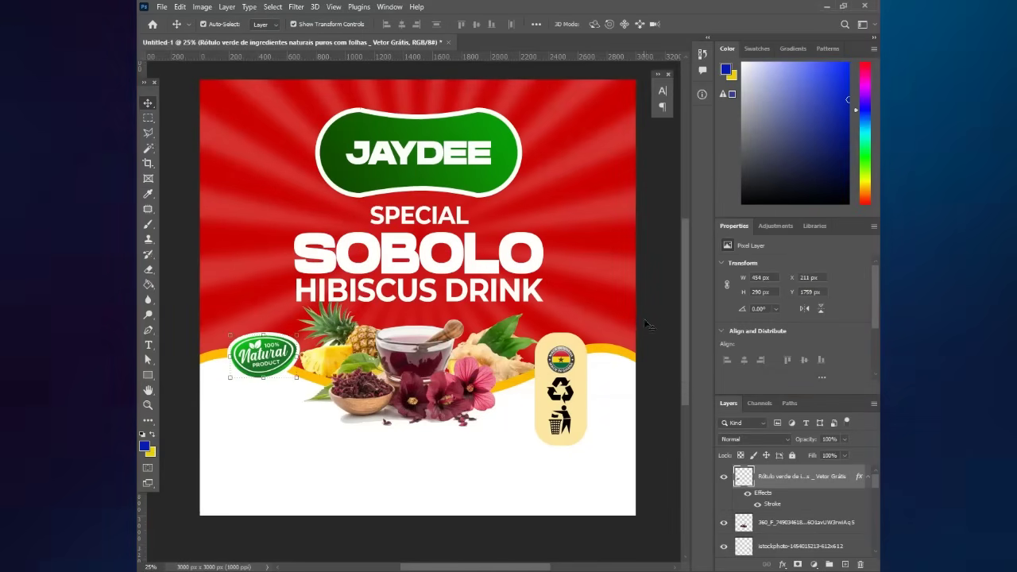
{"action": "left_click", "coordinate": [617, 322]}
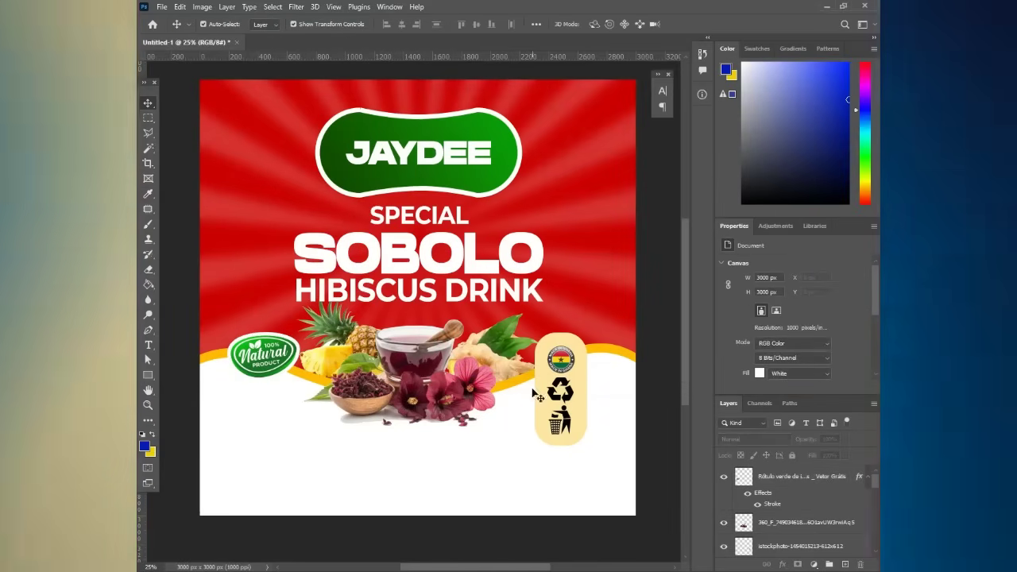
- Duplicate the SPECIAL text down into the white area and color it black
{"action": "left_click", "coordinate": [427, 227]}
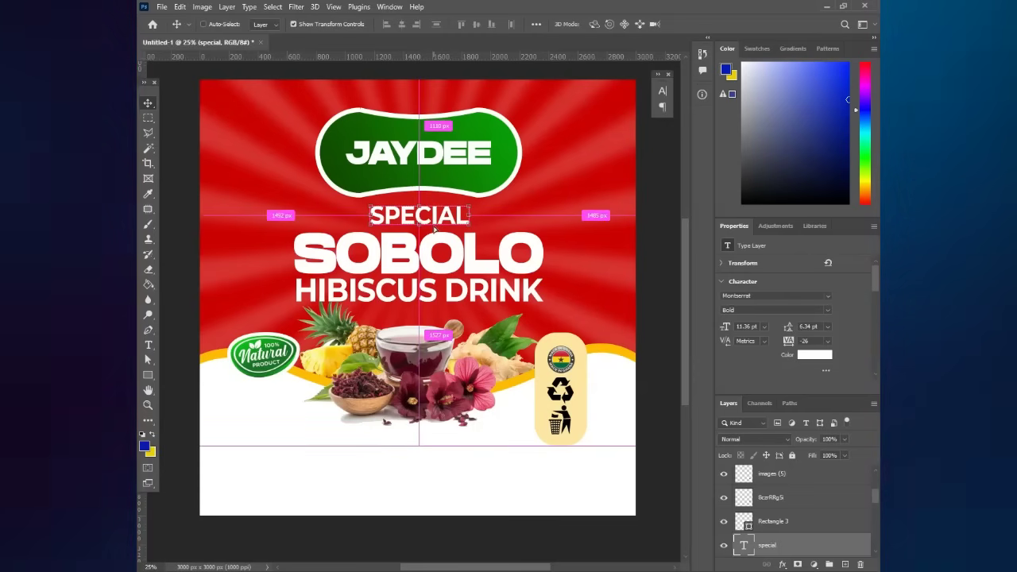
{"action": "left_click_drag", "start_coordinate": [435, 229], "coordinate": [409, 465]}
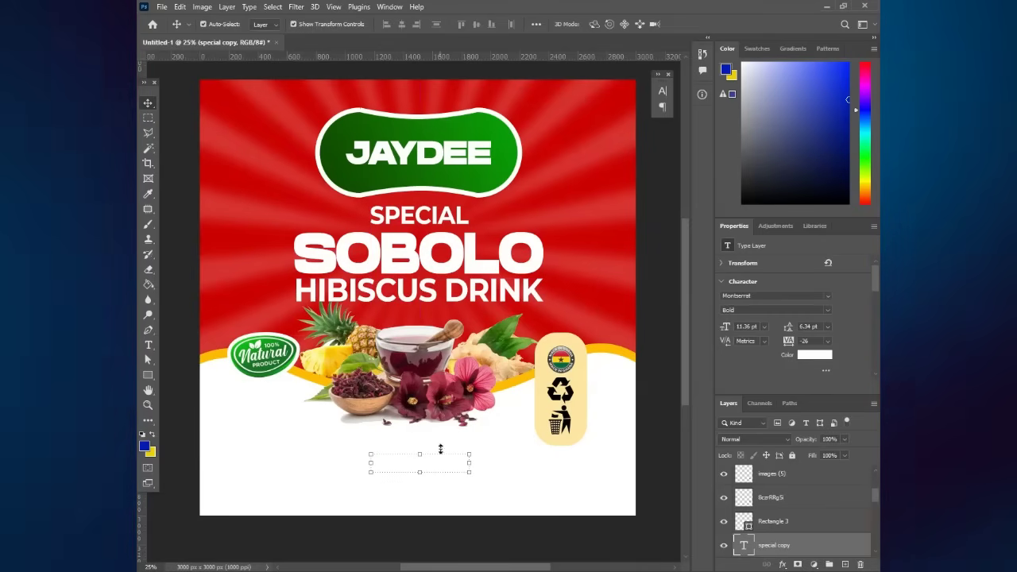
{"action": "left_click", "coordinate": [662, 90]}
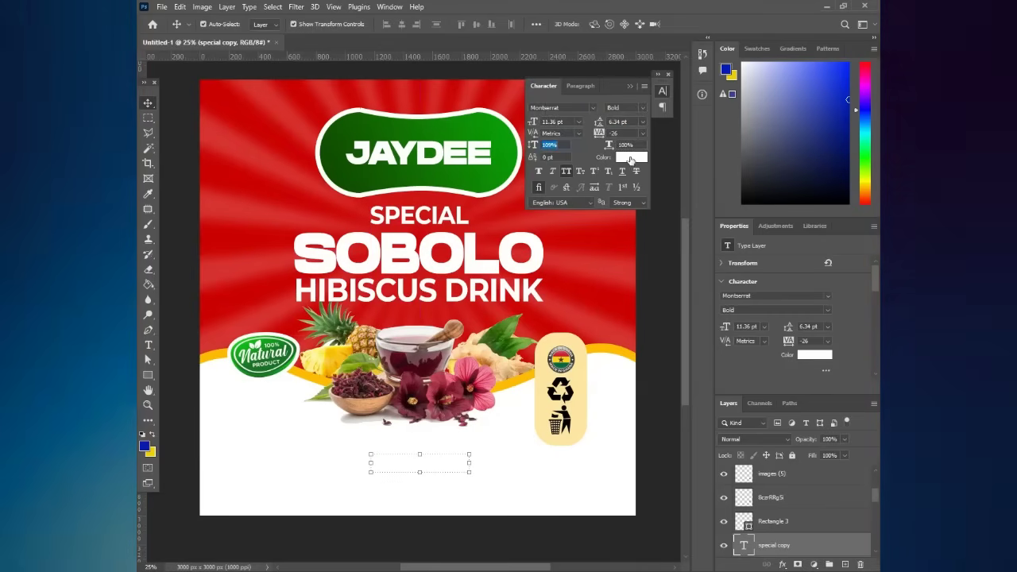
{"action": "left_click", "coordinate": [629, 158]}
{"action": "left_click_drag", "start_coordinate": [631, 322], "coordinate": [580, 336]}
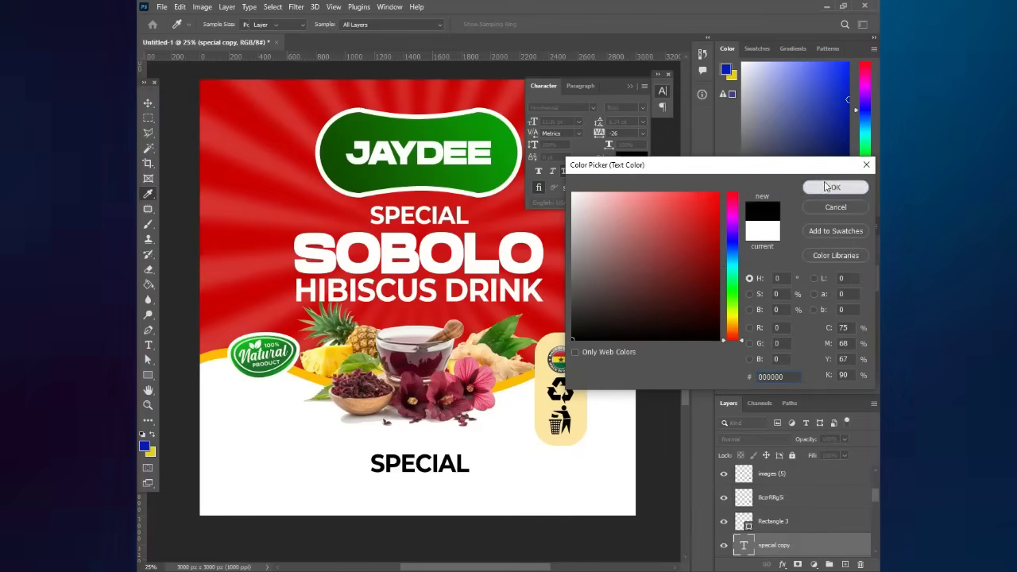
{"action": "left_click", "coordinate": [832, 187]}
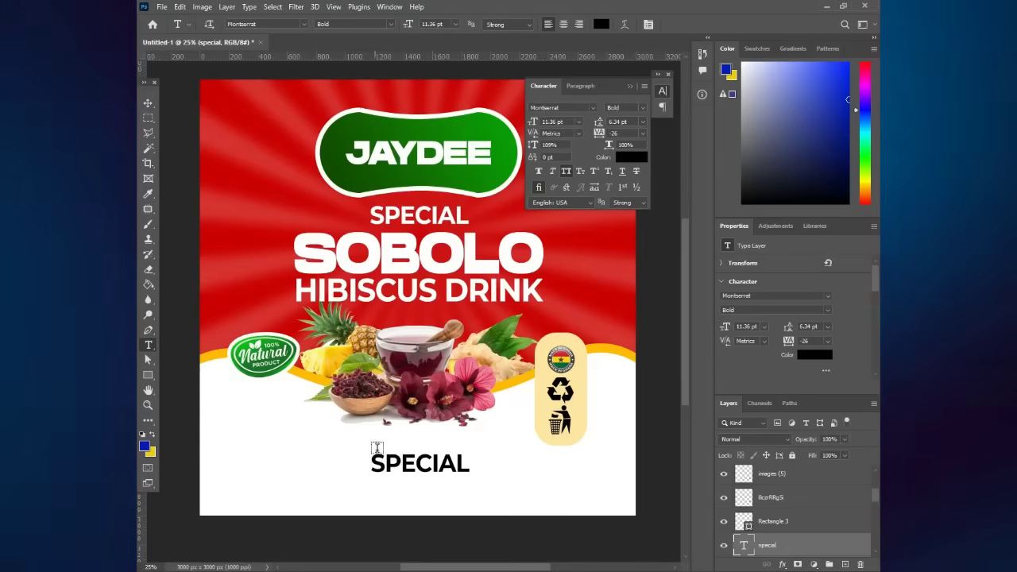
- Replace the copied text with the contact phone number and position it
{"action": "double_click", "coordinate": [414, 463]}
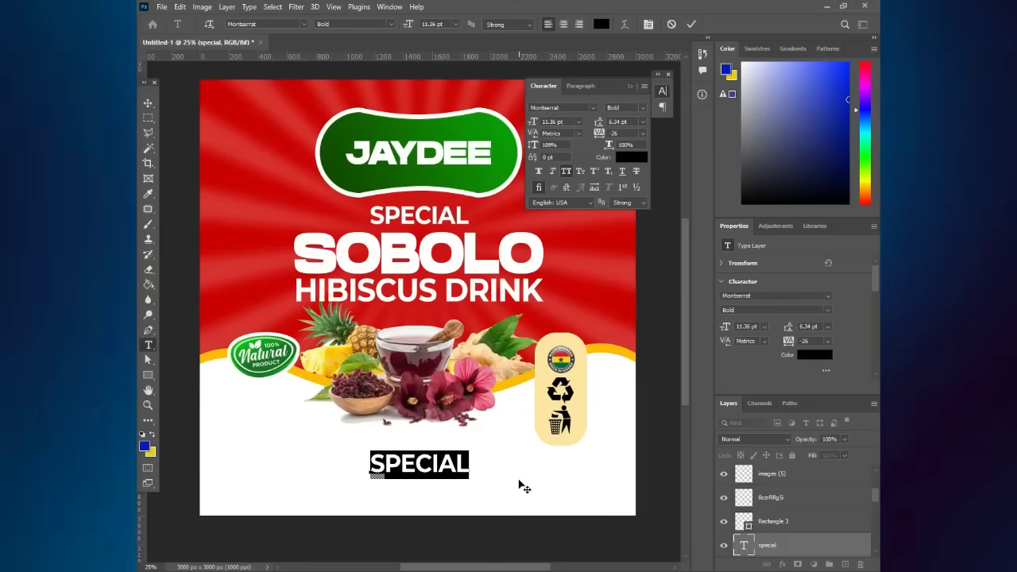
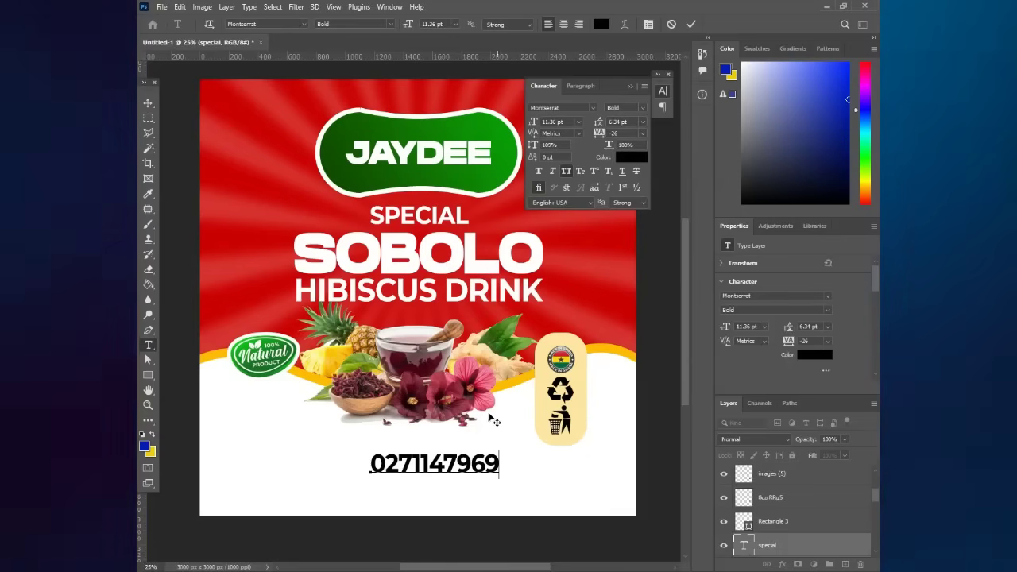
{"action": "key", "text": "ctrl+Return"}
{"action": "key", "text": "v"}
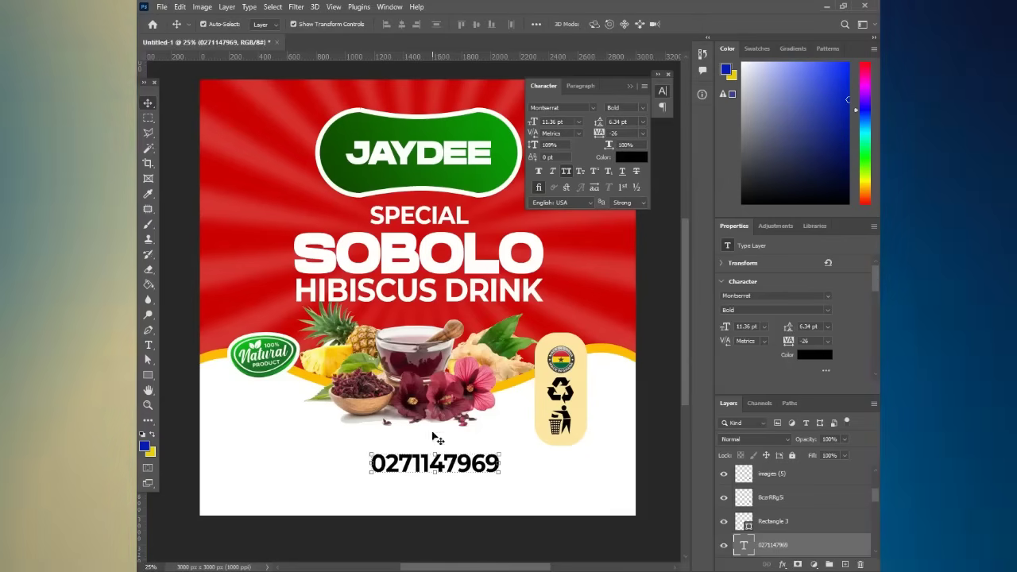
{"action": "left_click_drag", "start_coordinate": [437, 440], "coordinate": [435, 469]}
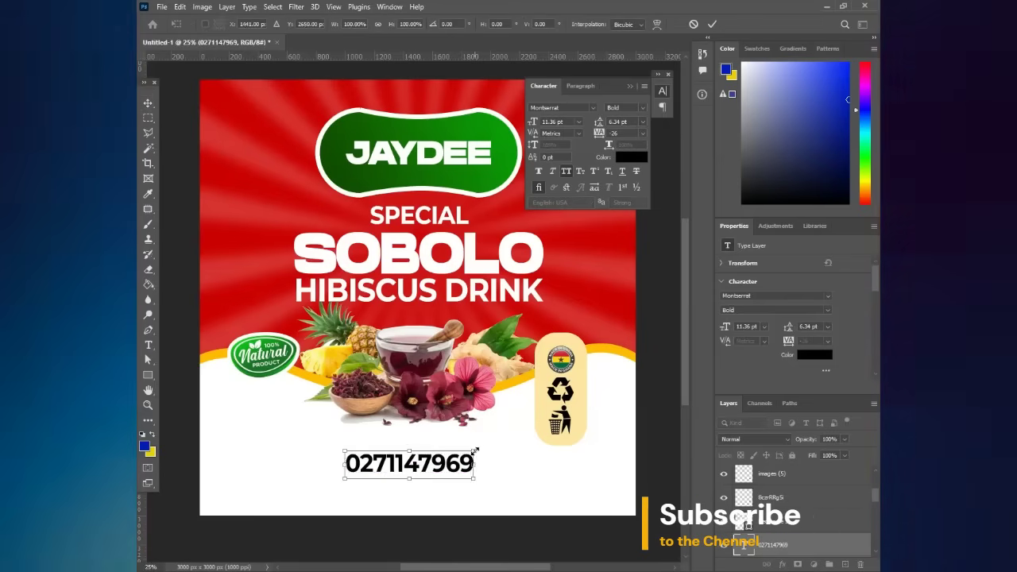
- Enlarge the phone number and nudge a duplicate of it just below
{"action": "left_click_drag", "start_coordinate": [477, 451], "coordinate": [444, 477]}
{"action": "key", "text": "Return"}
{"action": "key", "text": "Down"}
{"action": "key", "text": "Down"}
{"action": "key", "text": "Down"}
{"action": "key", "text": "Down"}
{"action": "key", "text": "Down"}
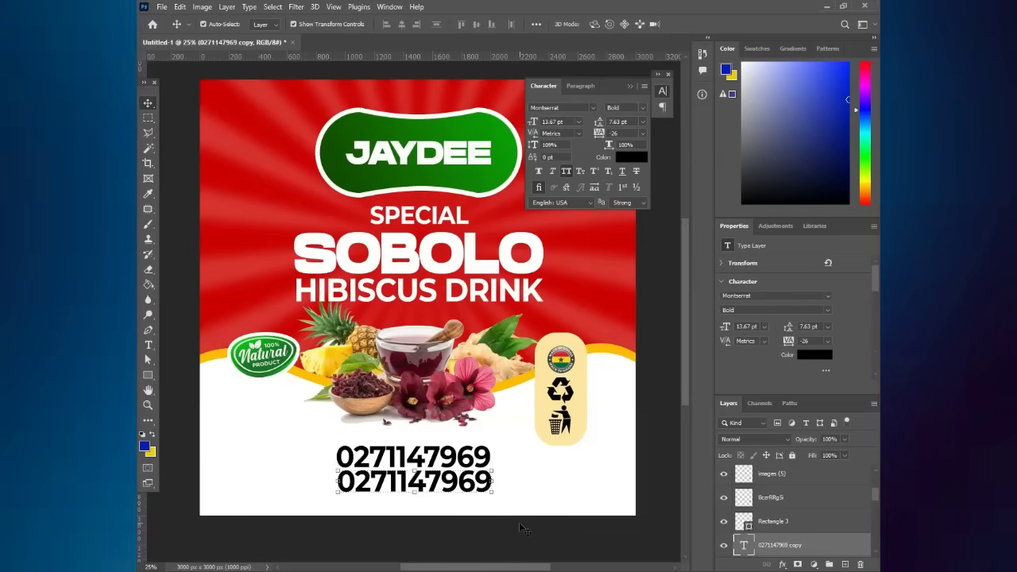
{"action": "key", "text": "Left"}
{"action": "key", "text": "Left"}
{"action": "key", "text": "Left"}
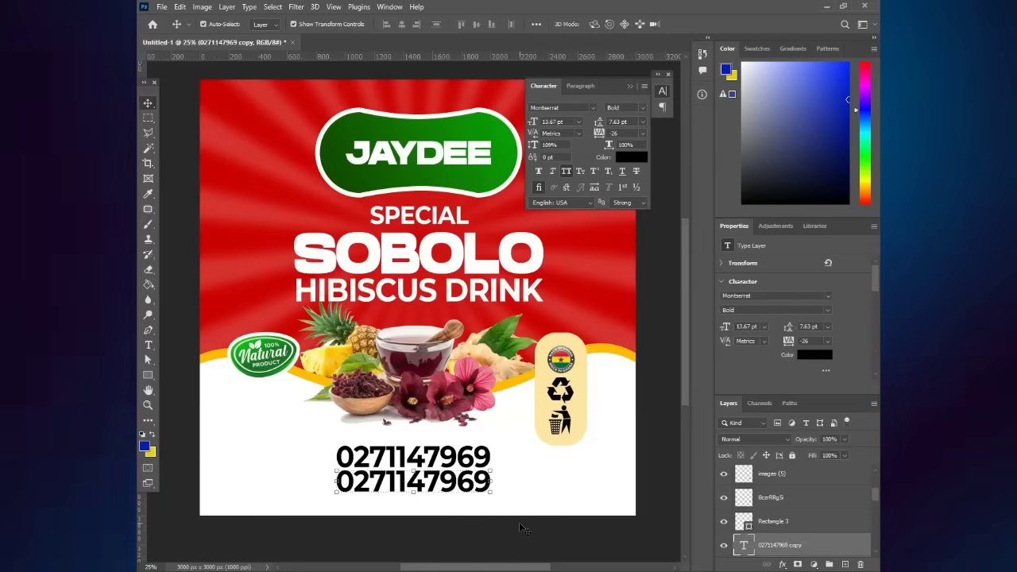
- Retype the duplicate as a second contact phone number and shrink it slightly to match
{"action": "left_click", "coordinate": [148, 344]}
{"action": "left_click", "coordinate": [371, 475]}
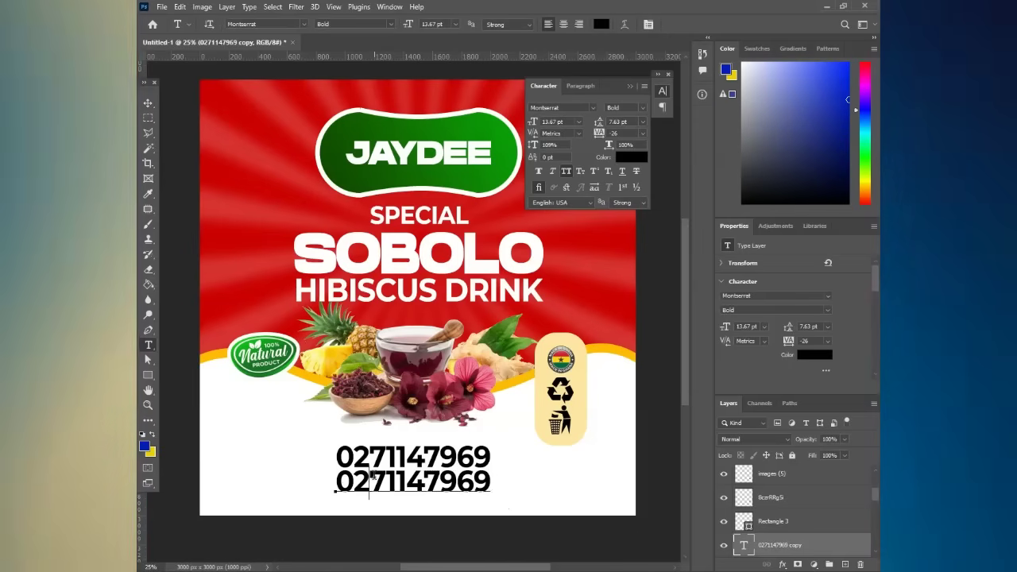
{"action": "key", "text": "ctrl+a"}
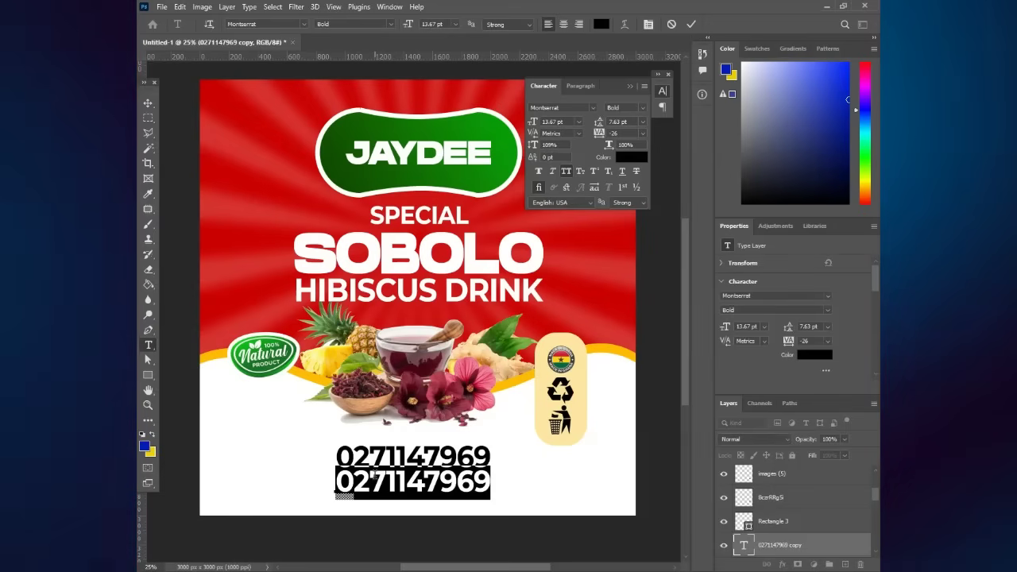
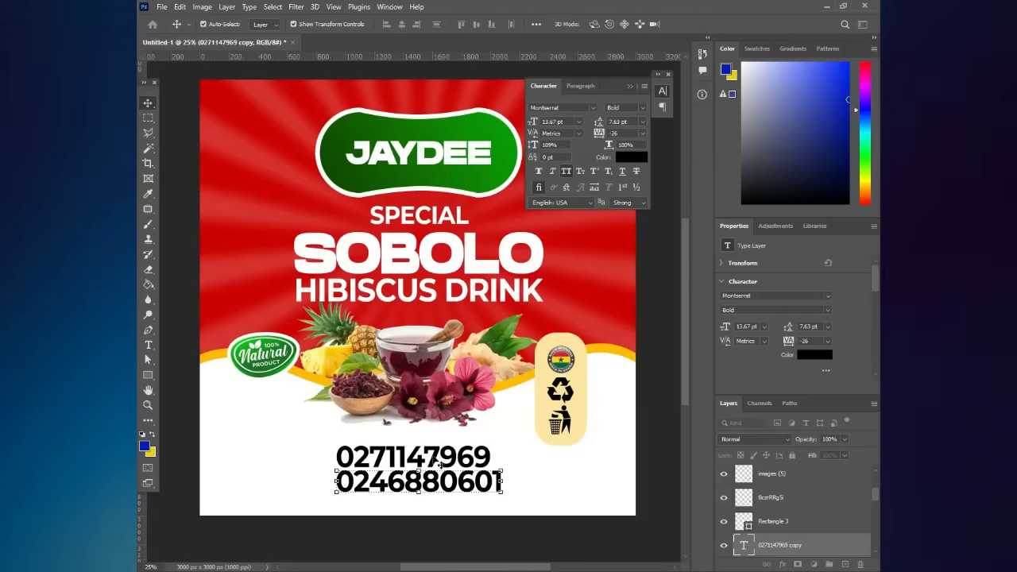
{"action": "key", "text": "ctrl+t"}
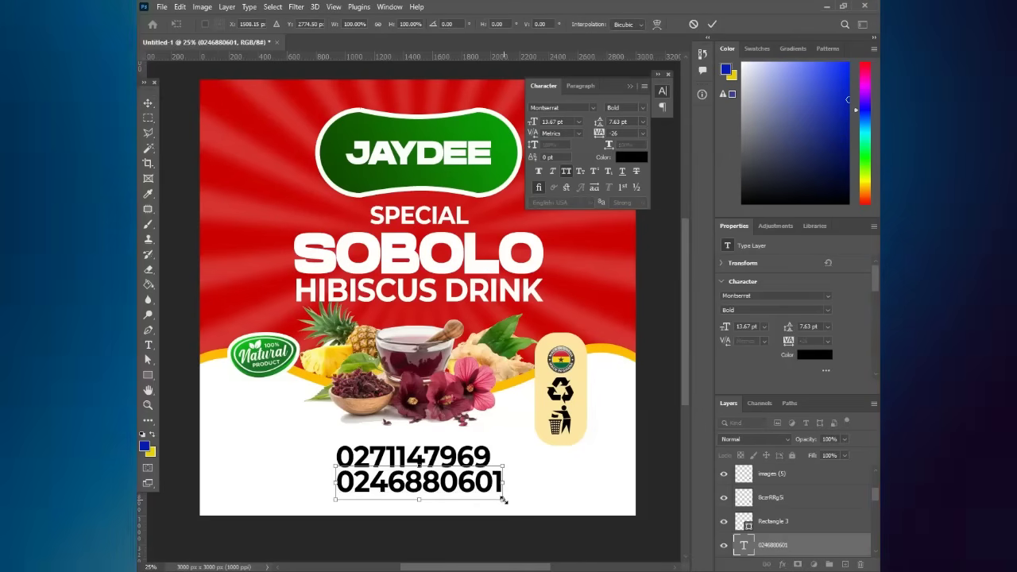
{"action": "left_click_drag", "start_coordinate": [502, 497], "coordinate": [493, 496]}
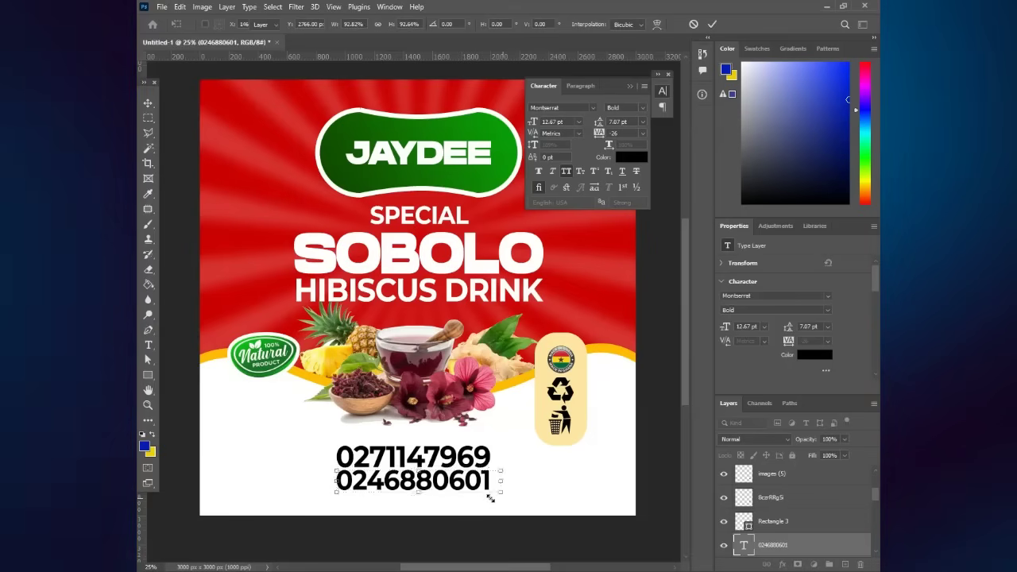
{"action": "key", "text": "Return"}
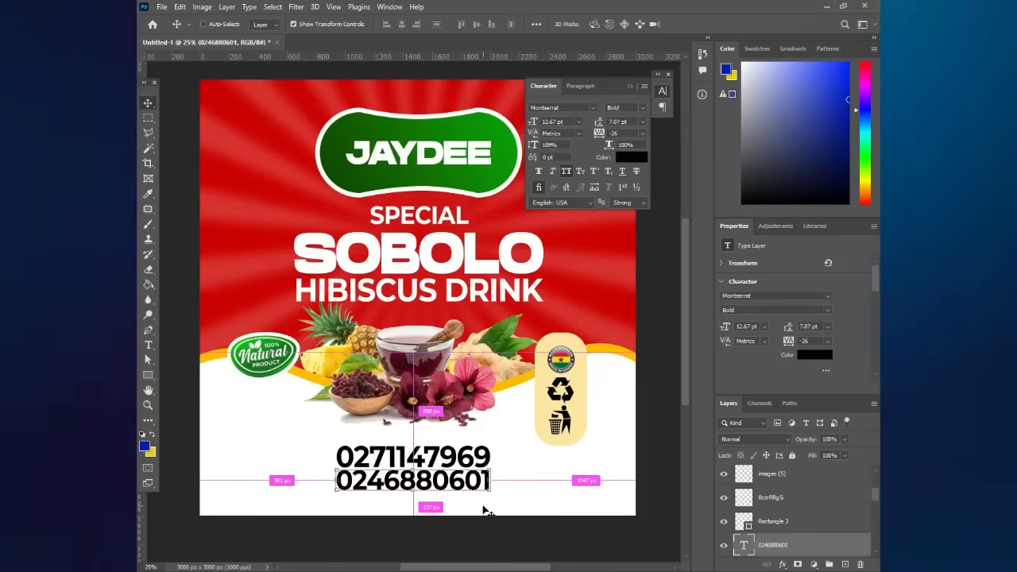
- Copy a number above both lines and retype it as 'WE TAKE ORDERS FOR ALL OCCASSIONS'
{"action": "left_click_drag", "start_coordinate": [450, 481], "coordinate": [386, 419]}
{"action": "key", "text": "ctrl+t"}
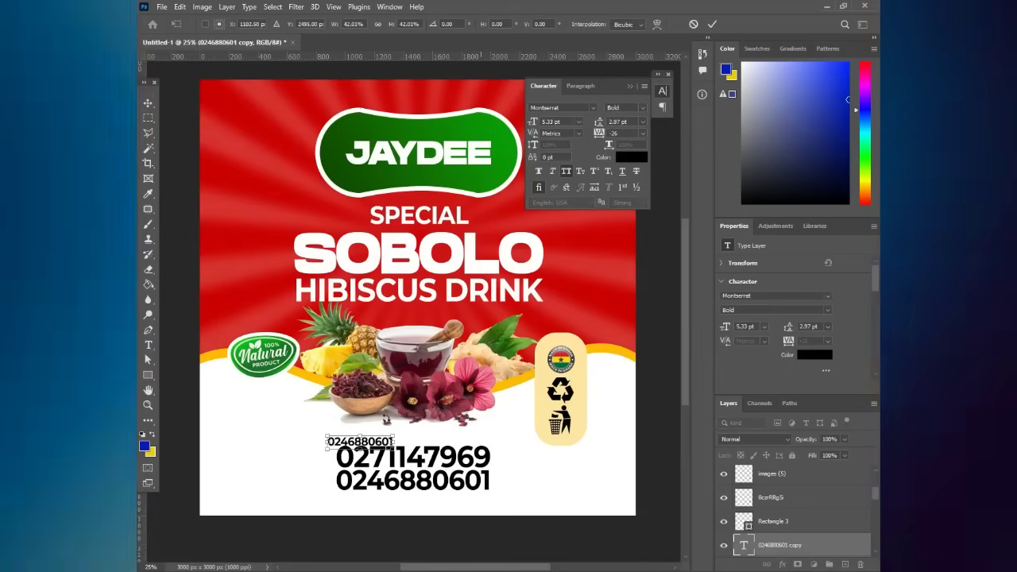
{"action": "key", "text": "Return"}
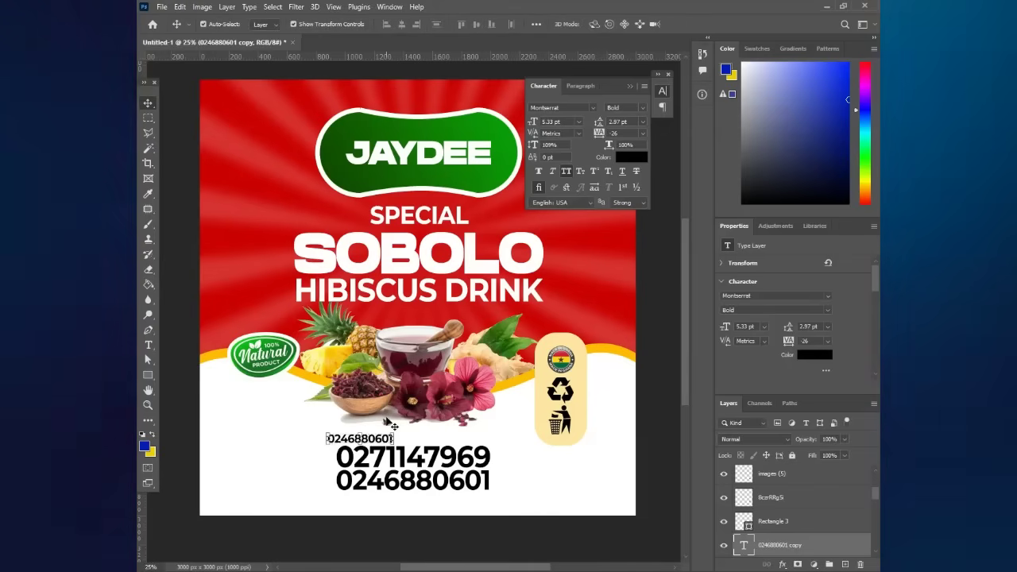
{"action": "left_click_drag", "start_coordinate": [390, 424], "coordinate": [390, 421]}
{"action": "key", "text": "t"}
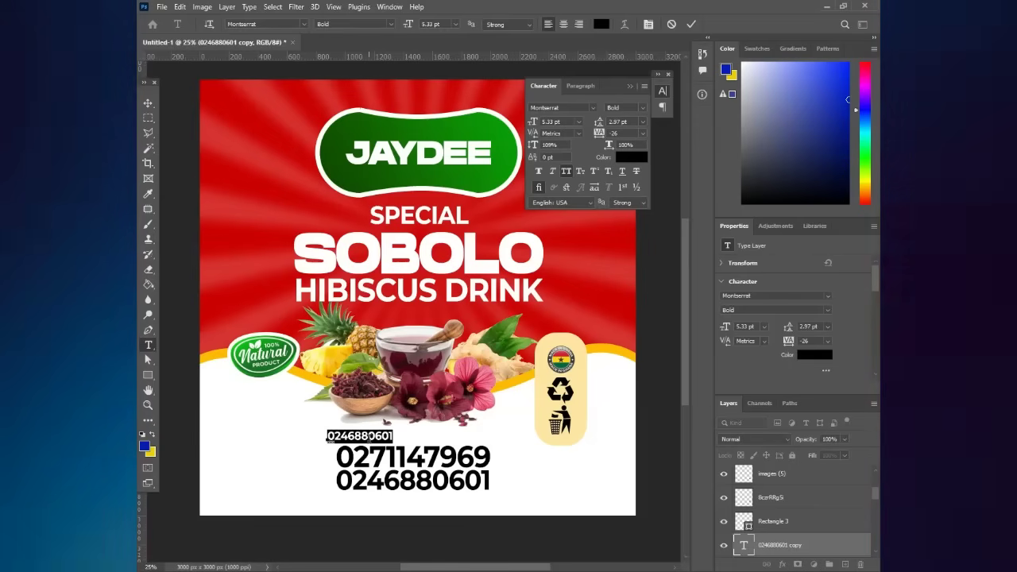
{"action": "type", "text": "WE"}
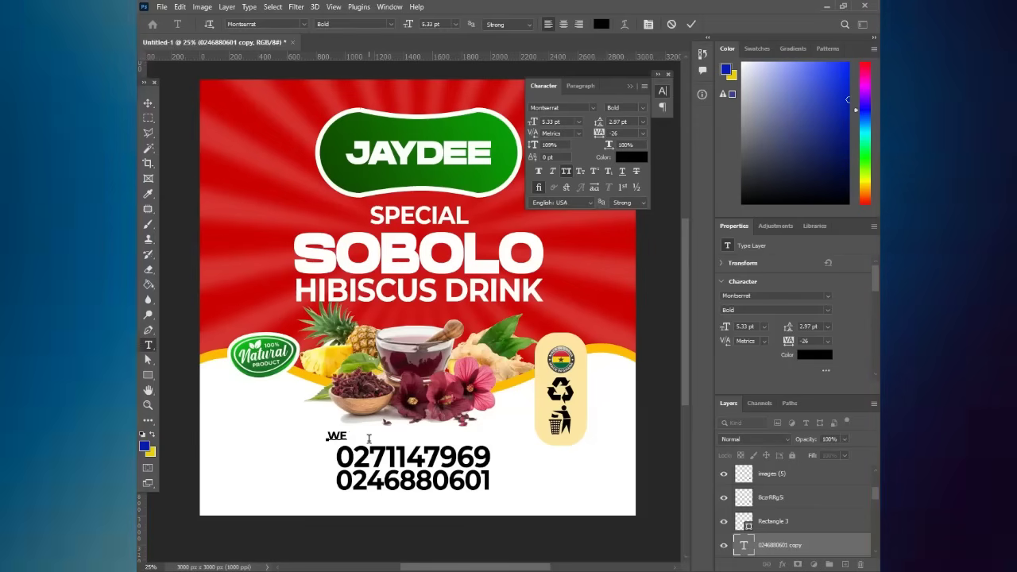
{"action": "type", "text": " TAKE"}
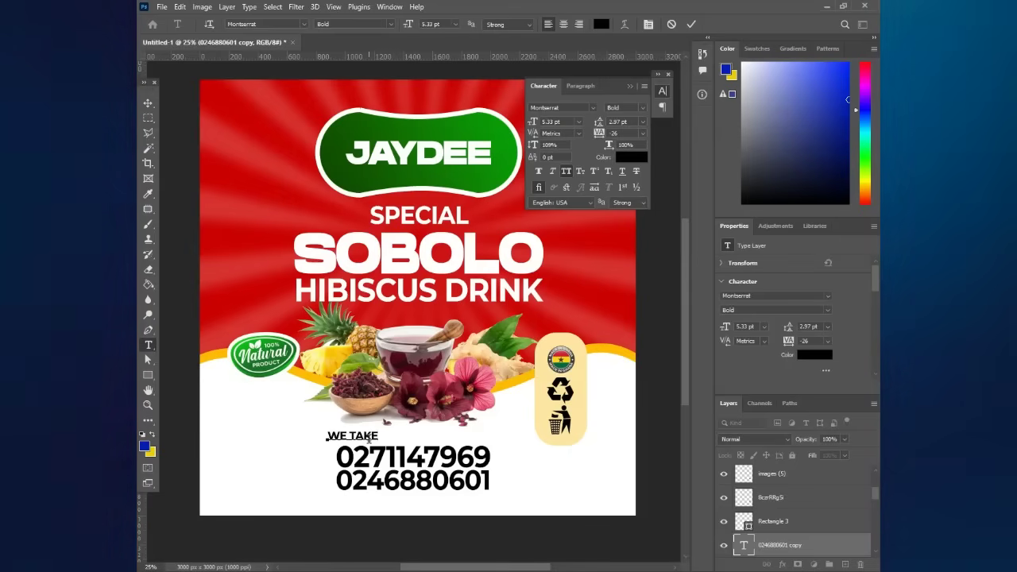
{"action": "type", "text": " ORD"}
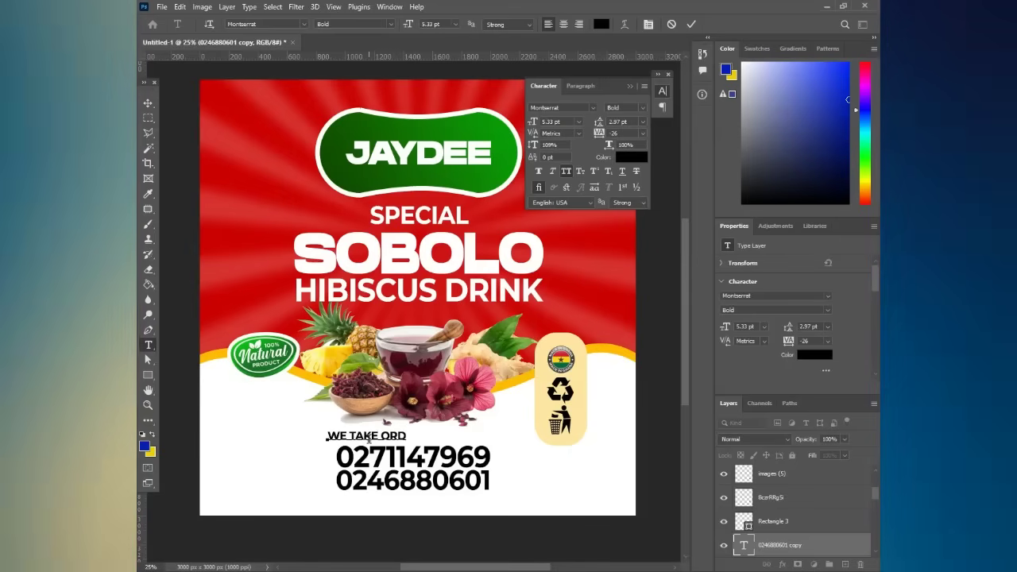
{"action": "type", "text": "E"}
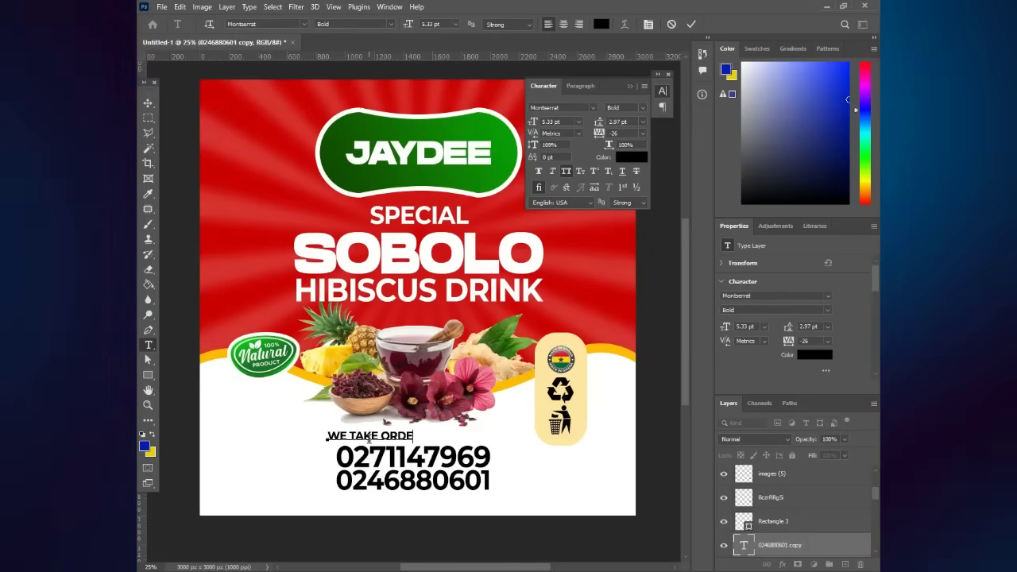
{"action": "type", "text": "WS FOR "}
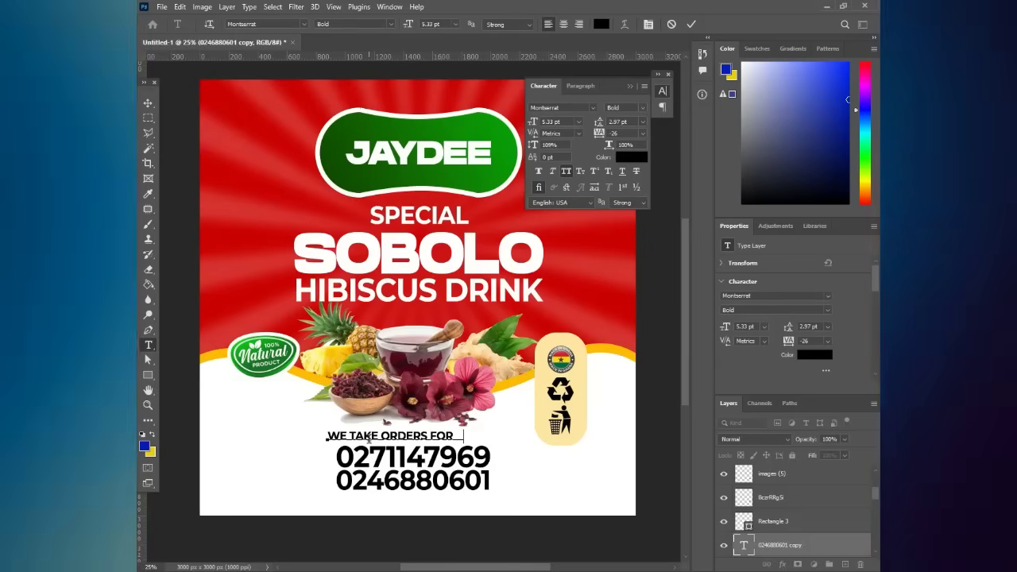
{"action": "type", "text": " LL OC"}
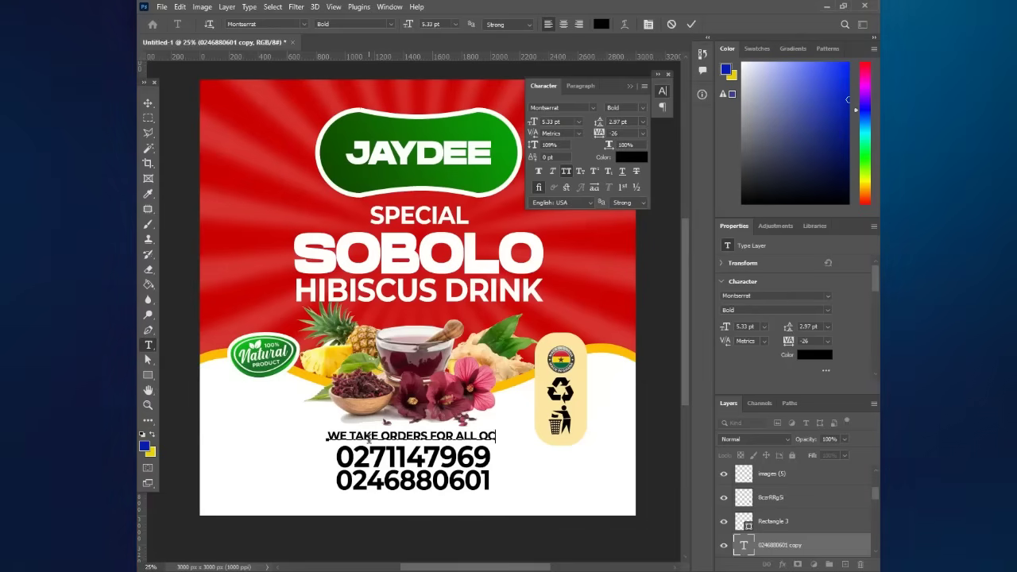
{"action": "type", "text": "CAS"}
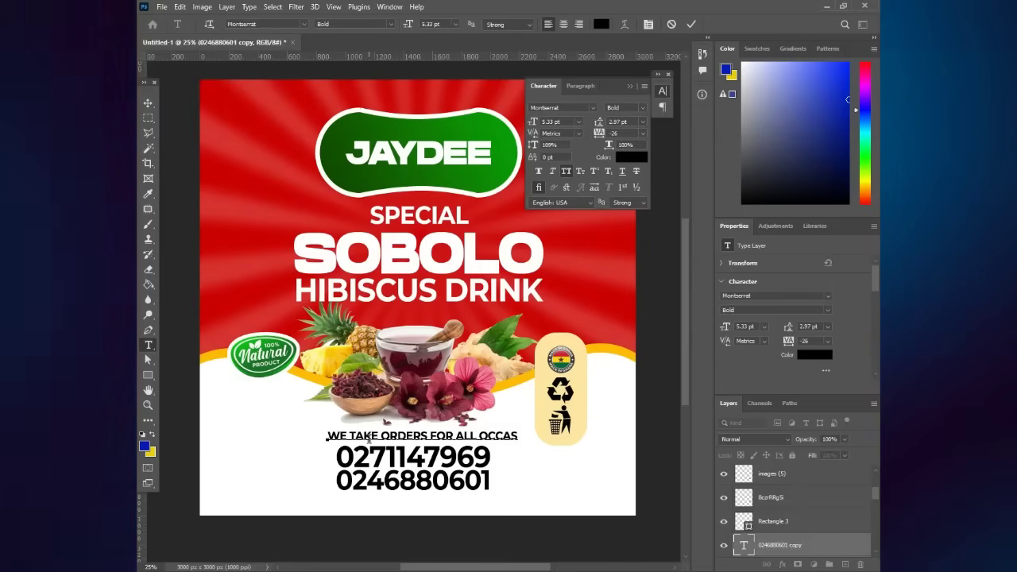
{"action": "type", "text": "SIONS"}
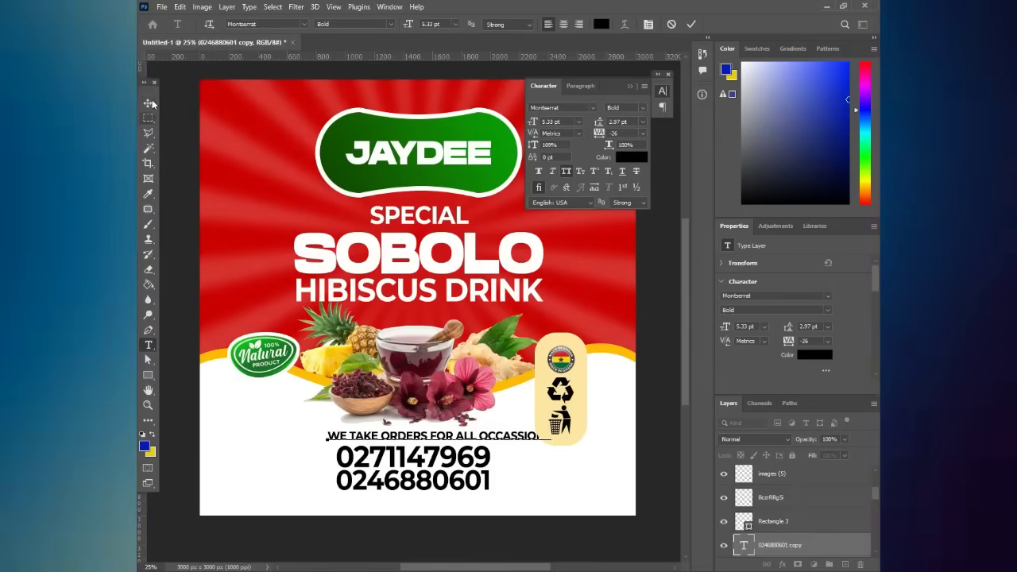
- Resize the tagline and center it just above the two phone numbers
{"action": "key", "text": "ctrl+t"}
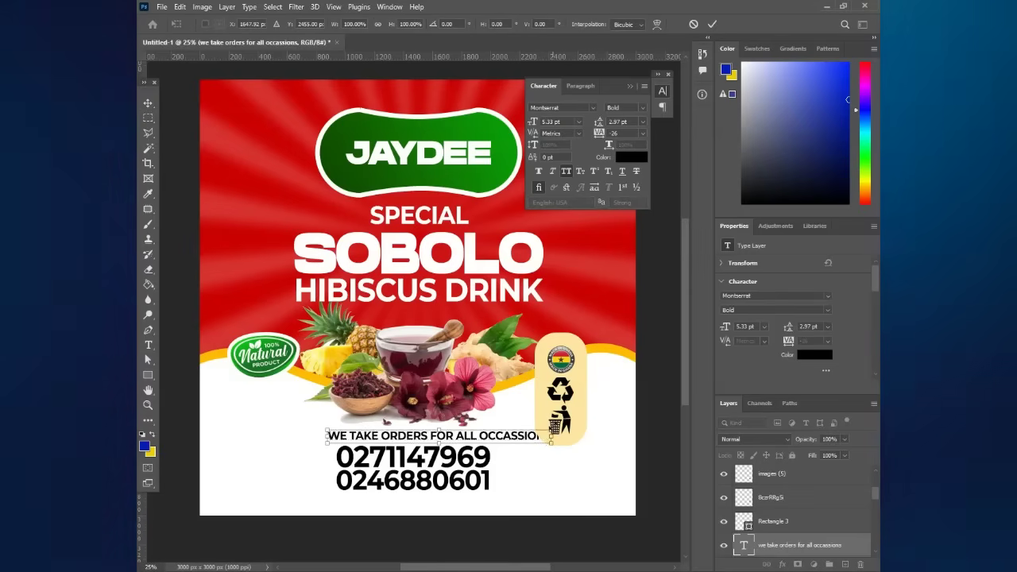
{"action": "left_click_drag", "start_coordinate": [552, 430], "coordinate": [483, 404]}
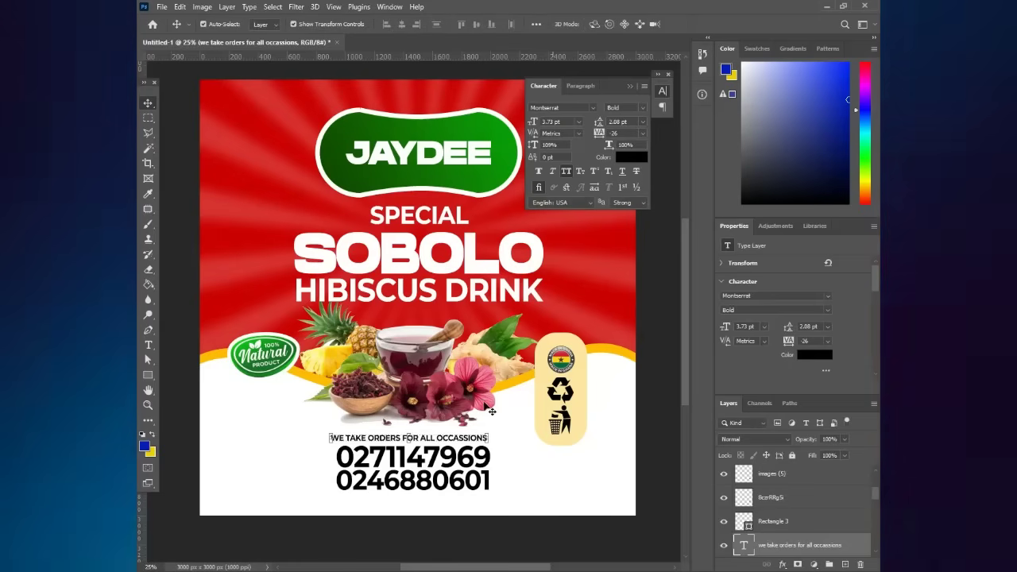
{"action": "left_click_drag", "start_coordinate": [383, 444], "coordinate": [387, 445]}
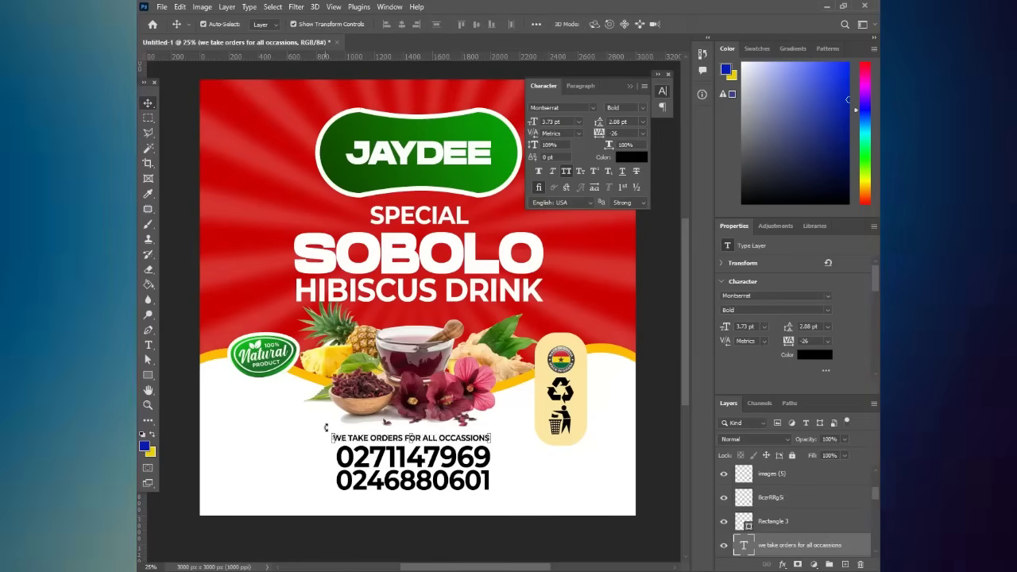
{"action": "key", "text": "ctrl+t"}
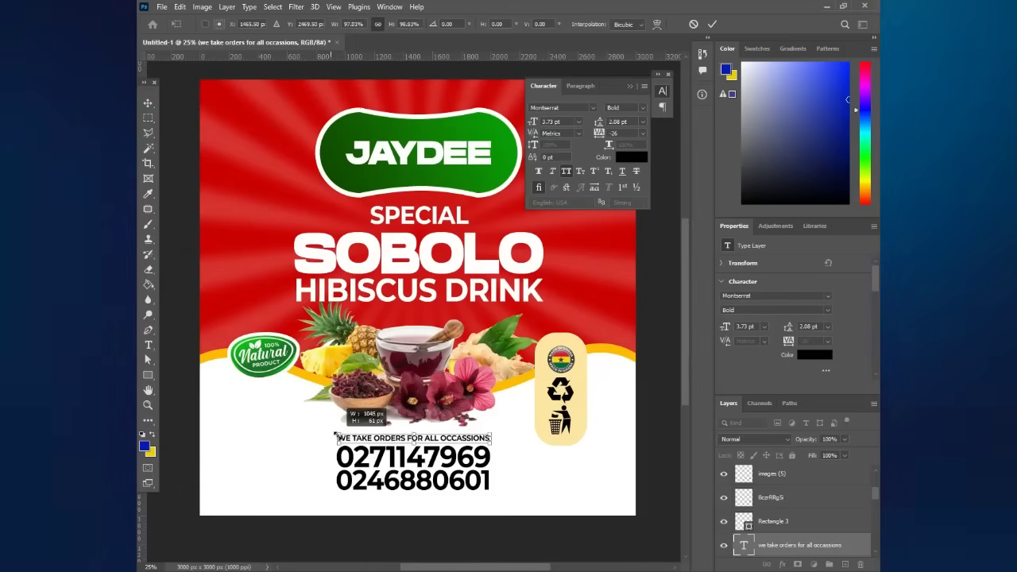
{"action": "left_click_drag", "start_coordinate": [335, 436], "coordinate": [332, 434]}
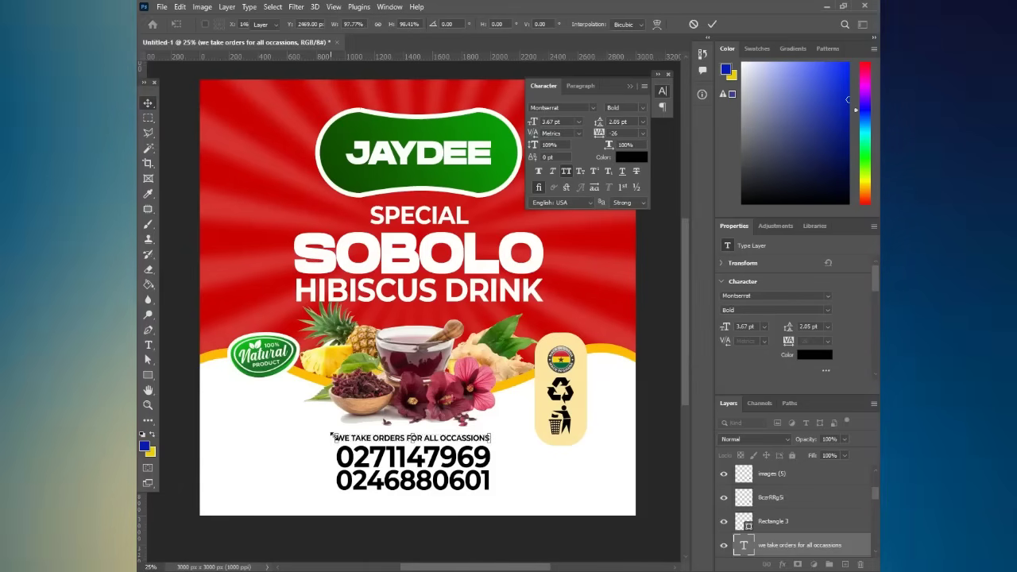
{"action": "key", "text": "Return"}
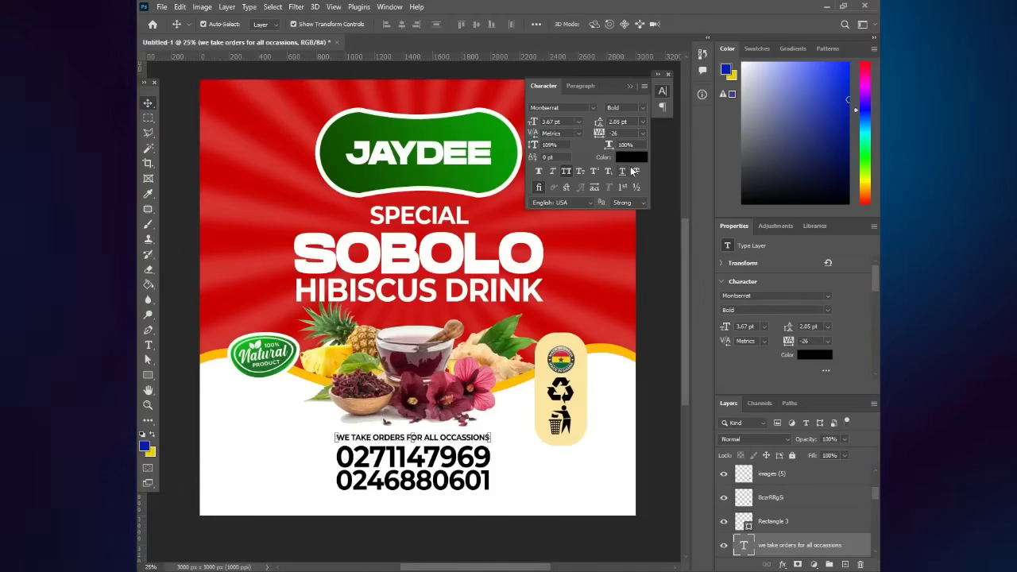
- Colour the tagline text with the red sampled from the label background
{"action": "left_click", "coordinate": [630, 158]}
{"action": "left_click", "coordinate": [256, 288]}
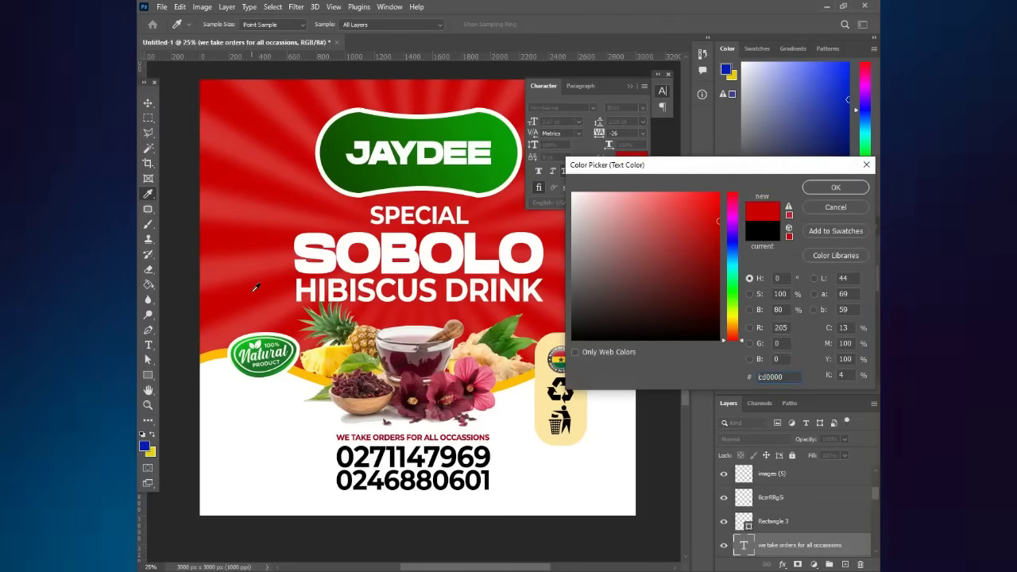
{"action": "key", "text": "Return"}
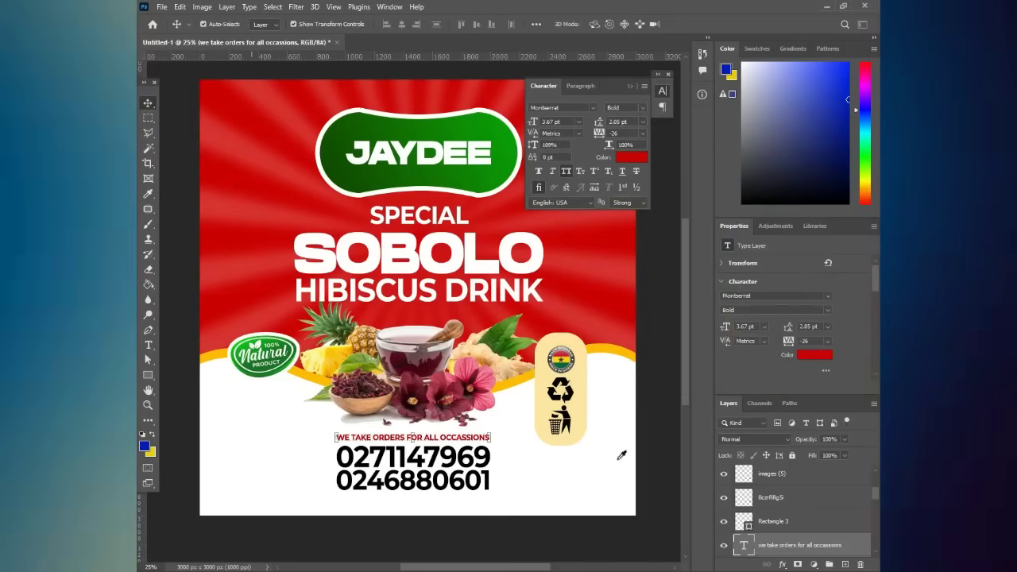
{"action": "left_click", "coordinate": [653, 429]}
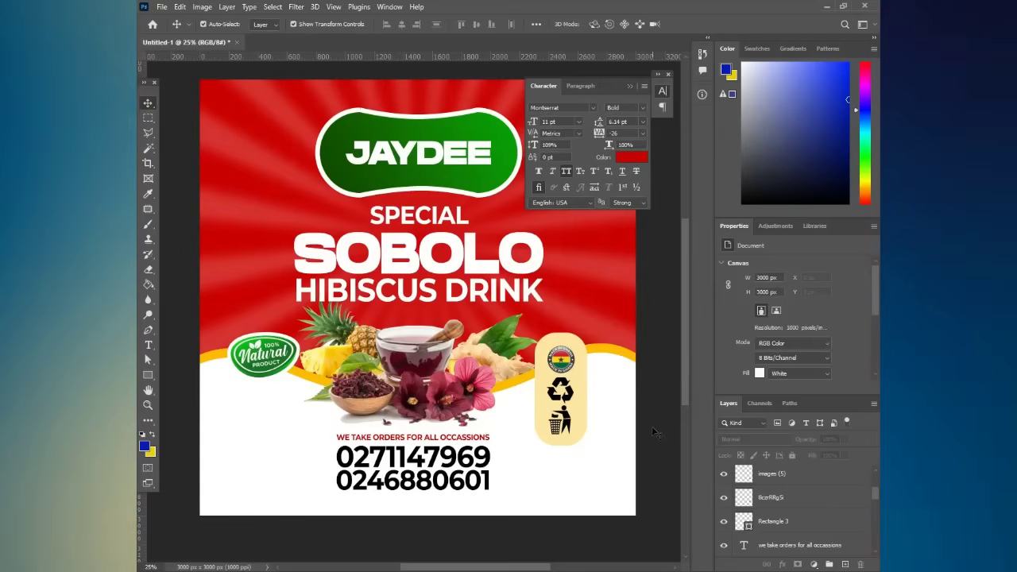
- Try moving the 100% Natural badge lower, then undo it so it stays by the pineapple
{"action": "left_click_drag", "start_coordinate": [286, 367], "coordinate": [283, 434]}
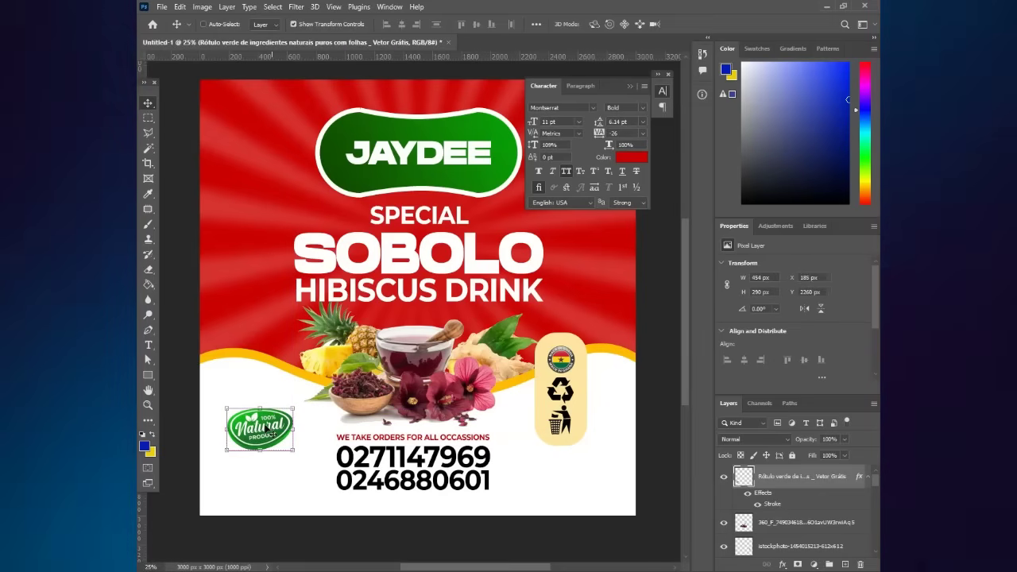
{"action": "key", "text": "ctrl+z"}
{"action": "left_click", "coordinate": [569, 469]}
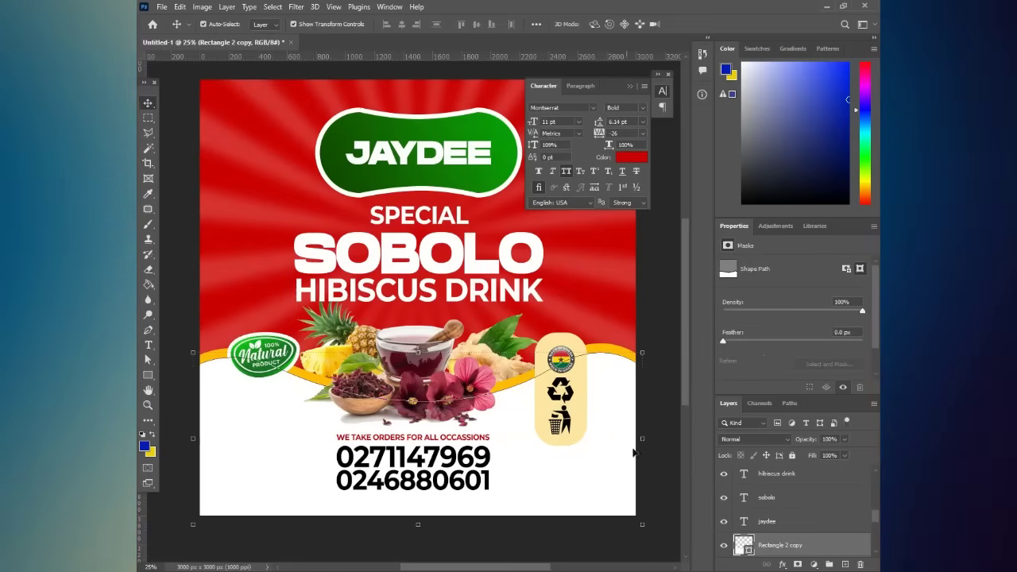
{"action": "left_click", "coordinate": [645, 322]}
{"action": "scroll", "coordinate": [595, 393], "scroll_direction": "up", "scroll_amount": 1}
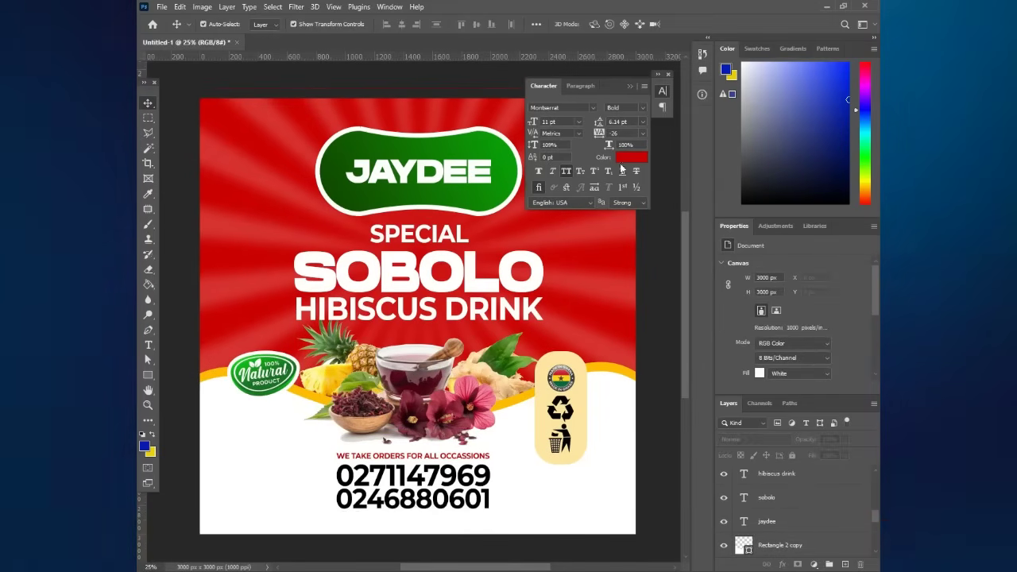
- Drag the red chili pepper image from the Sobolo folder onto the label
{"action": "left_click", "coordinate": [636, 76]}
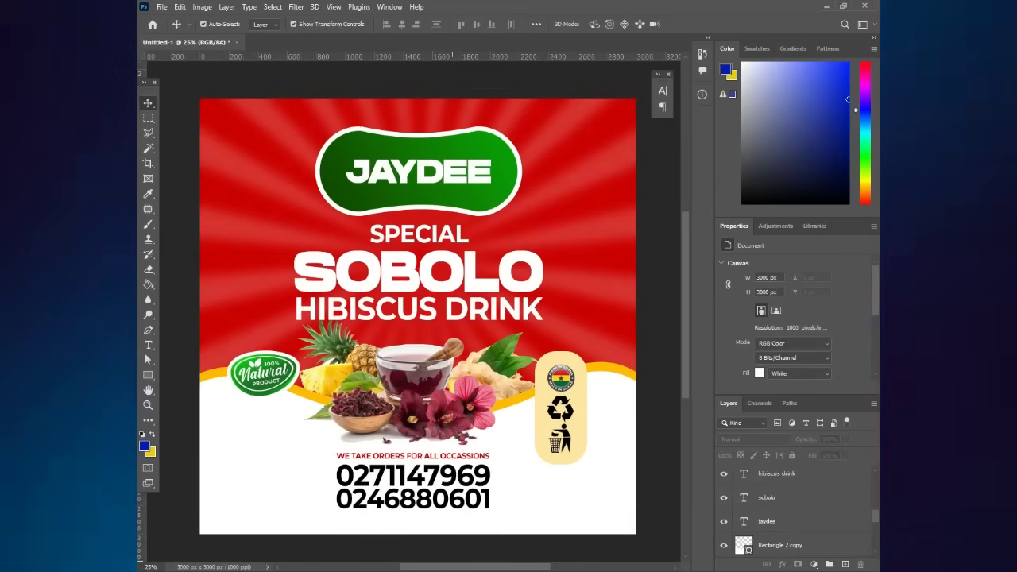
{"action": "key", "text": "alt+Tab"}
{"action": "left_click", "coordinate": [400, 241]}
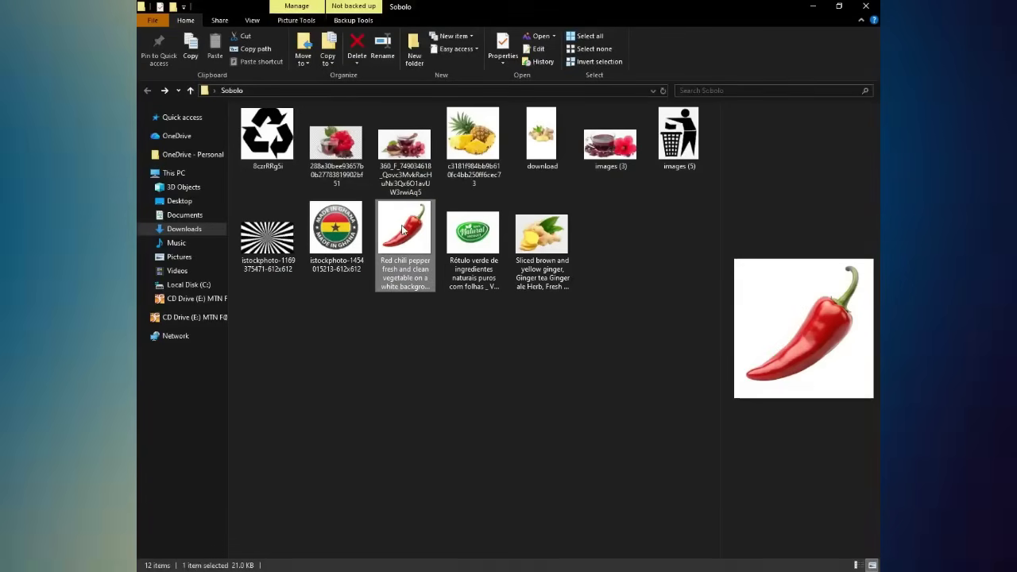
{"action": "left_click_drag", "start_coordinate": [509, 363], "coordinate": [521, 553]}
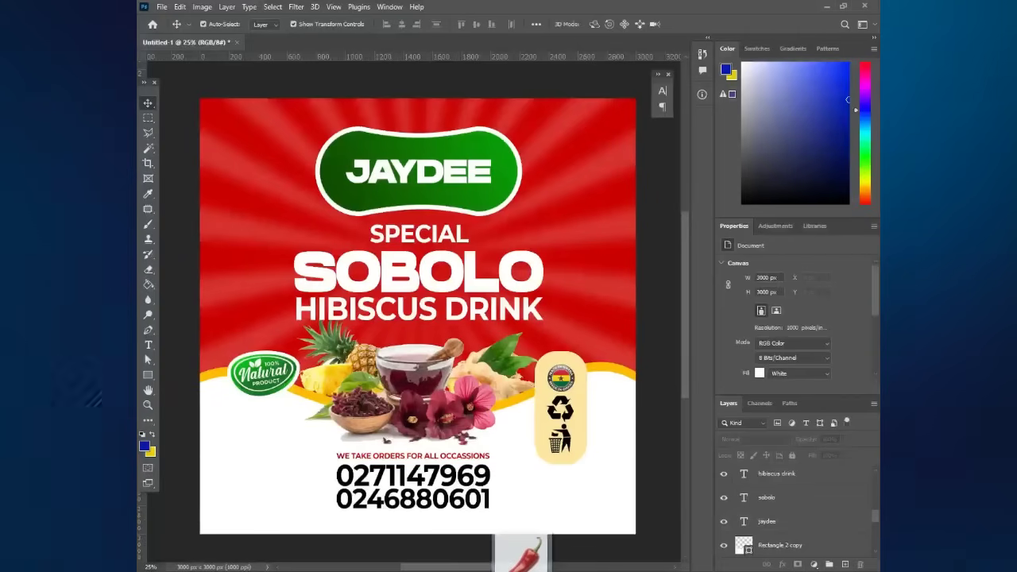
{"action": "left_click_drag", "start_coordinate": [424, 349], "coordinate": [423, 350]}
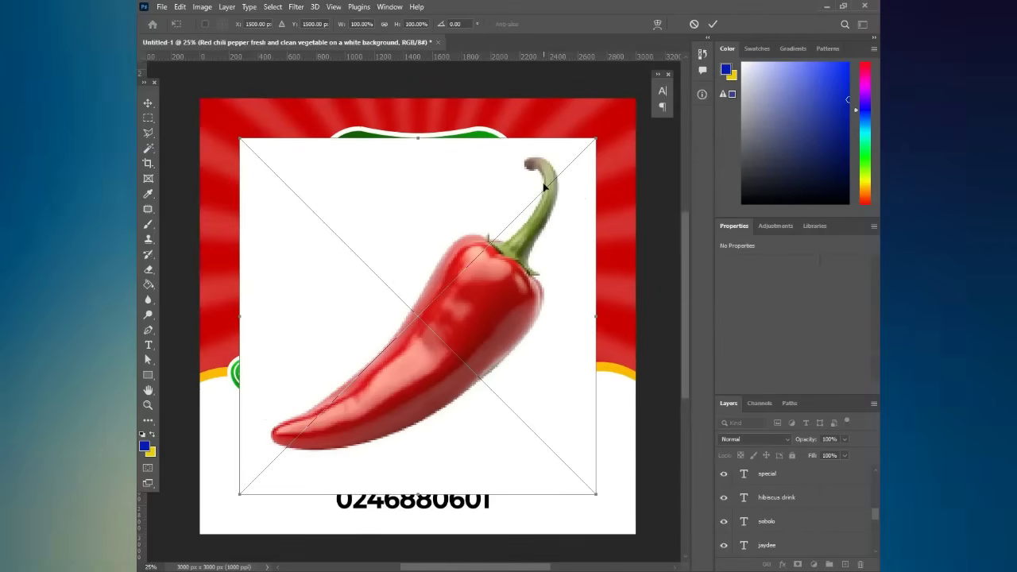
- Commit the chili image, rasterize it, and erase its white background with the Magic Eraser
{"action": "key", "text": "Return"}
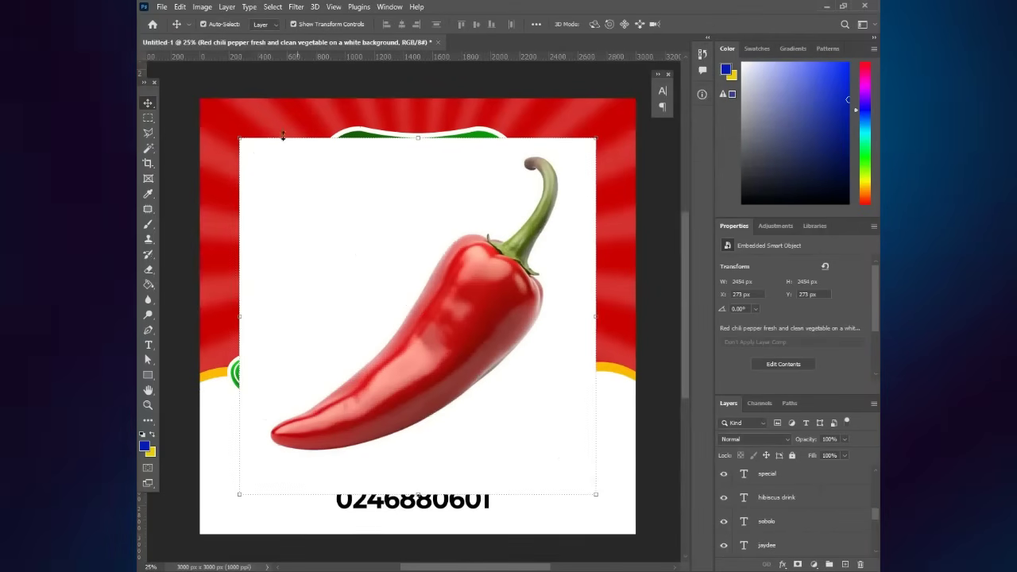
{"action": "left_click", "coordinate": [148, 254]}
{"action": "left_click", "coordinate": [148, 270]}
{"action": "left_click", "coordinate": [184, 294]}
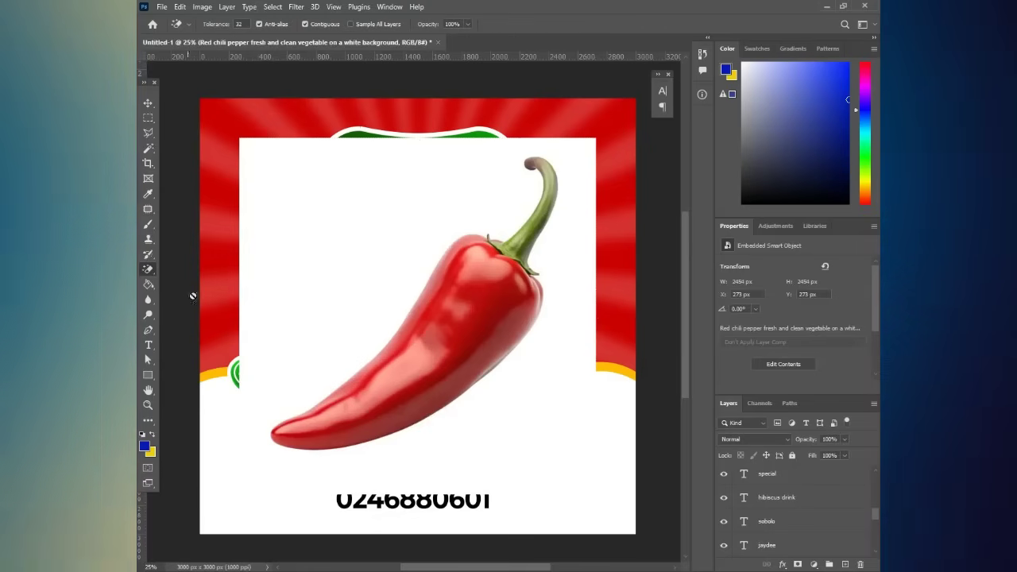
{"action": "left_click", "coordinate": [306, 275]}
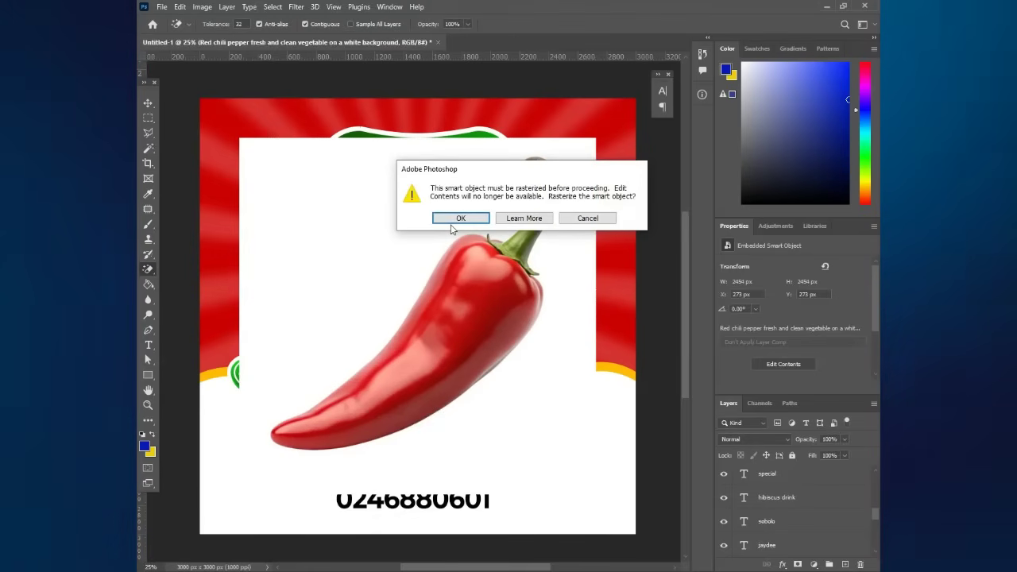
{"action": "left_click", "coordinate": [444, 219]}
{"action": "left_click", "coordinate": [392, 229]}
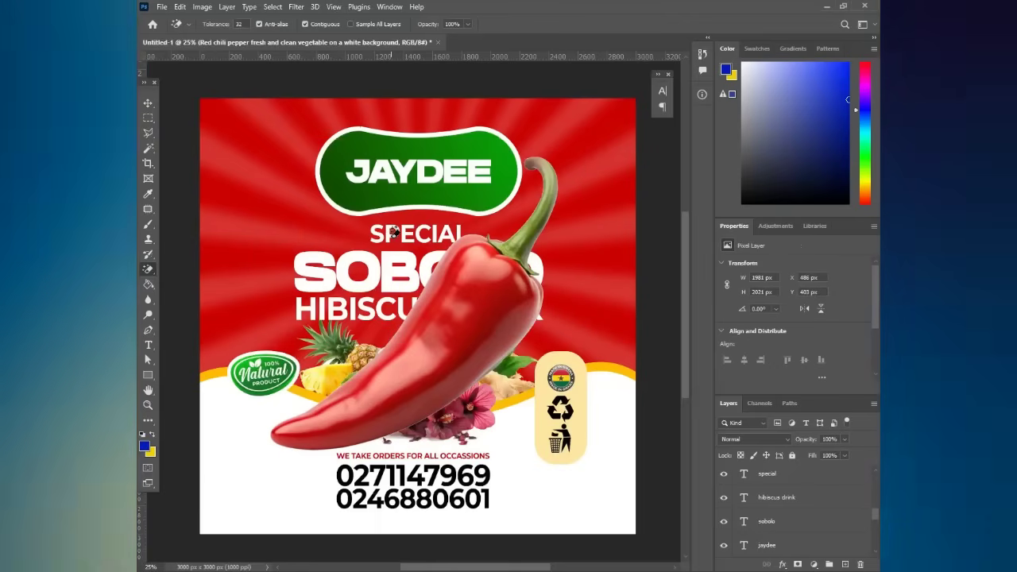
{"action": "left_click", "coordinate": [148, 121]}
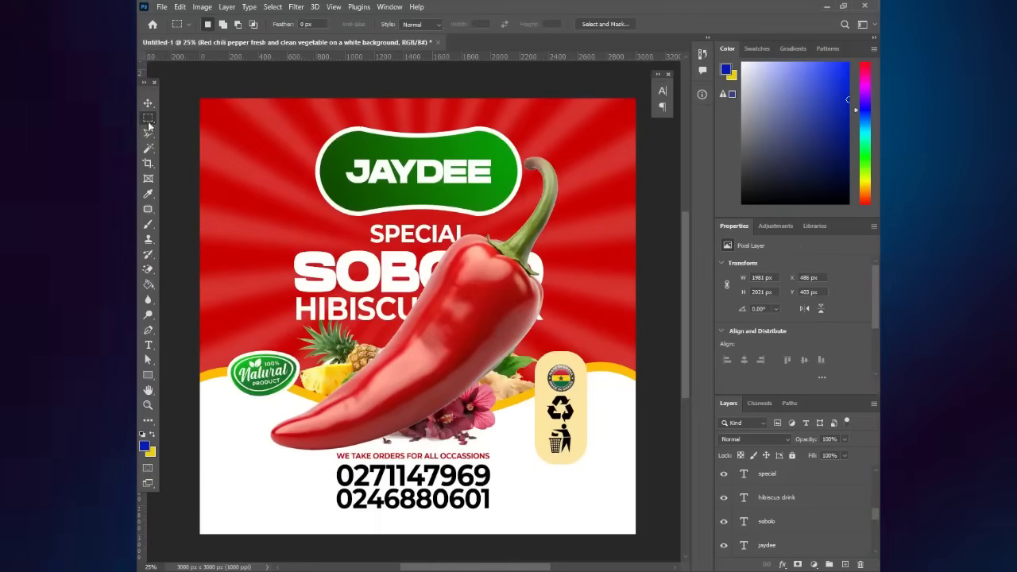
- Scale the chili down to a small pepper and move it to the upper left
{"action": "key", "text": "ctrl+t"}
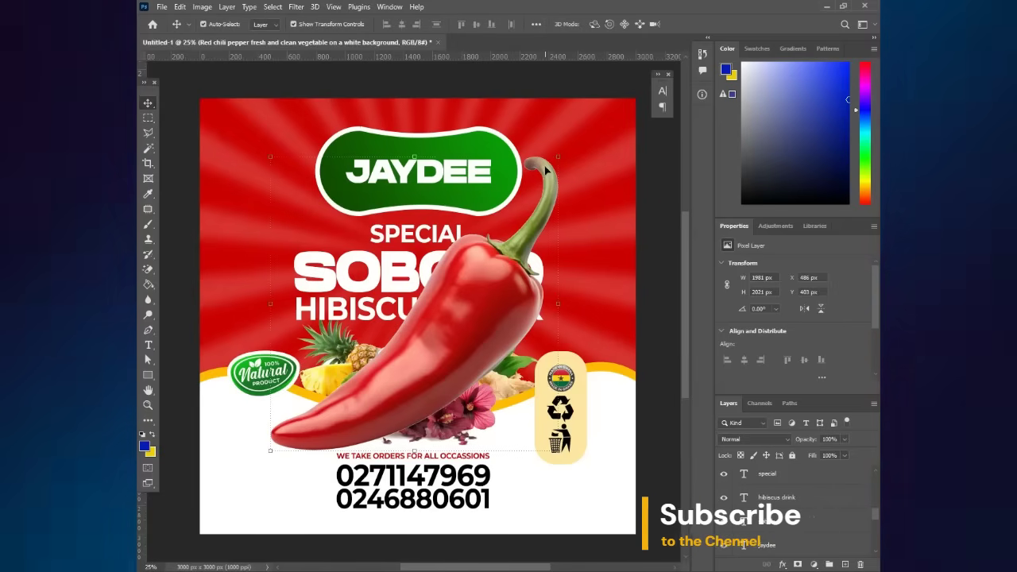
{"action": "left_click_drag", "start_coordinate": [558, 156], "coordinate": [308, 365]}
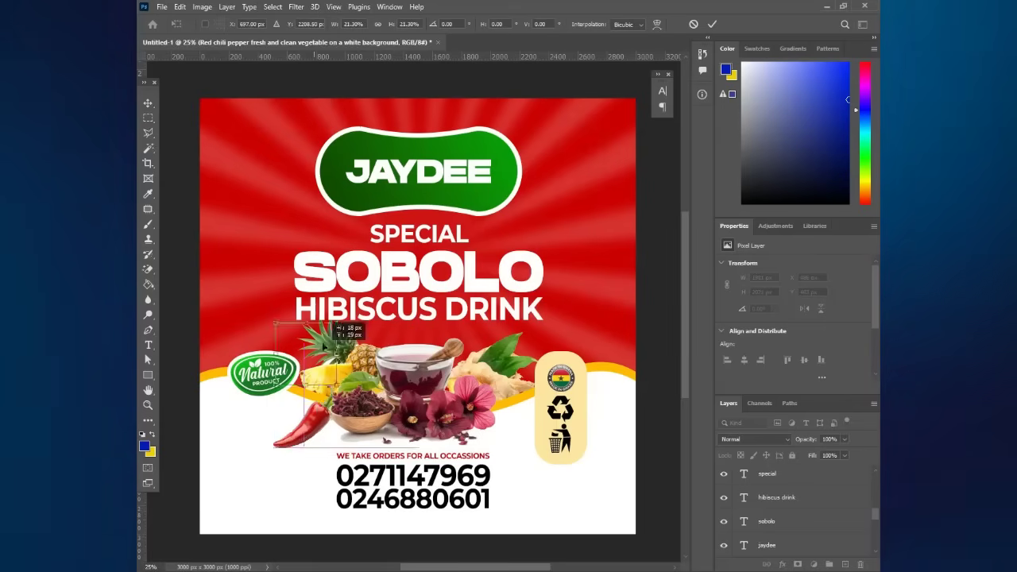
{"action": "left_click_drag", "start_coordinate": [284, 226], "coordinate": [266, 230]}
{"action": "key", "text": "Return"}
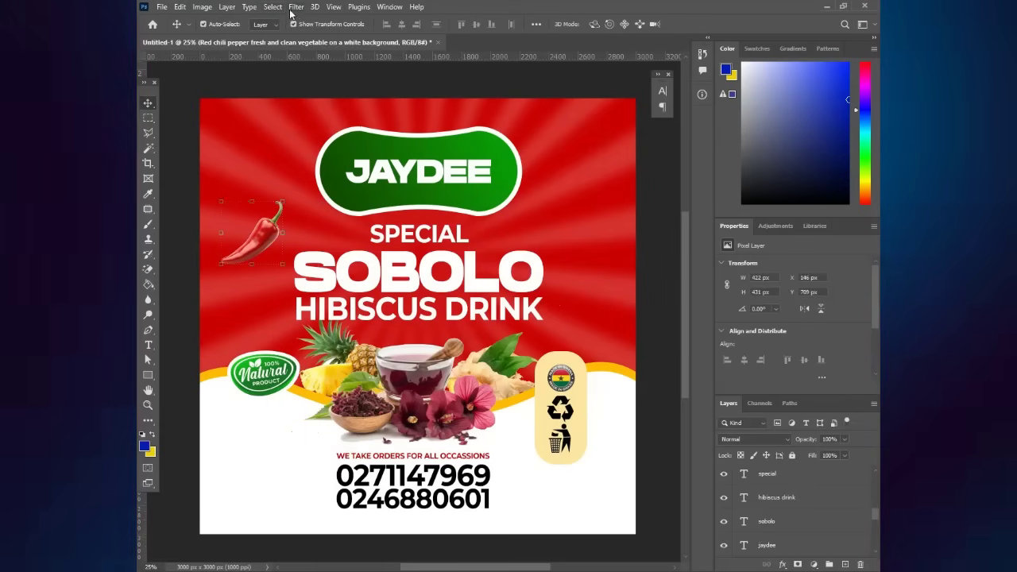
- Apply an 85 px Motion Blur to the chili, enlarge it slightly, and duplicate it toward SOBOLO
{"action": "left_click", "coordinate": [295, 7]}
{"action": "mouse_move", "coordinate": [318, 157]}
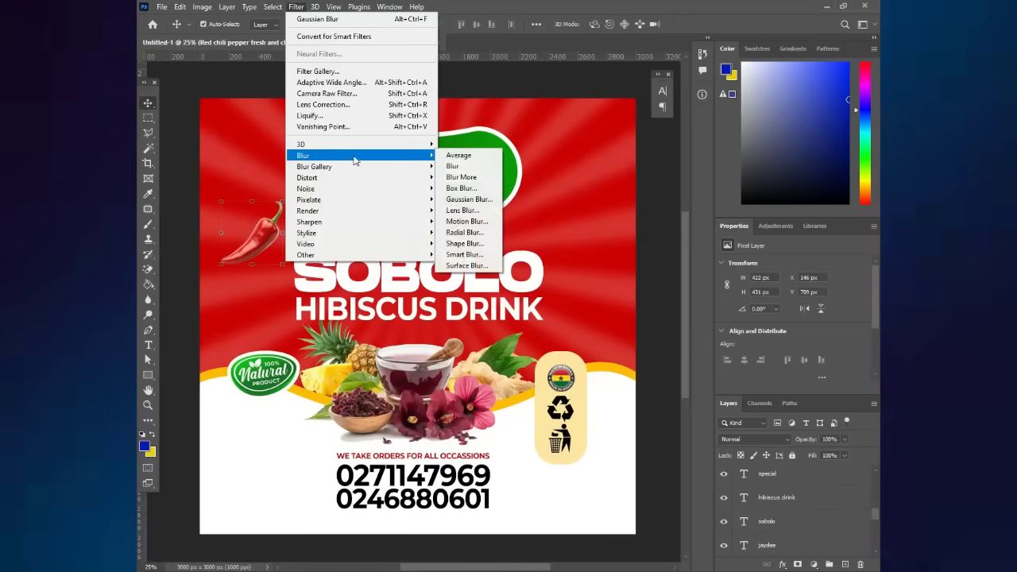
{"action": "left_click", "coordinate": [465, 221]}
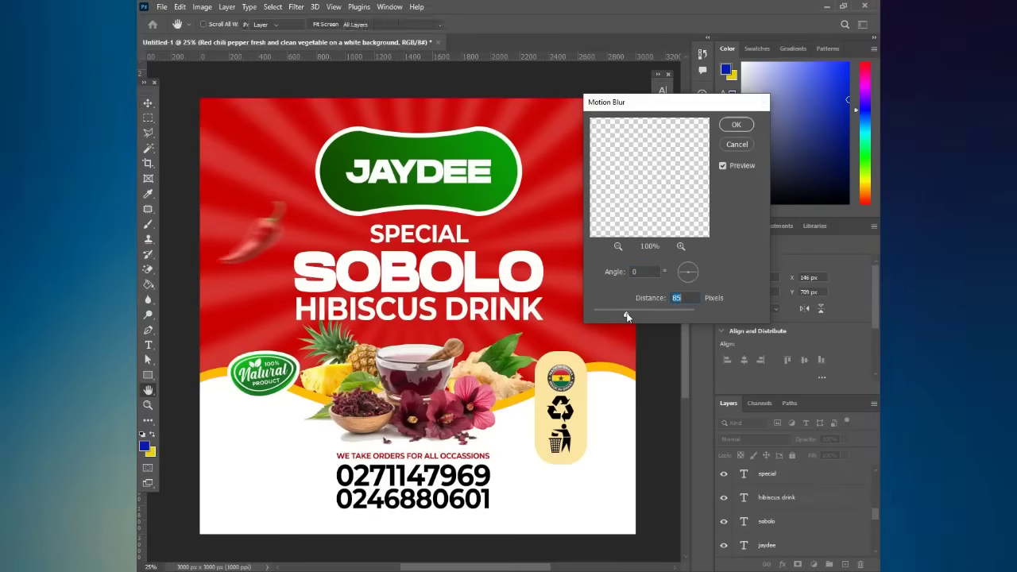
{"action": "key", "text": "Return"}
{"action": "key", "text": "v"}
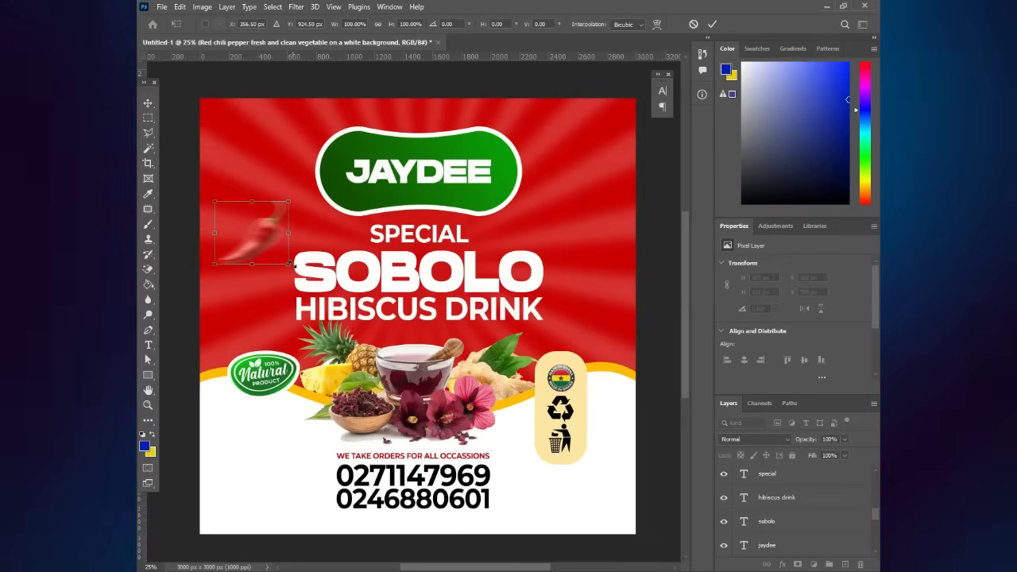
{"action": "left_click_drag", "start_coordinate": [297, 272], "coordinate": [301, 275]}
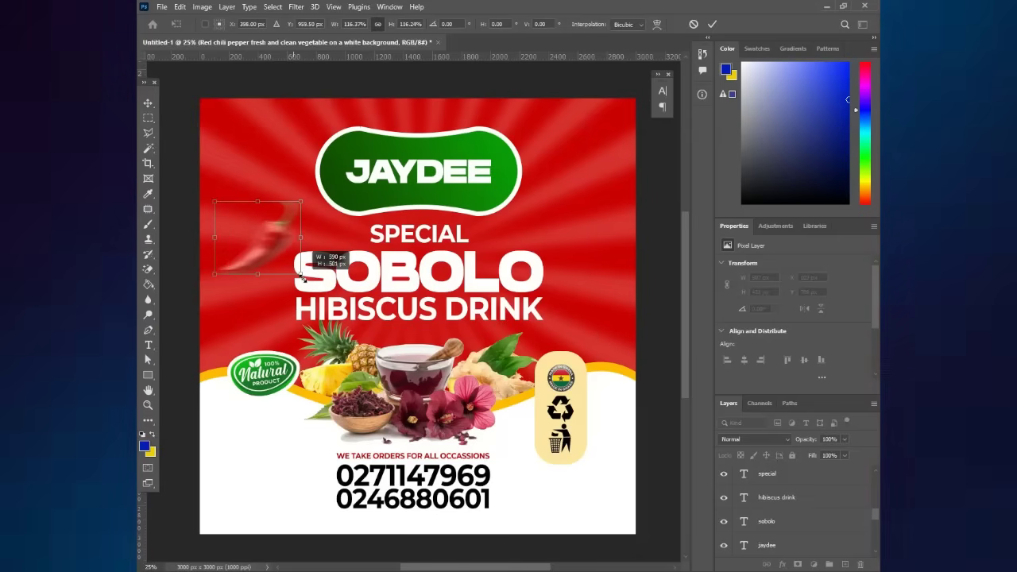
{"action": "key", "text": "Return"}
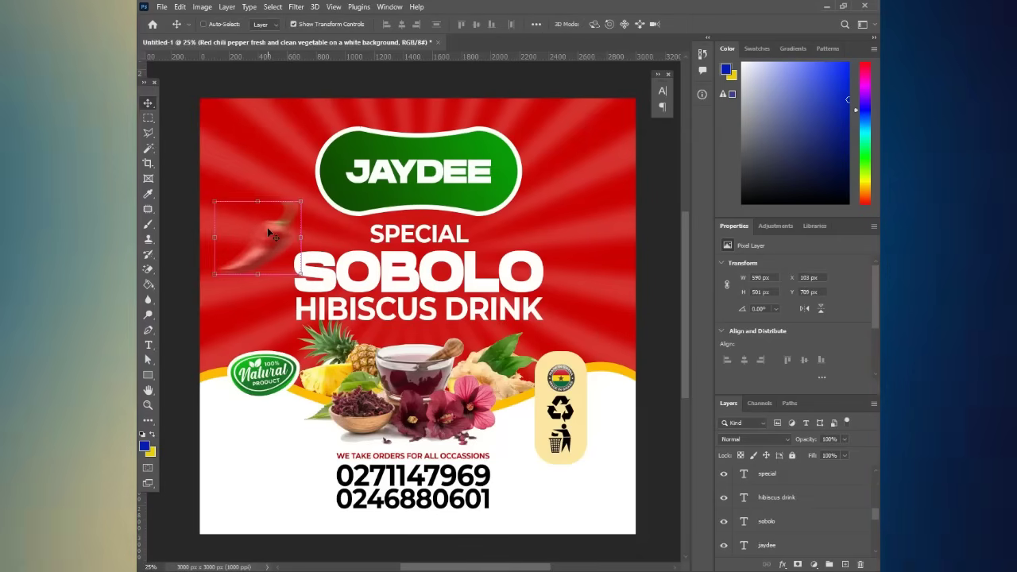
{"action": "key", "text": "ctrl+j"}
{"action": "left_click_drag", "start_coordinate": [267, 227], "coordinate": [636, 299]}
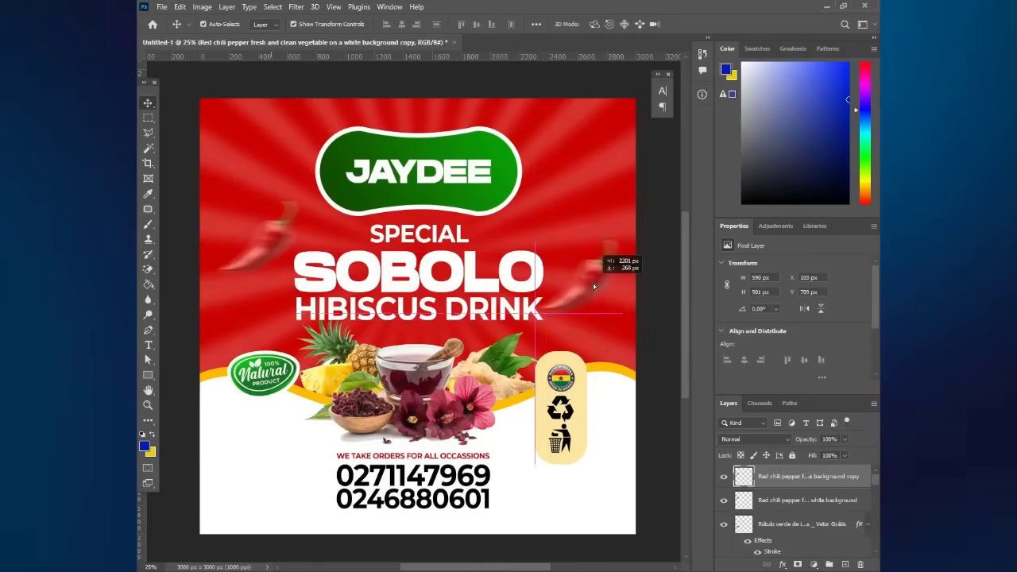
- Shrink the chili copy to about half size and set it right beside SOBOLO
{"action": "left_click_drag", "start_coordinate": [603, 224], "coordinate": [612, 273]}
{"action": "key", "text": "ctrl+t"}
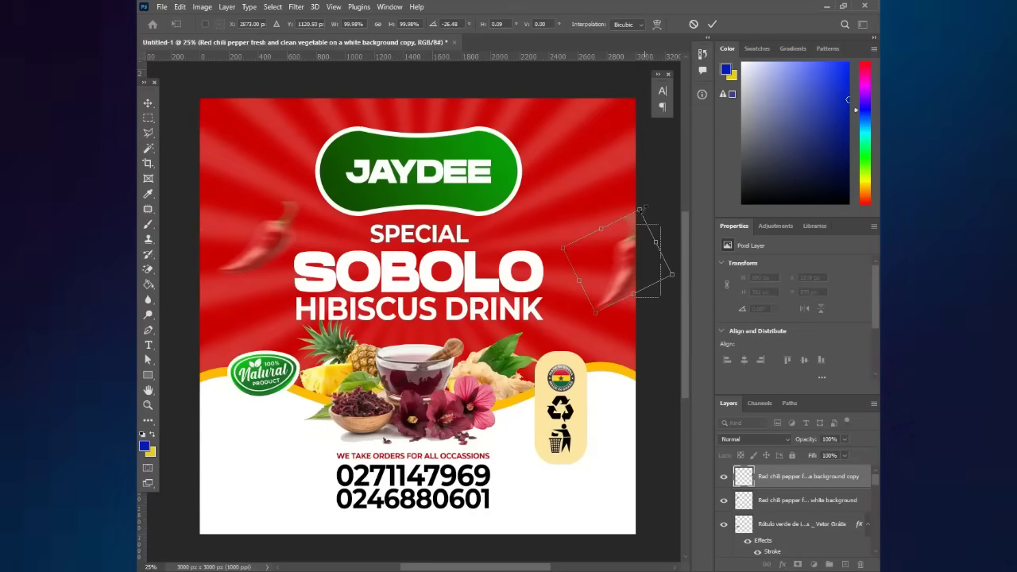
{"action": "left_click_drag", "start_coordinate": [645, 212], "coordinate": [614, 249]}
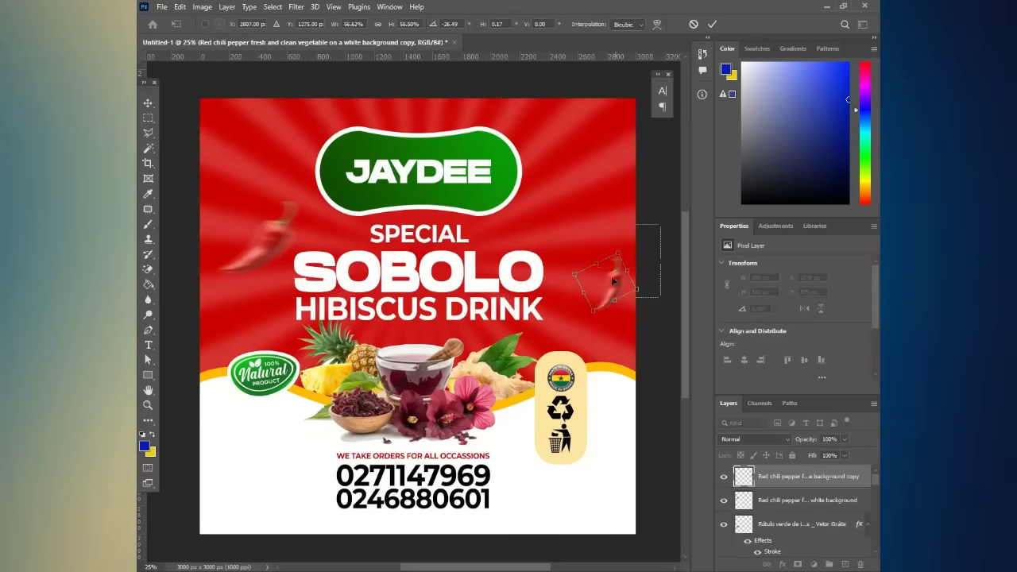
{"action": "left_click_drag", "start_coordinate": [617, 288], "coordinate": [585, 272]}
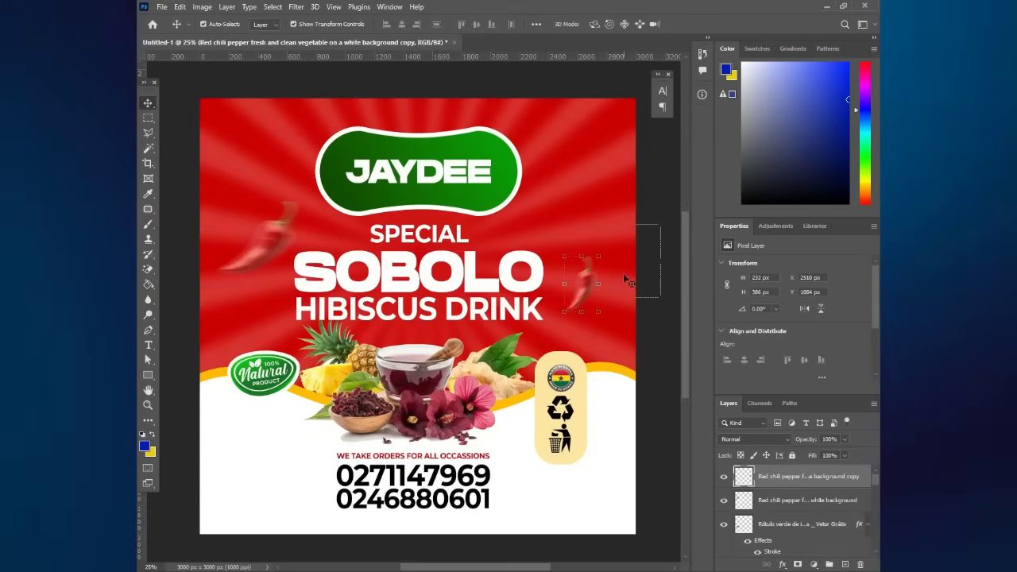
{"action": "left_click", "coordinate": [657, 261]}
{"action": "scroll", "coordinate": [657, 261], "scroll_direction": "down", "scroll_amount": 1}
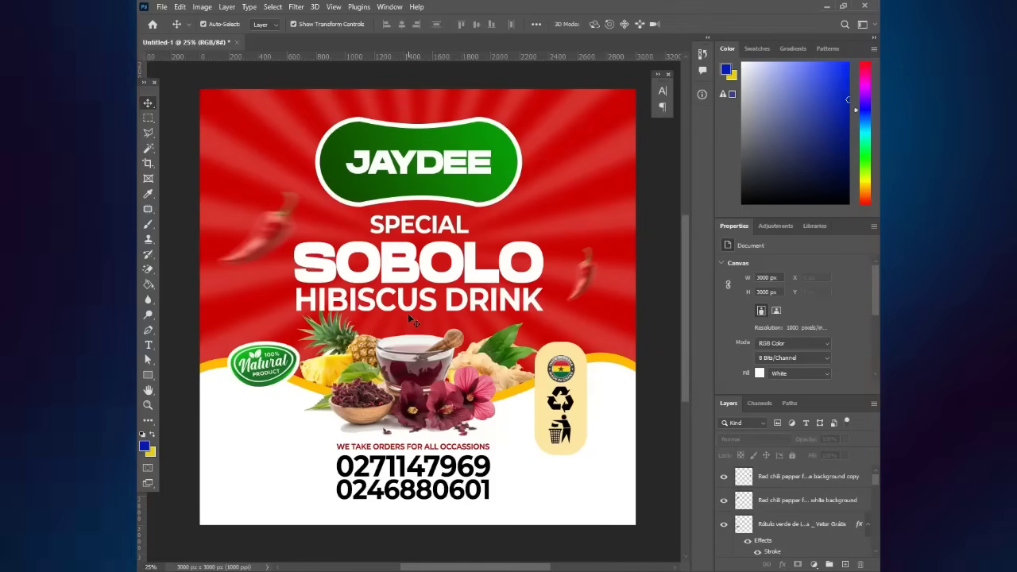
- Drag the blue phone icon 'images (4)' from Downloads onto the label
{"action": "key", "text": "alt+Tab"}
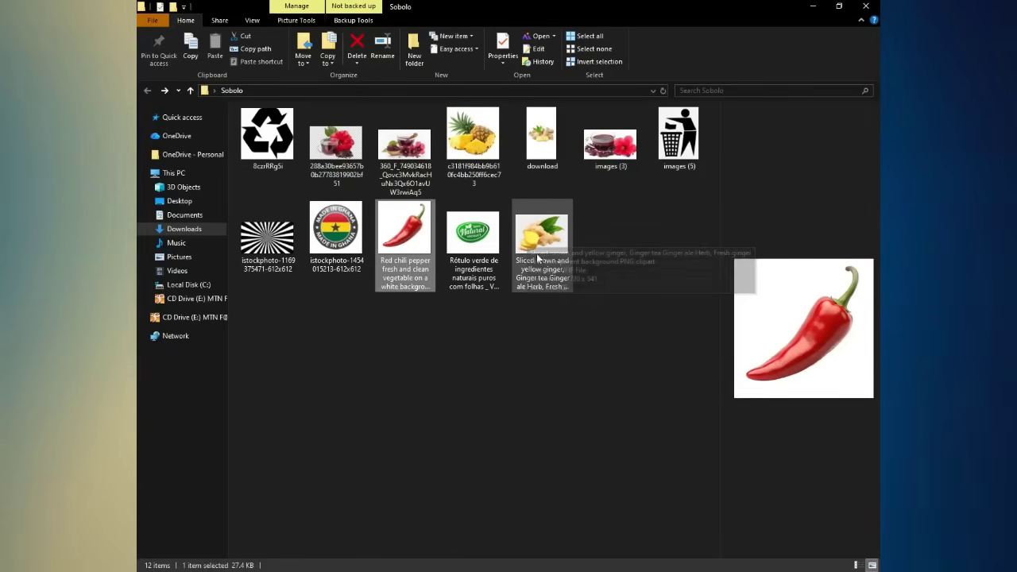
{"action": "left_click", "coordinate": [194, 229]}
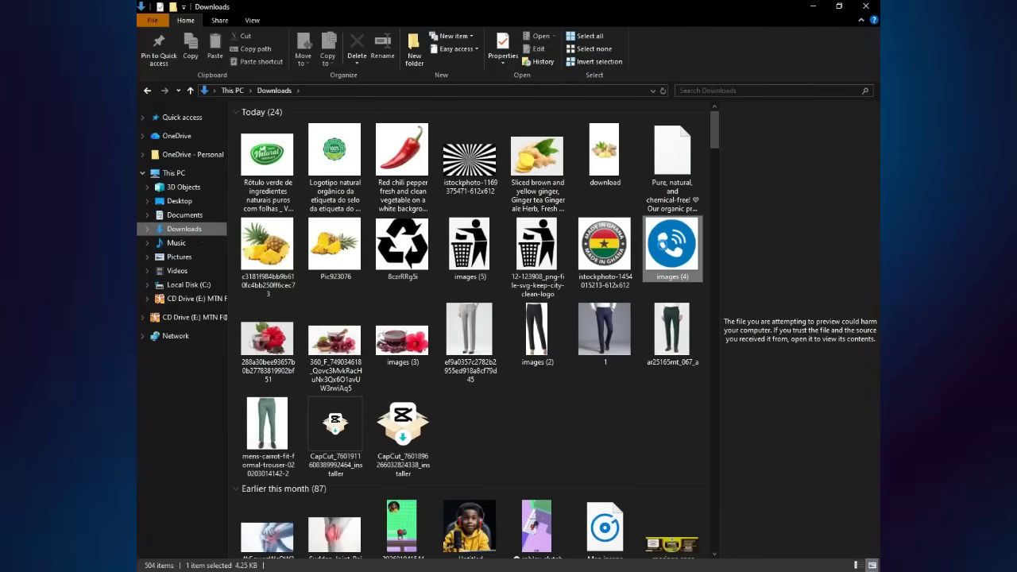
{"action": "left_click_drag", "start_coordinate": [545, 455], "coordinate": [469, 359]}
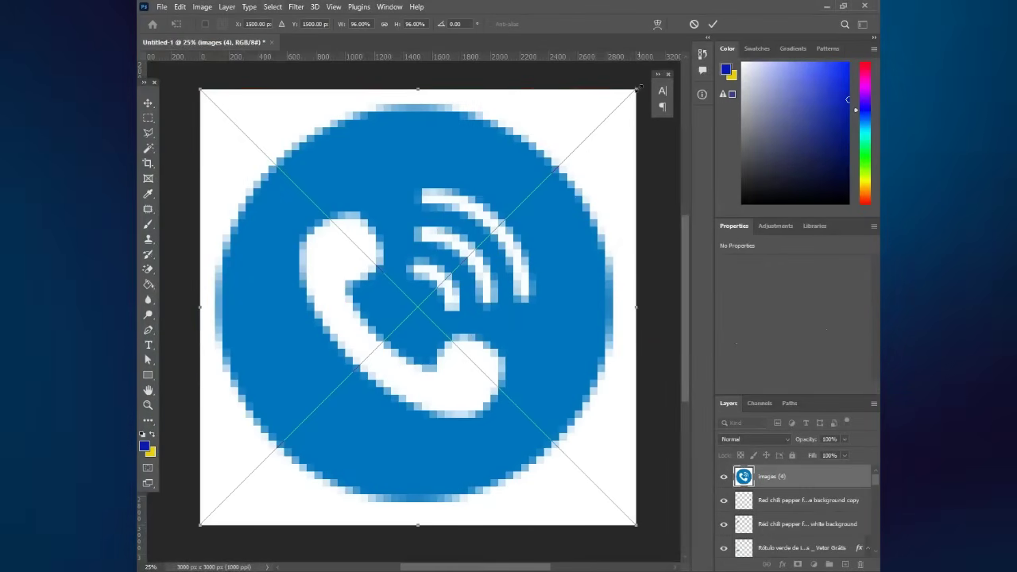
- Scale down the placed phone icon and commit it near the label centre
{"action": "left_click_drag", "start_coordinate": [636, 89], "coordinate": [421, 304]}
{"action": "left_click_drag", "start_coordinate": [375, 364], "coordinate": [485, 305]}
{"action": "key", "text": "Return"}
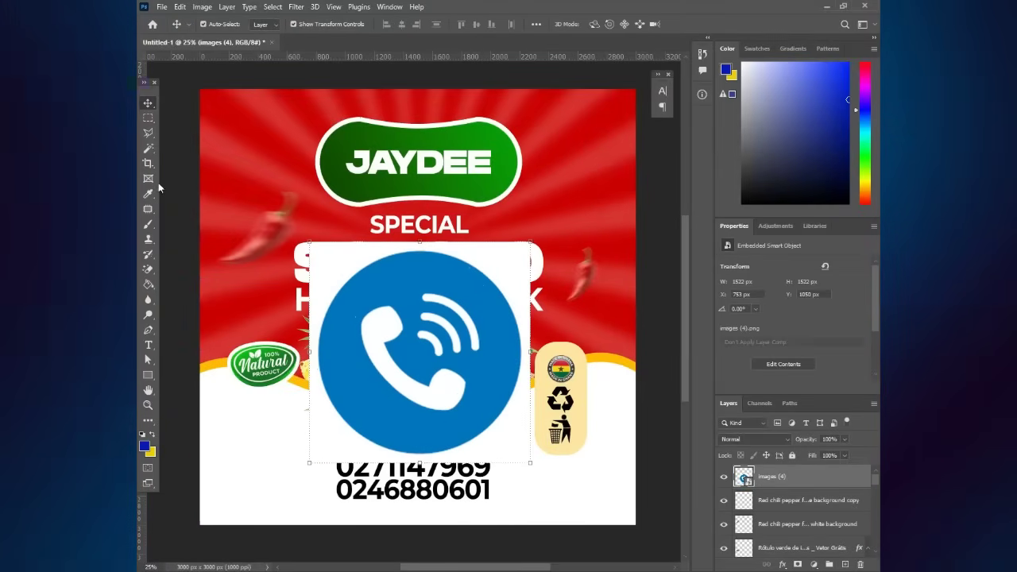
- Rasterize the phone icon and erase its white background and white areas with the Magic Eraser
{"action": "left_click", "coordinate": [329, 267]}
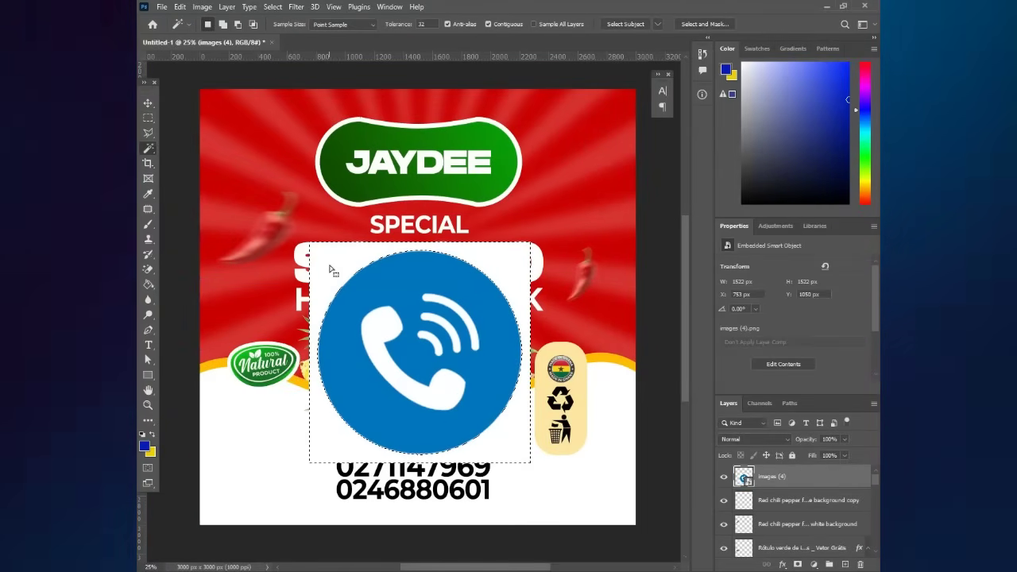
{"action": "left_click", "coordinate": [427, 299], "text": "shift"}
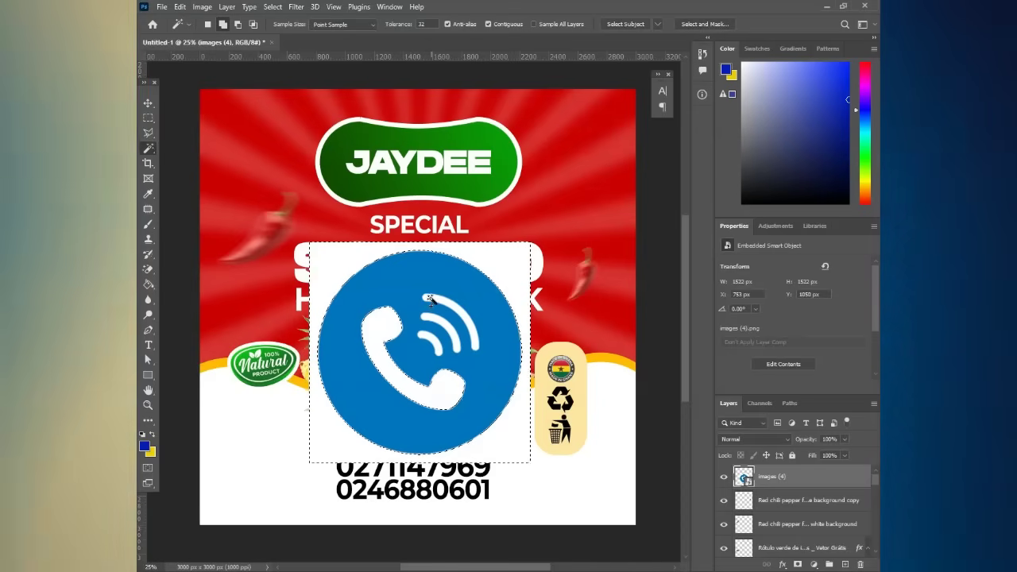
{"action": "right_click", "coordinate": [431, 302]}
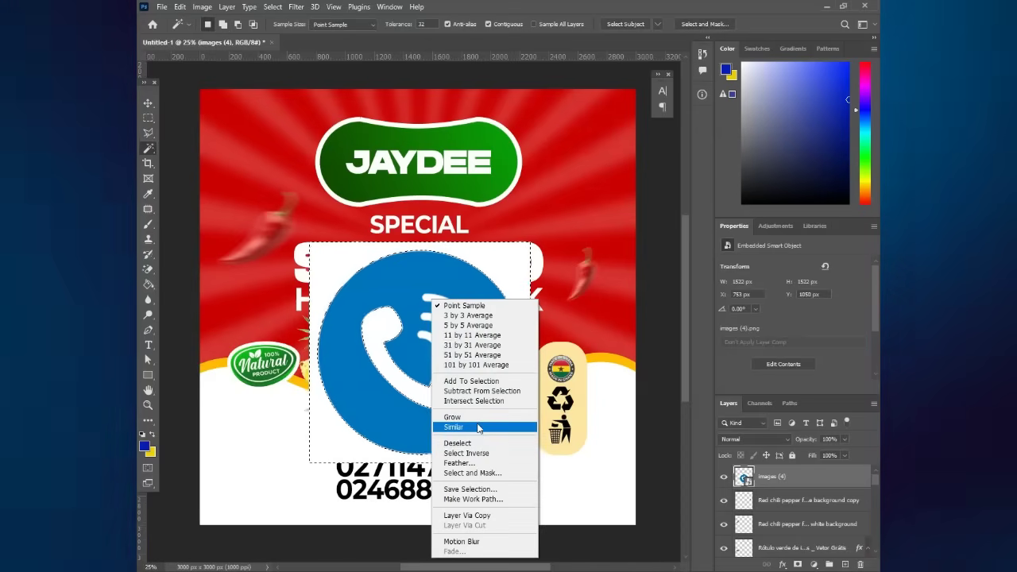
{"action": "left_click", "coordinate": [478, 428]}
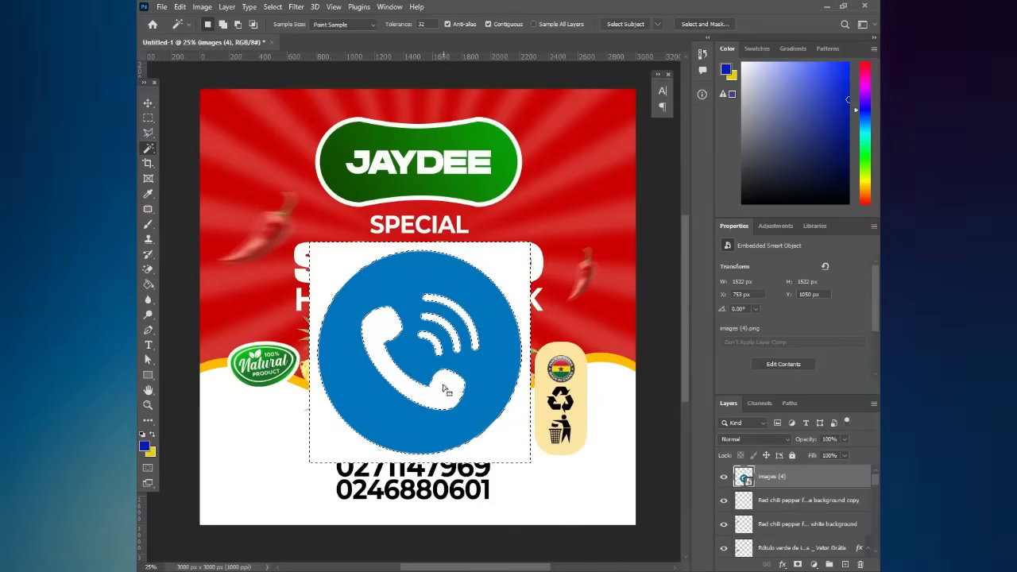
{"action": "left_click", "coordinate": [150, 271]}
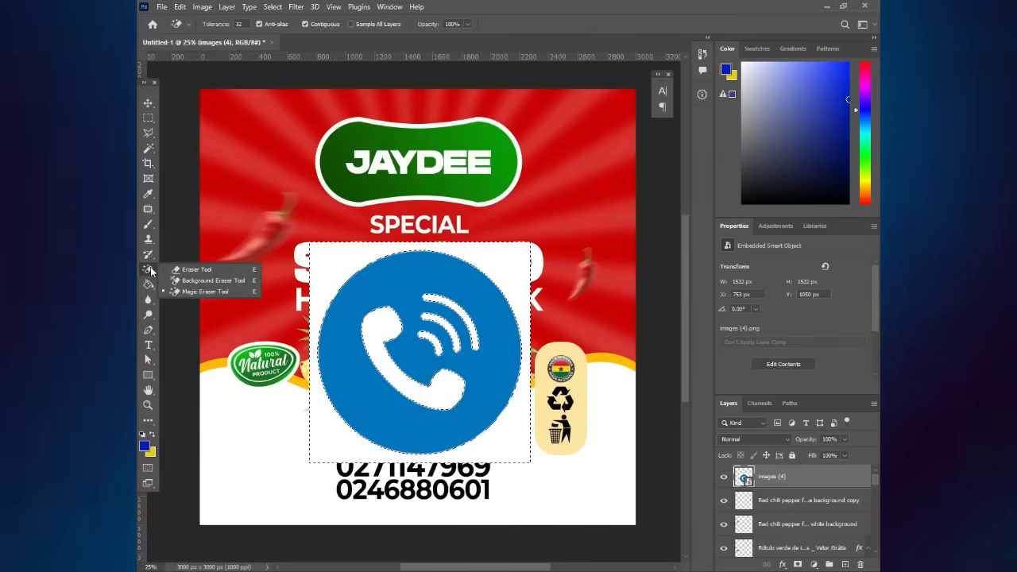
{"action": "left_click", "coordinate": [407, 344]}
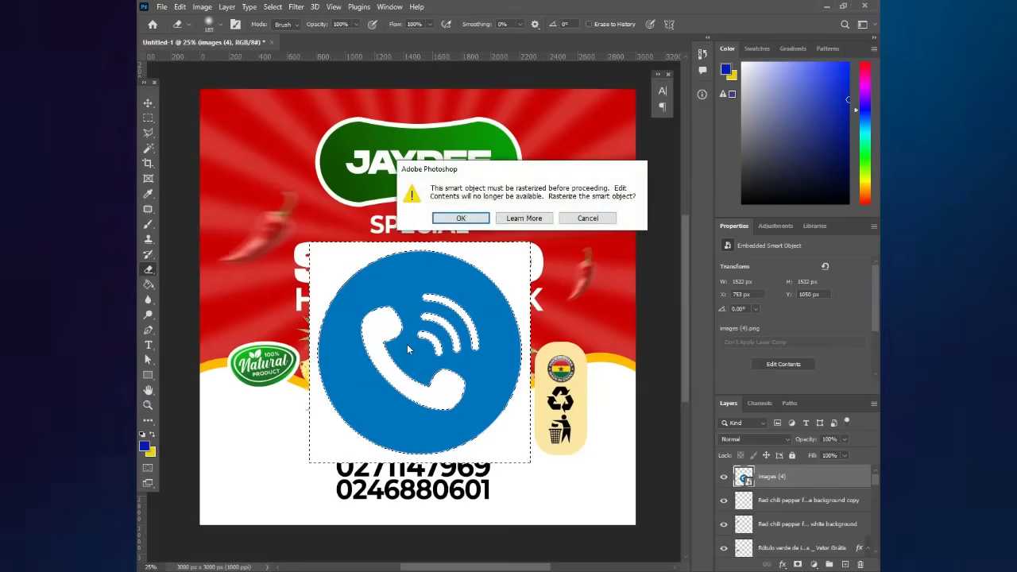
{"action": "key", "text": "Return"}
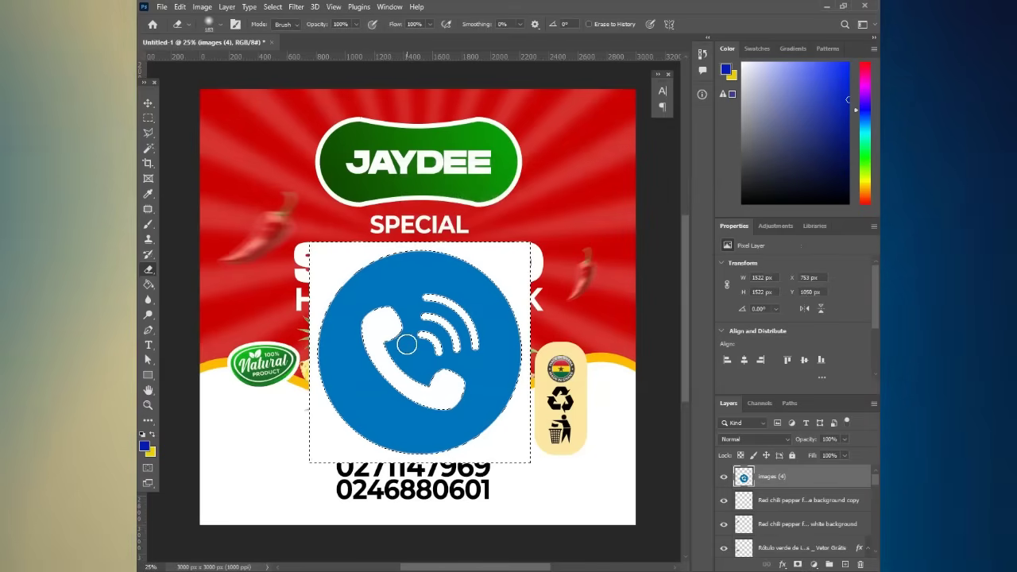
{"action": "left_click", "coordinate": [407, 345]}
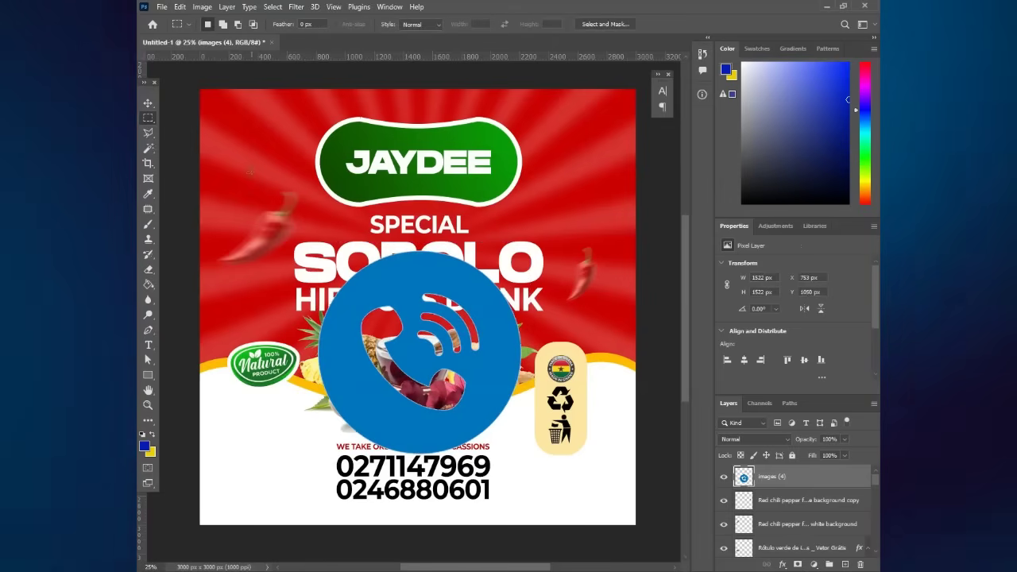
- Shrink the phone icon to 180 px and position it beside the first phone number
{"action": "key", "text": "ctrl+t"}
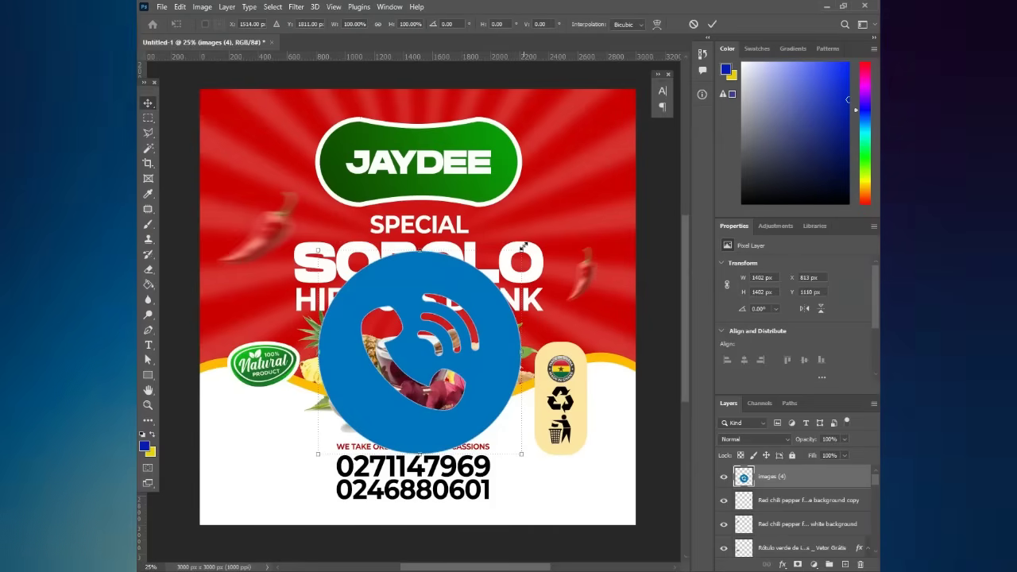
{"action": "left_click_drag", "start_coordinate": [518, 256], "coordinate": [328, 405]}
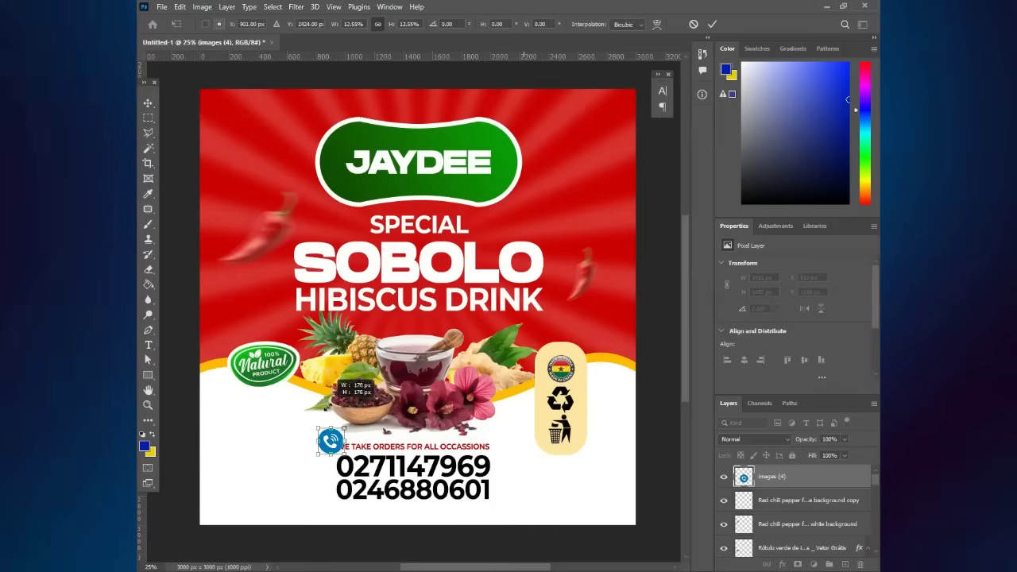
{"action": "key", "text": "Return"}
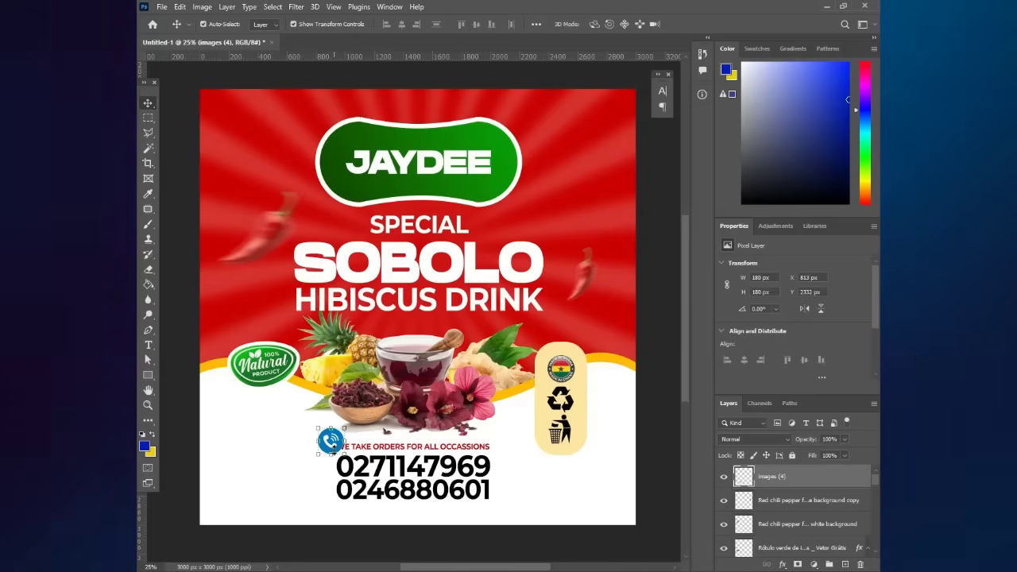
{"action": "left_click_drag", "start_coordinate": [330, 440], "coordinate": [322, 459]}
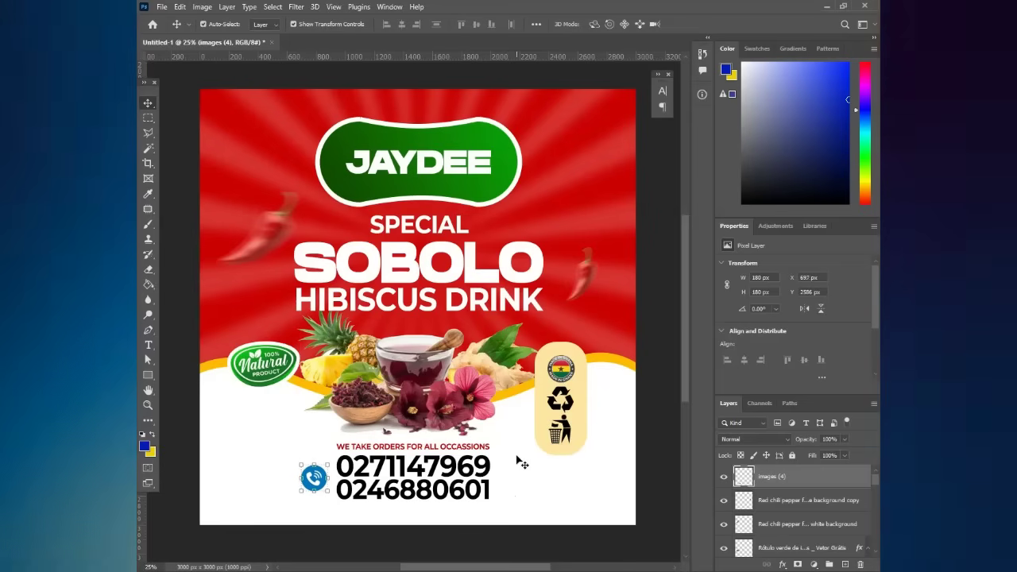
{"action": "key", "text": "Right"}
{"action": "key", "text": "Right"}
{"action": "key", "text": "Down"}
{"action": "key", "text": "Up"}
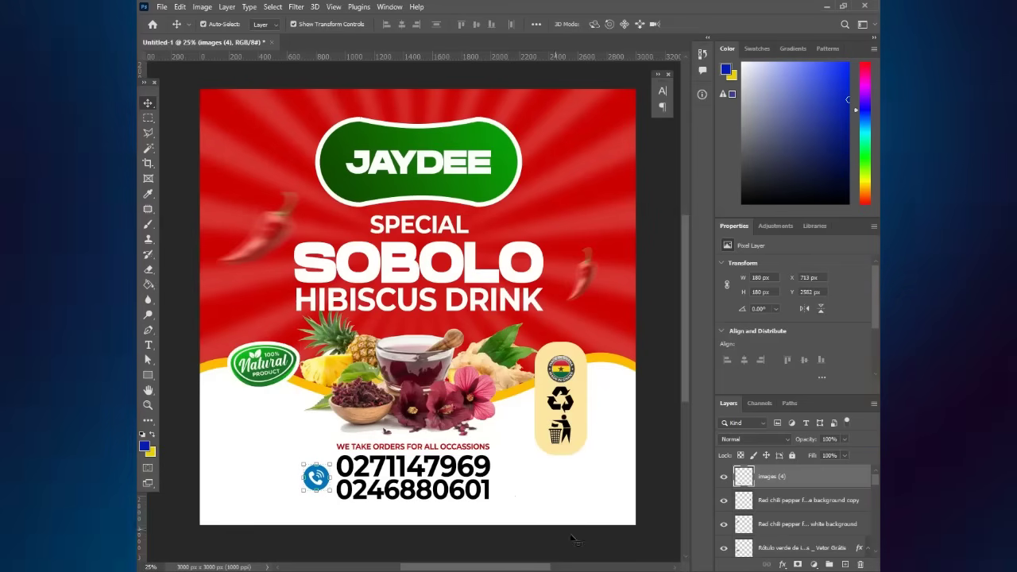
- Add a red Color Overlay effect to the phone icon layer
{"action": "left_click", "coordinate": [783, 564]}
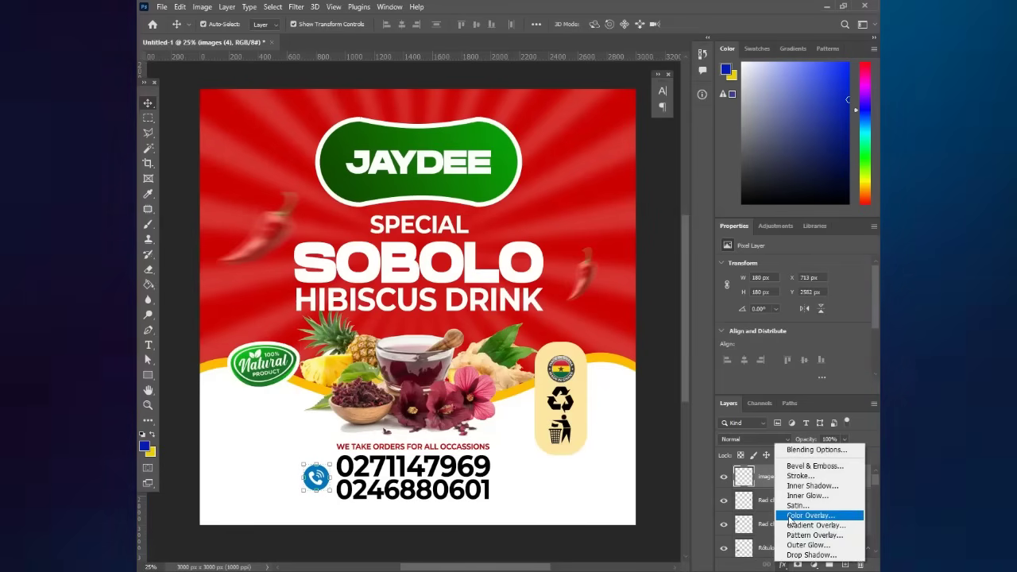
{"action": "left_click", "coordinate": [803, 516]}
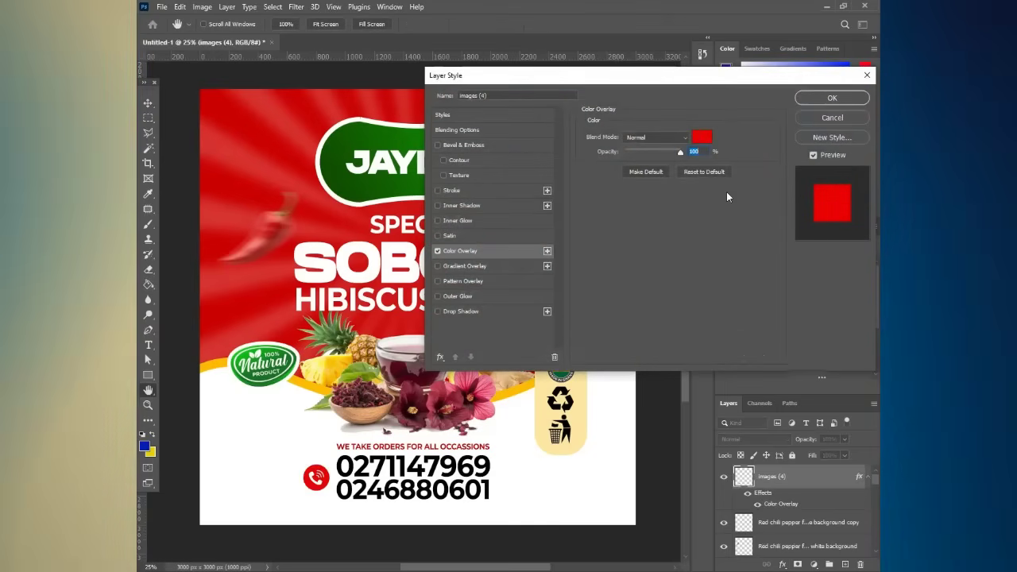
{"action": "key", "text": "Return"}
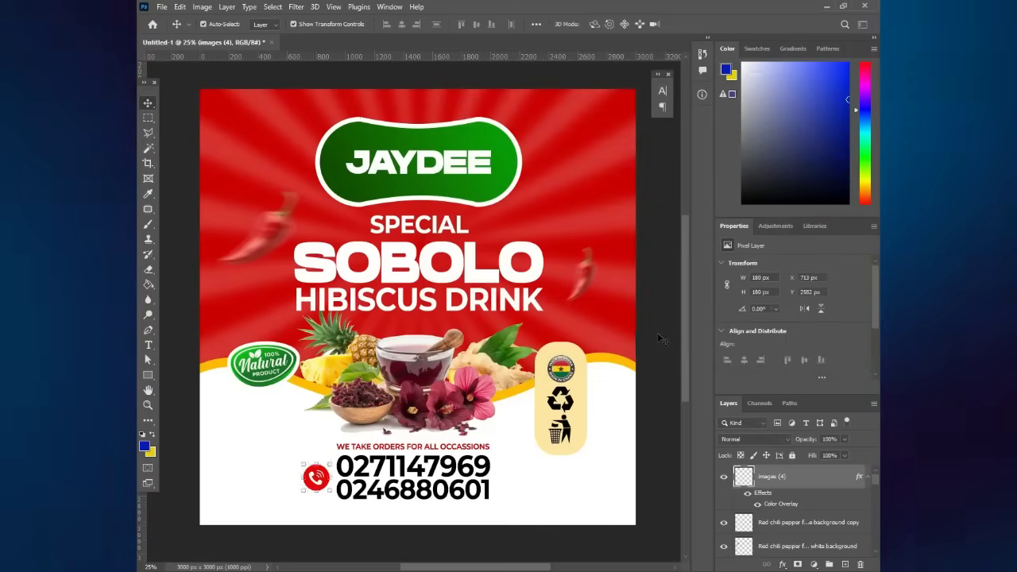
{"action": "left_click", "coordinate": [664, 340]}
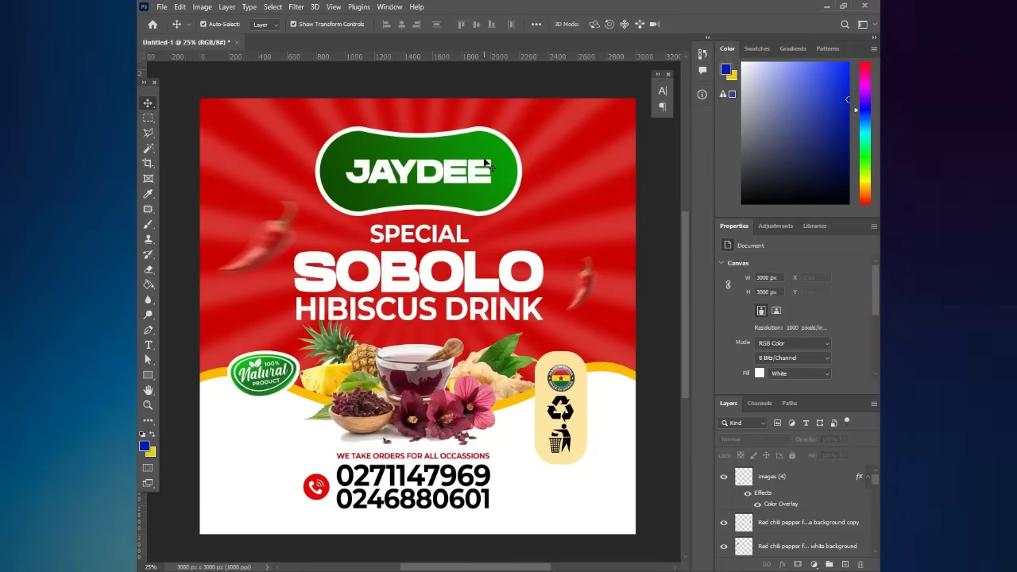
- Draw a white circle over the JAYDEE badge's right end and nudge it slightly left
{"action": "left_click", "coordinate": [419, 169]}
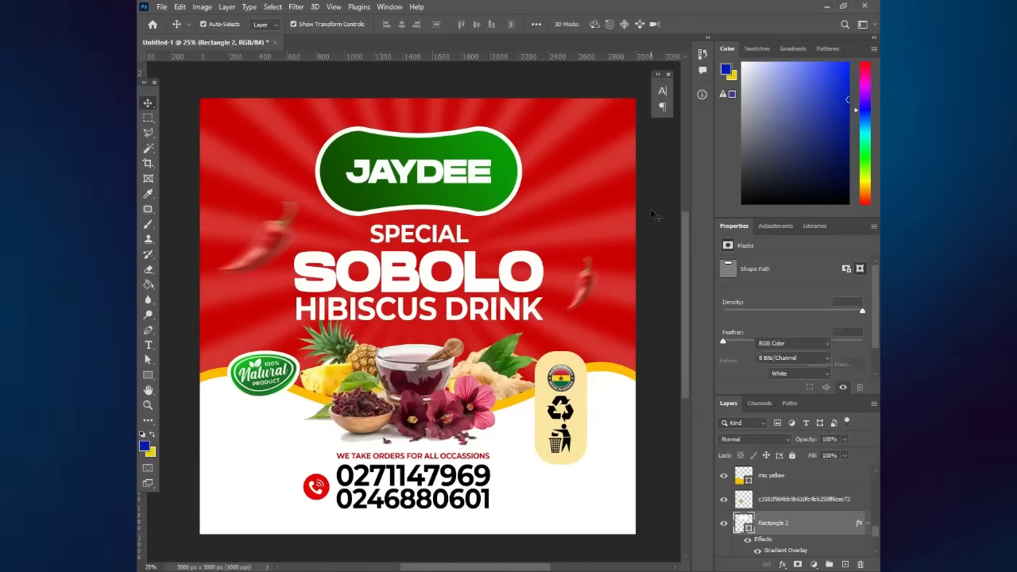
{"action": "left_click", "coordinate": [148, 375]}
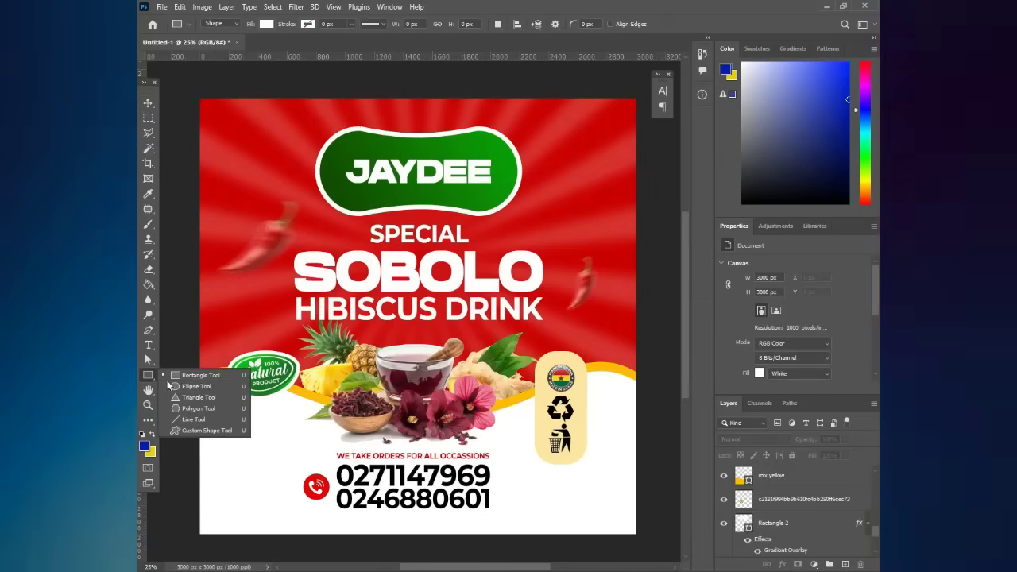
{"action": "left_click", "coordinate": [199, 375]}
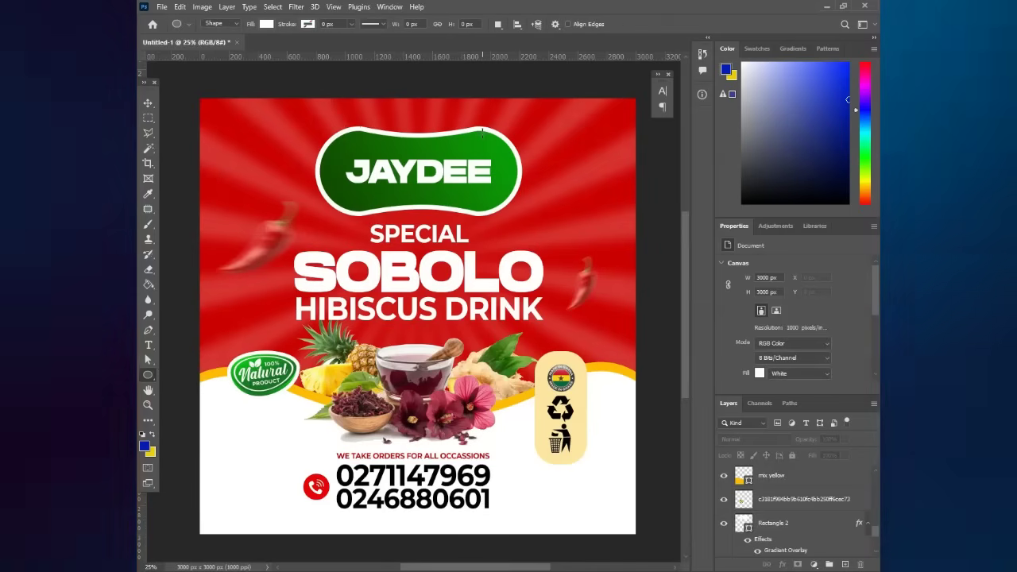
{"action": "left_click_drag", "start_coordinate": [485, 123], "coordinate": [578, 215]}
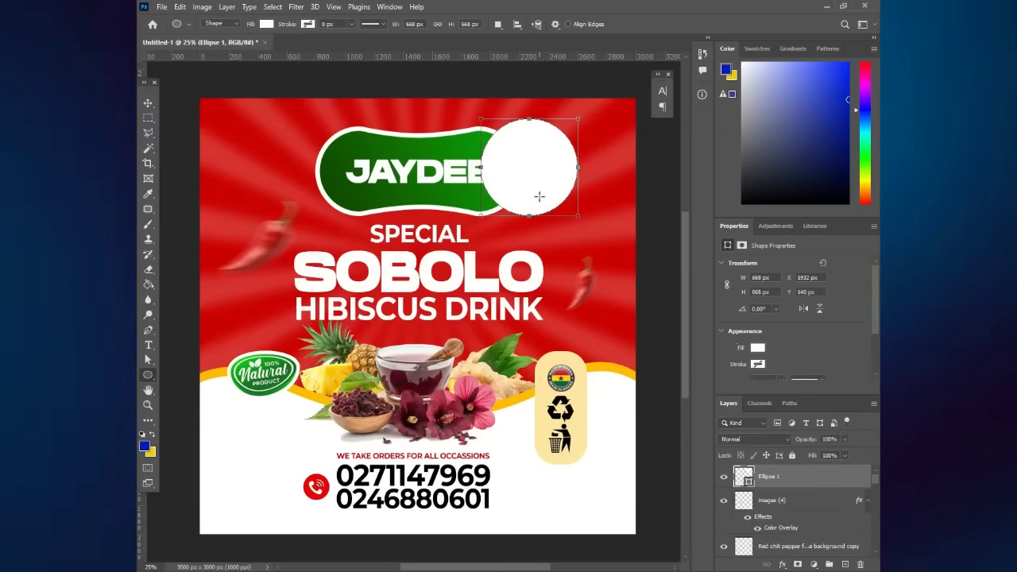
{"action": "left_click", "coordinate": [148, 103]}
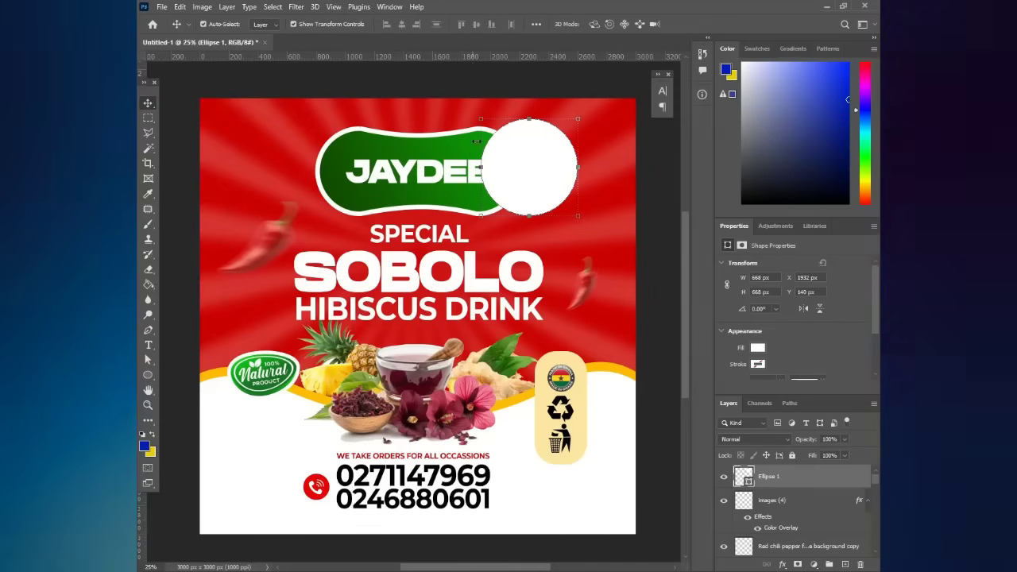
{"action": "left_click_drag", "start_coordinate": [523, 158], "coordinate": [516, 160]}
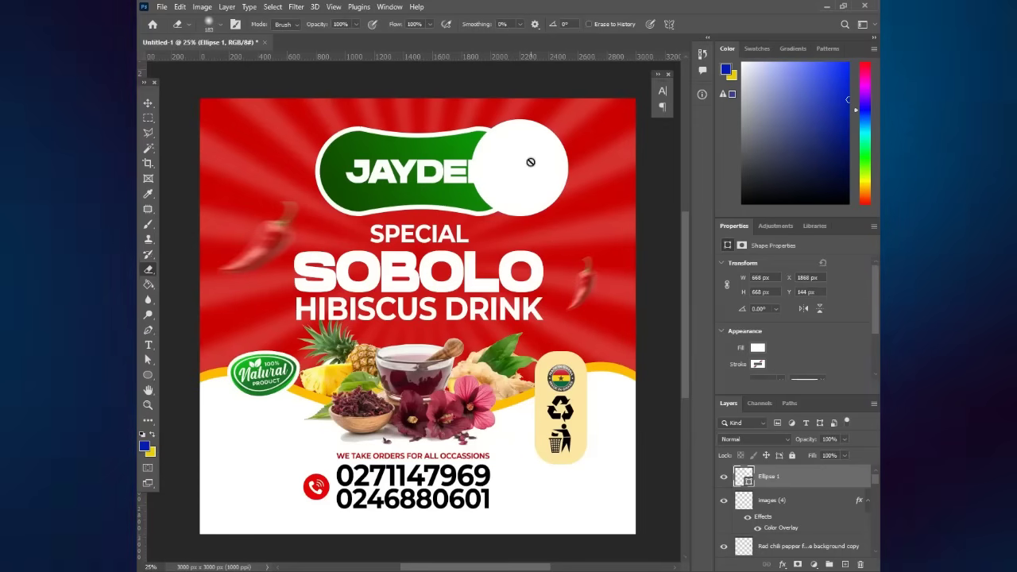
- Rasterize the circle and soft-erase it into a crescent with a 511 px Eraser
{"action": "left_click", "coordinate": [531, 162]}
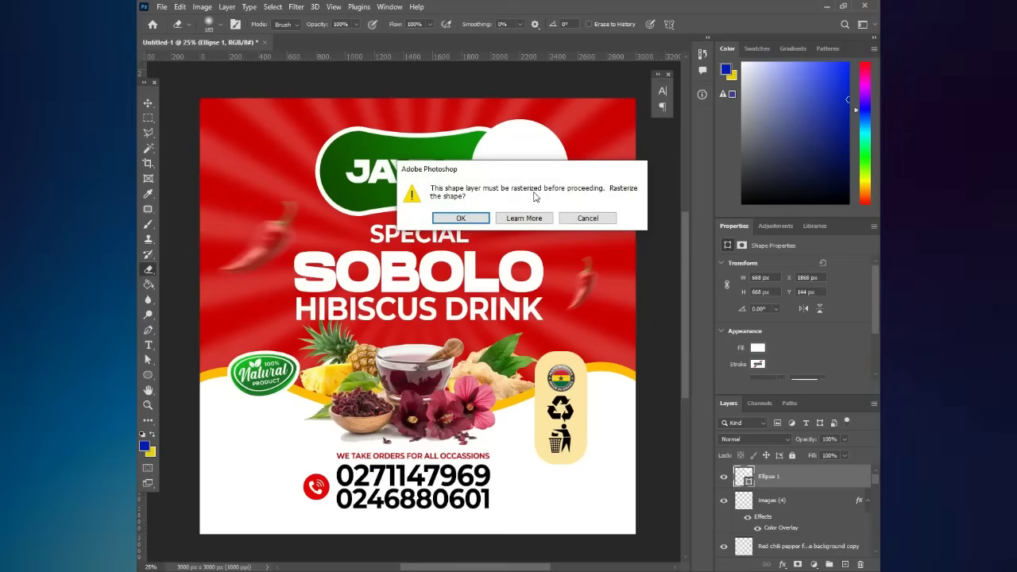
{"action": "key", "text": "Escape"}
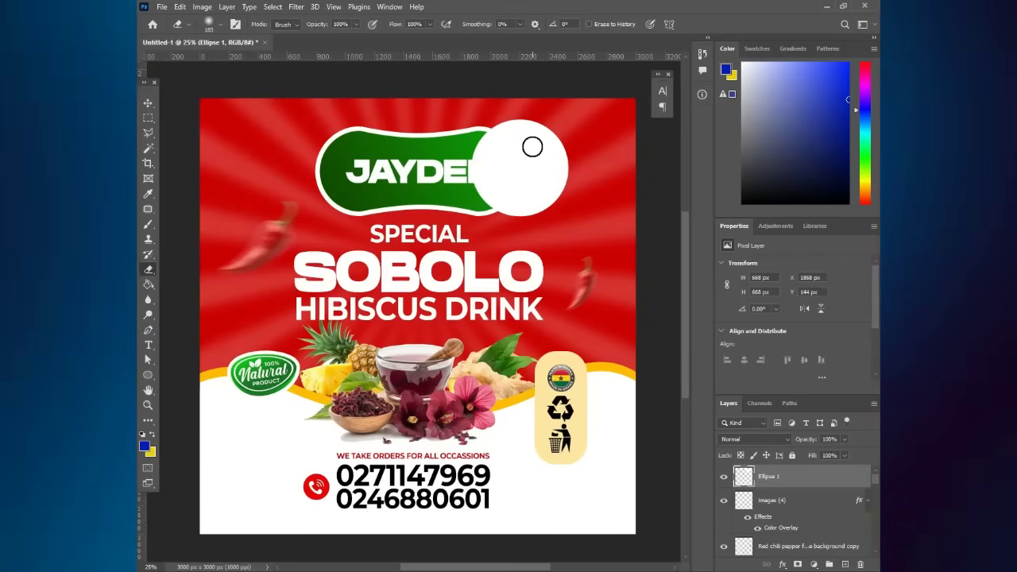
{"action": "right_click", "coordinate": [531, 152]}
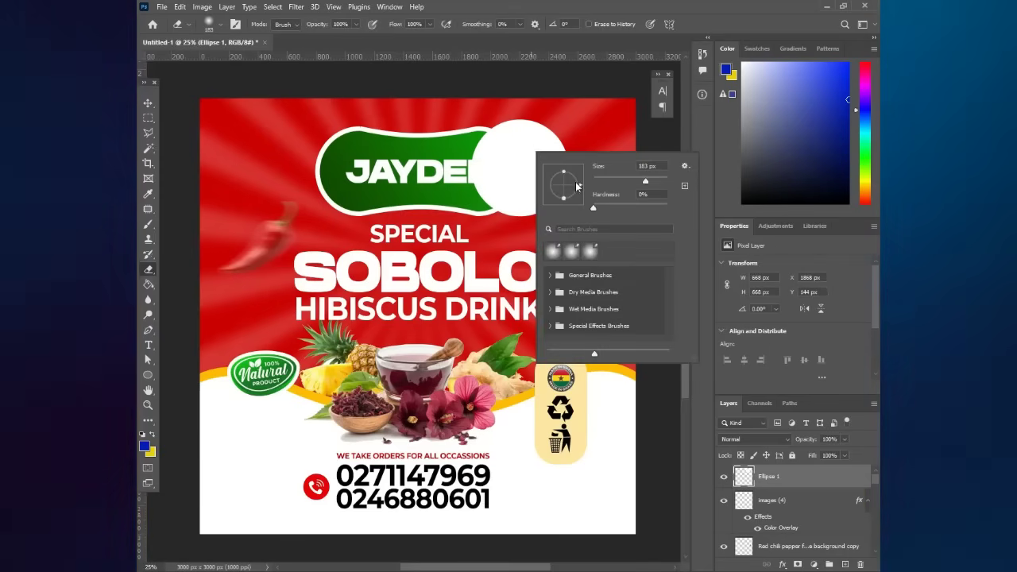
{"action": "left_click_drag", "start_coordinate": [645, 181], "coordinate": [660, 182]}
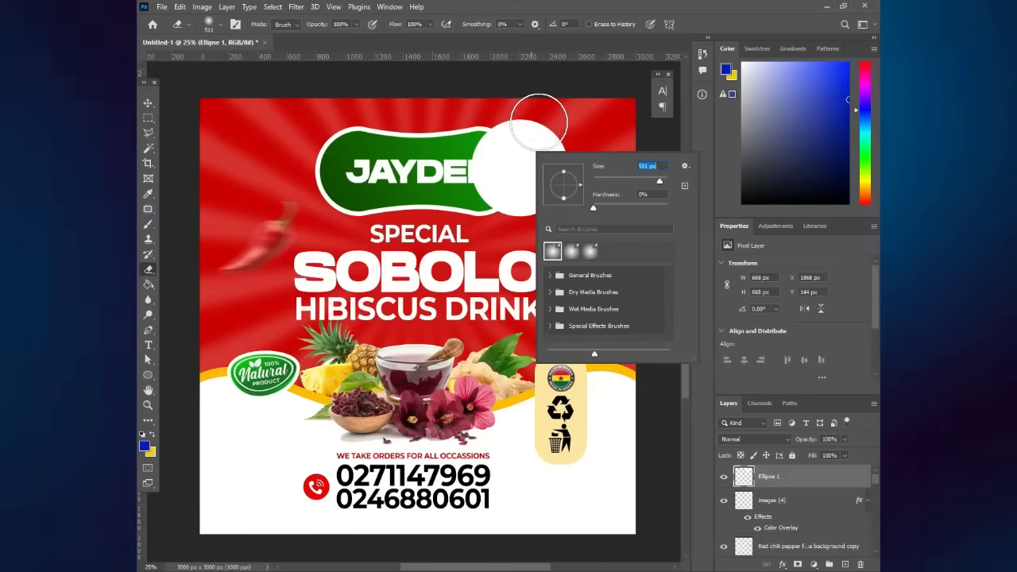
{"action": "mouse_move", "coordinate": [534, 124]}
{"action": "left_mouse_down"}
{"action": "mouse_move", "coordinate": [558, 157]}
{"action": "mouse_move", "coordinate": [558, 216]}
{"action": "mouse_move", "coordinate": [548, 162]}
{"action": "mouse_move", "coordinate": [526, 140]}
{"action": "mouse_move", "coordinate": [517, 164]}
{"action": "mouse_move", "coordinate": [543, 191]}
{"action": "mouse_move", "coordinate": [557, 182]}
{"action": "mouse_move", "coordinate": [546, 204]}
{"action": "left_mouse_up"}
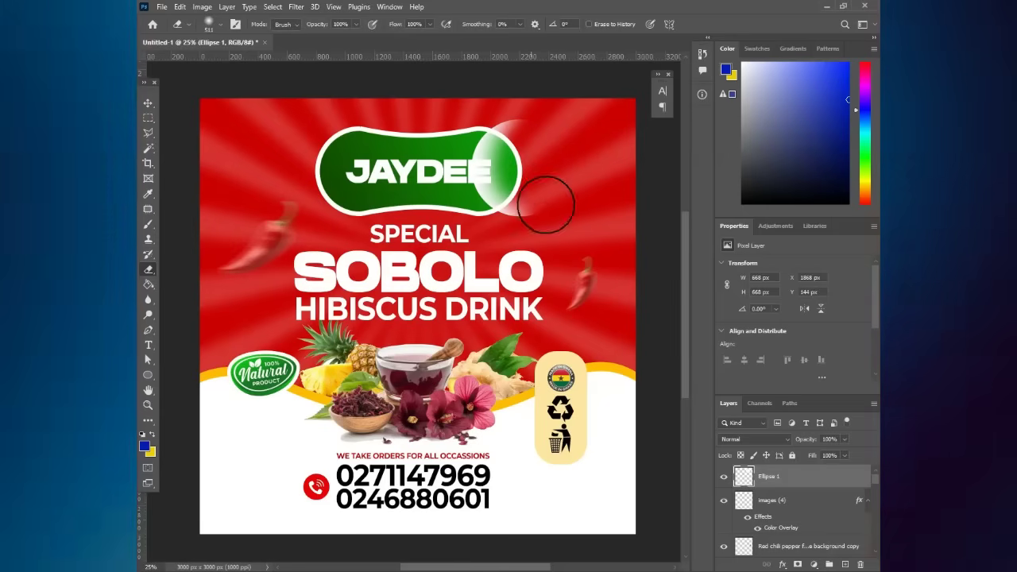
- Lower the crescent's opacity to 81% and position it over the badge's right end
{"action": "left_click", "coordinate": [148, 103]}
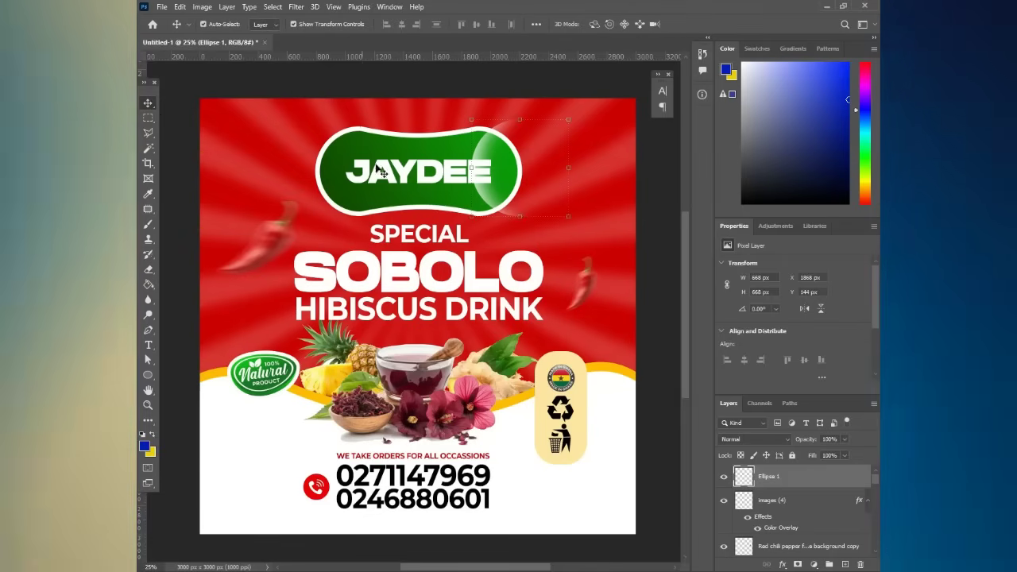
{"action": "left_click_drag", "start_coordinate": [486, 147], "coordinate": [495, 155]}
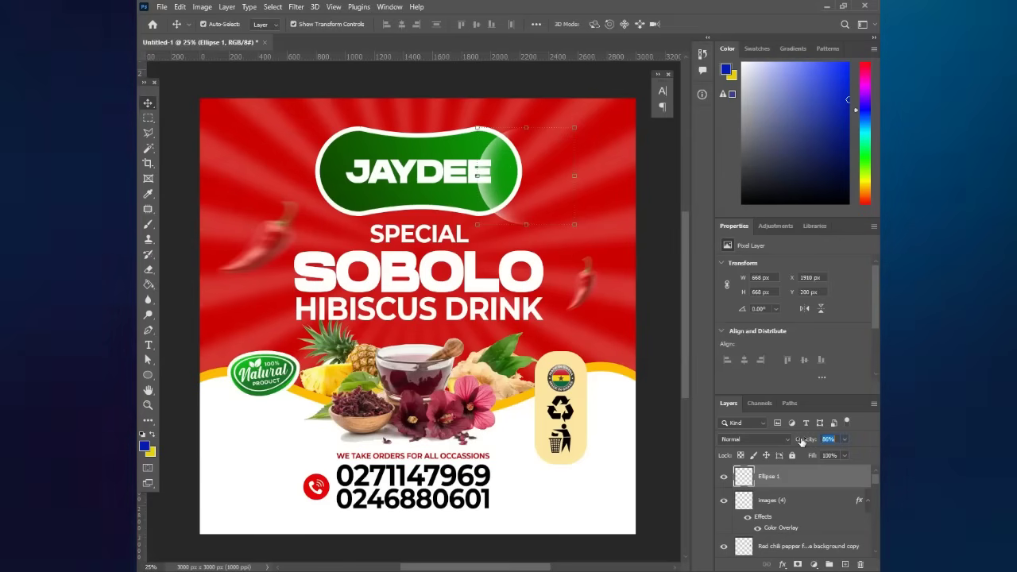
{"action": "left_click_drag", "start_coordinate": [801, 442], "coordinate": [799, 440]}
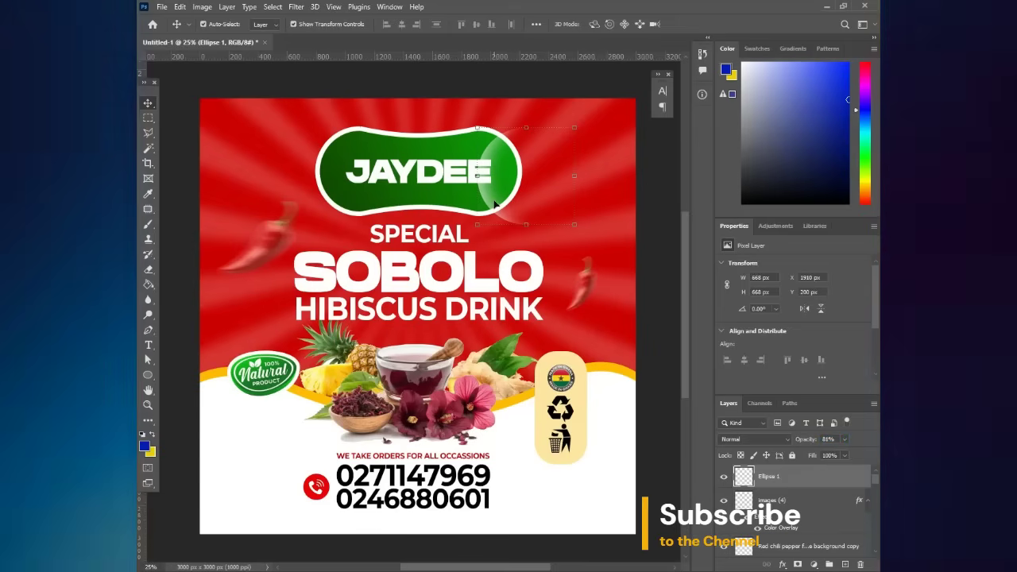
{"action": "left_click_drag", "start_coordinate": [495, 205], "coordinate": [586, 235]}
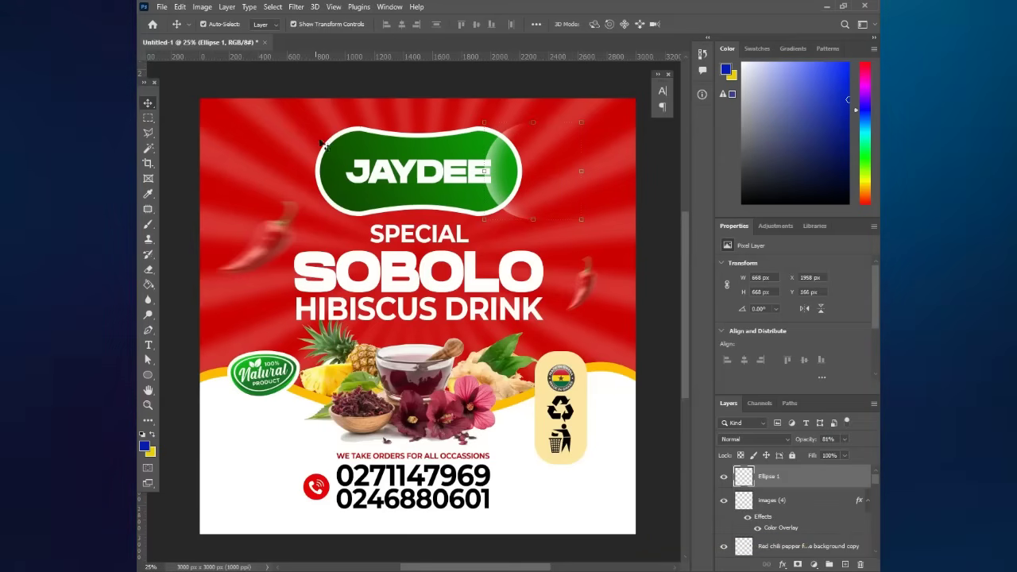
{"action": "left_click", "coordinate": [366, 140]}
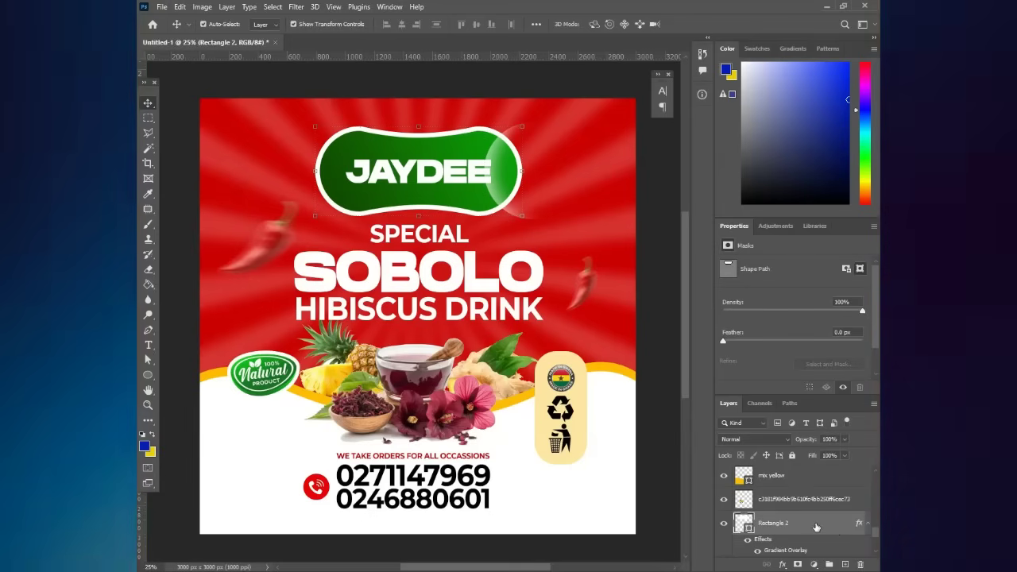
- Convert the green JAYDEE badge layer into a smart object
{"action": "right_click", "coordinate": [818, 527]}
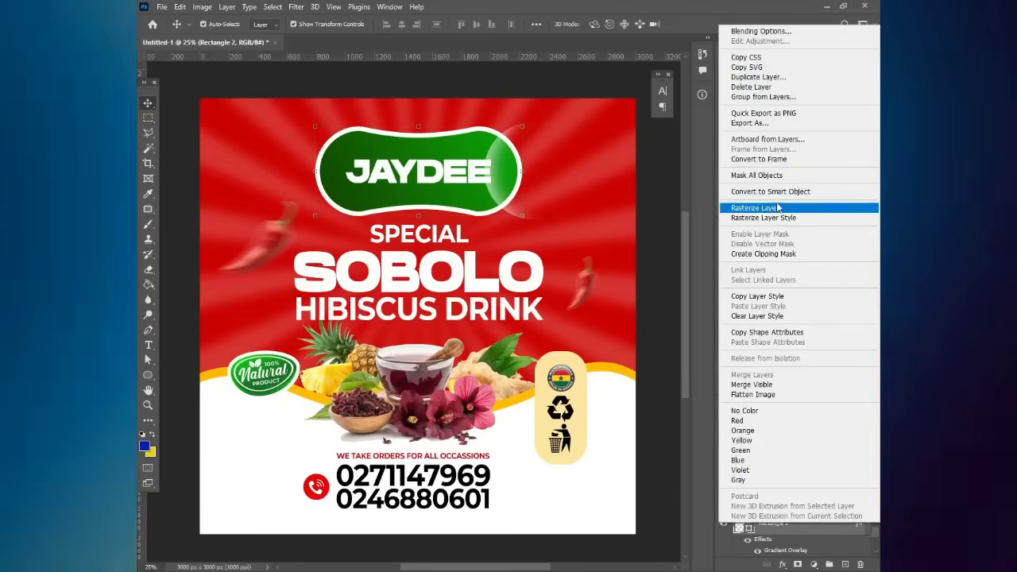
{"action": "left_click", "coordinate": [783, 193]}
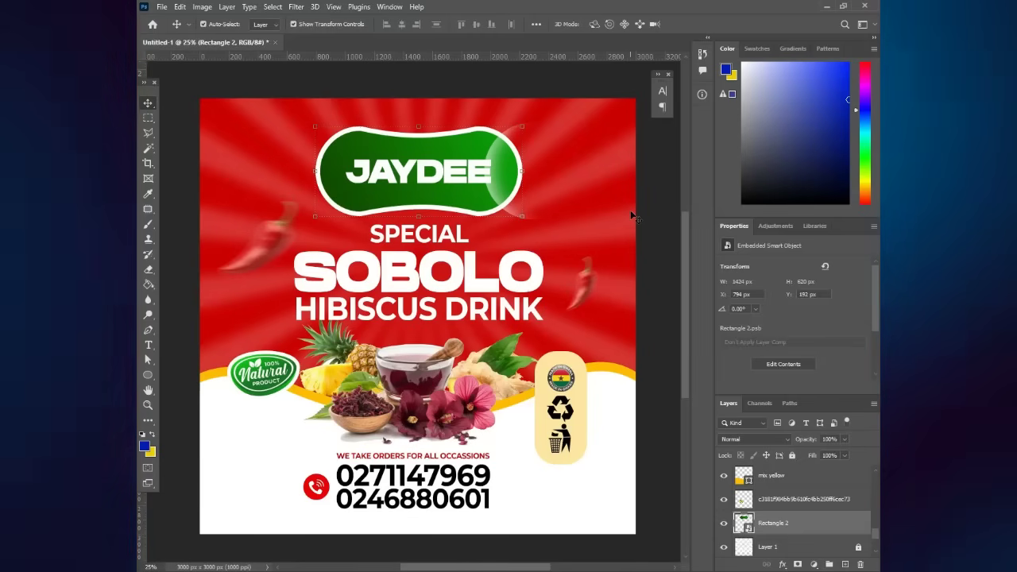
{"action": "left_click", "coordinate": [658, 195]}
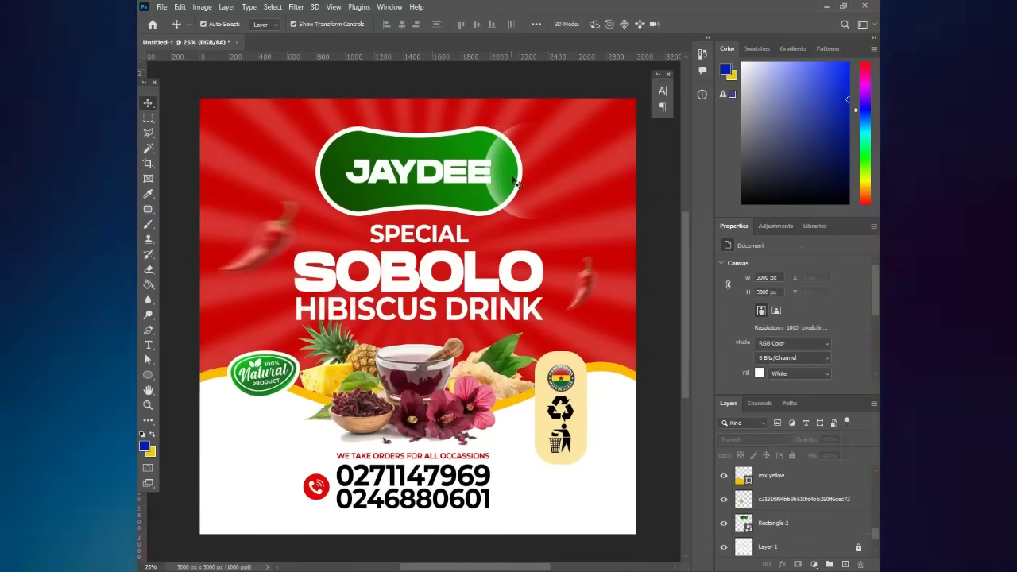
- Move Ellipse 1 just above Rectangle 2 and make it a clipping mask
{"action": "left_click", "coordinate": [502, 151]}
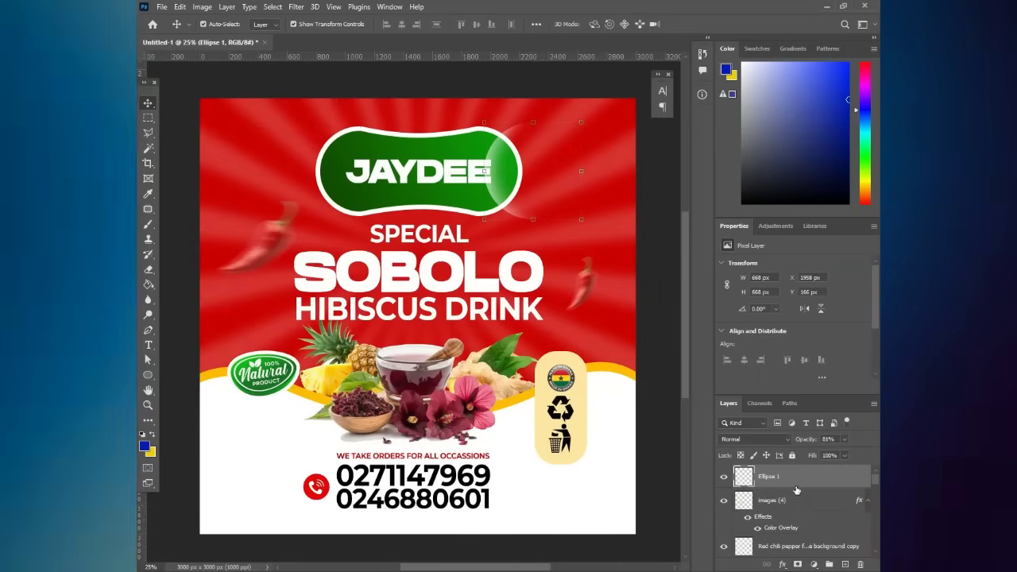
{"action": "left_click_drag", "start_coordinate": [792, 489], "coordinate": [800, 517]}
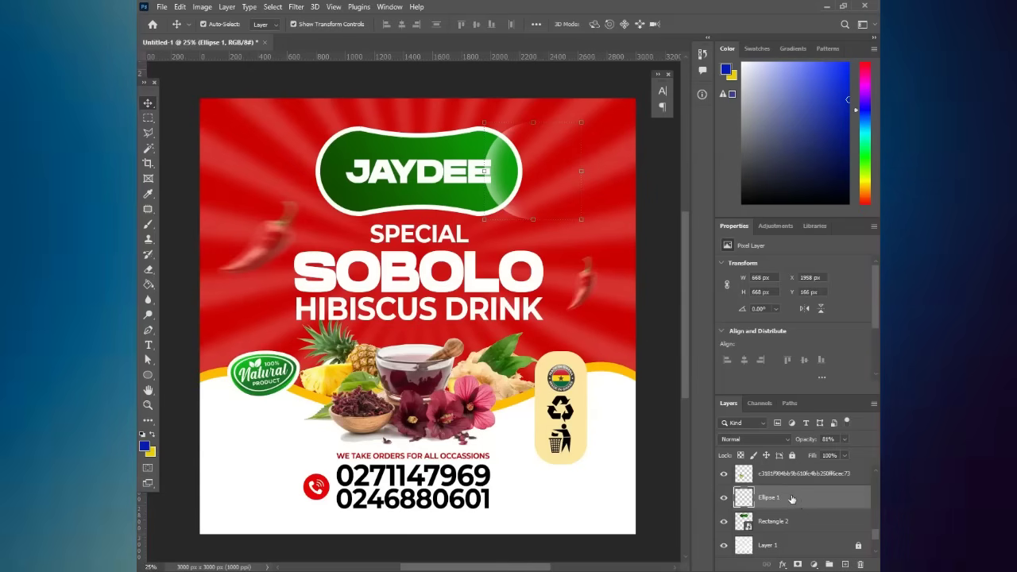
{"action": "right_click", "coordinate": [791, 495]}
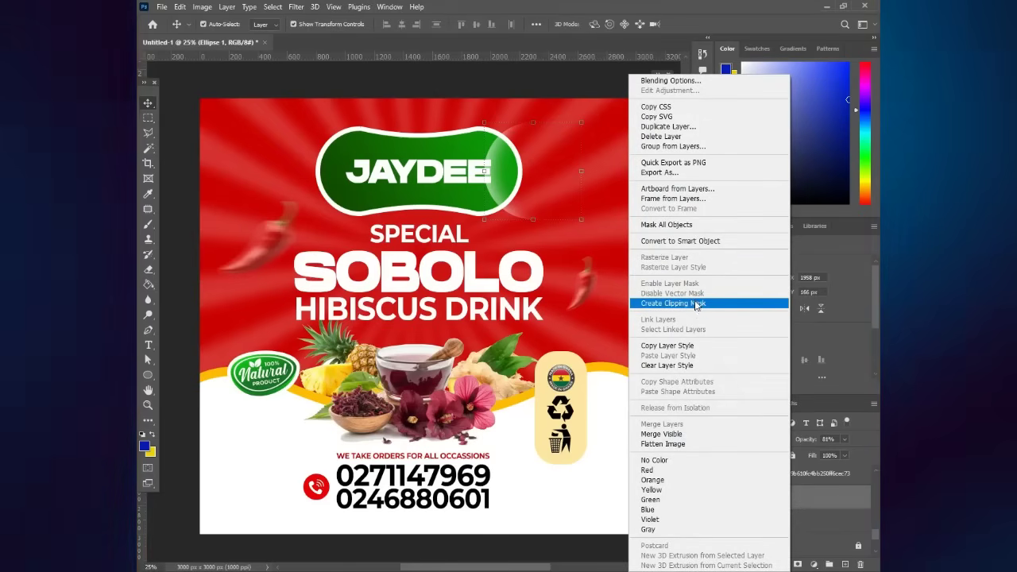
{"action": "left_click", "coordinate": [696, 304]}
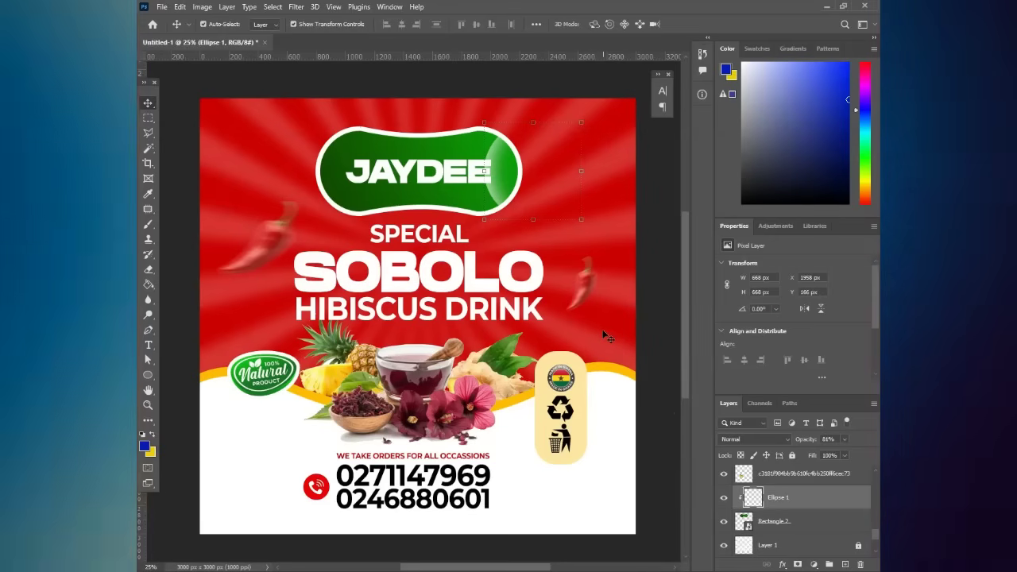
- Duplicate the Ellipse 1 highlight, flip it horizontally, and move it to the badge's left end
{"action": "key", "text": "ctrl+j"}
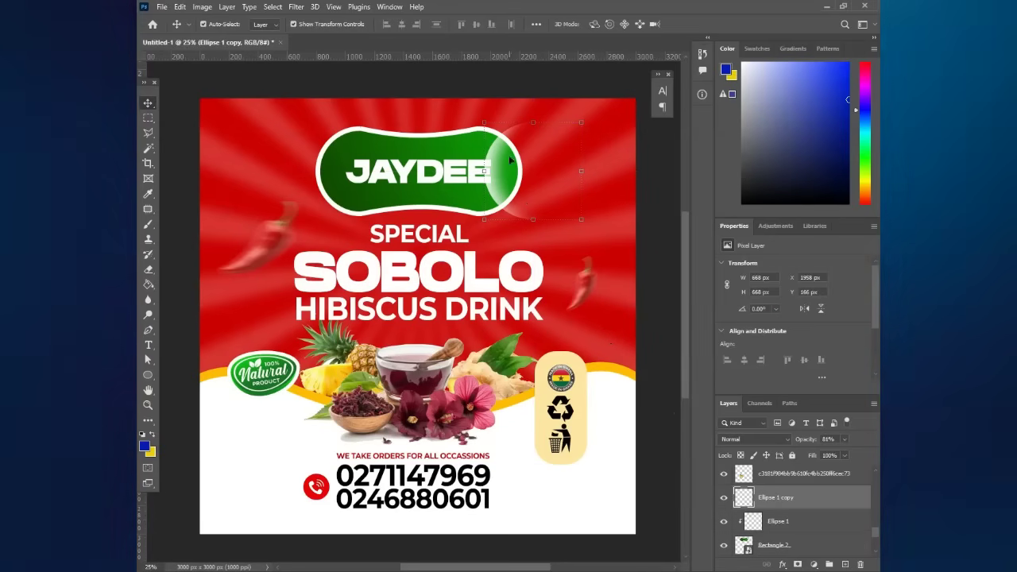
{"action": "key", "text": "ctrl+t"}
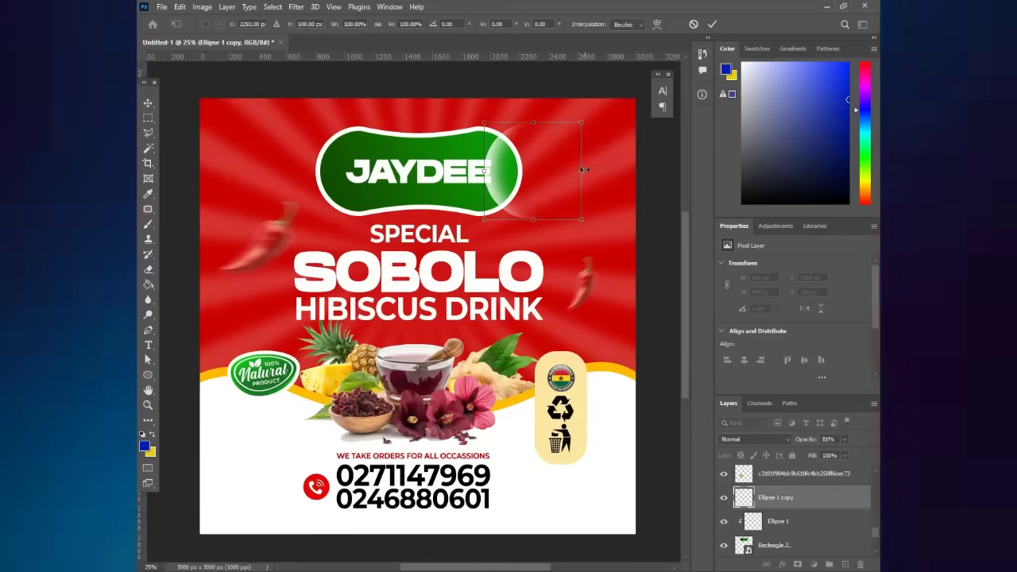
{"action": "right_click", "coordinate": [535, 178]}
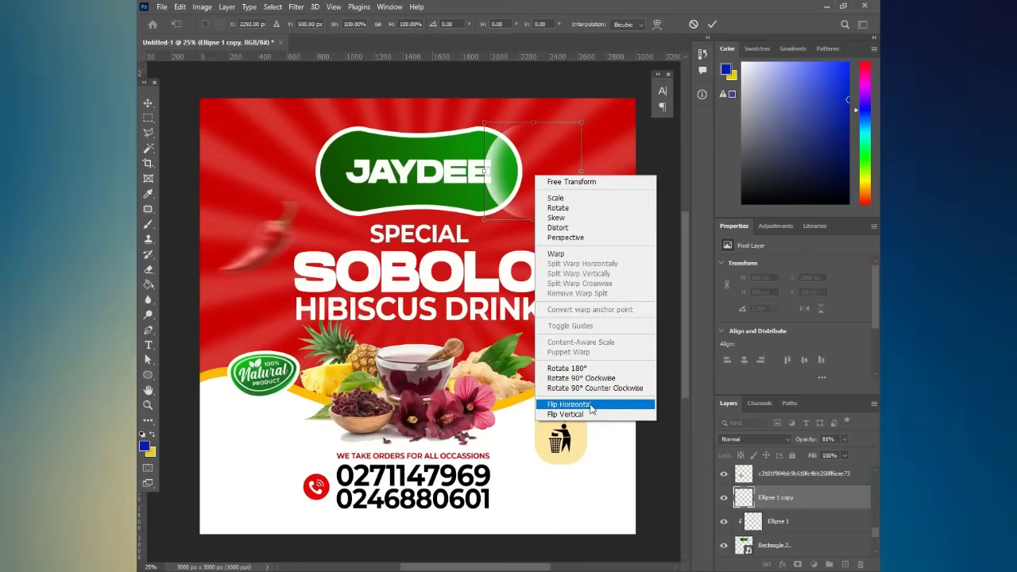
{"action": "left_click", "coordinate": [590, 406]}
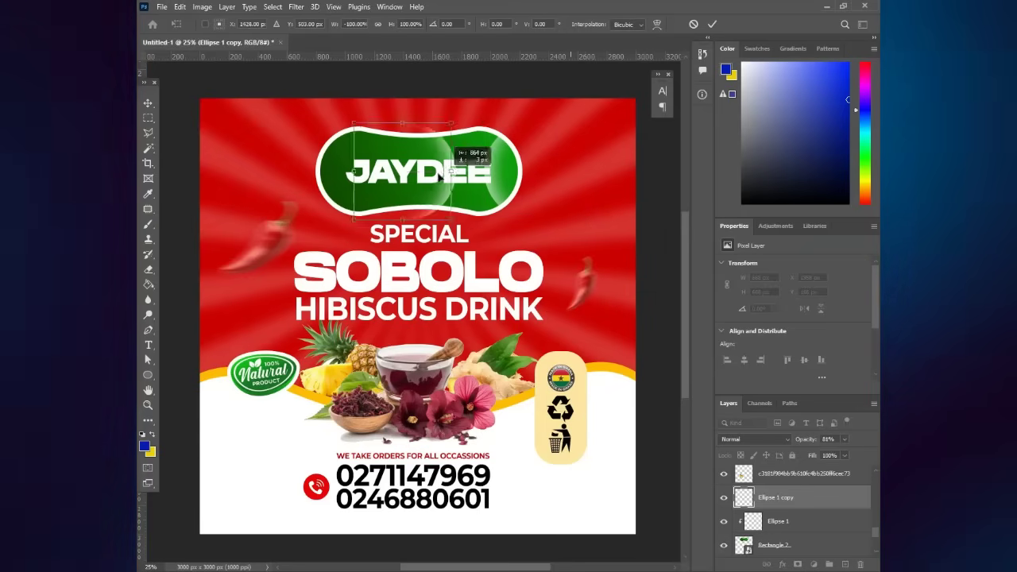
{"action": "left_click_drag", "start_coordinate": [440, 178], "coordinate": [337, 176]}
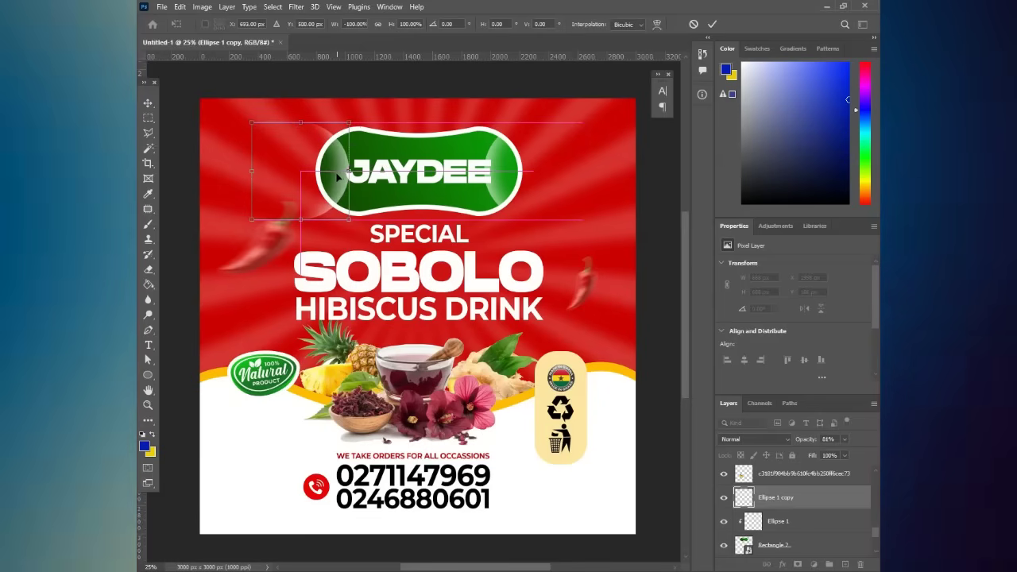
{"action": "key", "text": "Return"}
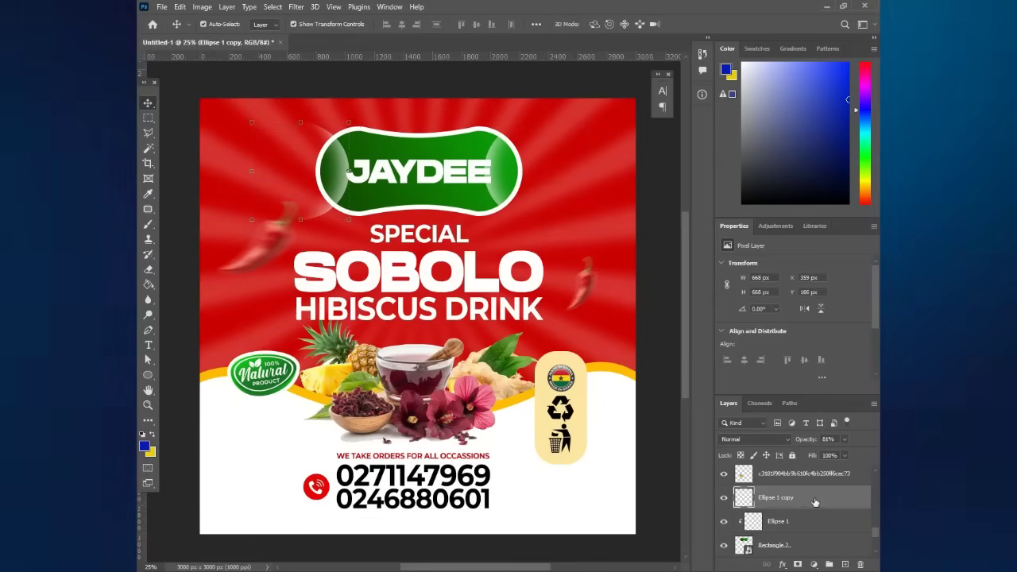
- Clip the highlight copy to the badge and nudge both highlights outward to the ends
{"action": "left_click_drag", "start_coordinate": [795, 501], "coordinate": [798, 534]}
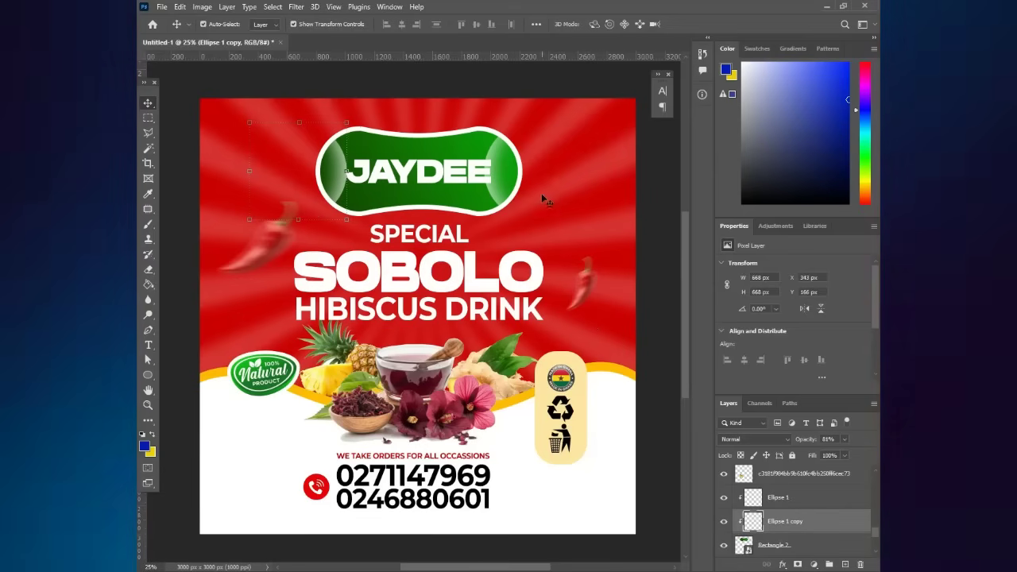
{"action": "key", "text": "shift+Left"}
{"action": "key", "text": "shift+Left"}
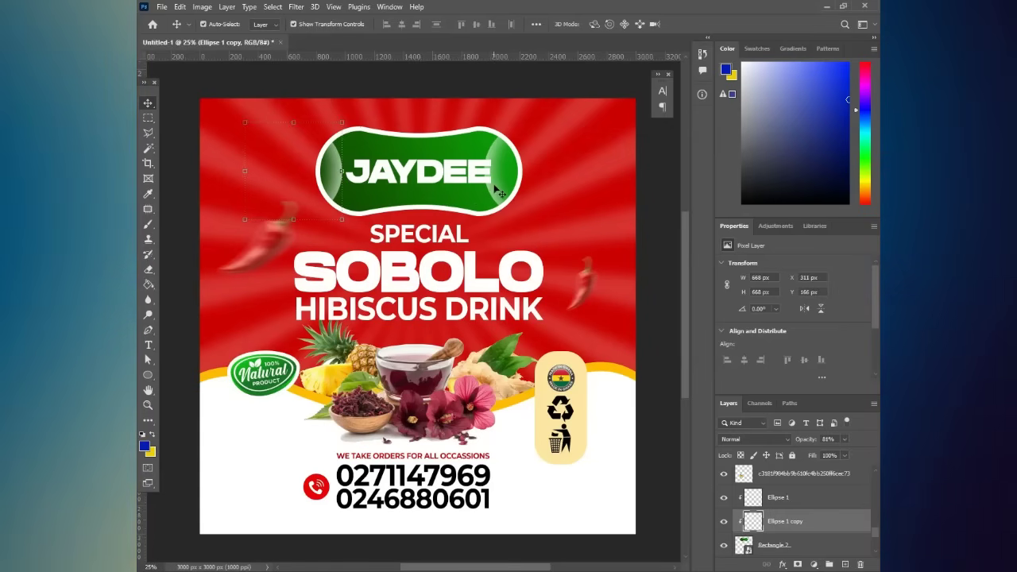
{"action": "left_click", "coordinate": [506, 179]}
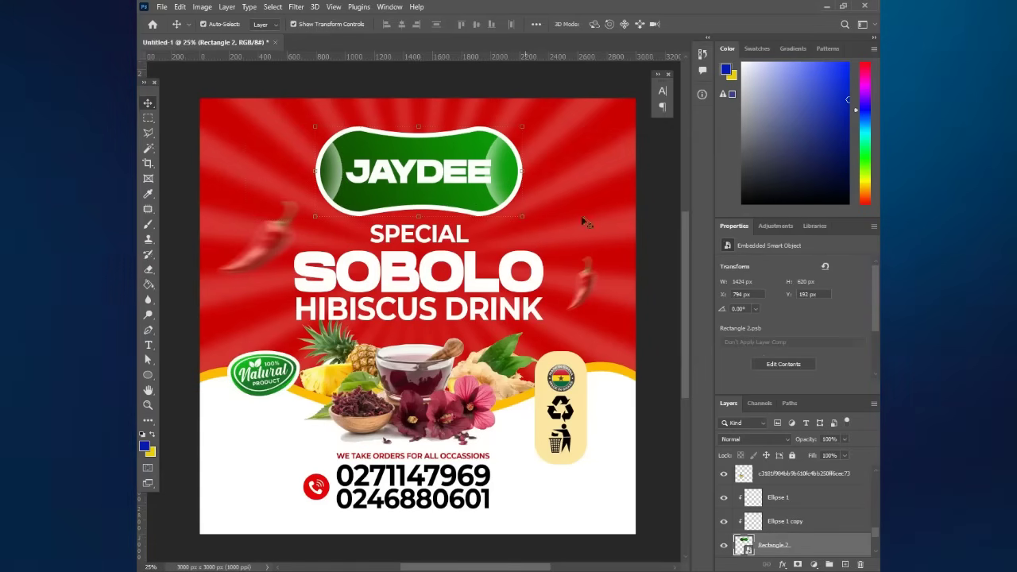
{"action": "left_click", "coordinate": [789, 522]}
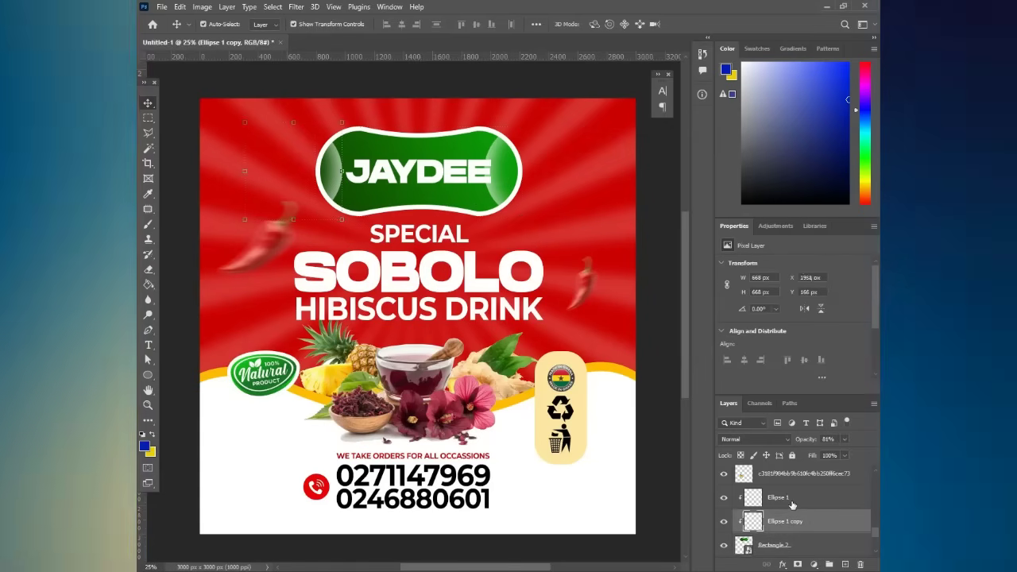
{"action": "left_click", "coordinate": [792, 500]}
{"action": "key", "text": "shift+Right"}
{"action": "key", "text": "shift+Right"}
{"action": "key", "text": "shift+Right"}
{"action": "key", "text": "shift+Right"}
{"action": "key", "text": "shift+Right"}
{"action": "key", "text": "shift+Right"}
{"action": "key", "text": "shift+Right"}
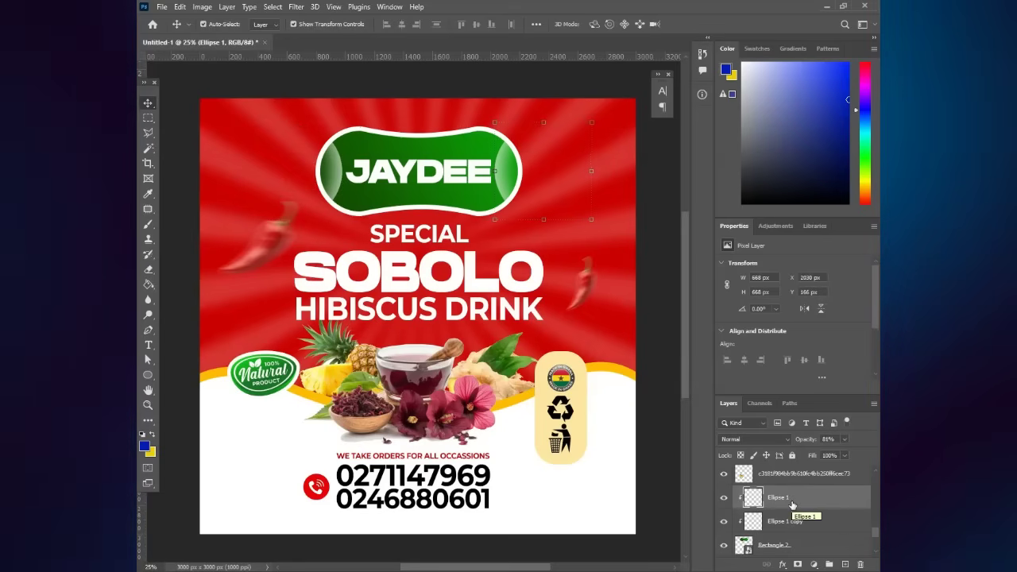
- Deselect the highlight layer and open Save As to save Untitled-1 as a PSD
{"action": "left_click", "coordinate": [668, 395]}
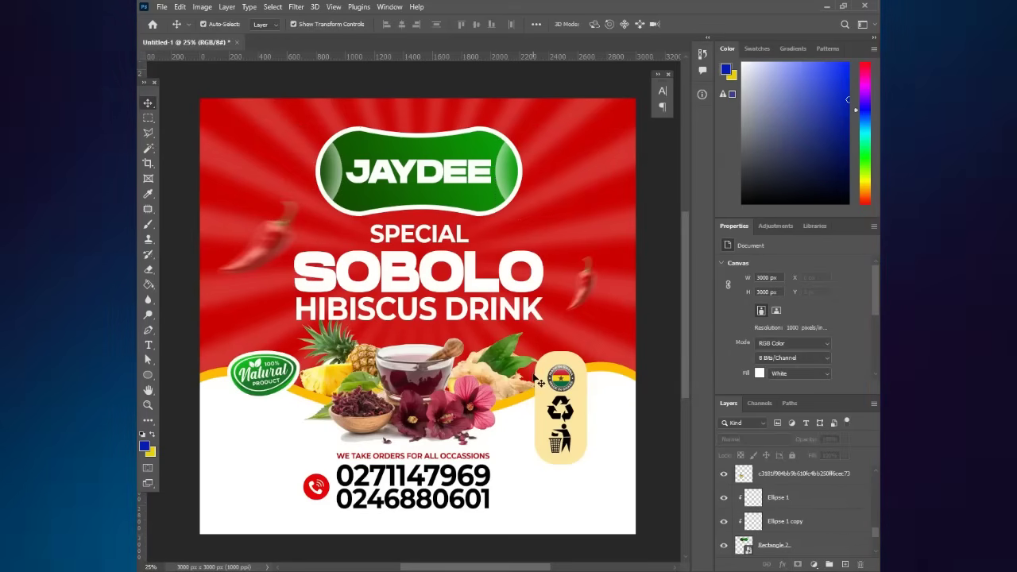
{"action": "scroll", "coordinate": [537, 382], "scroll_direction": "down", "scroll_amount": 1}
{"action": "scroll", "coordinate": [537, 381], "scroll_direction": "up", "scroll_amount": 1}
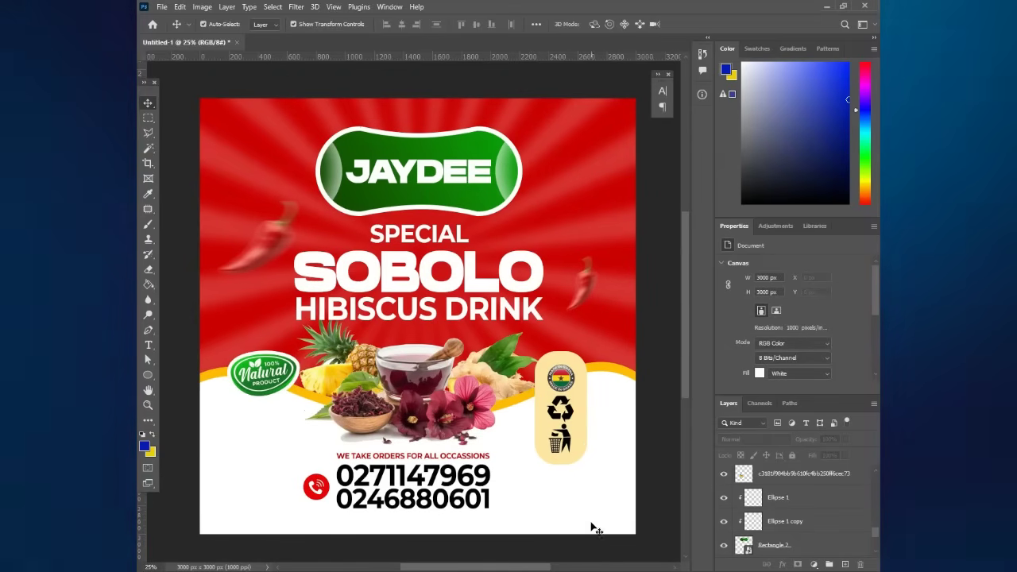
{"action": "scroll", "coordinate": [525, 438], "scroll_direction": "down", "scroll_amount": 1}
{"action": "scroll", "coordinate": [520, 436], "scroll_direction": "up", "scroll_amount": 1}
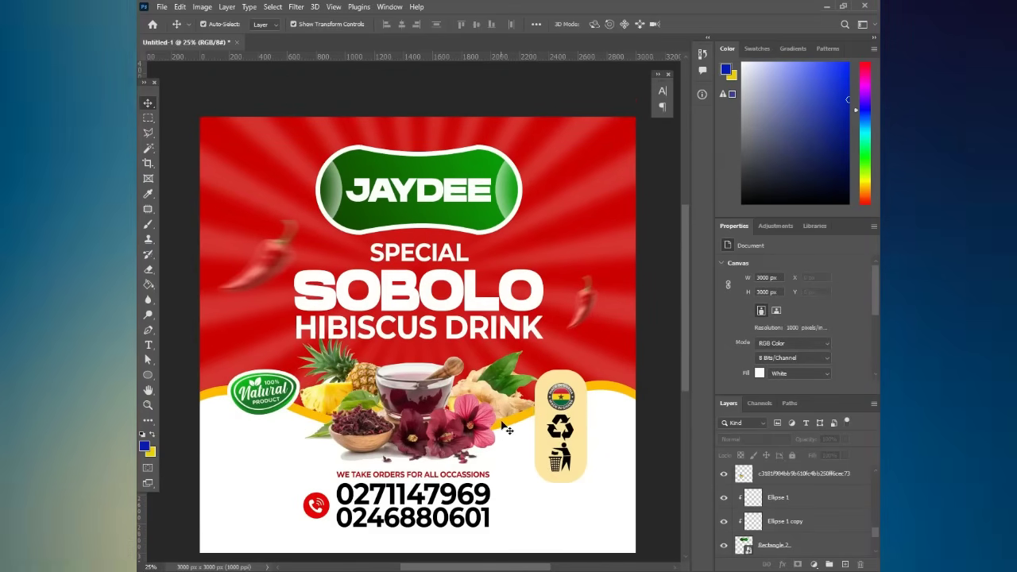
{"action": "scroll", "coordinate": [531, 419], "scroll_direction": "down", "scroll_amount": 1}
{"action": "scroll", "coordinate": [530, 419], "scroll_direction": "up", "scroll_amount": 2}
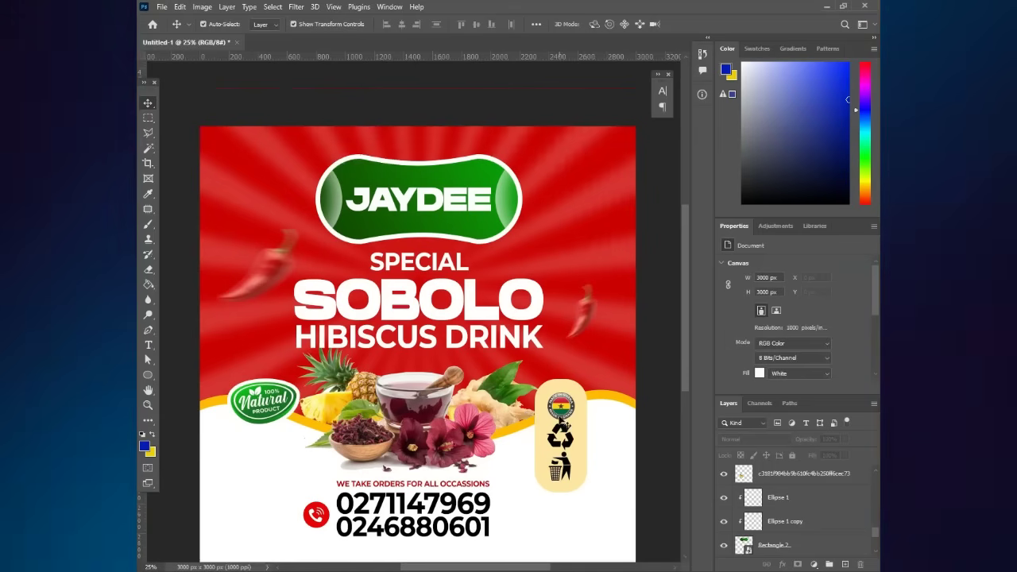
{"action": "scroll", "coordinate": [530, 419], "scroll_direction": "down", "scroll_amount": 1}
{"action": "key", "text": "ctrl"}
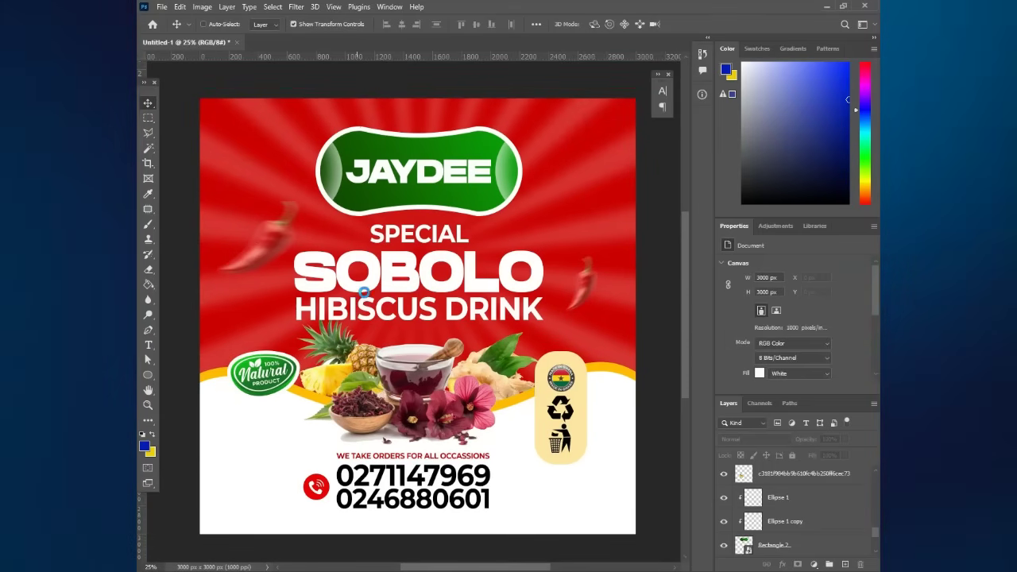
{"action": "key", "text": "ctrl+s"}
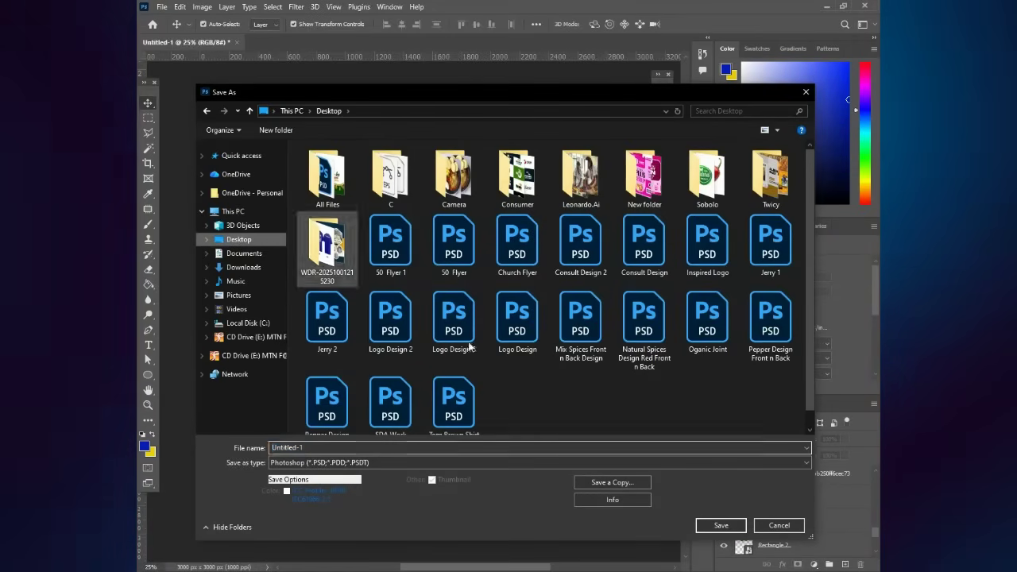
- Replace Untitled-1 with the name Sobolo, save it, and accept the compatibility prompt
{"action": "left_click", "coordinate": [508, 413]}
{"action": "left_click", "coordinate": [321, 449]}
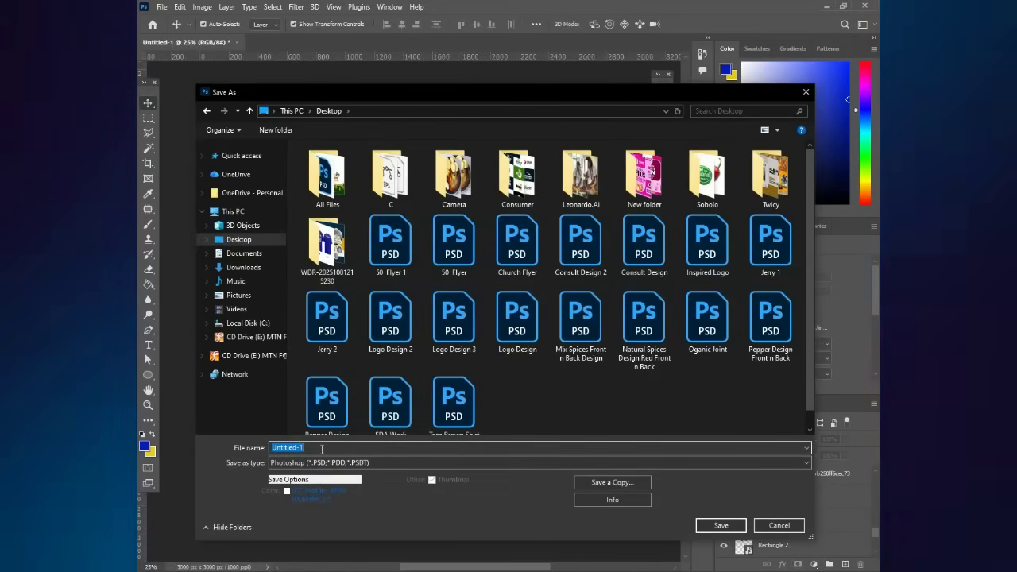
{"action": "type", "text": "Sobolo"}
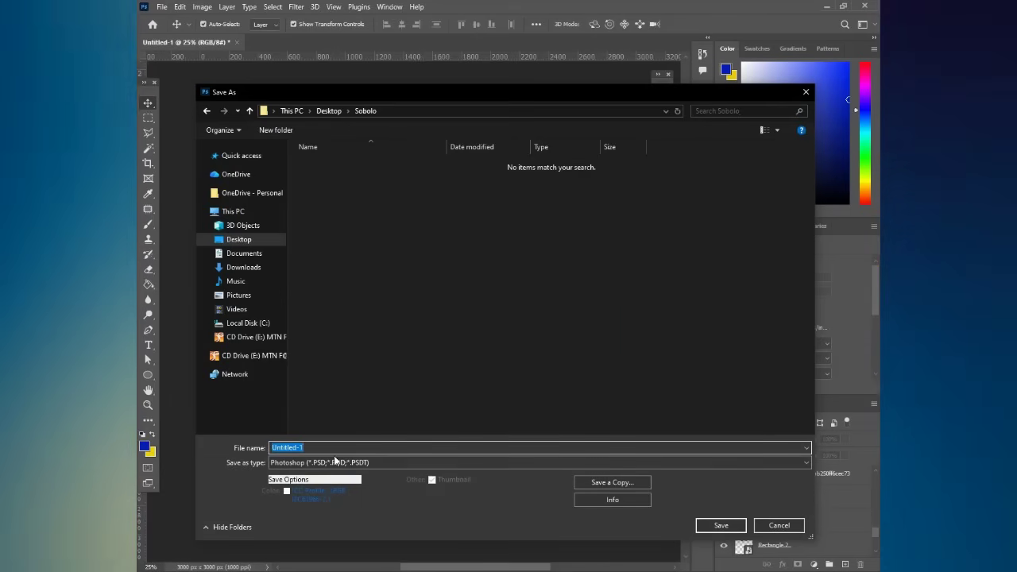
{"action": "type", "text": "S"}
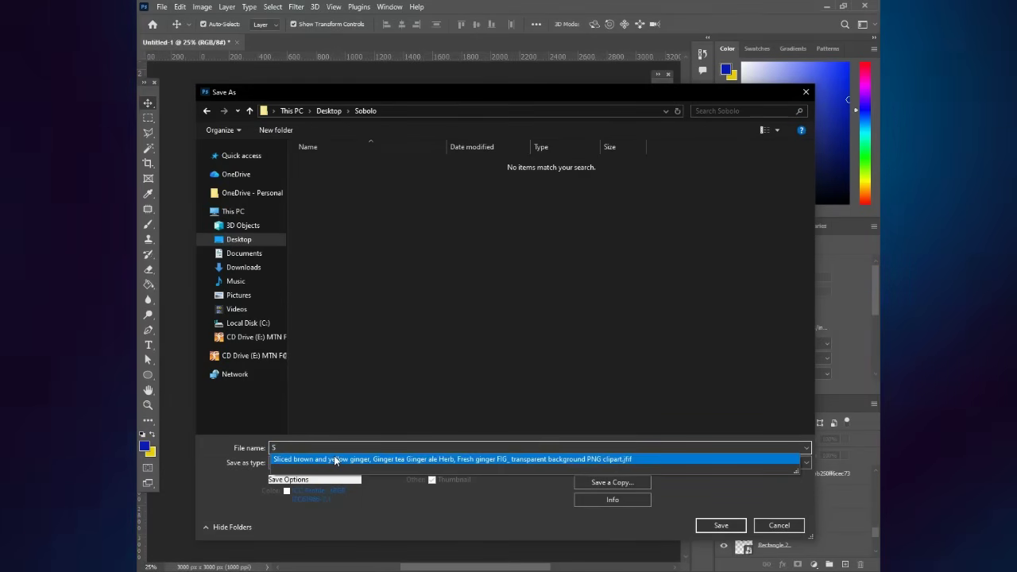
{"action": "left_click", "coordinate": [407, 537]}
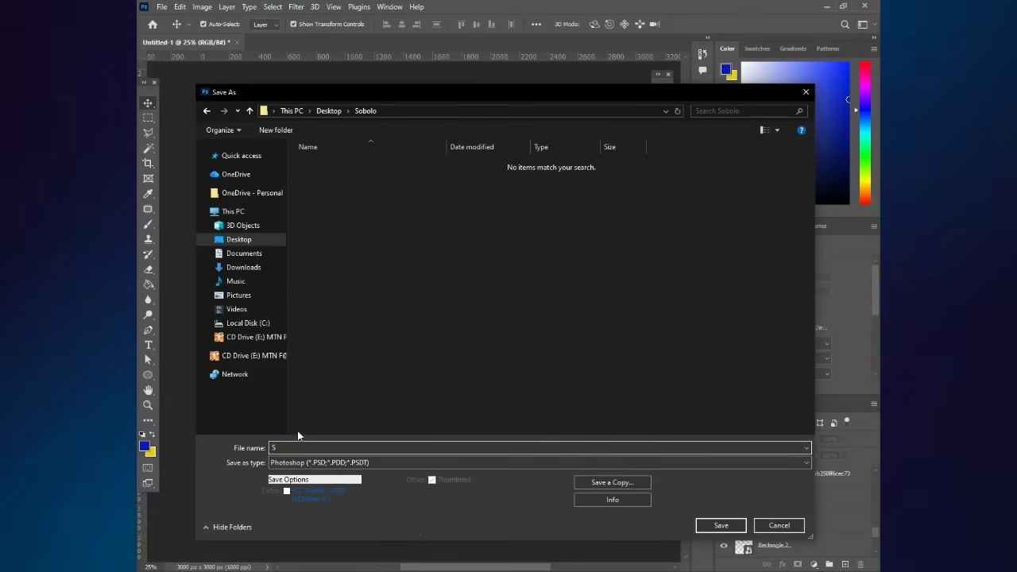
{"action": "double_click", "coordinate": [295, 448]}
{"action": "left_click", "coordinate": [295, 448]}
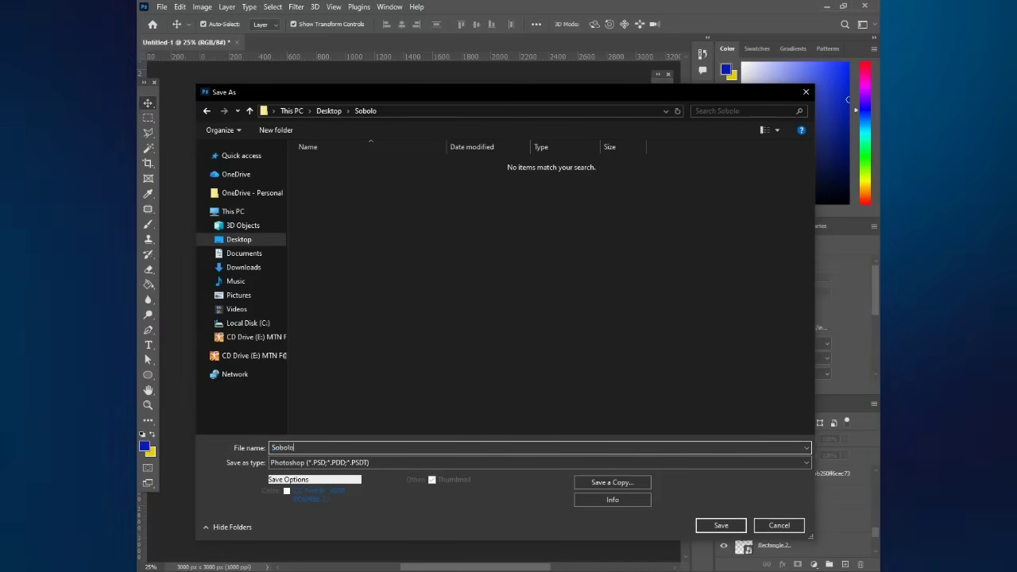
{"action": "left_click", "coordinate": [714, 525]}
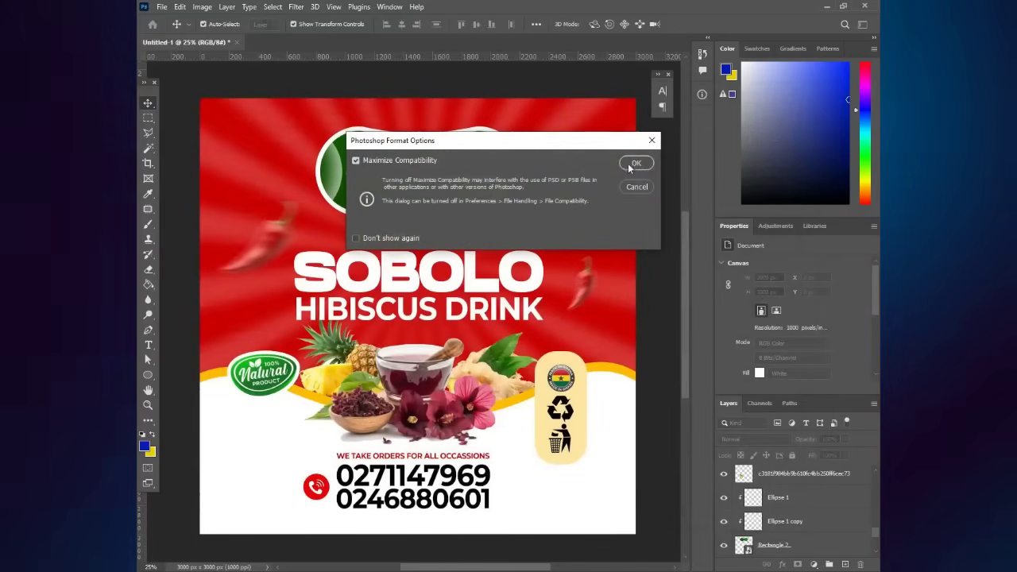
{"action": "left_click", "coordinate": [633, 164]}
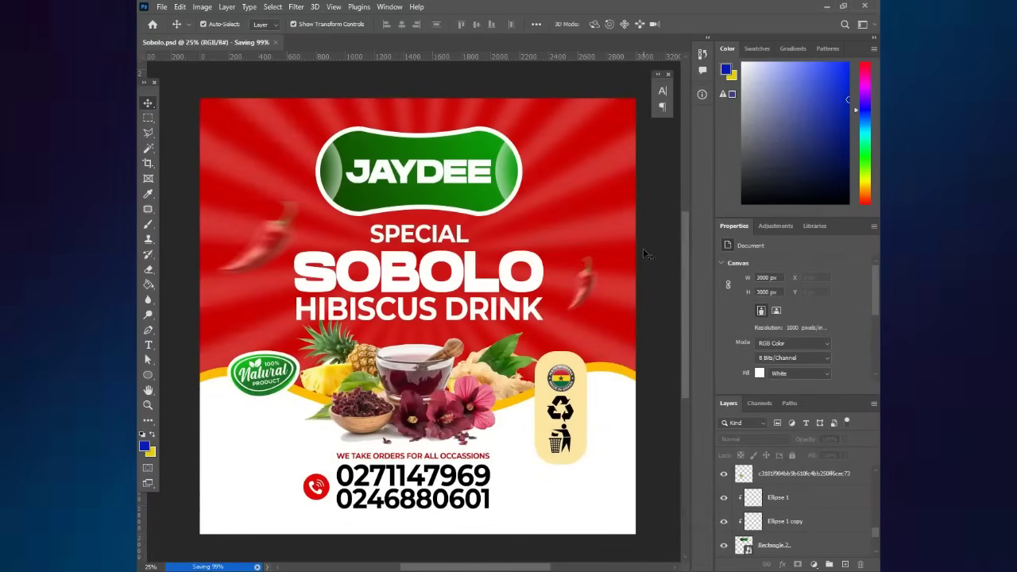
- Merge the layers from images (4) down to Rectangle 1 into one layer, then hide it
{"action": "scroll", "coordinate": [642, 263], "scroll_direction": "down", "scroll_amount": 1}
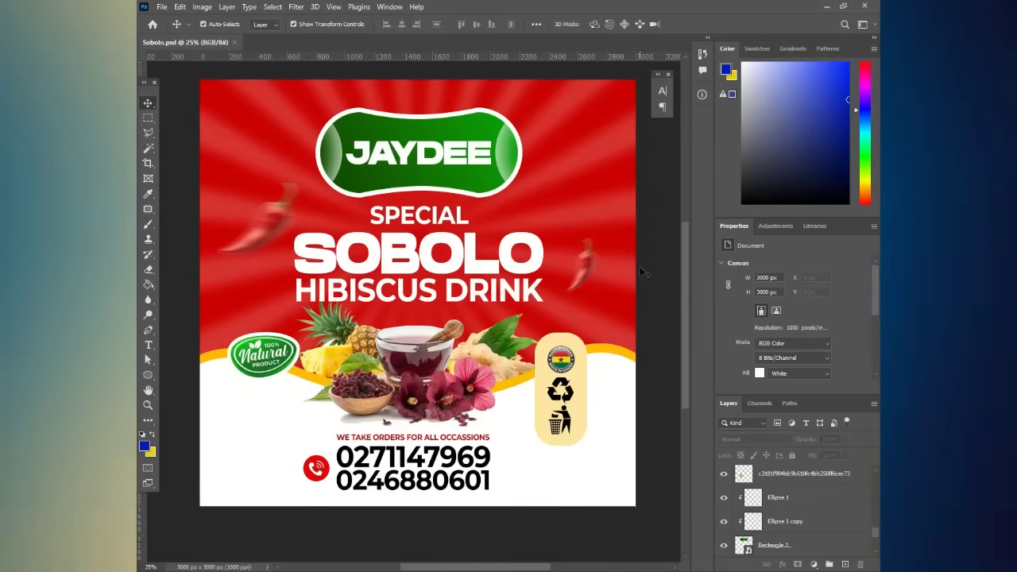
{"action": "scroll", "coordinate": [643, 272], "scroll_direction": "down", "scroll_amount": 1}
{"action": "scroll", "coordinate": [641, 276], "scroll_direction": "up", "scroll_amount": 1}
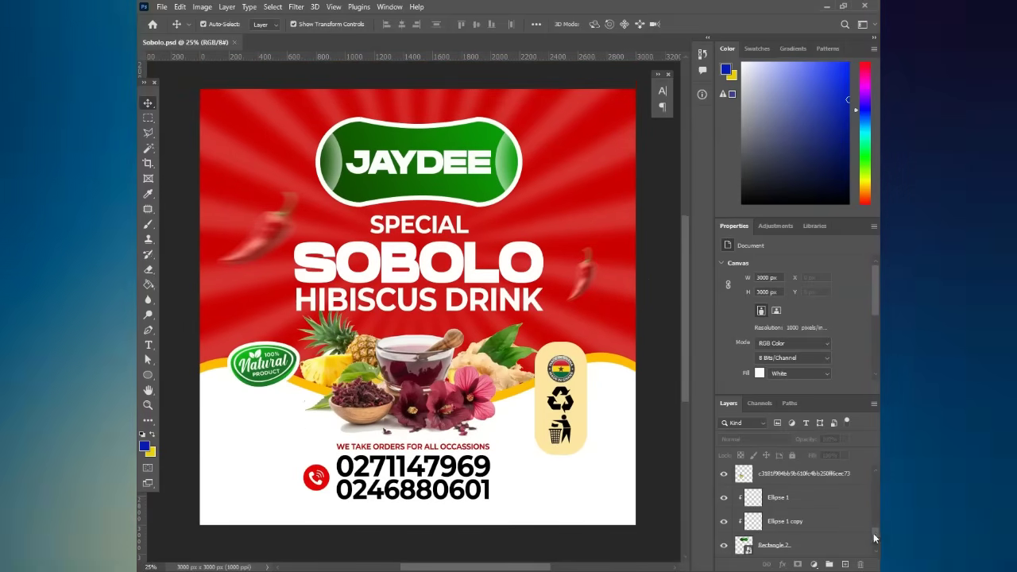
{"action": "left_click_drag", "start_coordinate": [874, 538], "coordinate": [871, 474]}
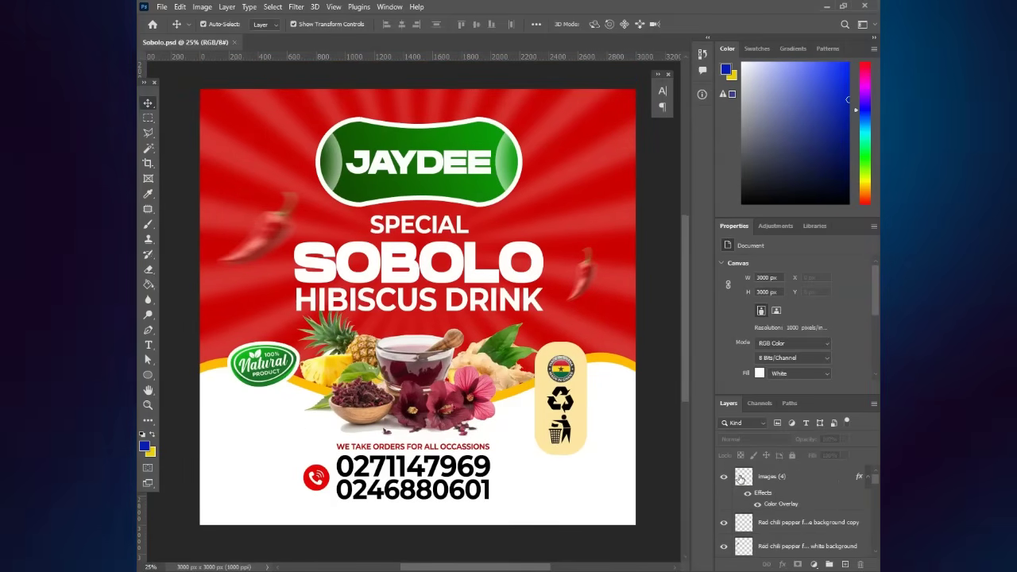
{"action": "left_click", "coordinate": [771, 477]}
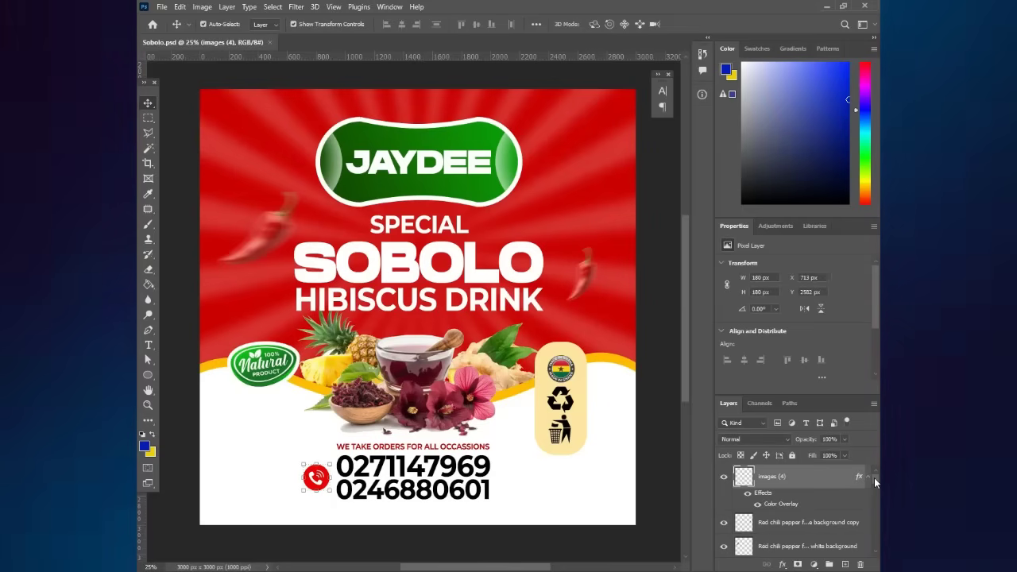
{"action": "mouse_move", "coordinate": [874, 477]}
{"action": "left_mouse_down"}
{"action": "mouse_move", "coordinate": [876, 494]}
{"action": "mouse_move", "coordinate": [874, 482]}
{"action": "left_mouse_up"}
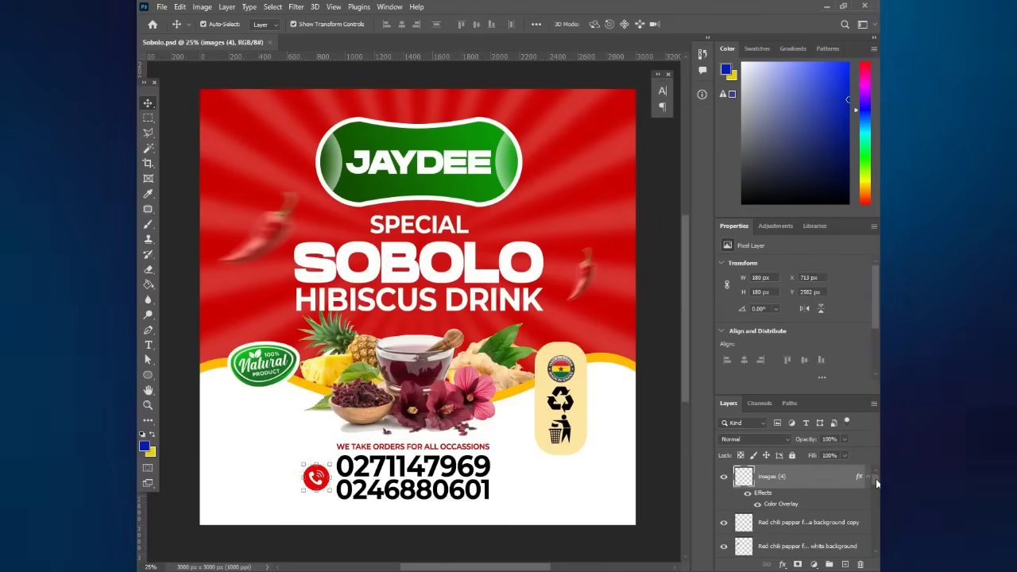
{"action": "left_click_drag", "start_coordinate": [876, 478], "coordinate": [876, 544]}
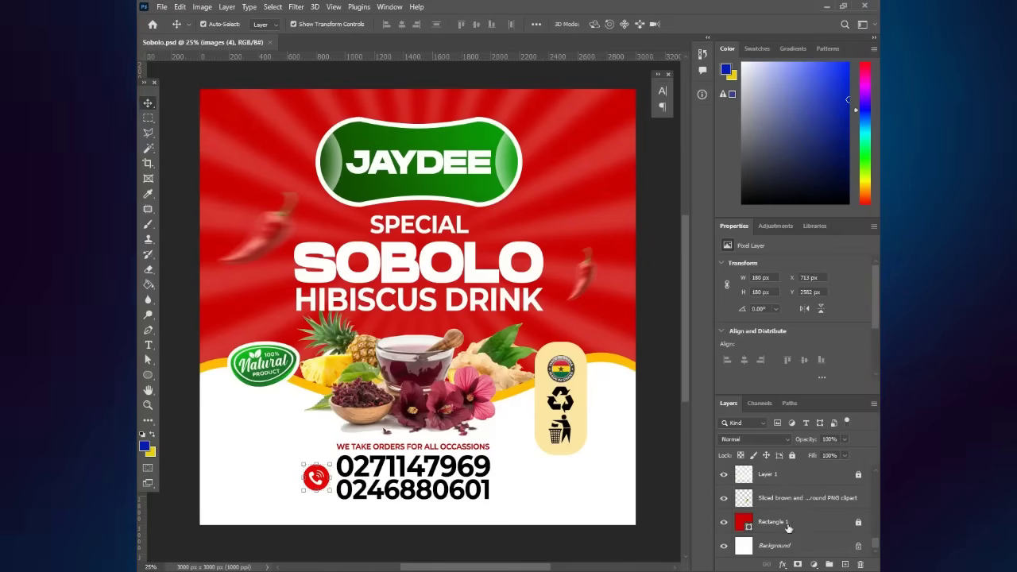
{"action": "left_click", "coordinate": [783, 525]}
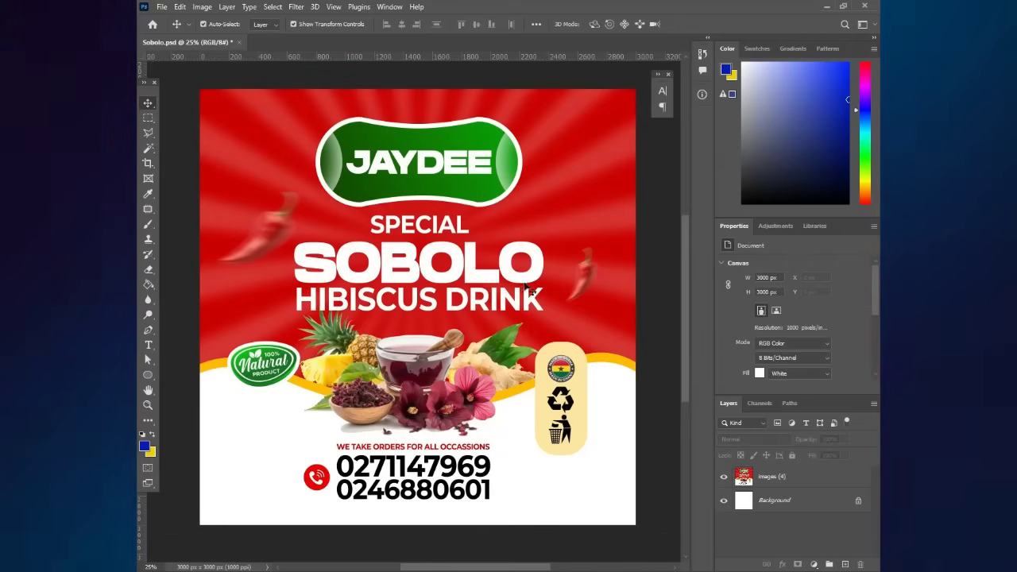
{"action": "mouse_move", "coordinate": [512, 280]}
{"action": "left_mouse_down"}
{"action": "mouse_move", "coordinate": [310, 320]}
{"action": "mouse_move", "coordinate": [562, 289]}
{"action": "mouse_move", "coordinate": [453, 274]}
{"action": "mouse_move", "coordinate": [583, 252]}
{"action": "mouse_move", "coordinate": [467, 276]}
{"action": "mouse_move", "coordinate": [507, 221]}
{"action": "mouse_move", "coordinate": [521, 266]}
{"action": "mouse_move", "coordinate": [516, 249]}
{"action": "mouse_move", "coordinate": [505, 259]}
{"action": "mouse_move", "coordinate": [520, 281]}
{"action": "left_mouse_up"}
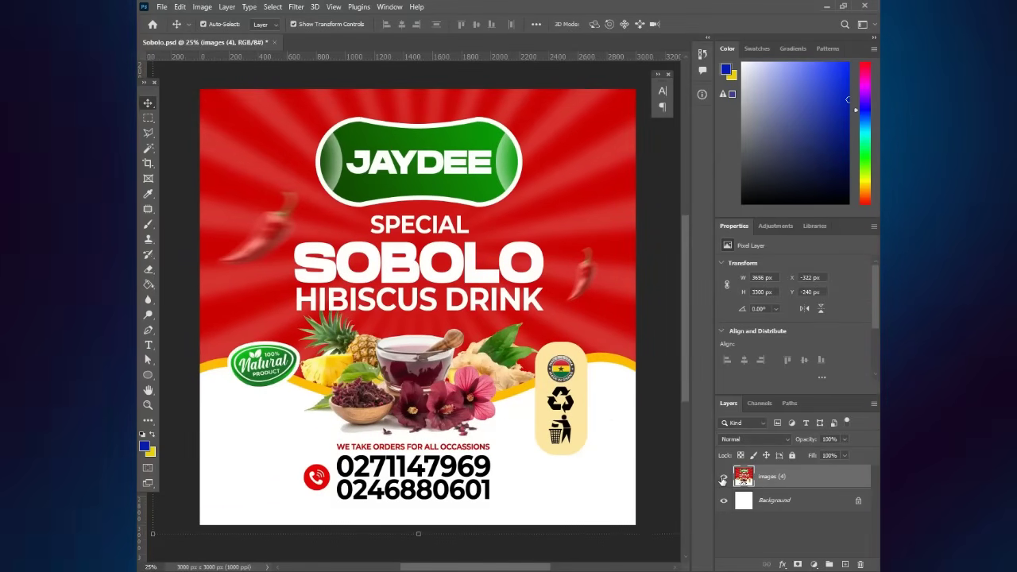
{"action": "left_click", "coordinate": [723, 477]}
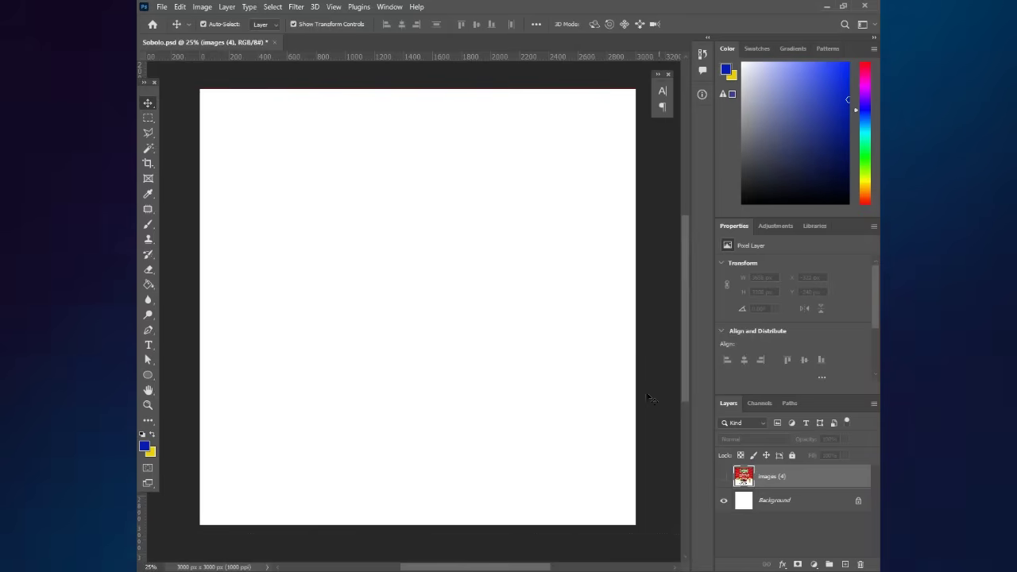
- Draw a large circle with the Ellipse tool over the blank canvas
{"action": "left_click", "coordinate": [624, 374]}
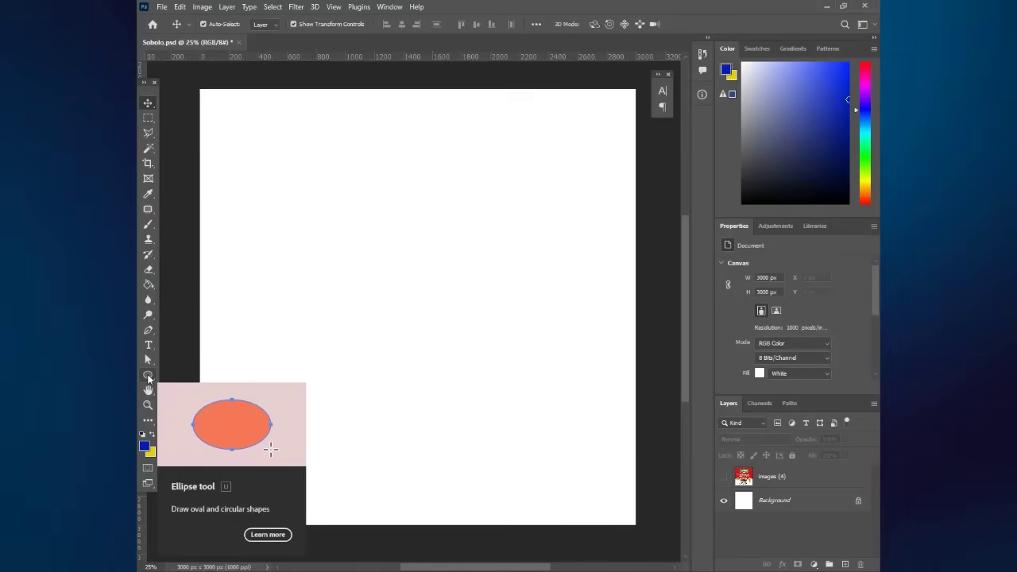
{"action": "left_click", "coordinate": [148, 377]}
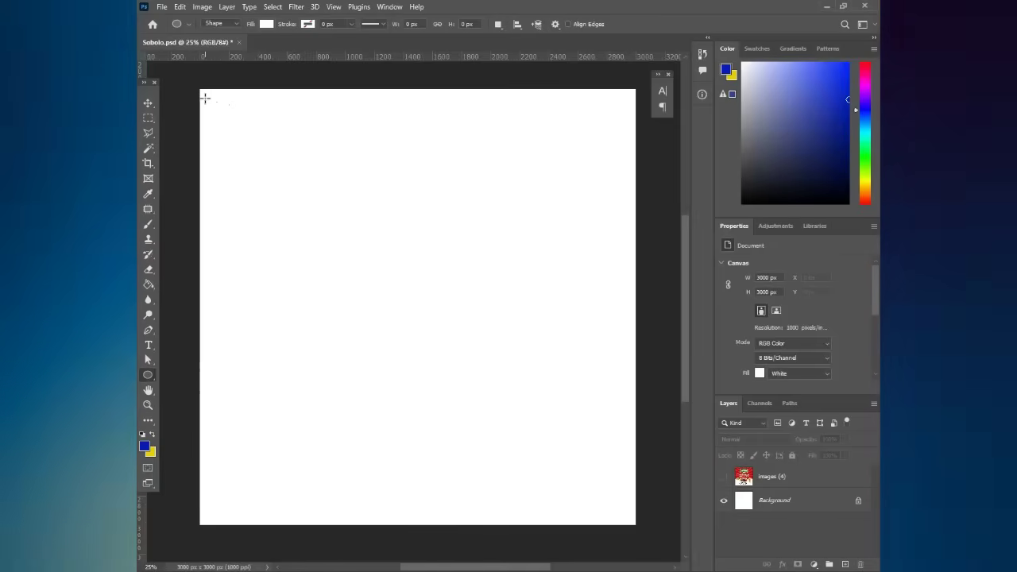
{"action": "left_click_drag", "start_coordinate": [205, 97], "coordinate": [209, 100]}
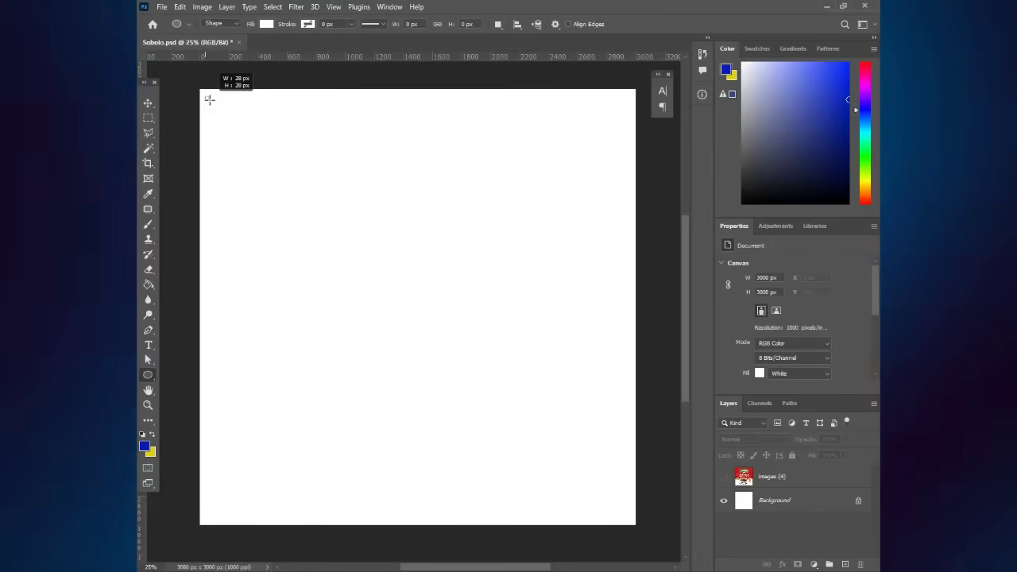
{"action": "left_click_drag", "start_coordinate": [529, 343], "coordinate": [500, 545]}
{"action": "left_click_drag", "start_coordinate": [562, 569], "coordinate": [442, 540]}
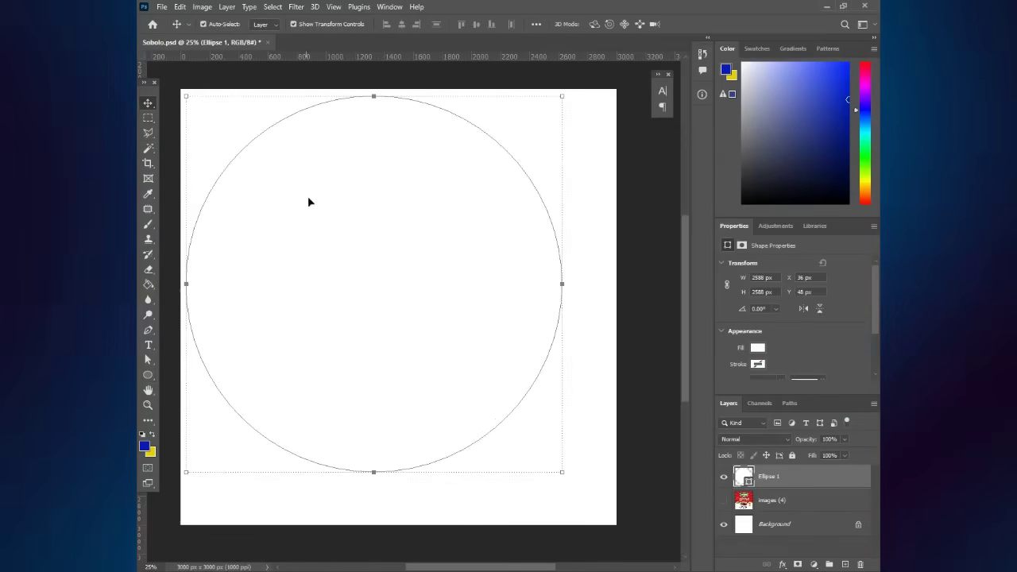
{"action": "left_click_drag", "start_coordinate": [354, 244], "coordinate": [358, 243]}
- Scale the circle to about 113% and centre it on the canvas
{"action": "left_click", "coordinate": [591, 120]}
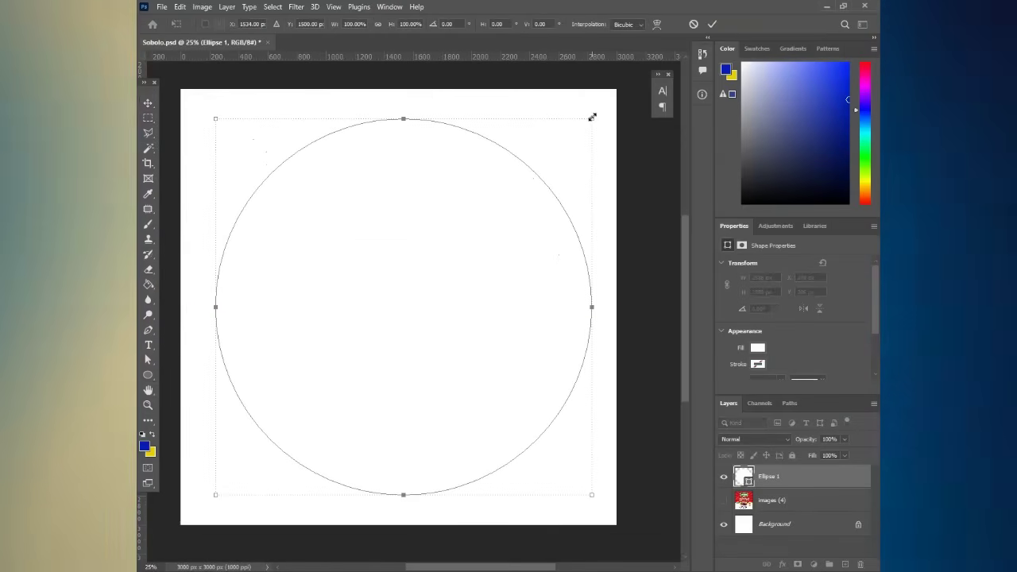
{"action": "left_click_drag", "start_coordinate": [593, 117], "coordinate": [625, 105]}
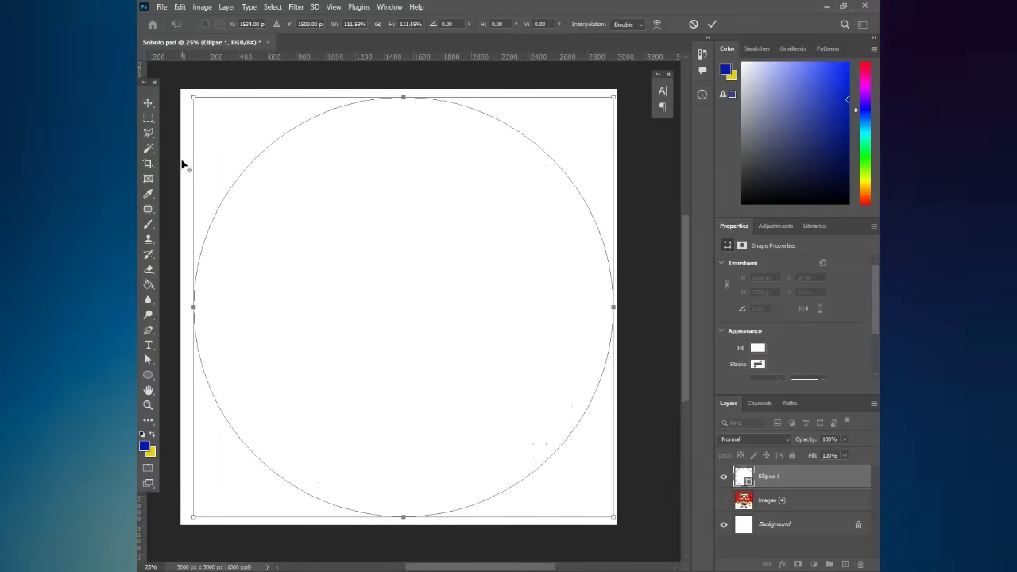
{"action": "left_click_drag", "start_coordinate": [360, 314], "coordinate": [359, 316]}
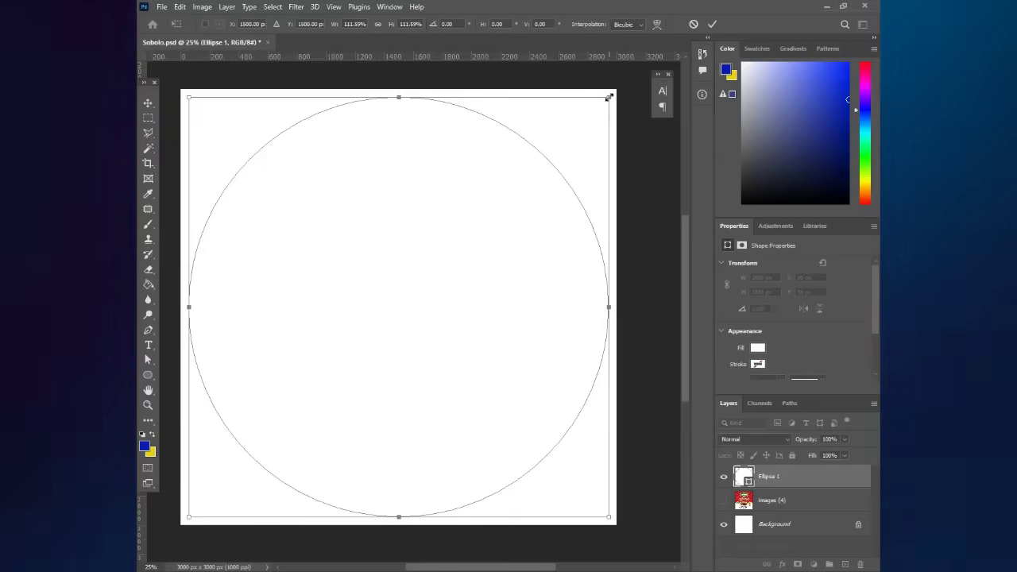
{"action": "left_click_drag", "start_coordinate": [611, 96], "coordinate": [613, 93]}
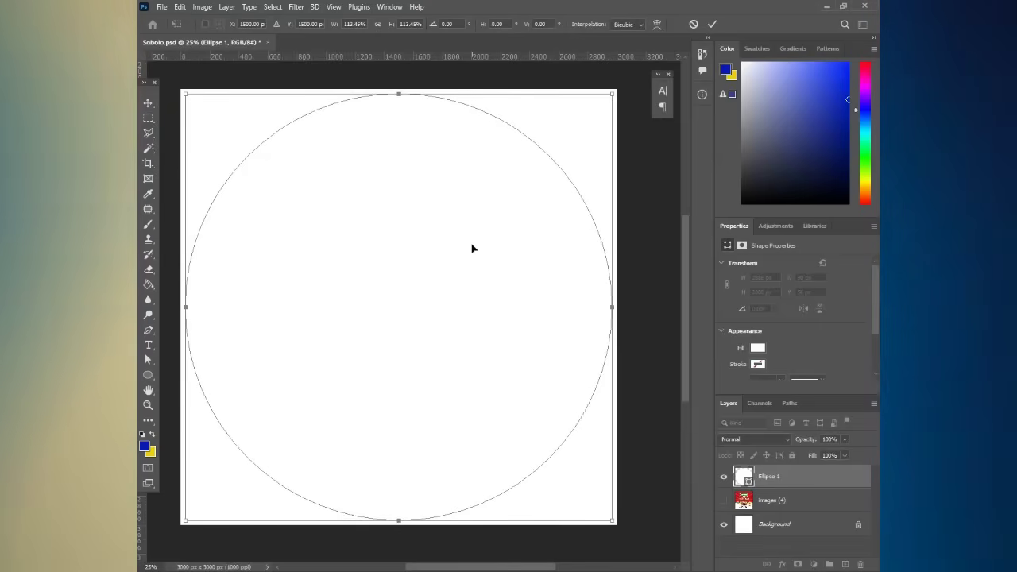
{"action": "key", "text": "Return"}
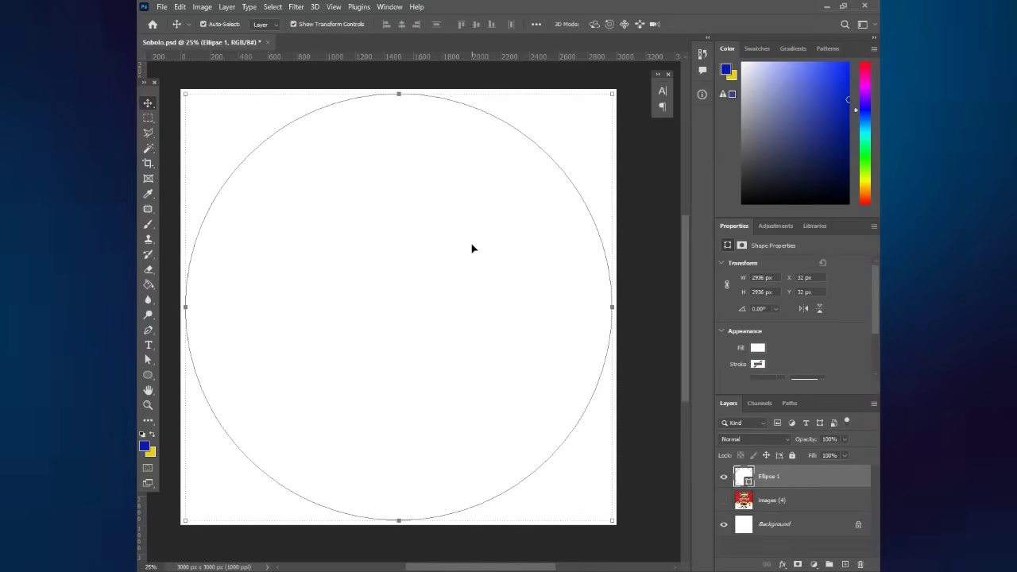
- Give the circle a cream fill, then select the images (4) layer
{"action": "left_click", "coordinate": [759, 348]}
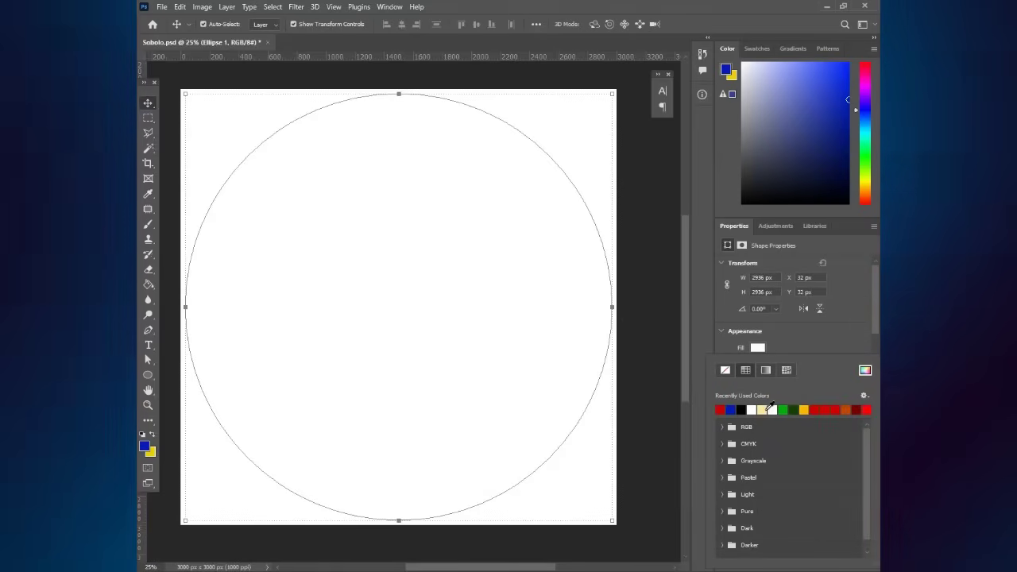
{"action": "left_click", "coordinate": [763, 409]}
{"action": "left_click", "coordinate": [636, 271]}
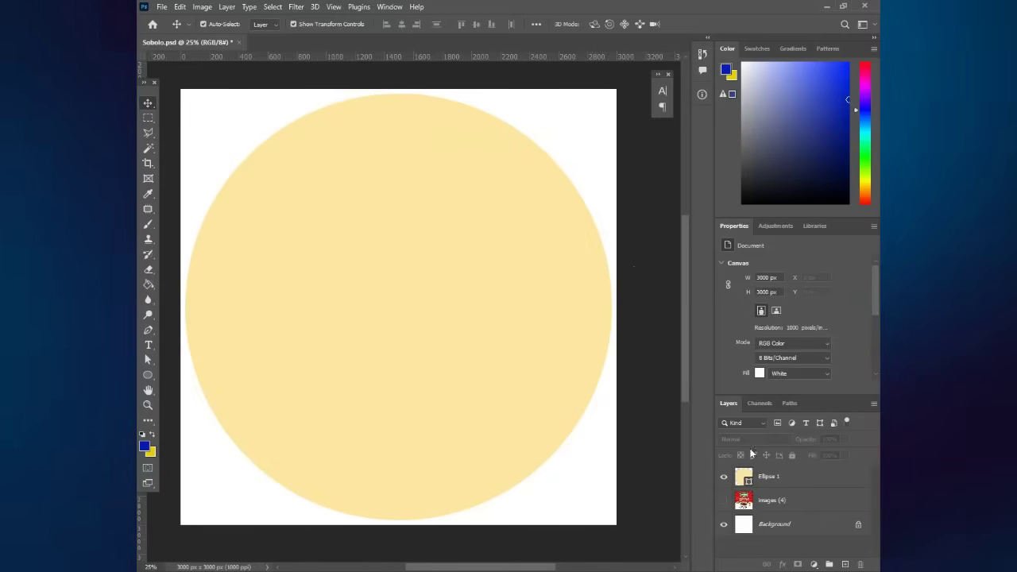
{"action": "left_click", "coordinate": [543, 312]}
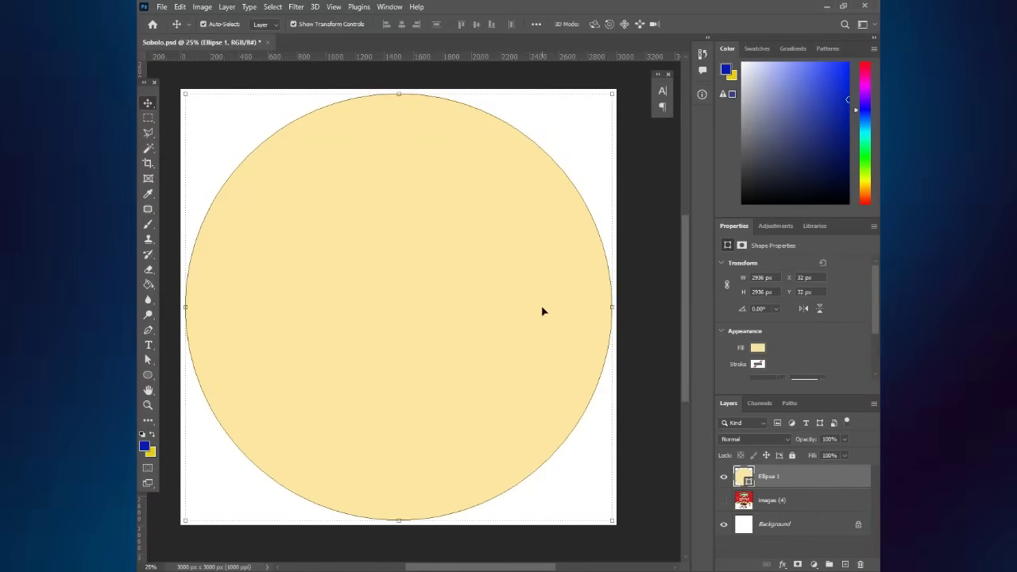
{"action": "left_click", "coordinate": [785, 501]}
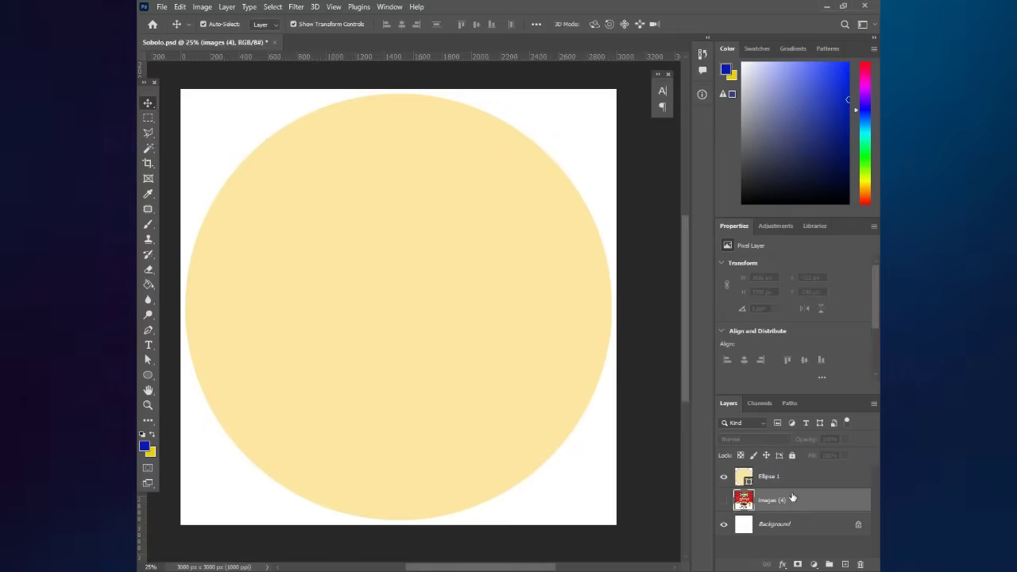
- Show the images (4) artwork and clip it to the cream circle as a clipping mask
{"action": "left_click", "coordinate": [787, 479]}
{"action": "left_click", "coordinate": [787, 507]}
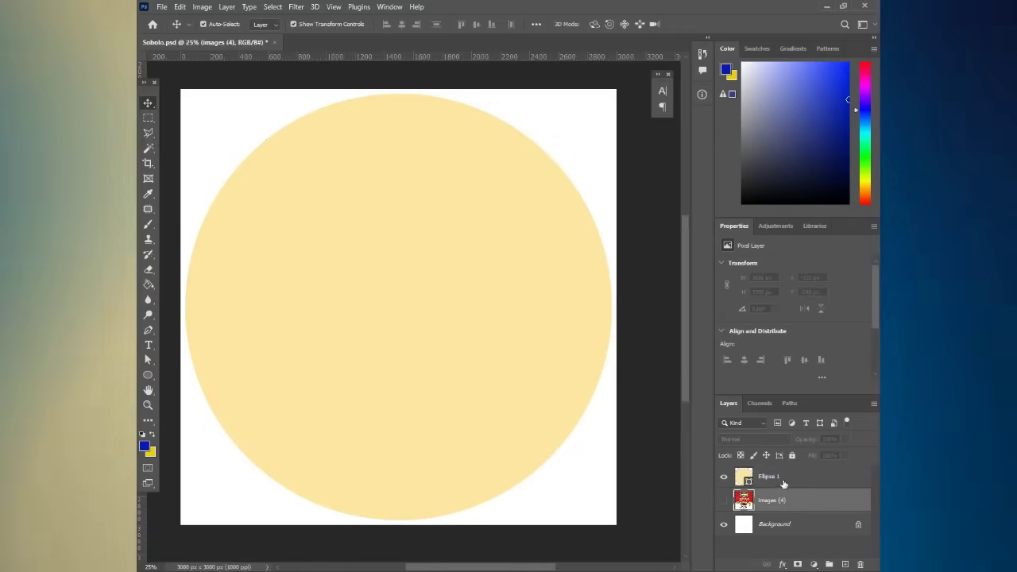
{"action": "left_click", "coordinate": [784, 481]}
{"action": "left_click", "coordinate": [784, 503]}
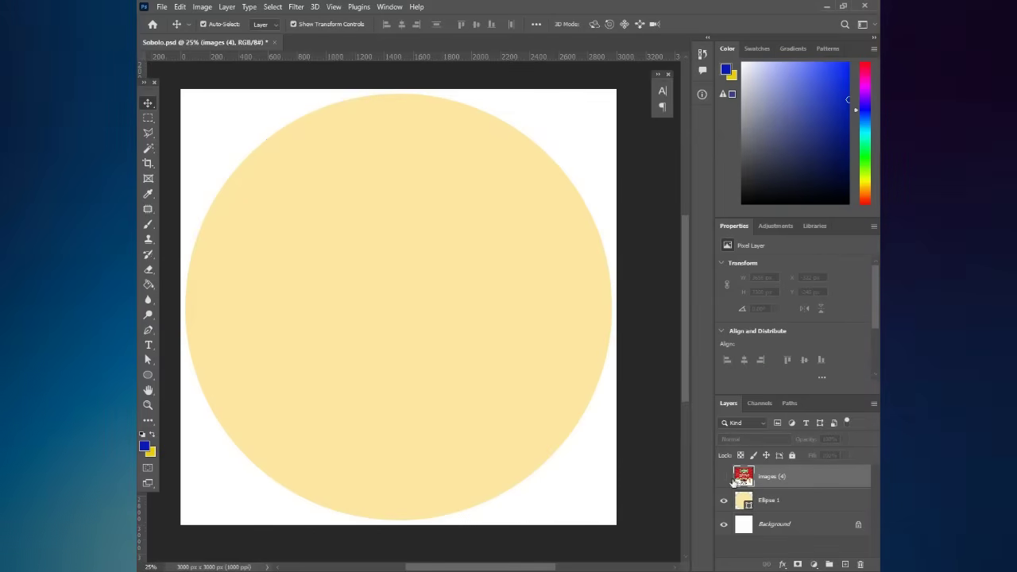
{"action": "left_click", "coordinate": [724, 478]}
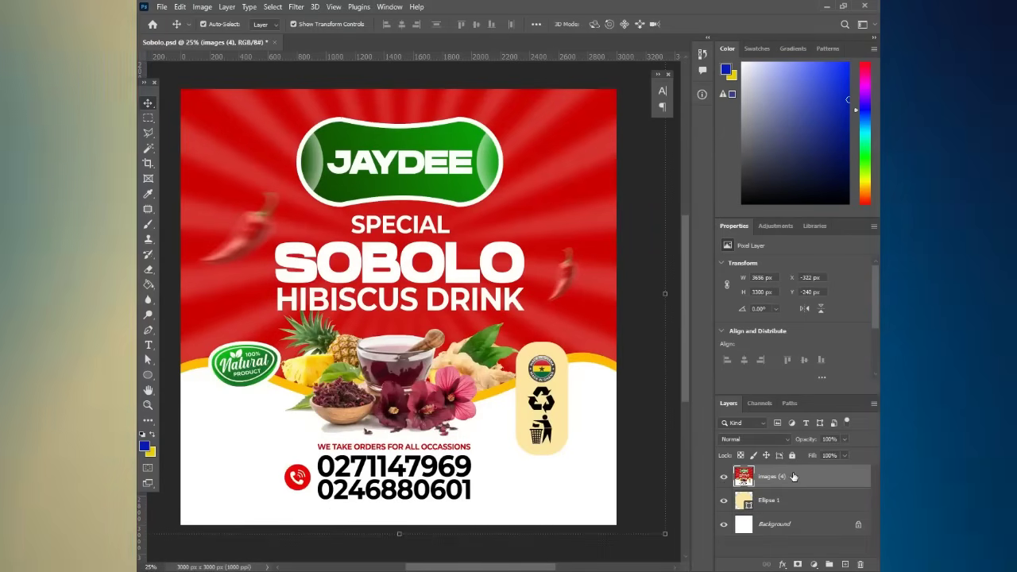
{"action": "right_click", "coordinate": [791, 473]}
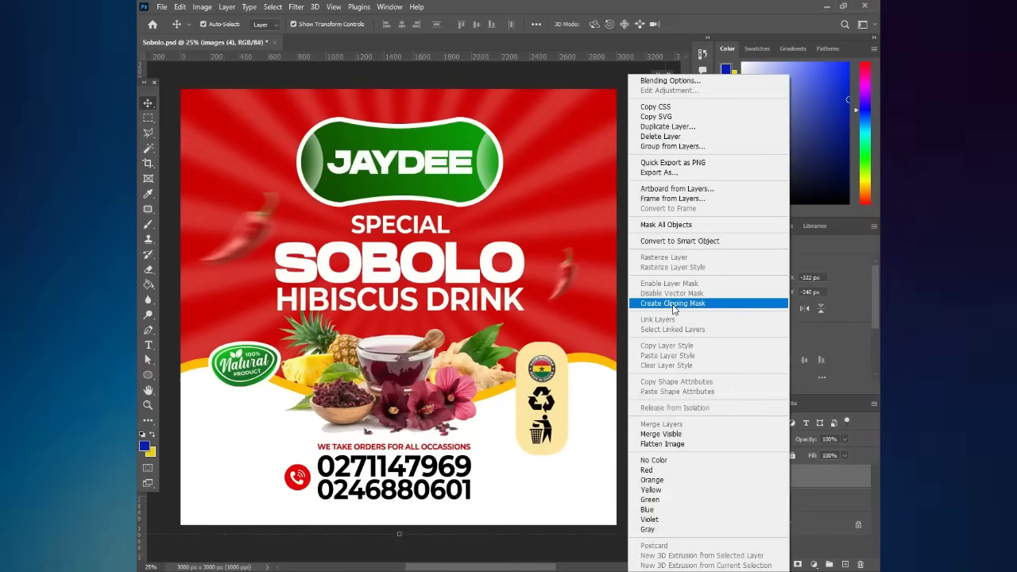
{"action": "left_click", "coordinate": [673, 304]}
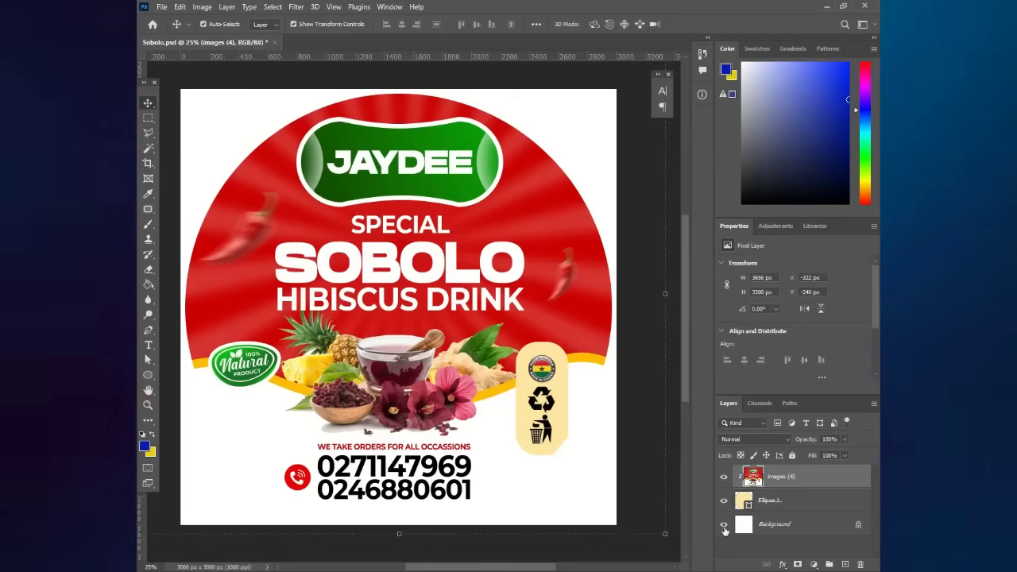
- Hide the white Background and shrink the artwork to about 95% to fit the circle
{"action": "left_click", "coordinate": [724, 524]}
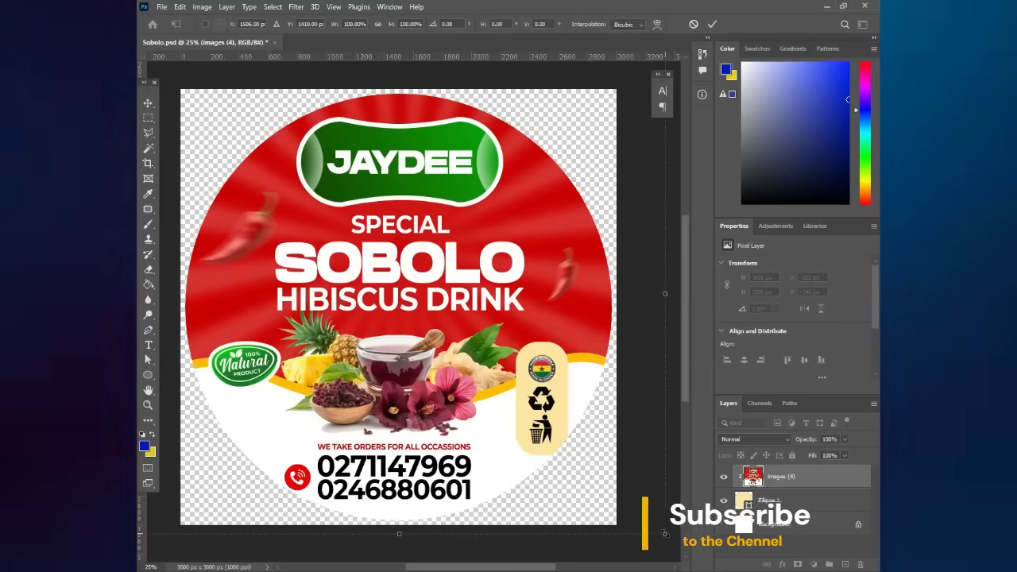
{"action": "left_click_drag", "start_coordinate": [665, 534], "coordinate": [642, 501]}
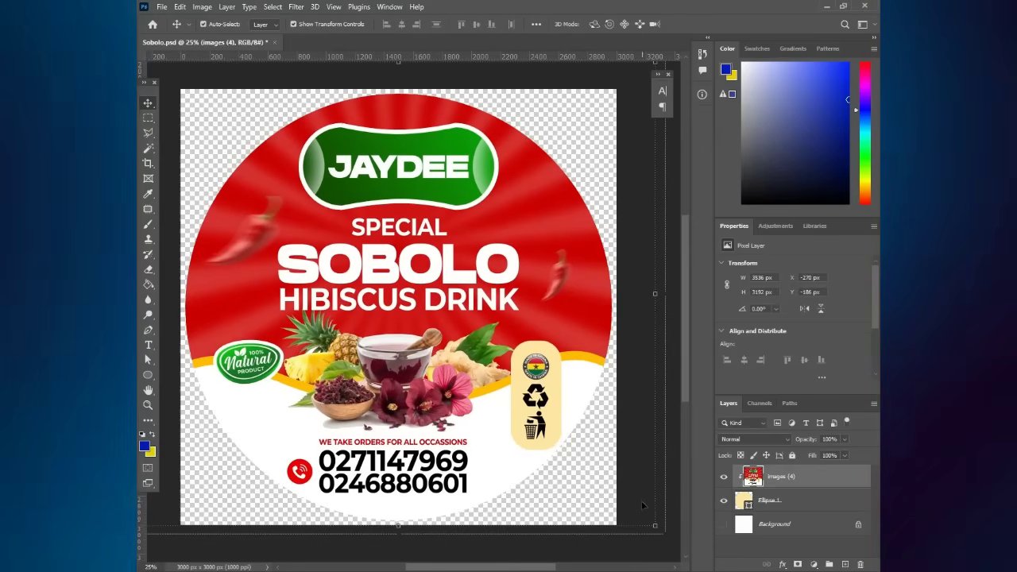
{"action": "key", "text": "ctrl+minus"}
{"action": "key", "text": "ctrl+minus"}
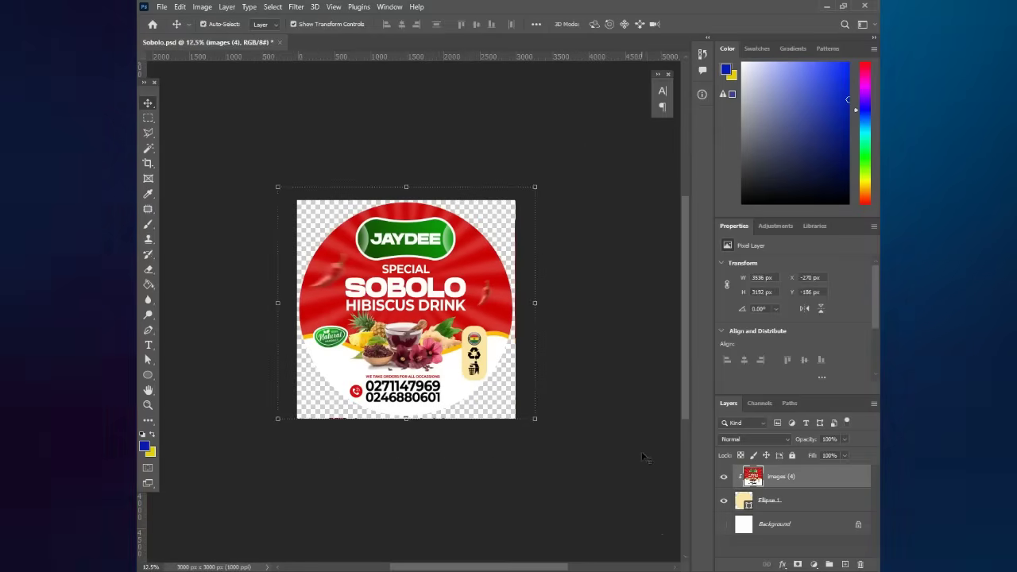
{"action": "key", "text": "Return"}
{"action": "key", "text": "ctrl+plus"}
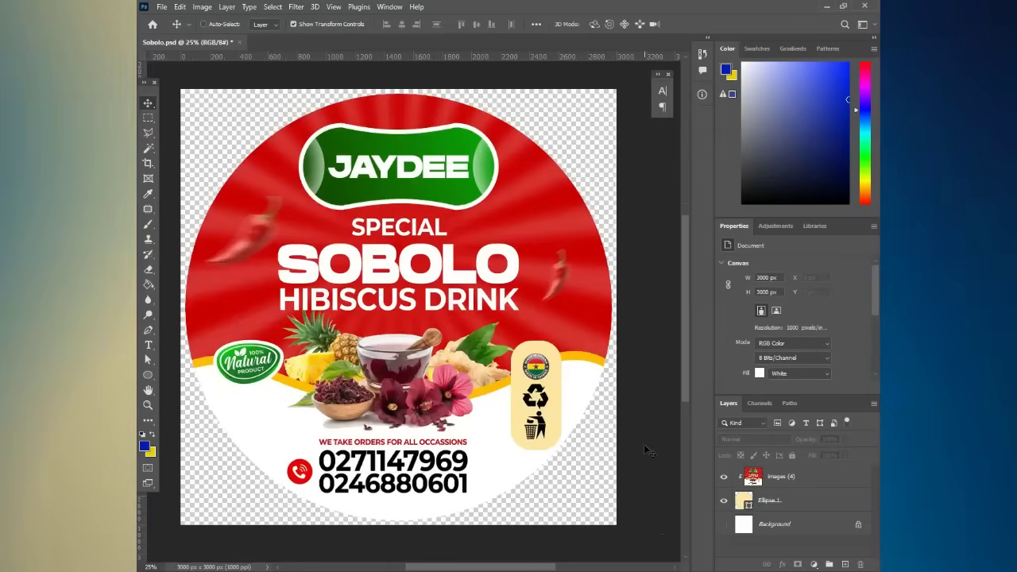